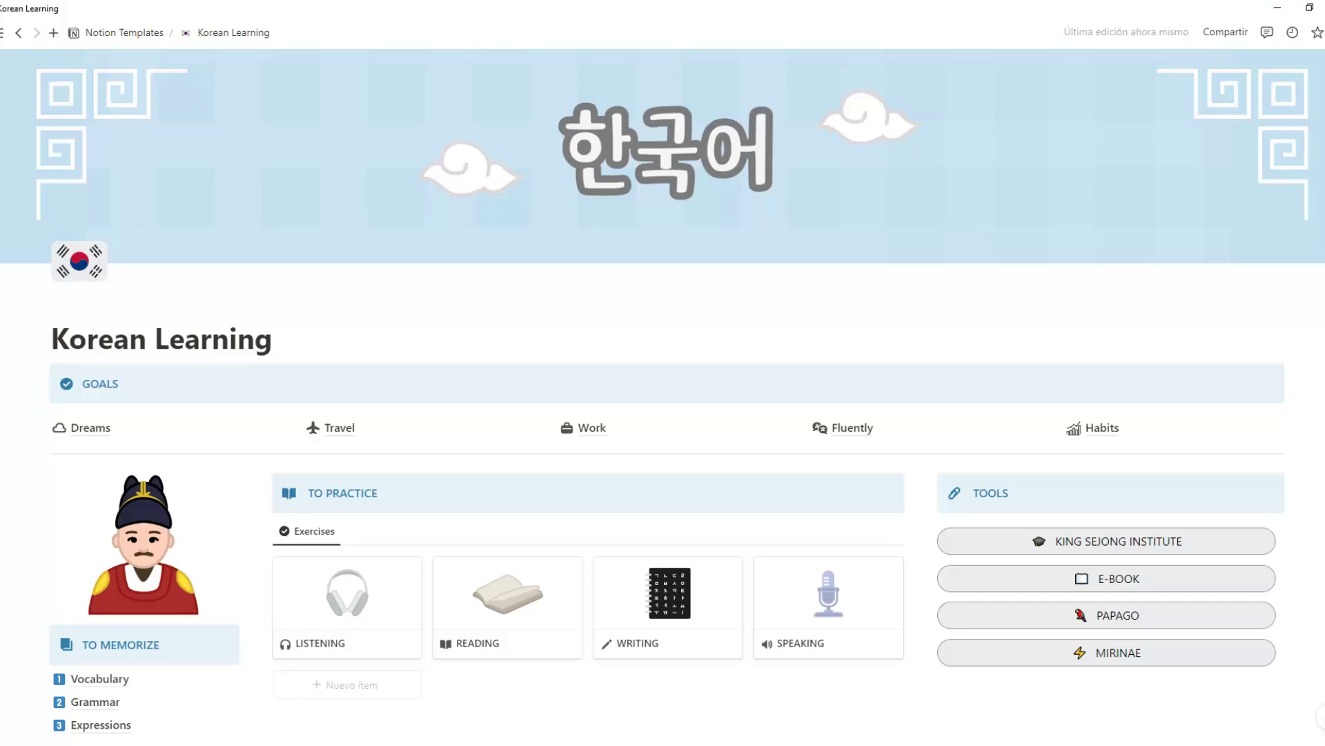
Look over the Korean Learning dashboard's sections, from the goals to the King Sejong Institute levels, and preview the goal pages.
scroll(663, 397, "down", 5)
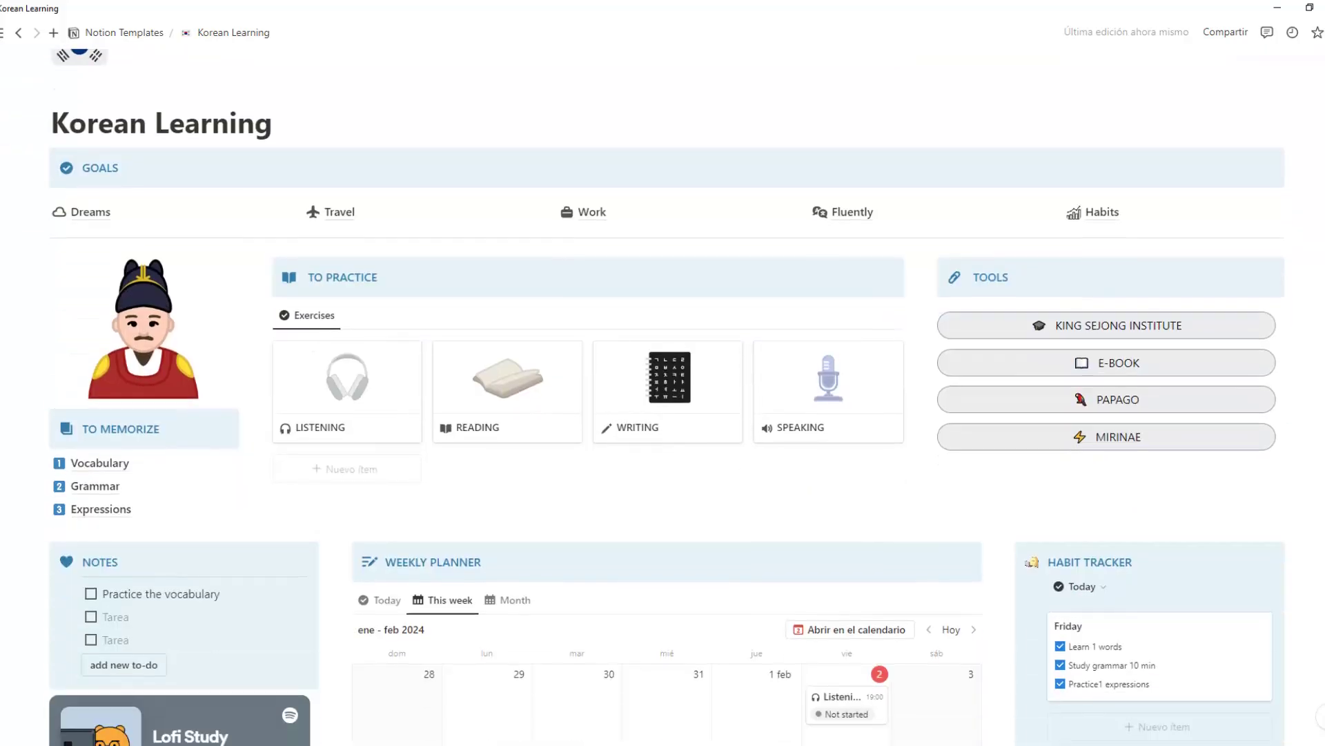
scroll(662, 397, "down", 5)
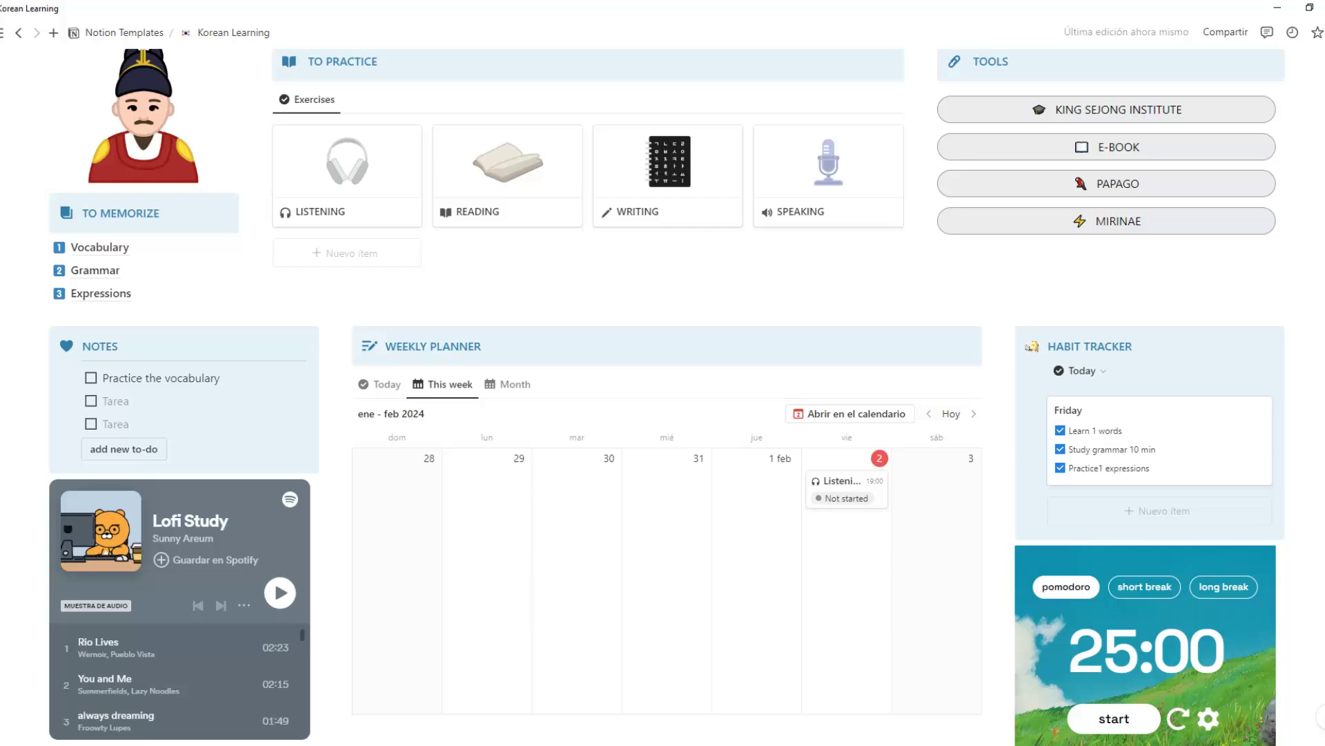
scroll(662, 397, "down", 3)
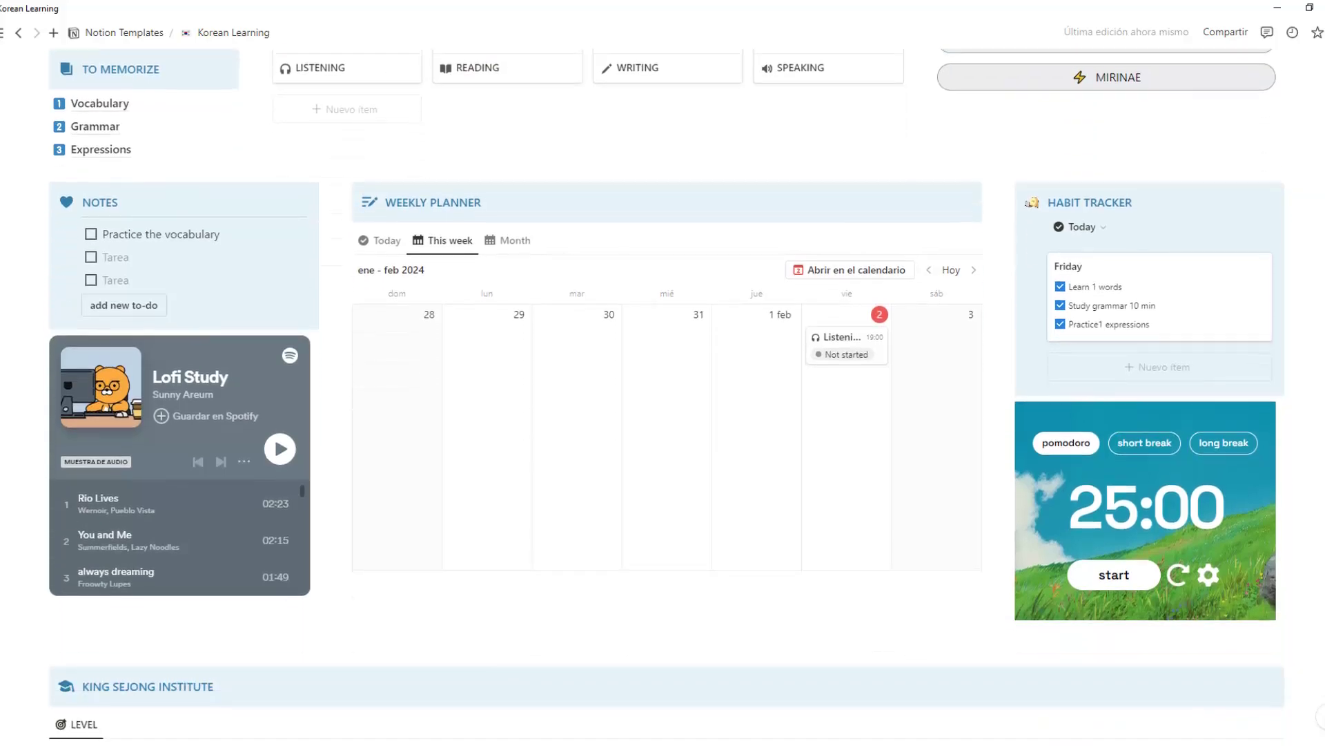
scroll(663, 397, "down", 7)
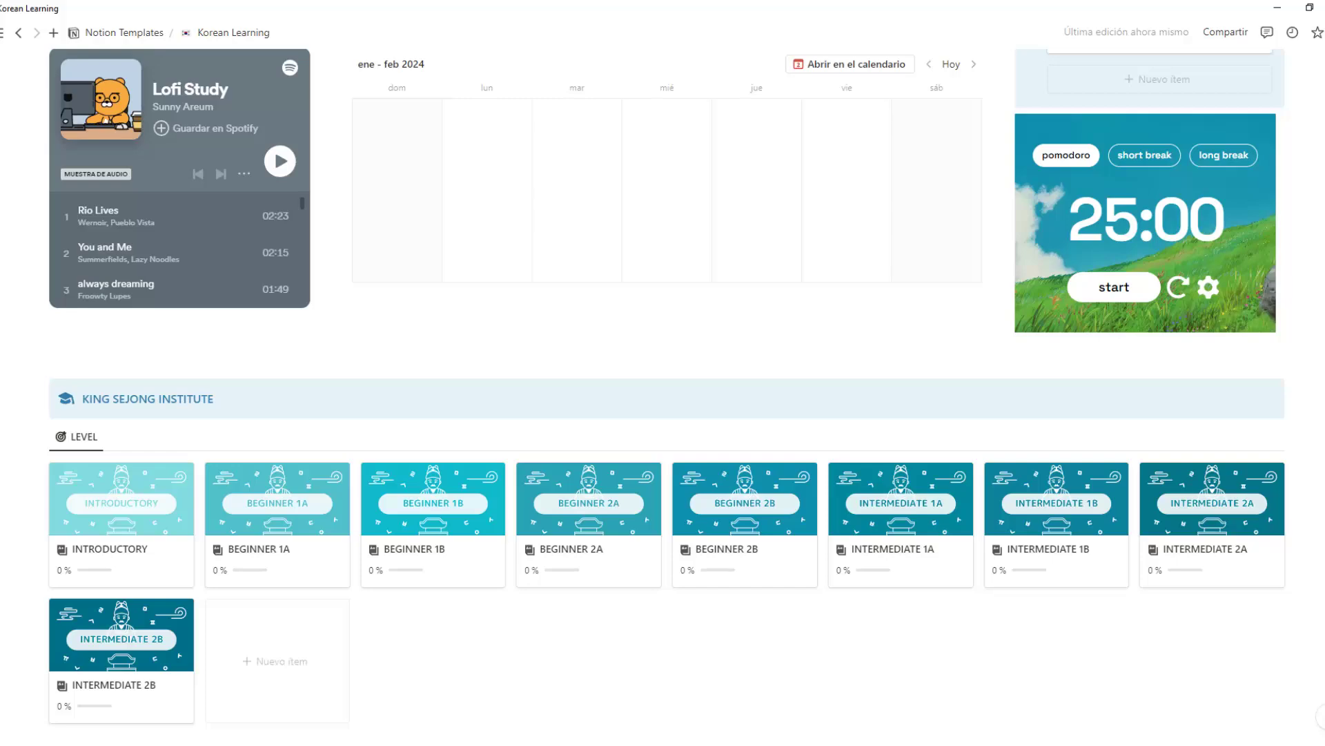
scroll(662, 397, "up", 13)
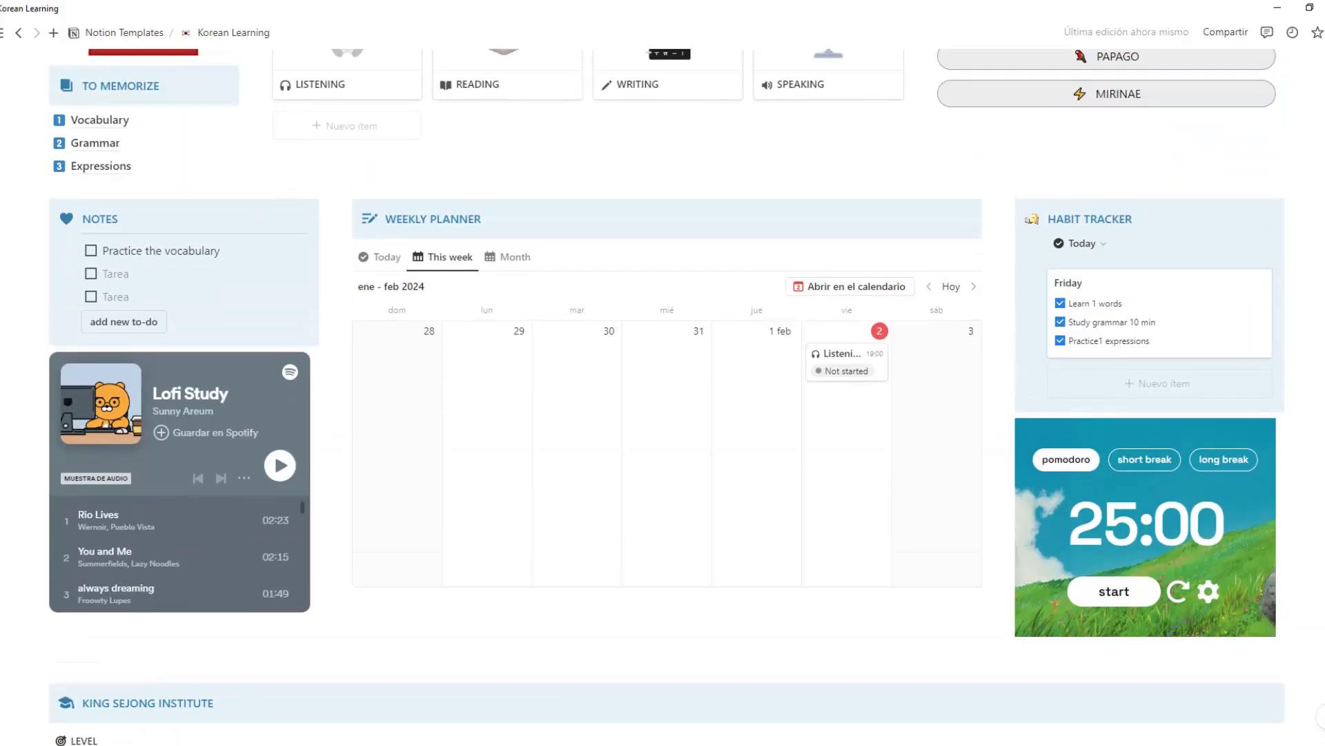
scroll(1289, 320, "up", 3)
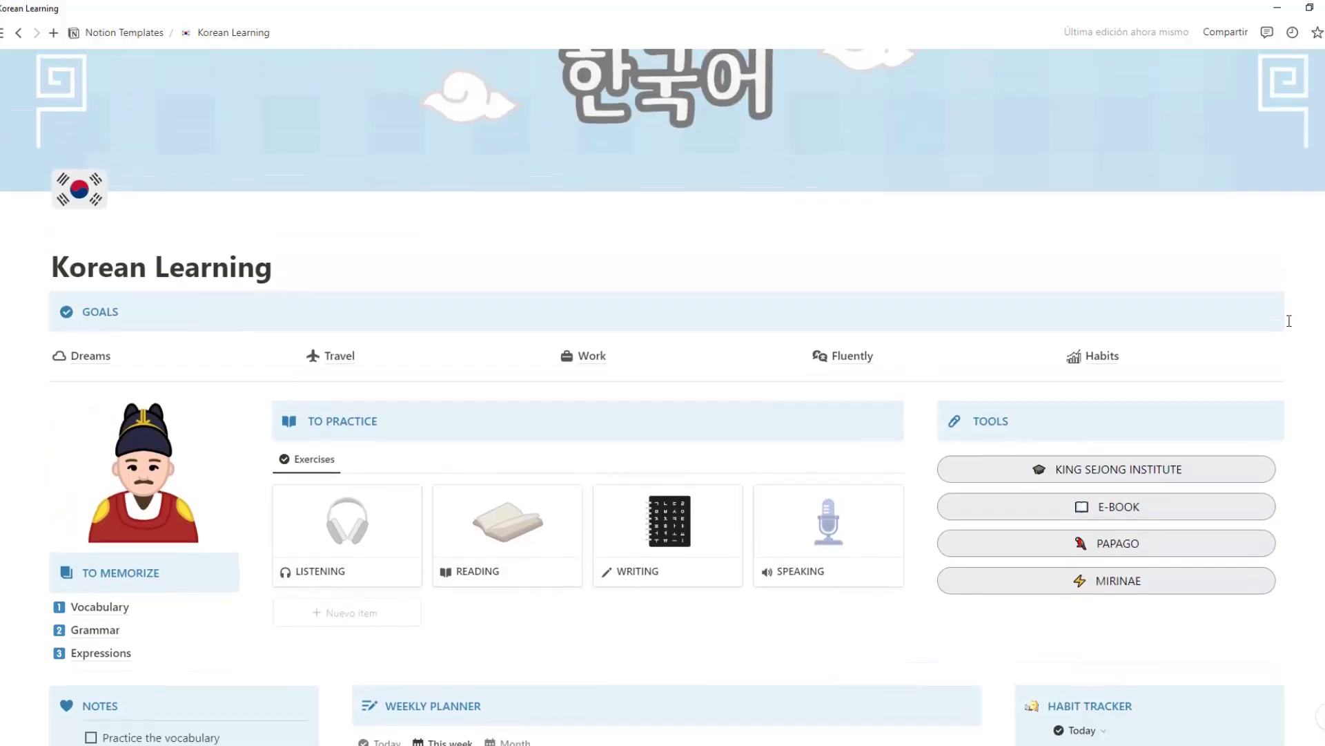
mouse_move(112, 364)
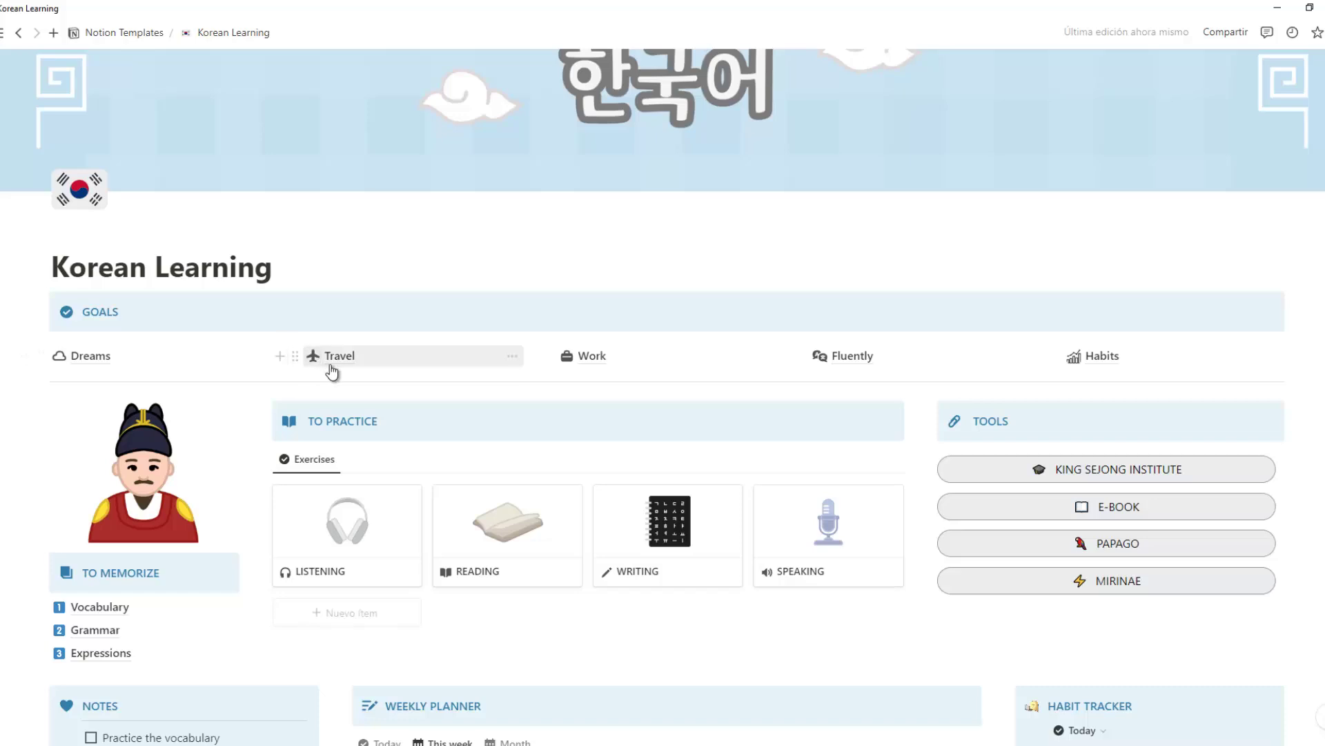
mouse_move(335, 365)
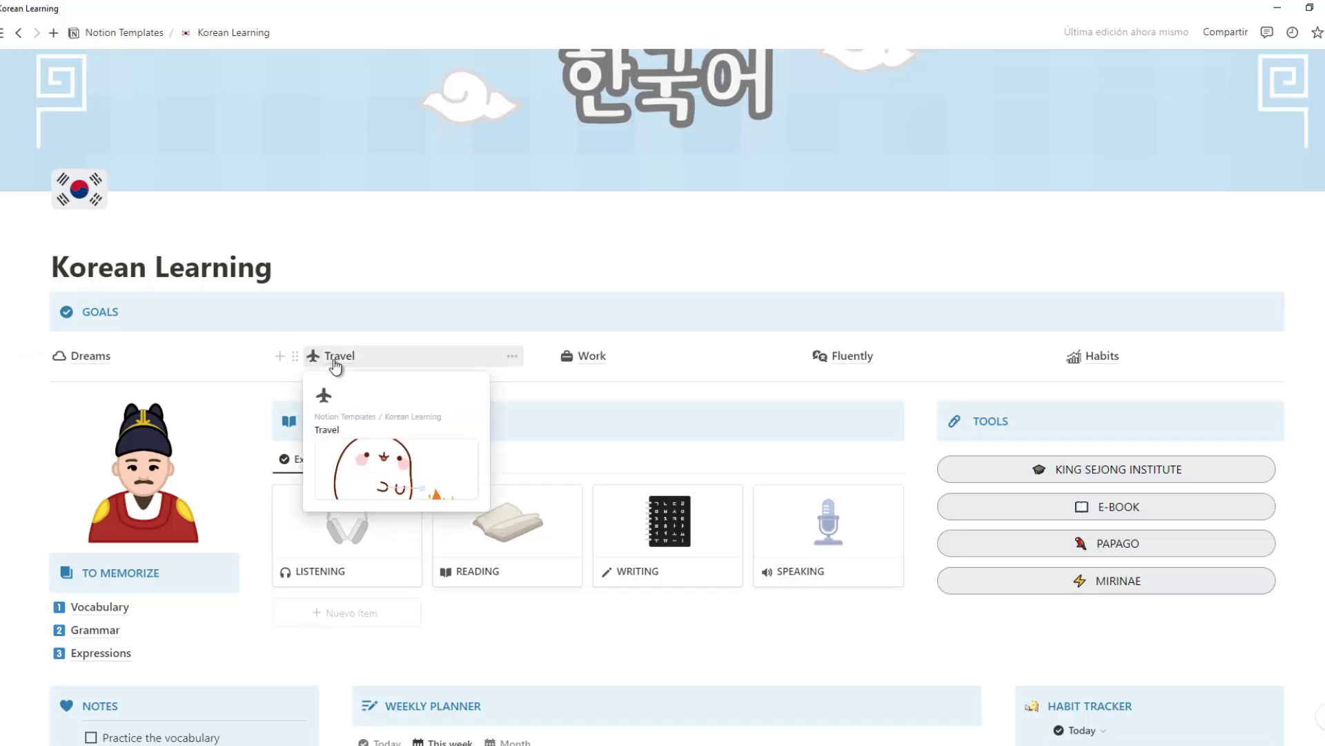
mouse_move(618, 361)
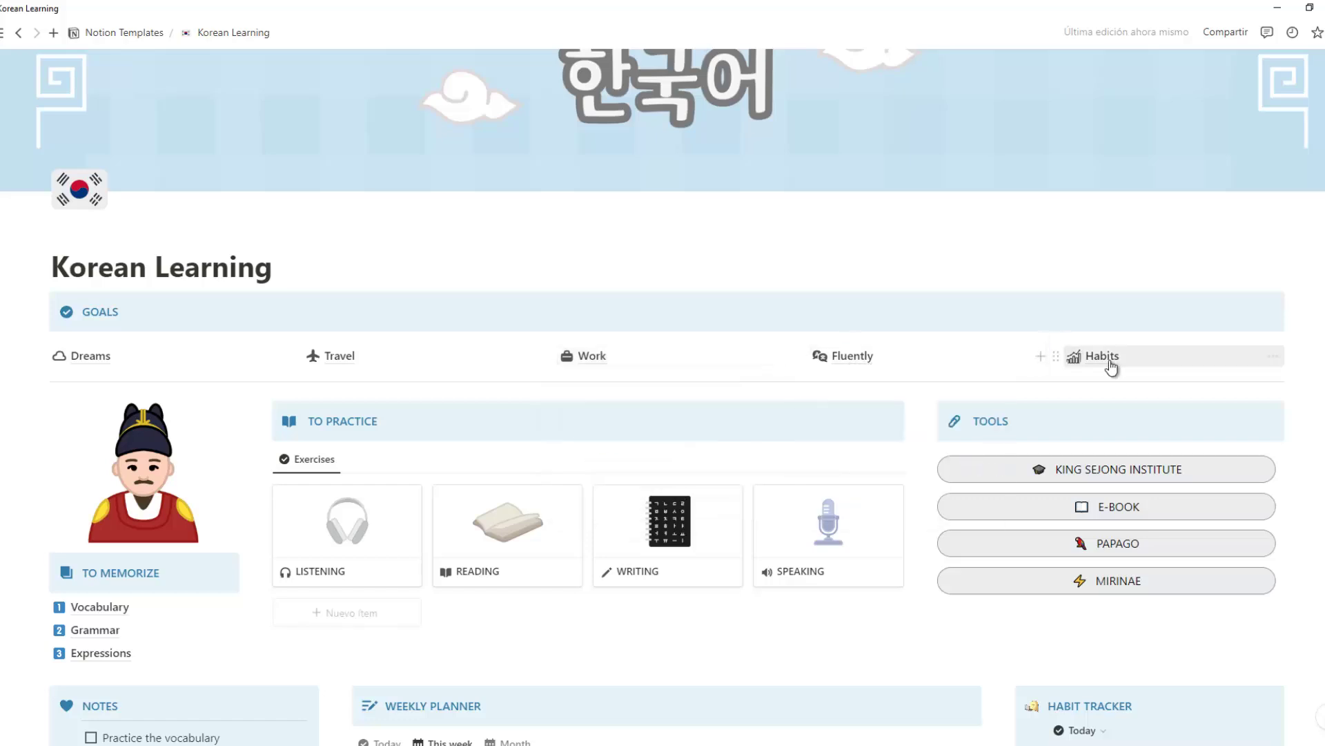
mouse_move(1110, 364)
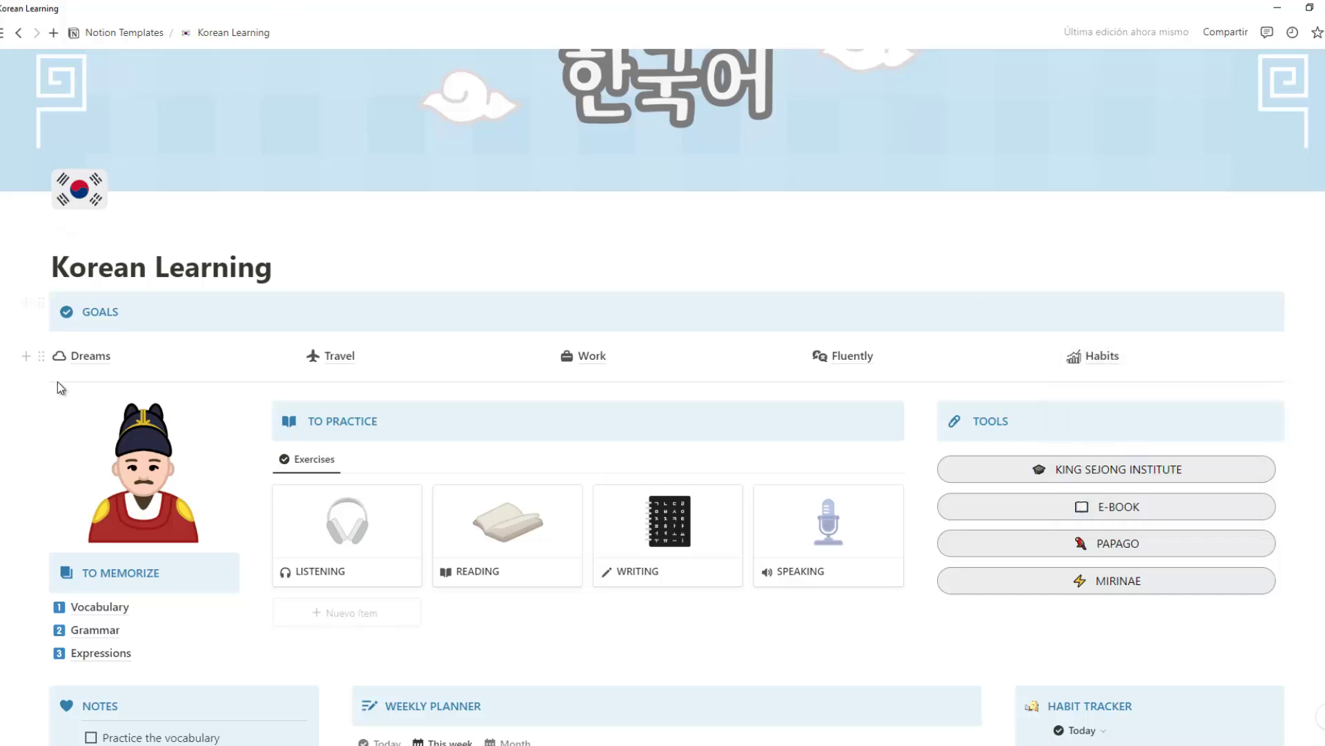
Open the Concerts card in the Dreams page's bucket list and add a blank item to its To Do list.
left_click(82, 359)
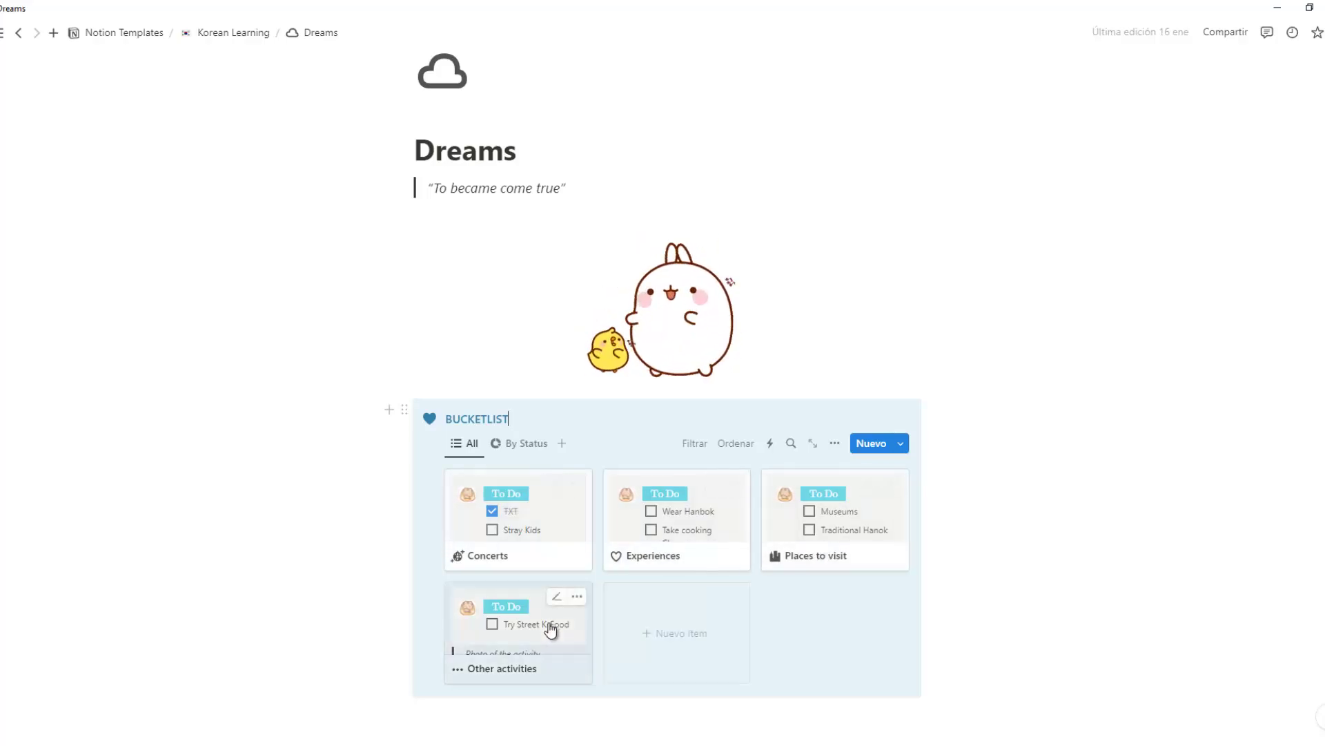
left_click(509, 501)
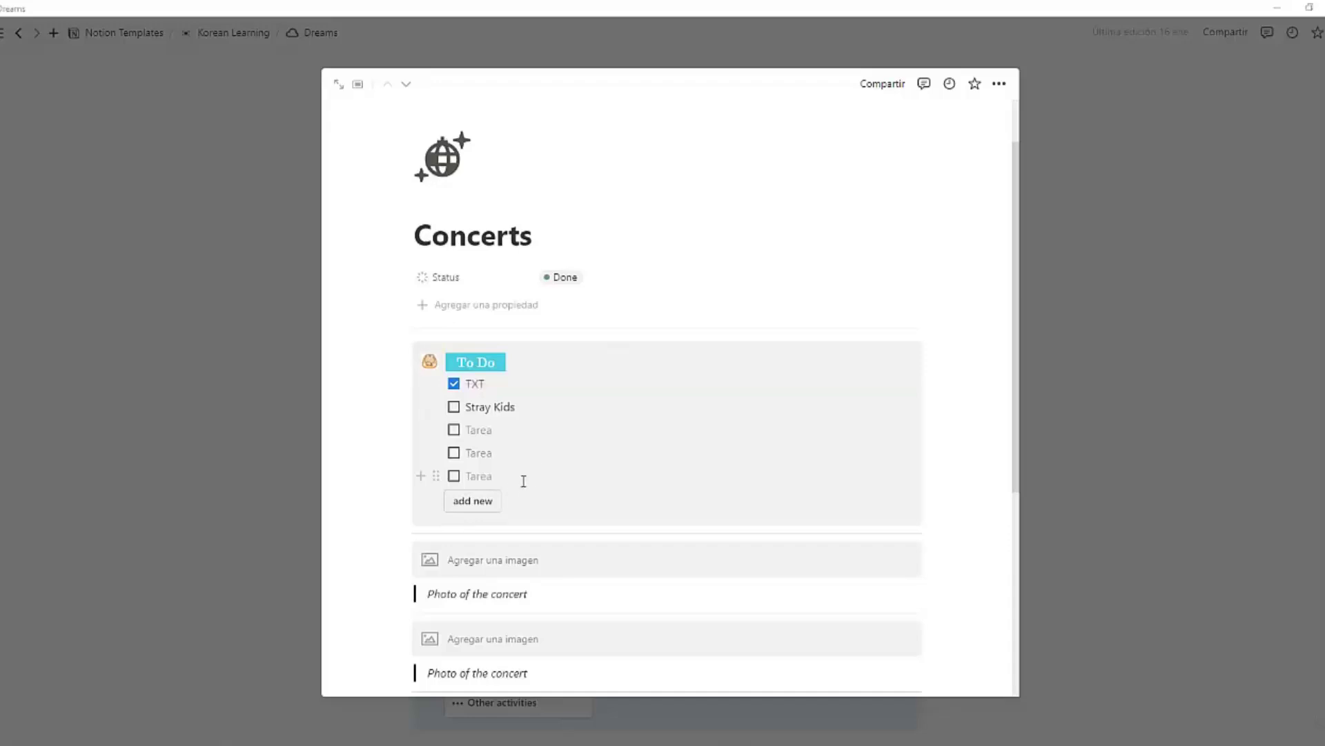
left_click(482, 502)
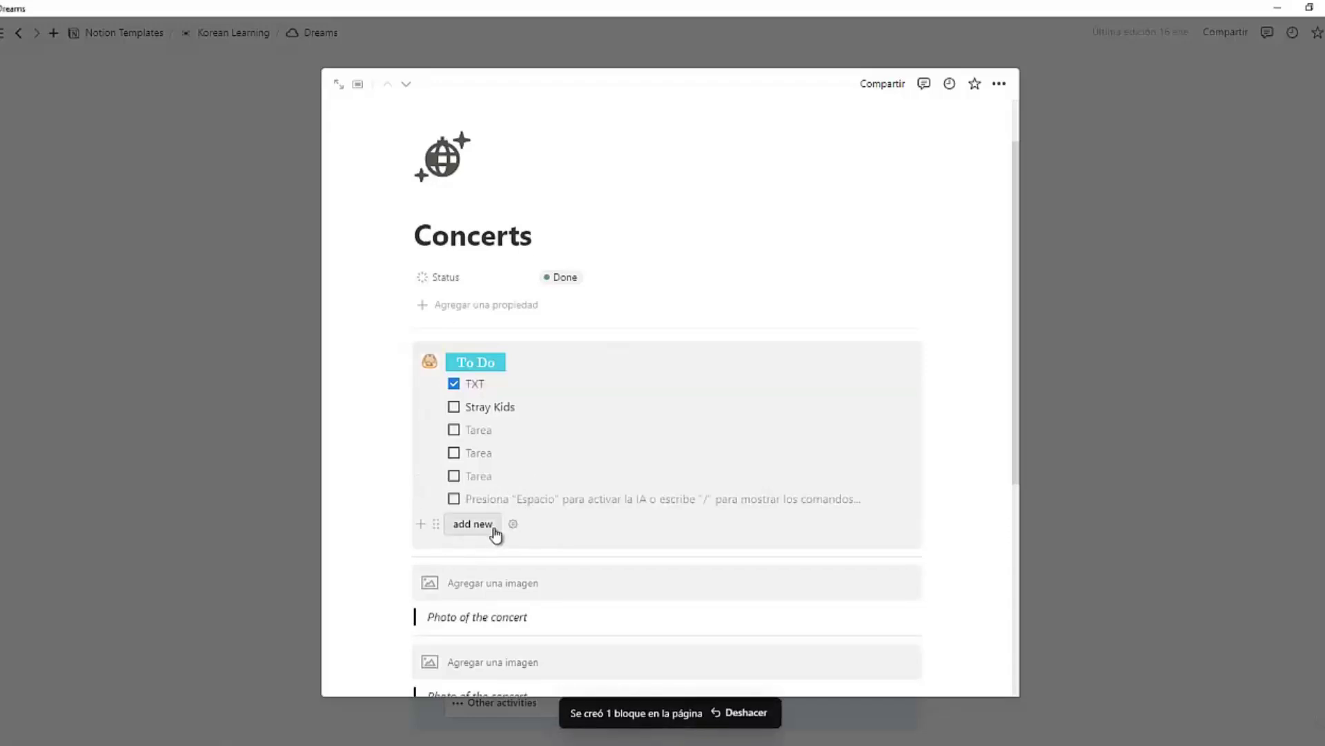
Upload the image file TXT, found by searching for "TXT", into the first image placeholder of the Concerts page.
scroll(494, 532, "down", 5)
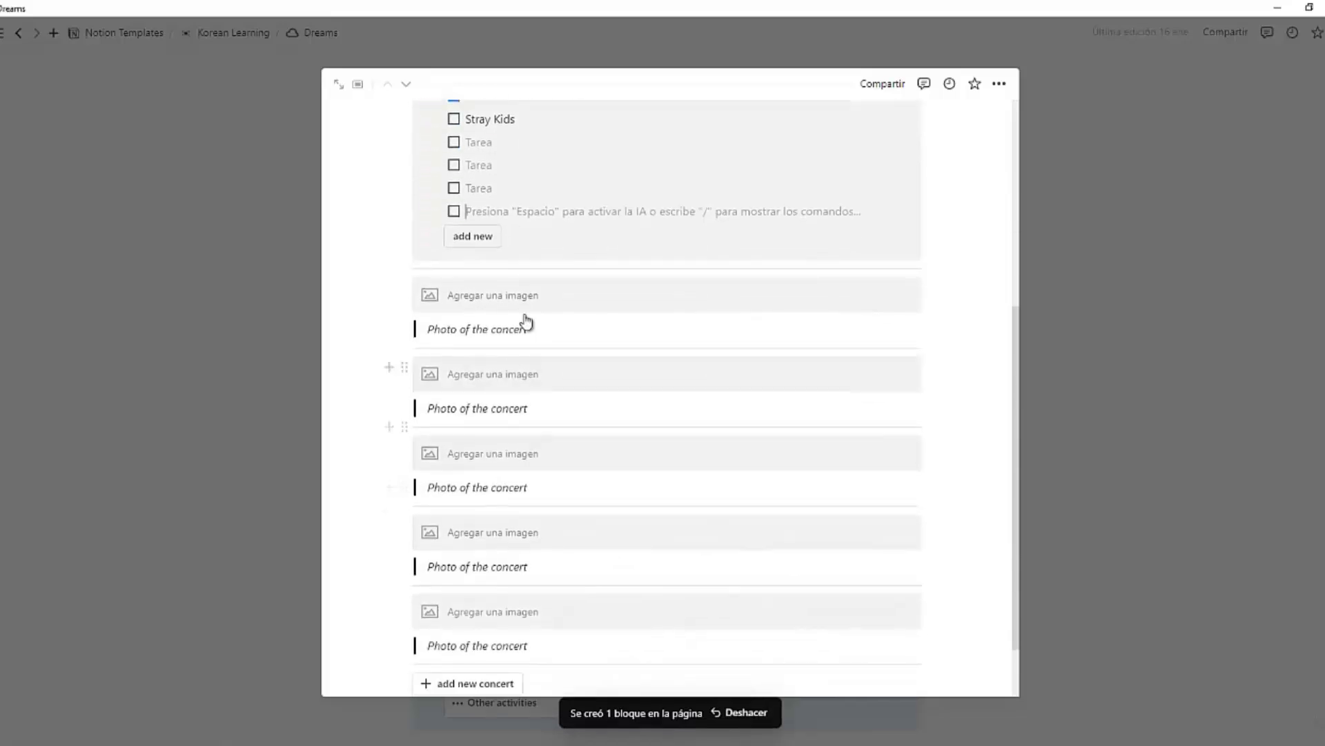
left_click(542, 304)
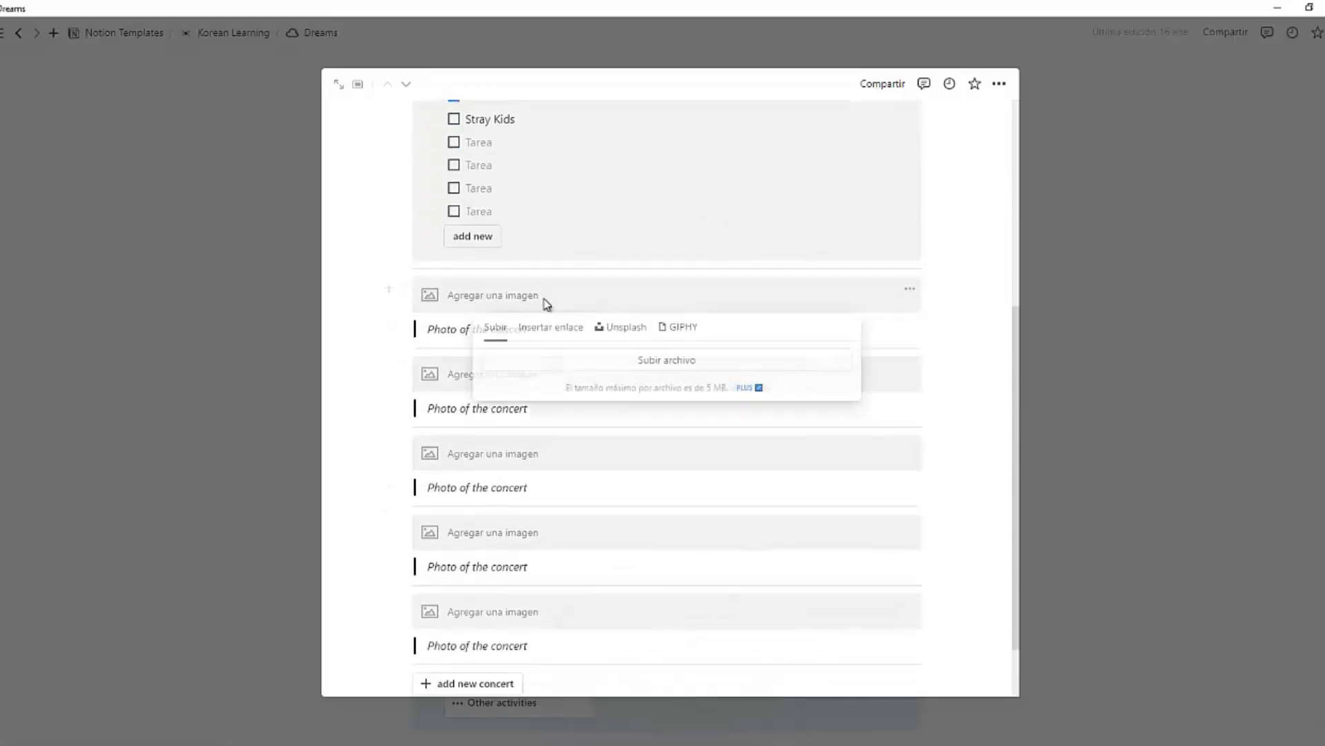
left_click(613, 360)
left_click(578, 50)
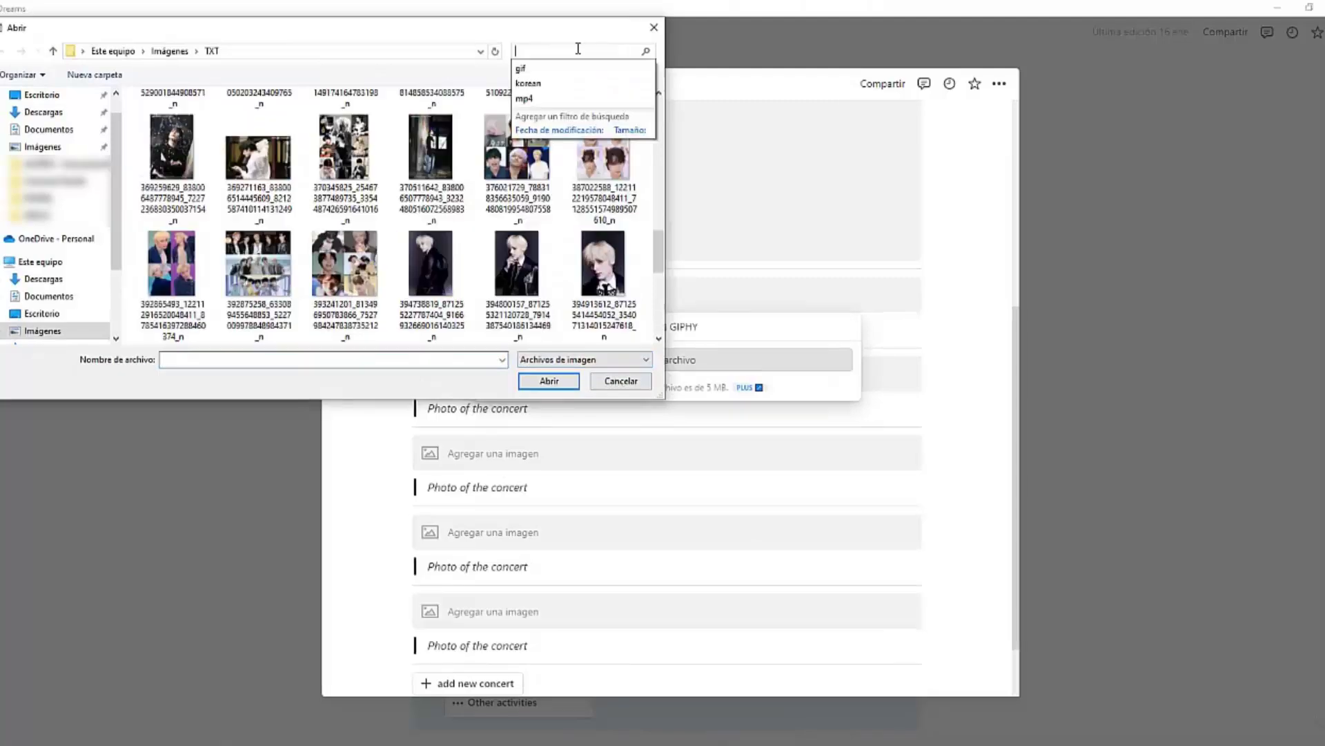
type("TXT")
left_click(169, 124)
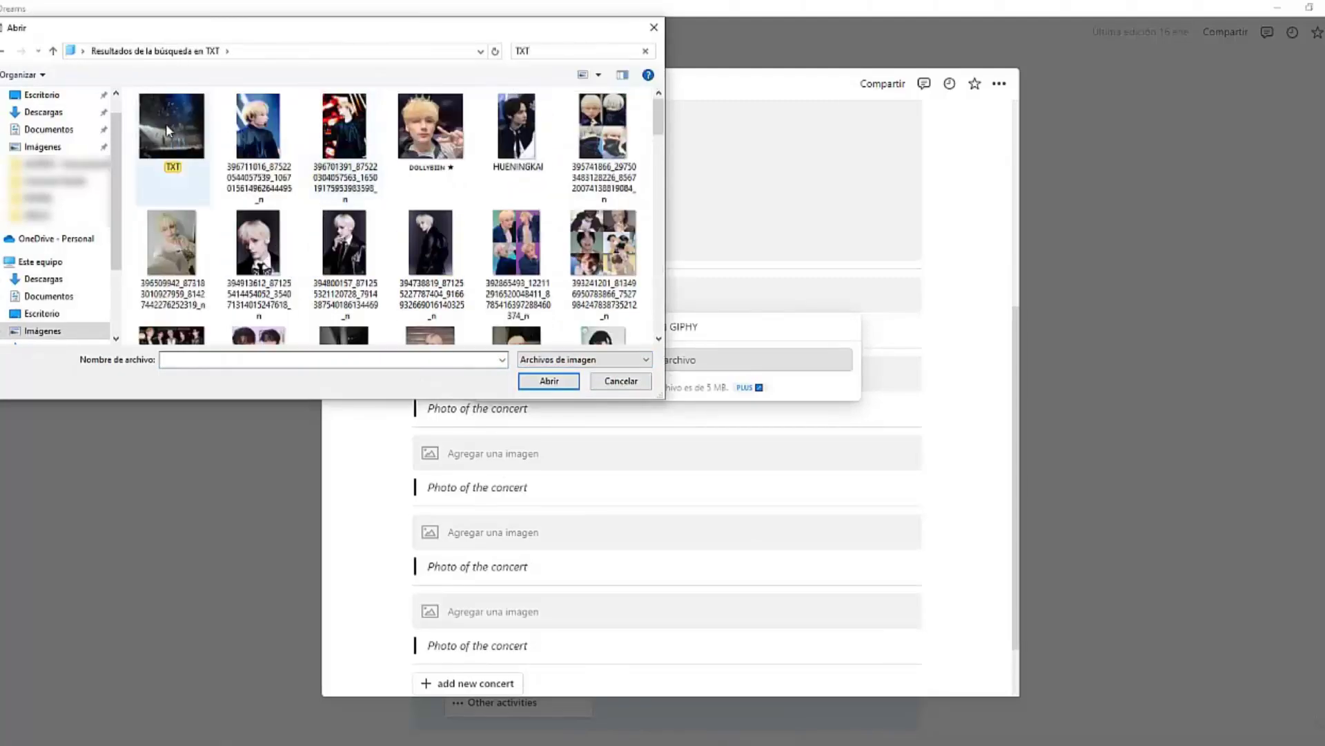
left_click(548, 380)
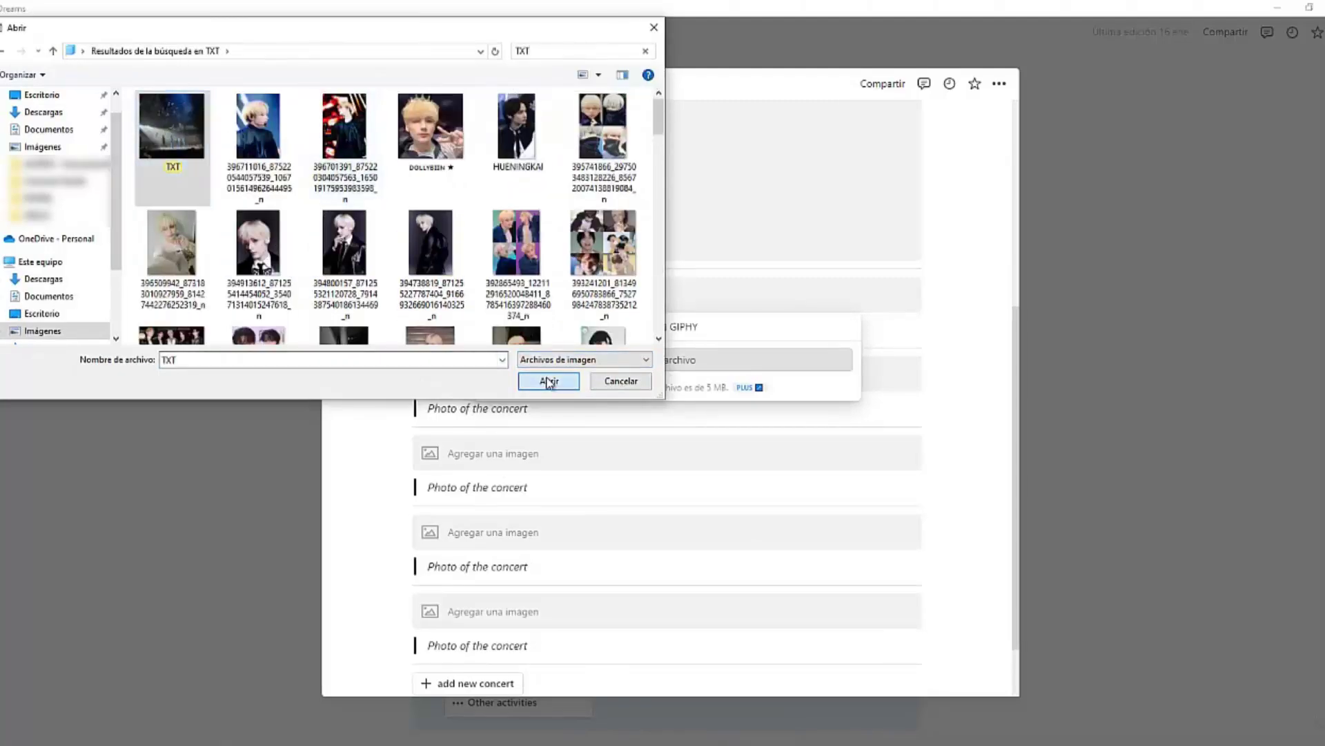
Complete the uploaded image's caption as "Photo of the concert TXT" and add a new concert photo block at the end of the page.
scroll(594, 462, "down", 3)
left_click(557, 347)
type("TXT")
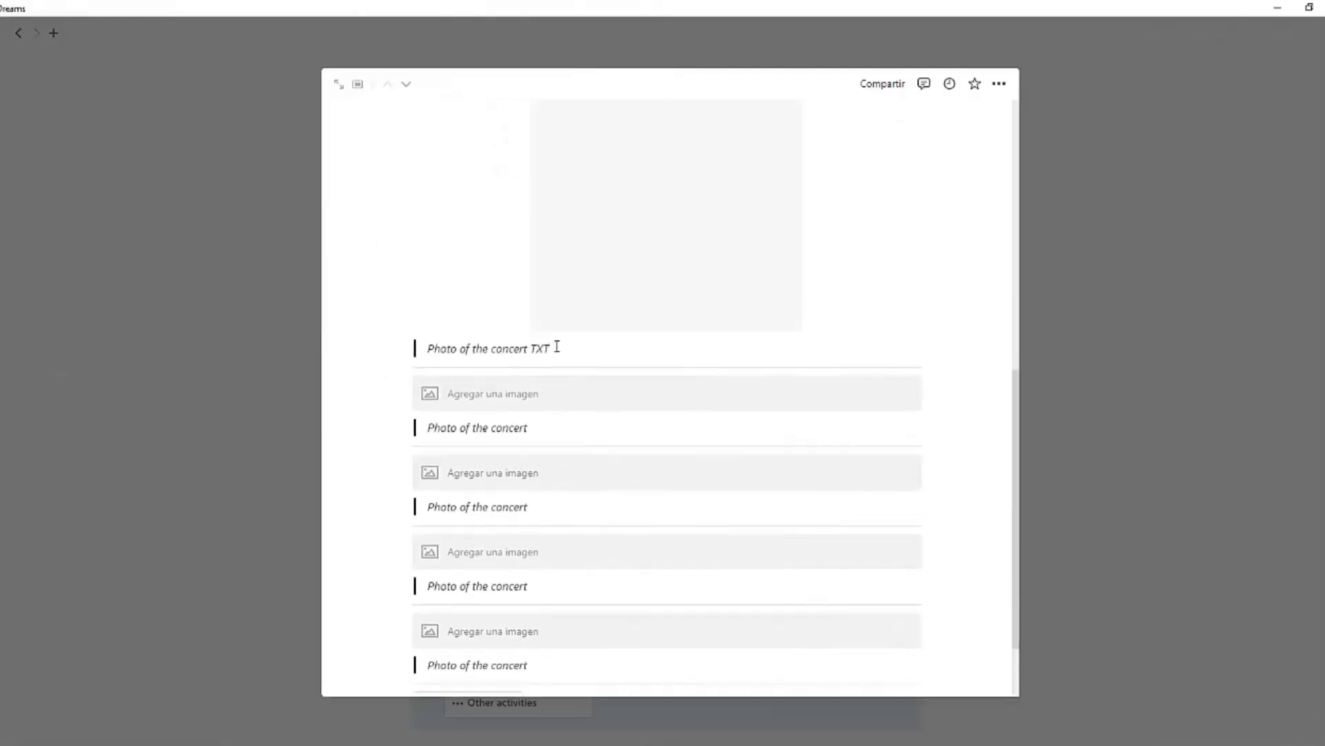
left_click(506, 631)
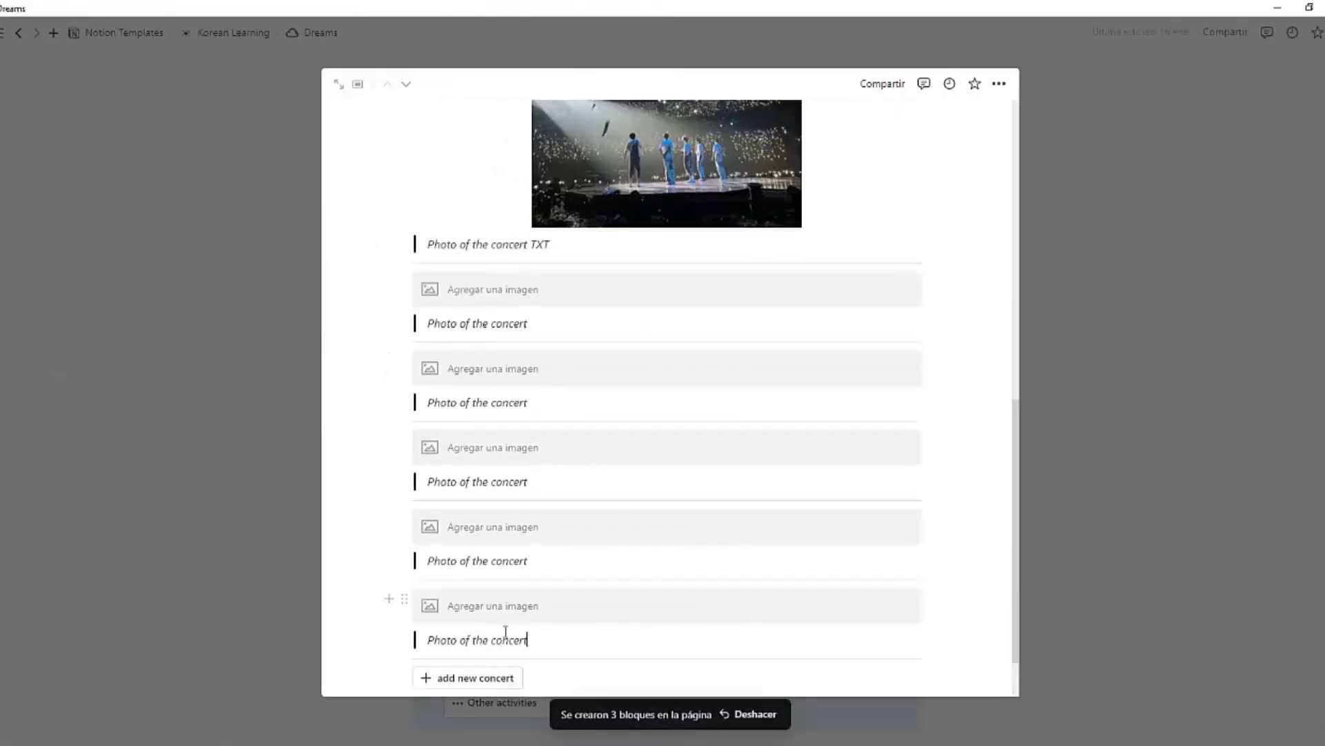
scroll(506, 632, "down", 2)
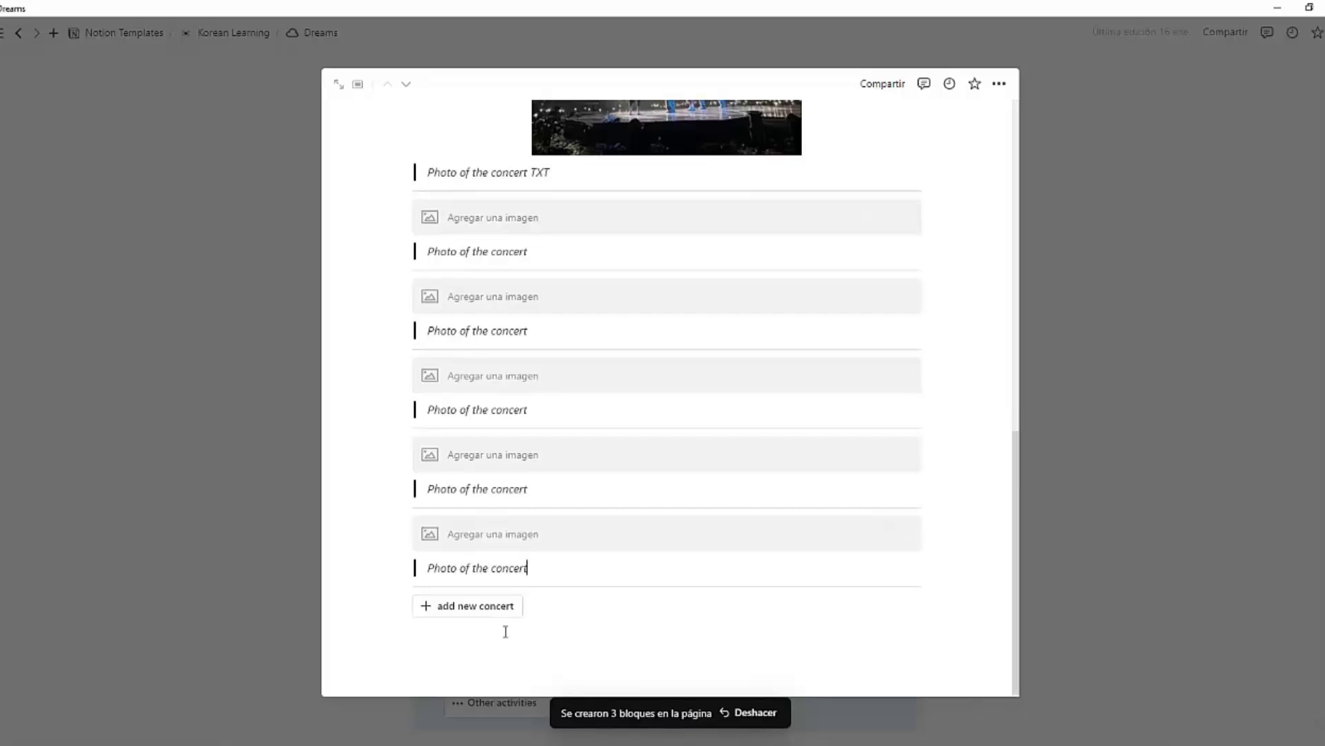
Set the Concerts status to In progress, close the card and show the bucket list by status.
scroll(506, 628, "up", 10)
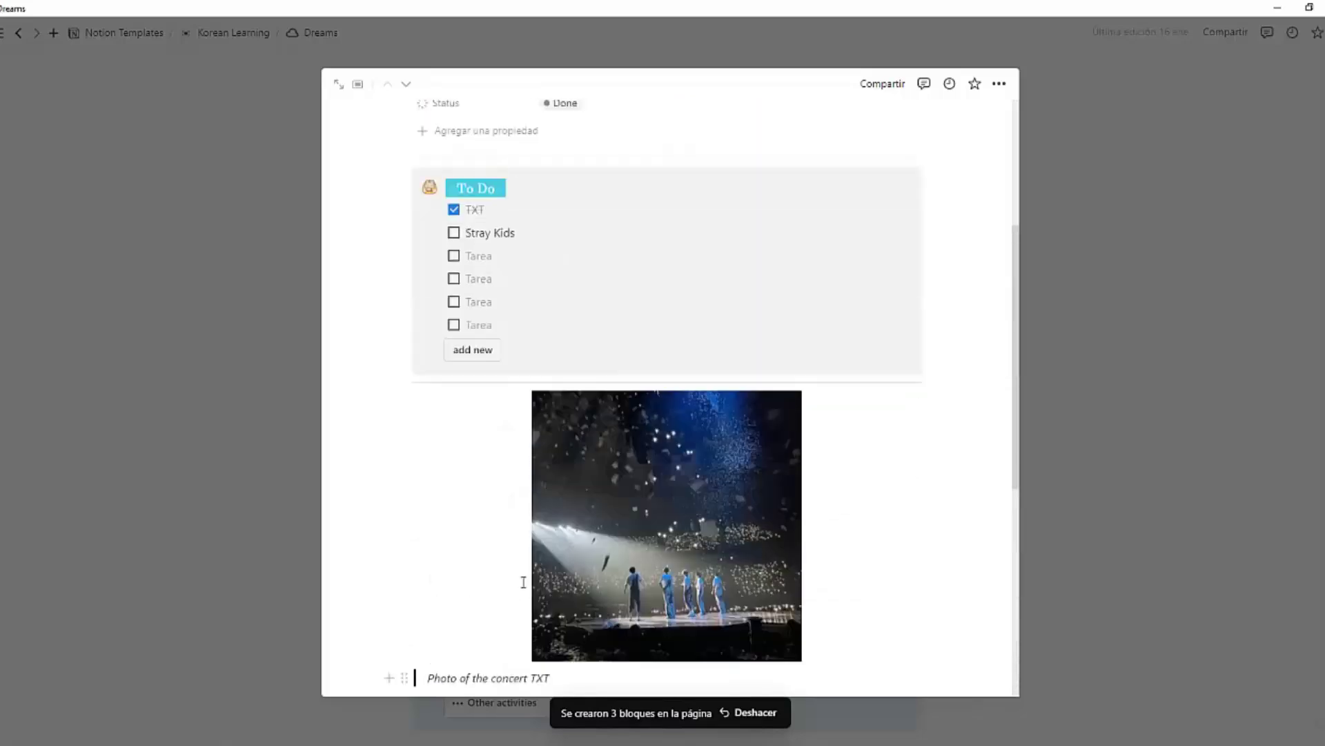
left_click(809, 315)
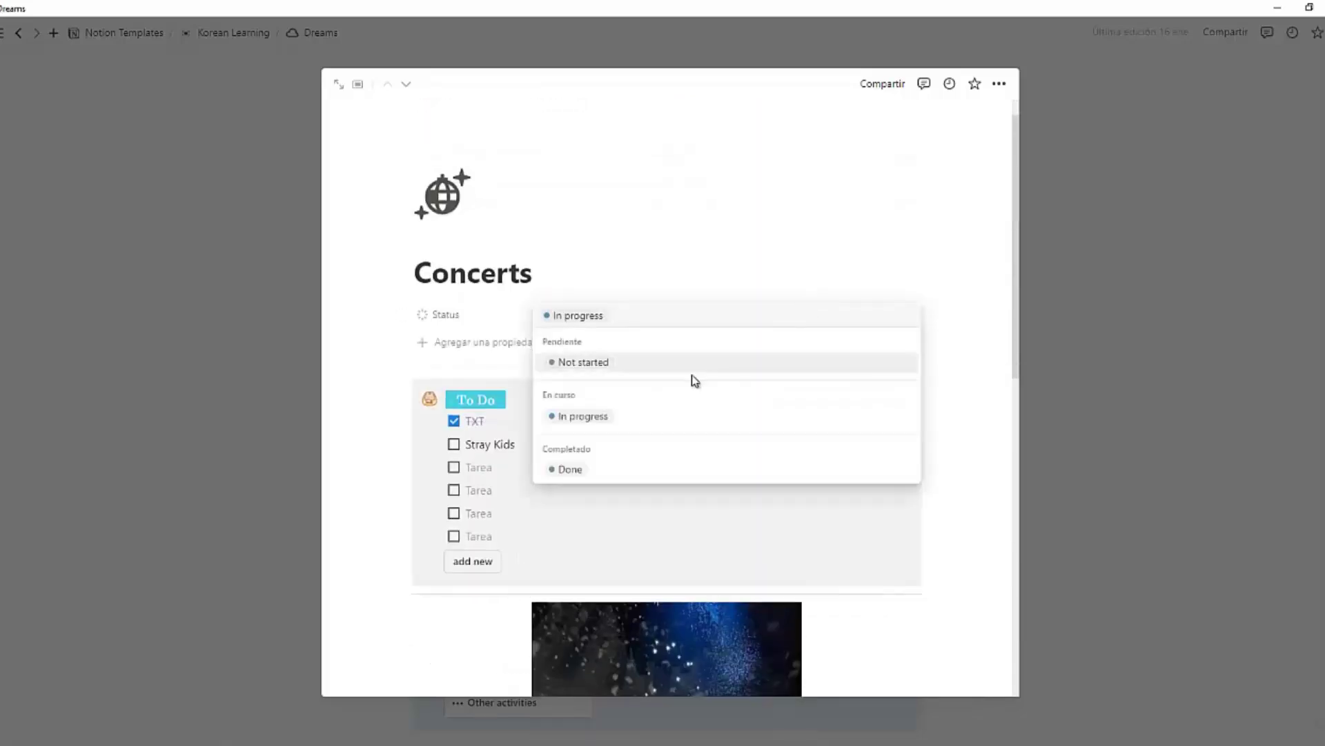
left_click(672, 418)
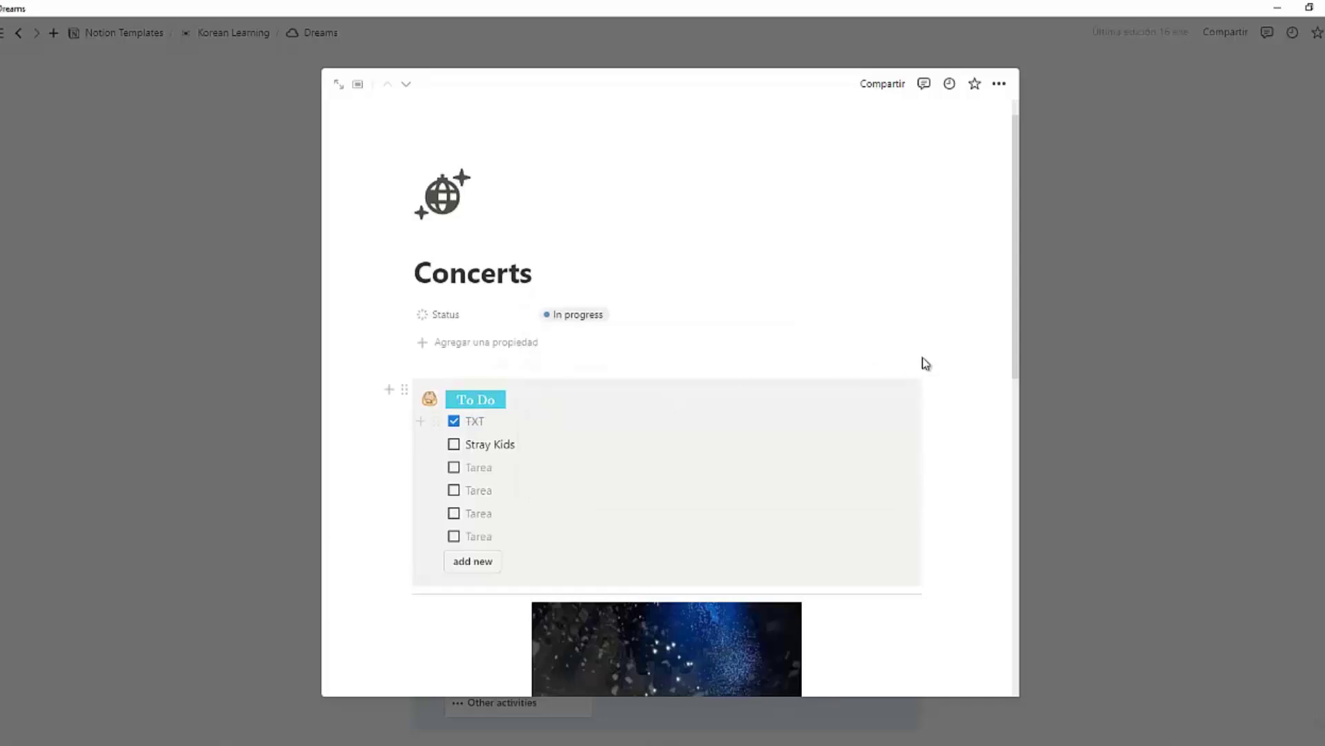
left_click(1090, 348)
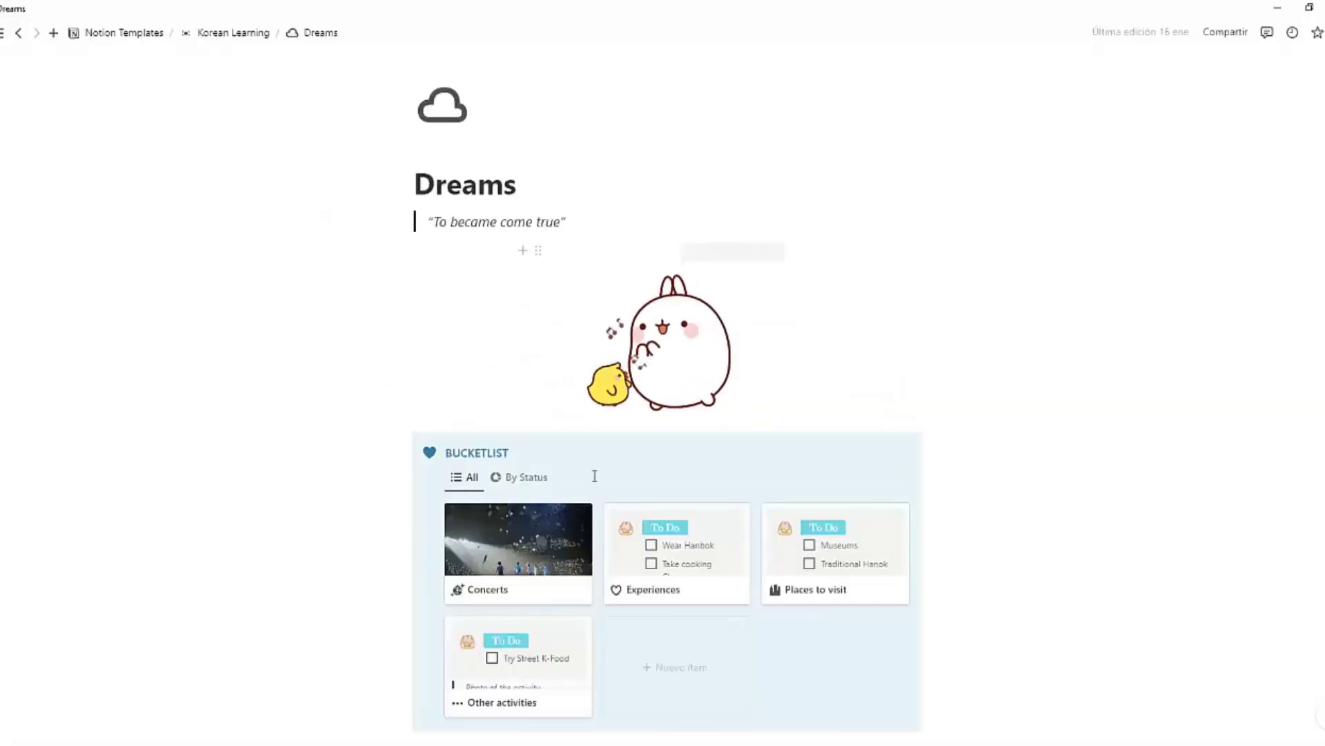
left_click(510, 479)
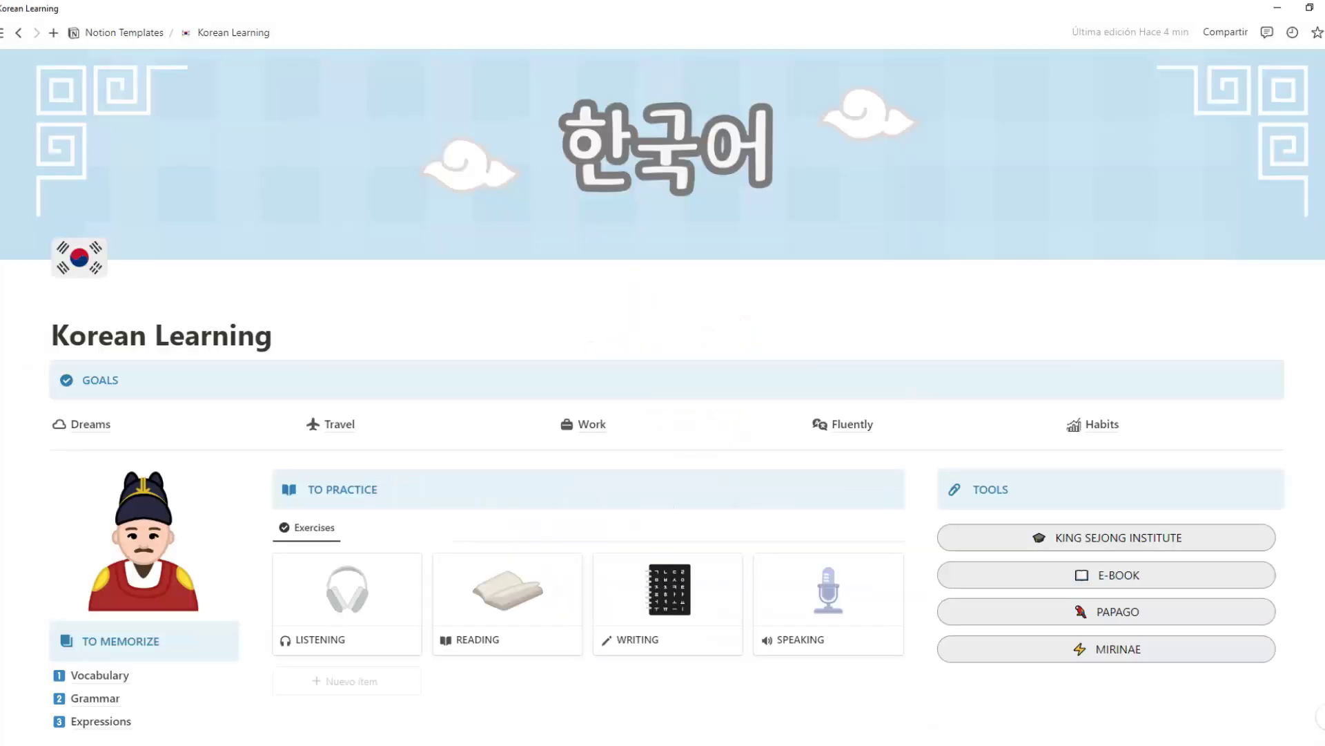
Open the Travel goal page and add one blank item each to the Health and Skincare and Documents checklists.
left_click(336, 424)
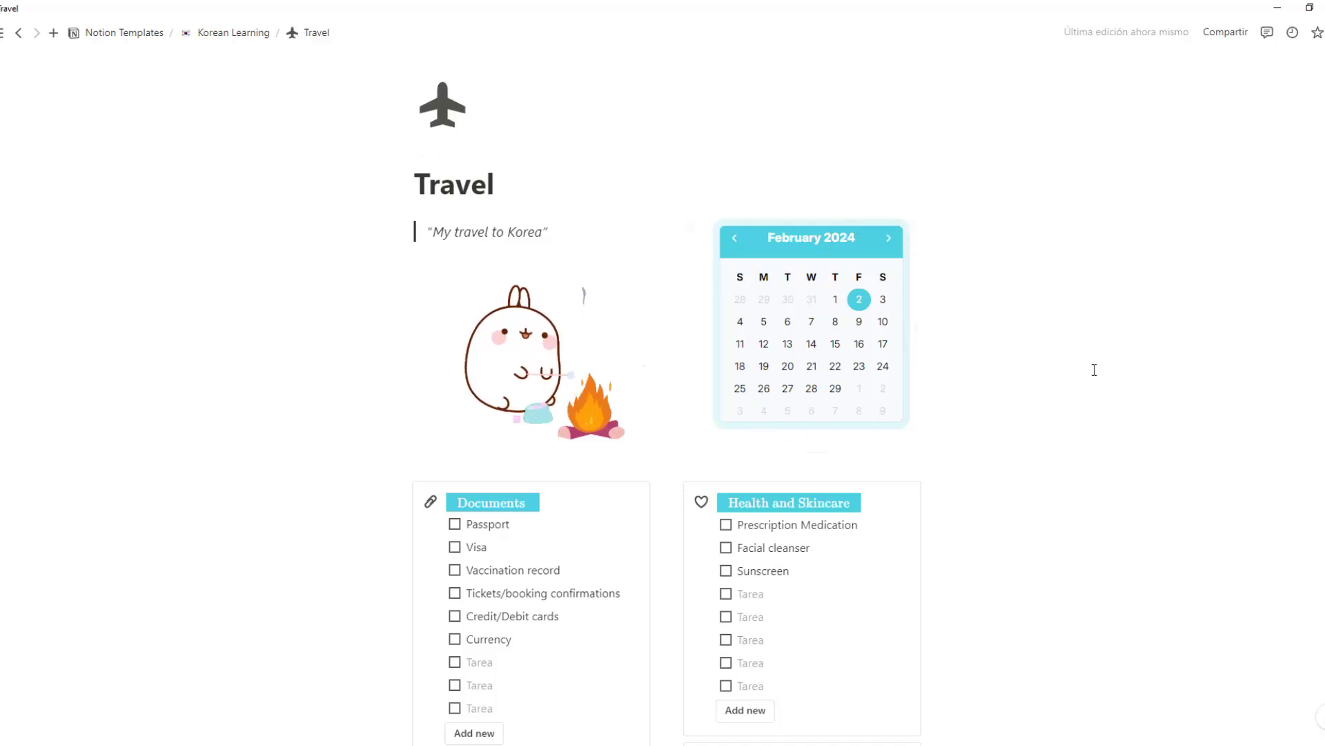
scroll(1075, 391, "down", 5)
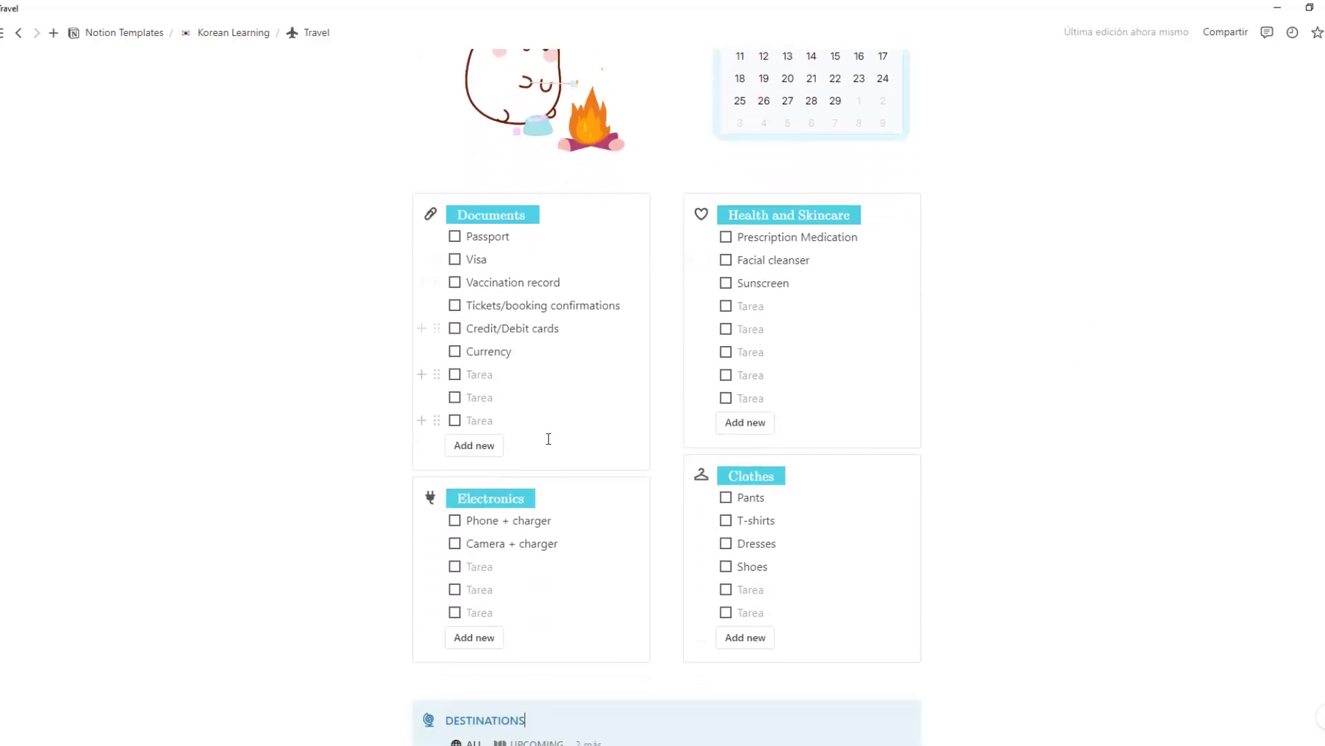
left_click(746, 422)
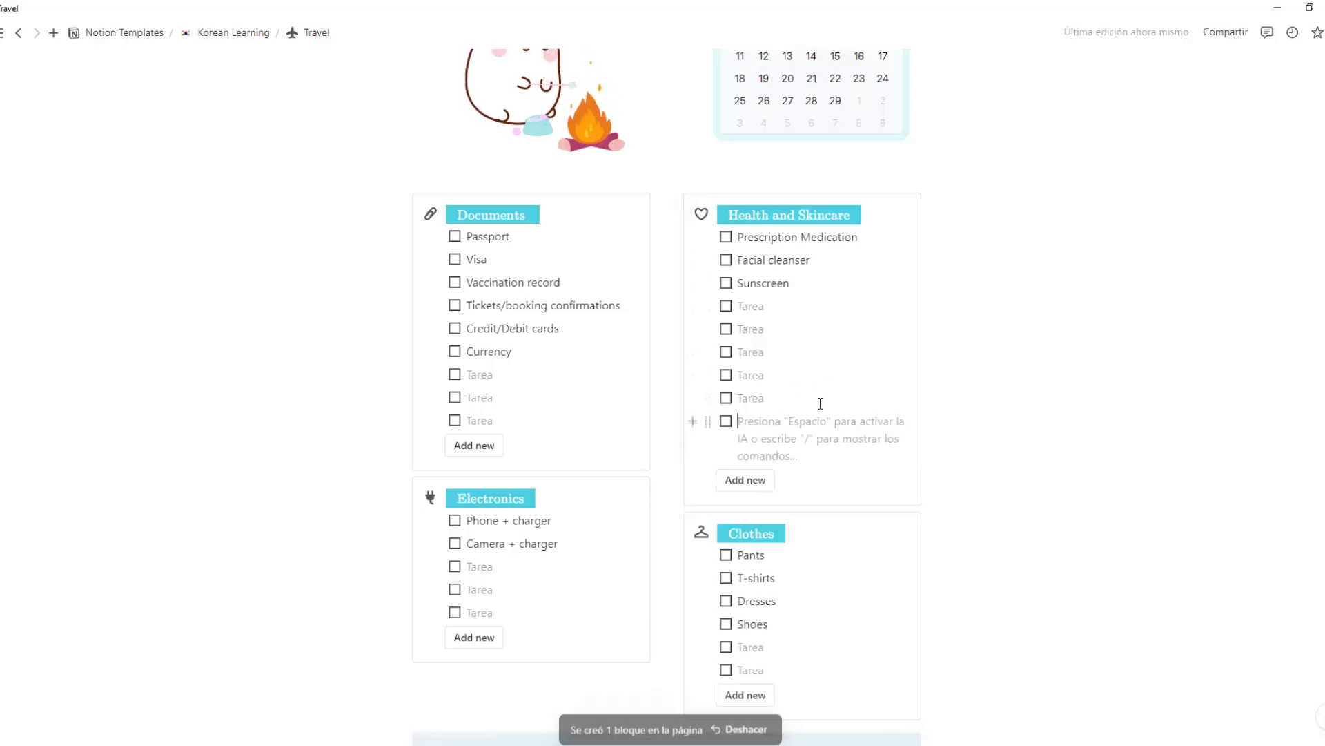
left_click(481, 446)
left_click(1153, 359)
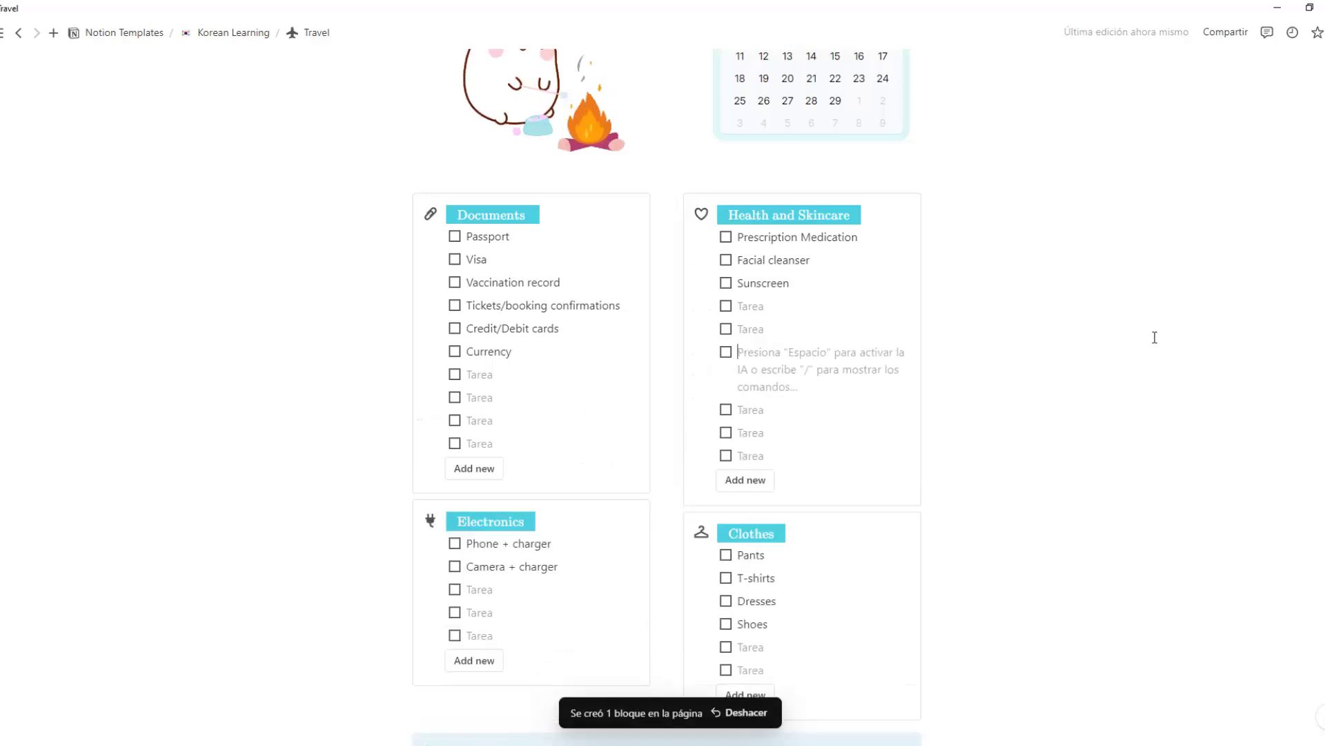
left_click(1195, 324)
scroll(821, 479, "down", 1)
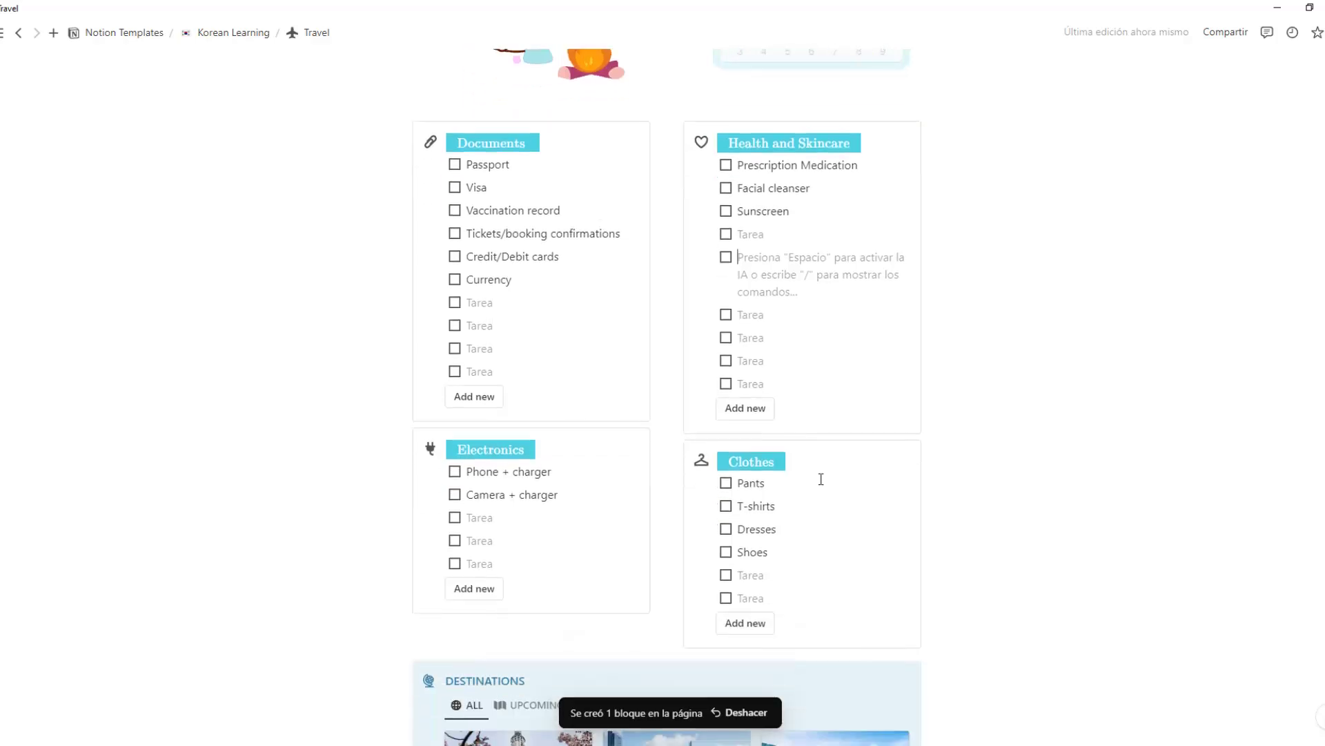
left_click(1262, 653)
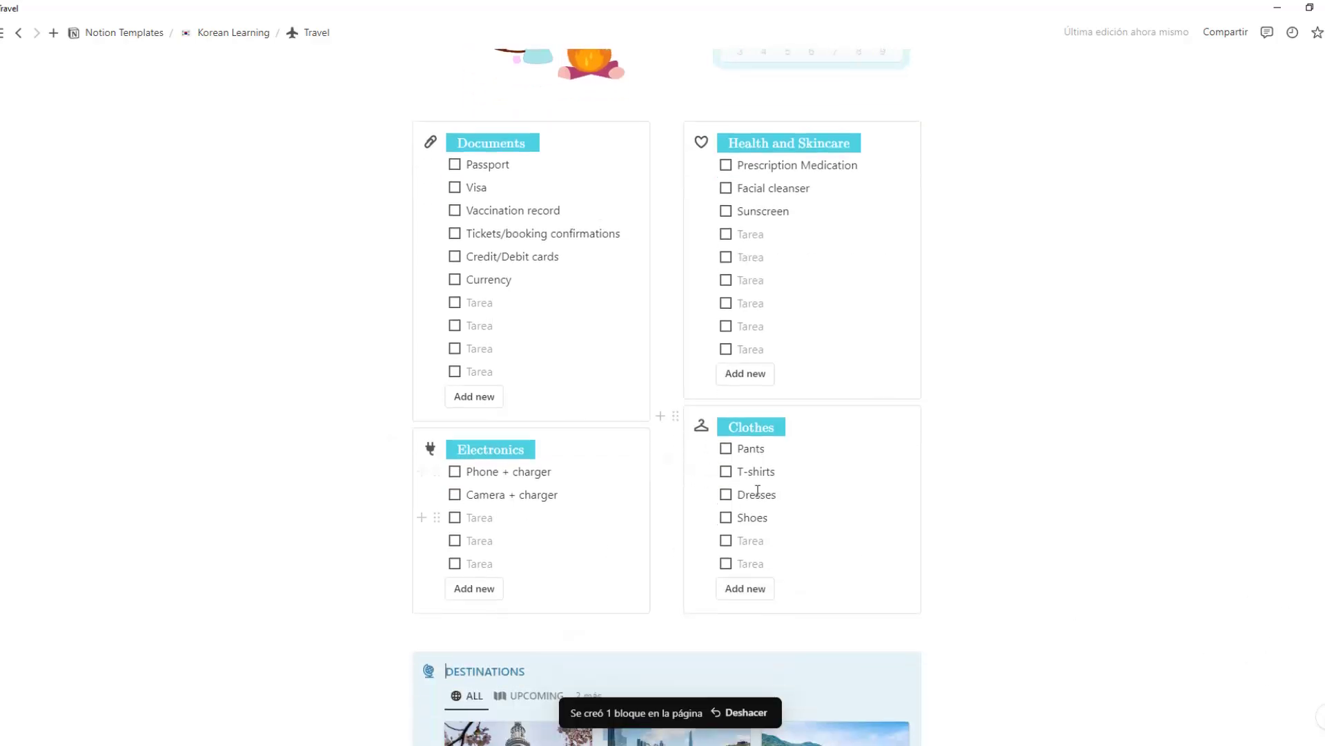
Open the SEOUL destination and examine its status options and date range without changing them.
scroll(822, 518, "down", 5)
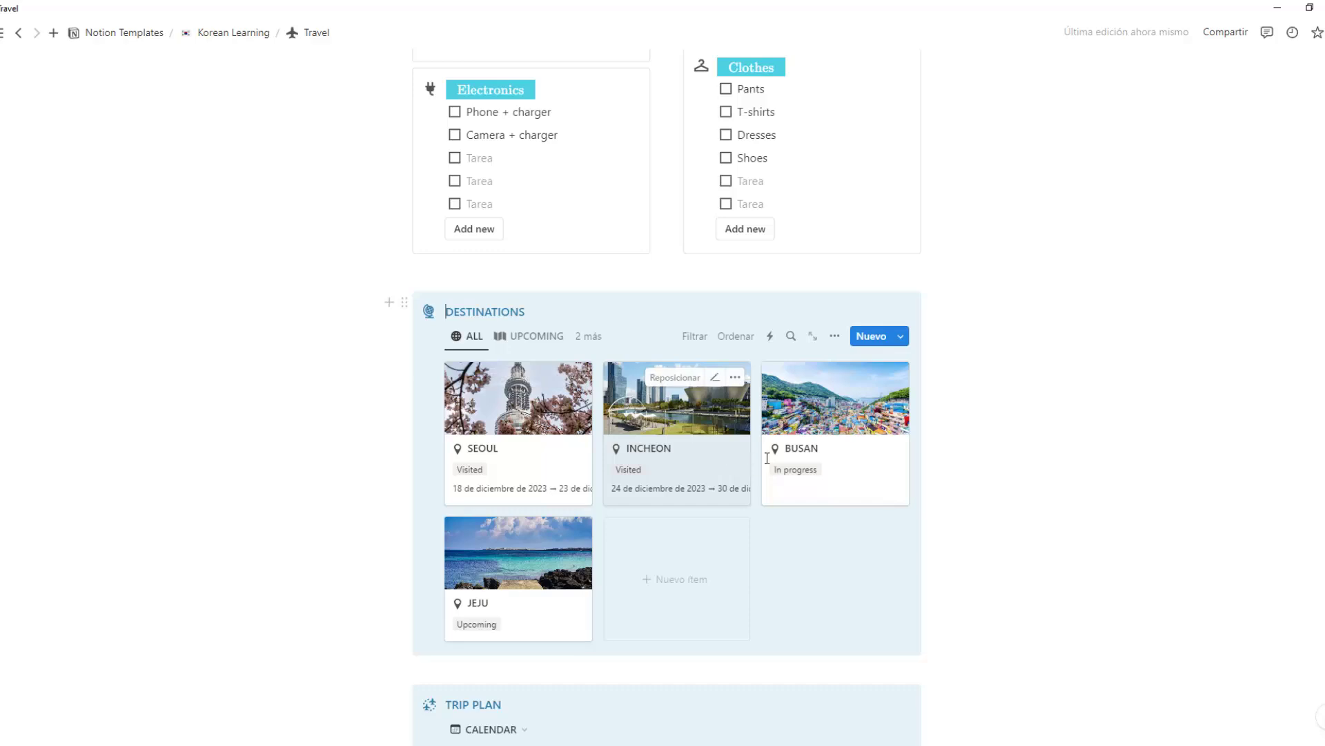
left_click(532, 446)
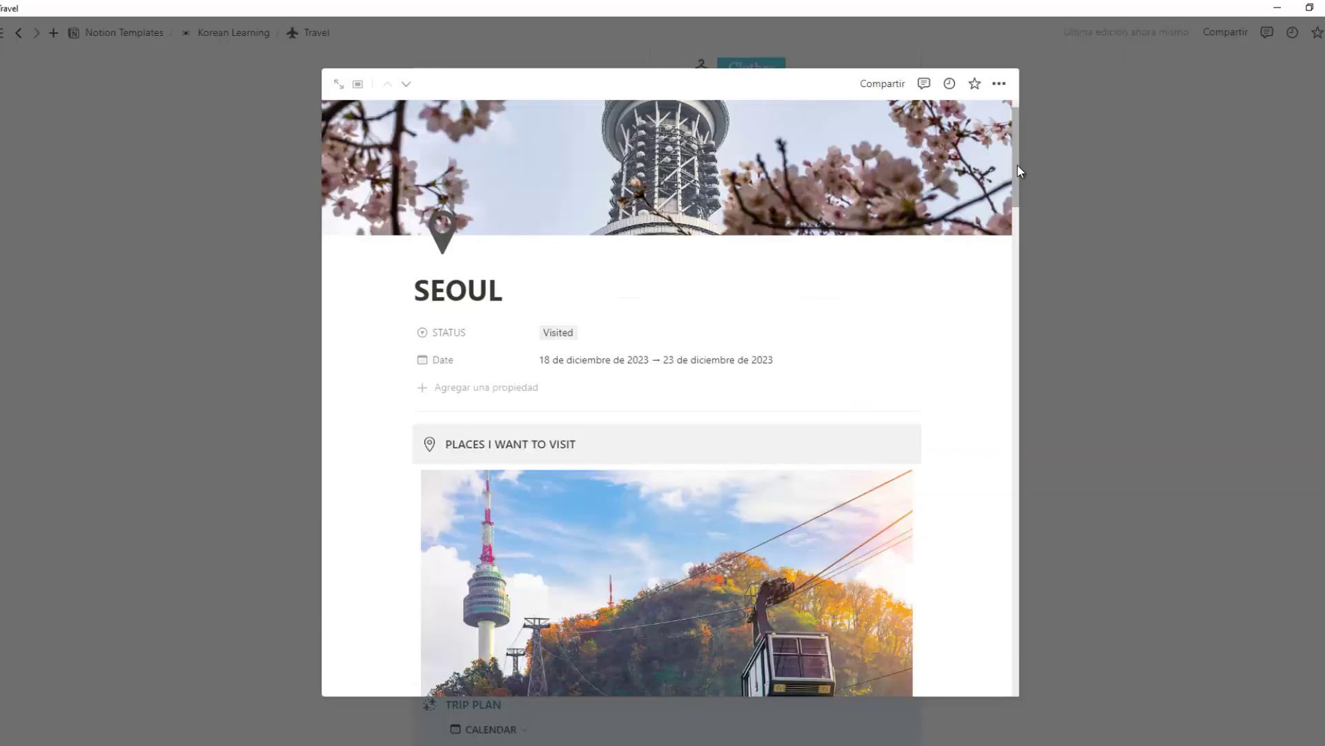
left_click(551, 332)
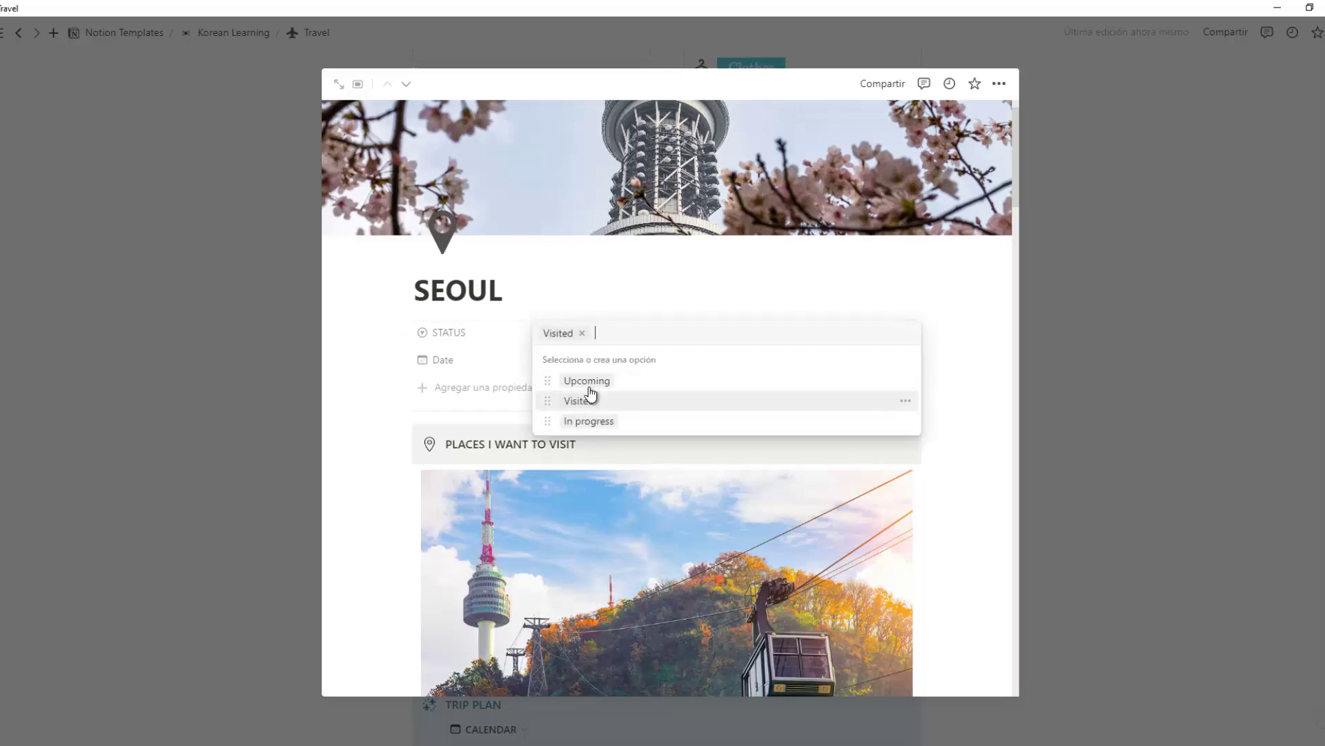
left_click(965, 311)
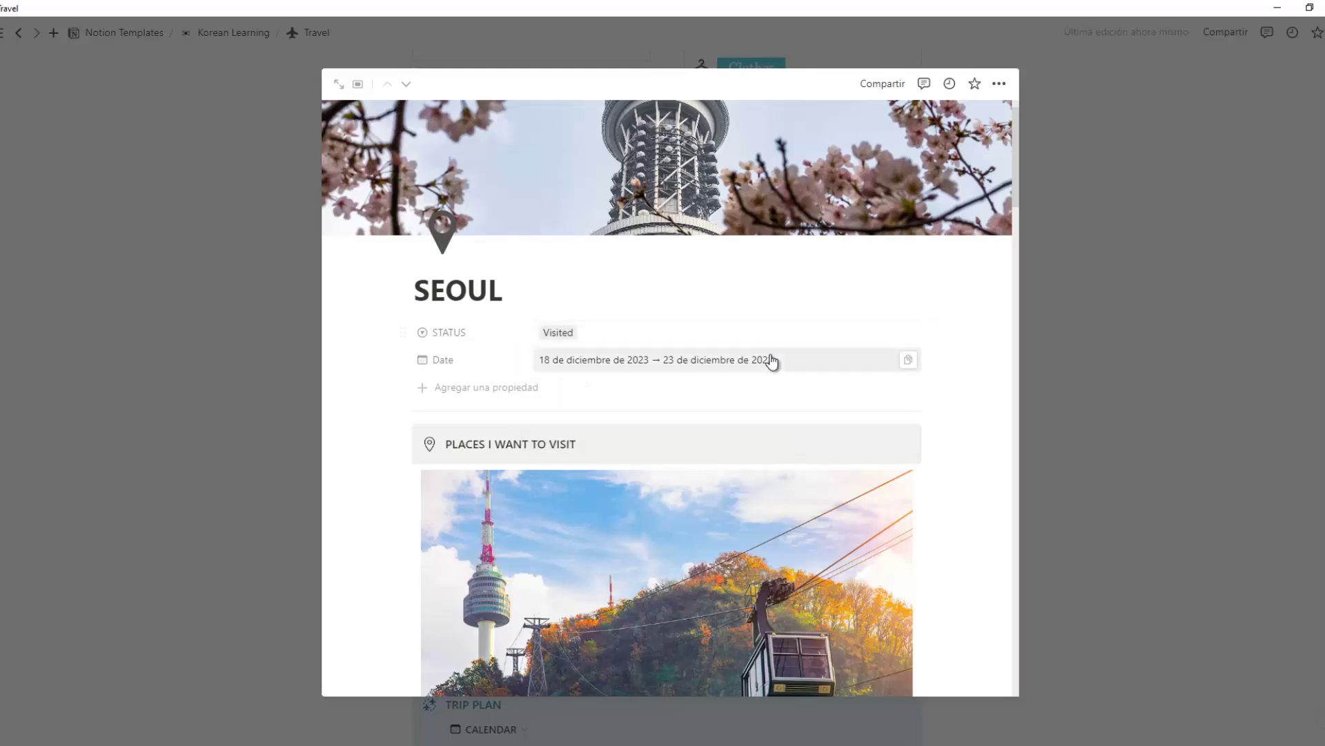
left_click(769, 361)
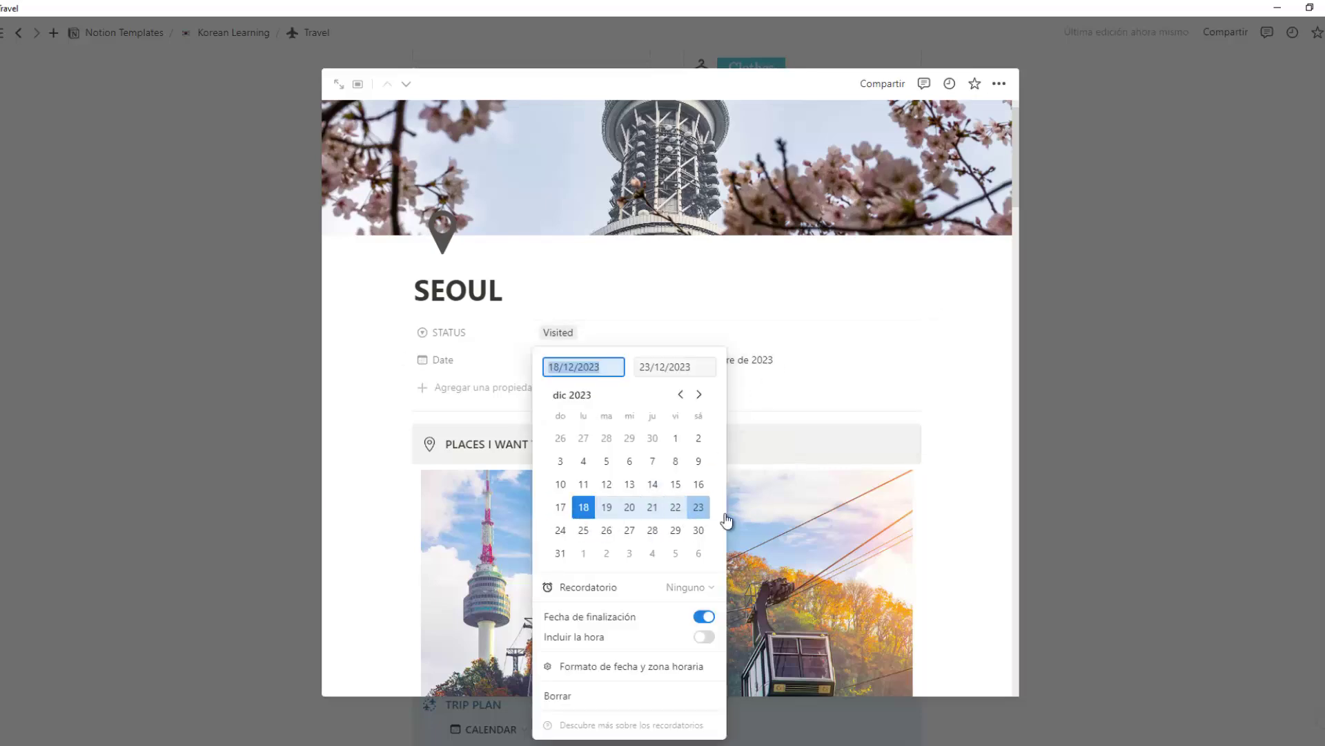
left_click(931, 495)
Add a new place block at the end of Seoul's Places I Want to Visit section.
scroll(622, 422, "down", 8)
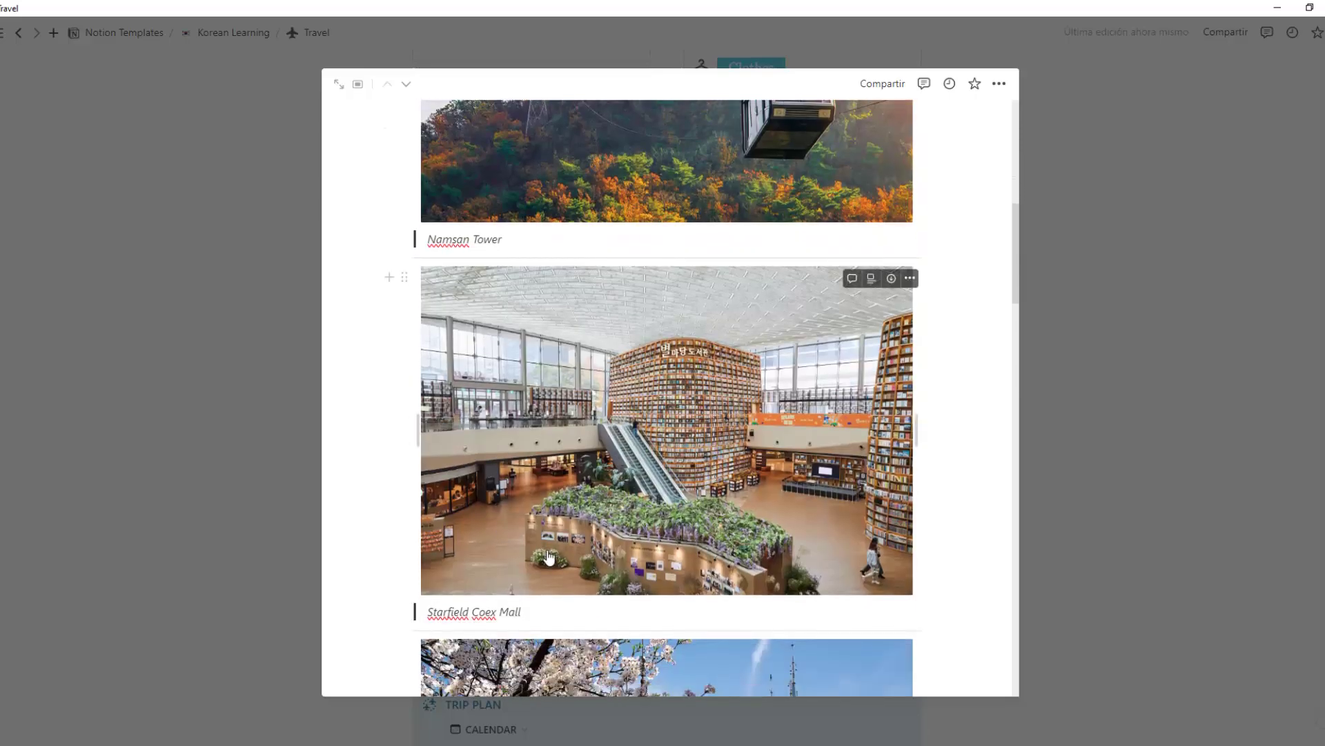
scroll(648, 465, "down", 8)
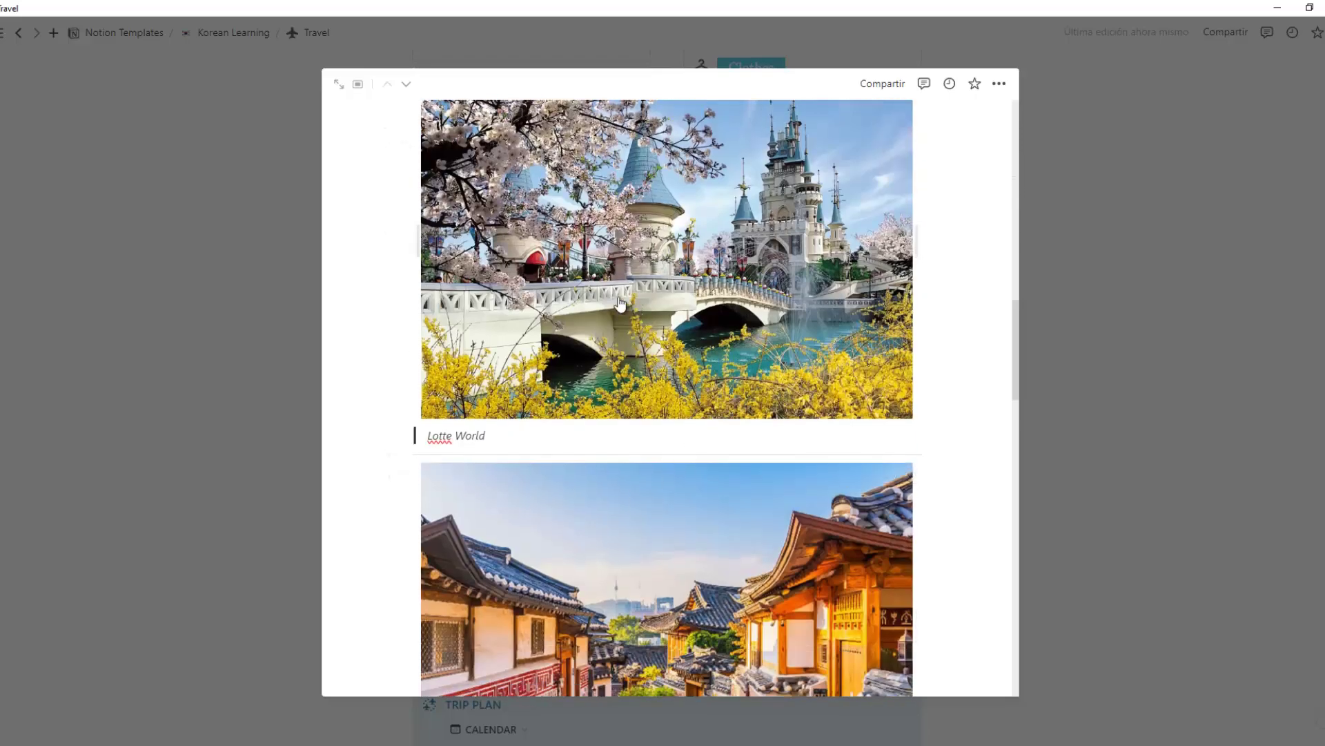
scroll(547, 470, "down", 4)
scroll(592, 476, "down", 4)
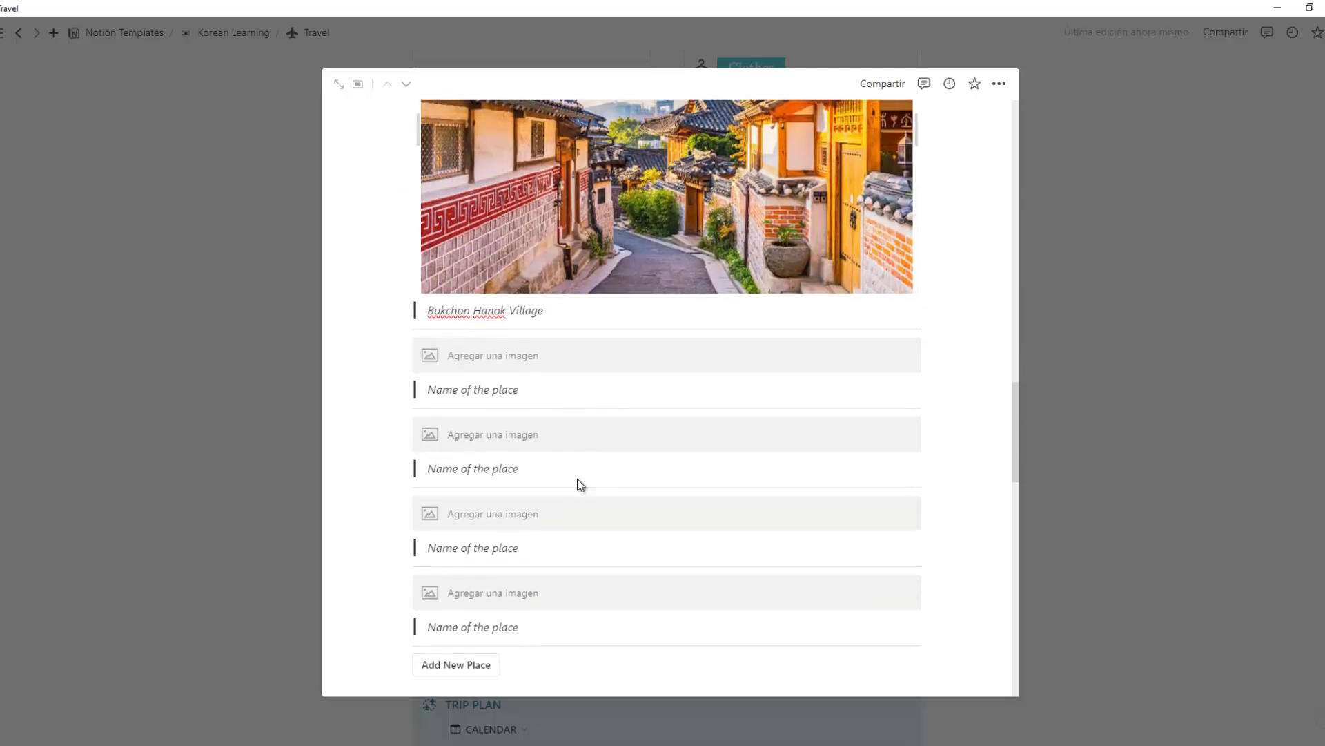
left_click(458, 586)
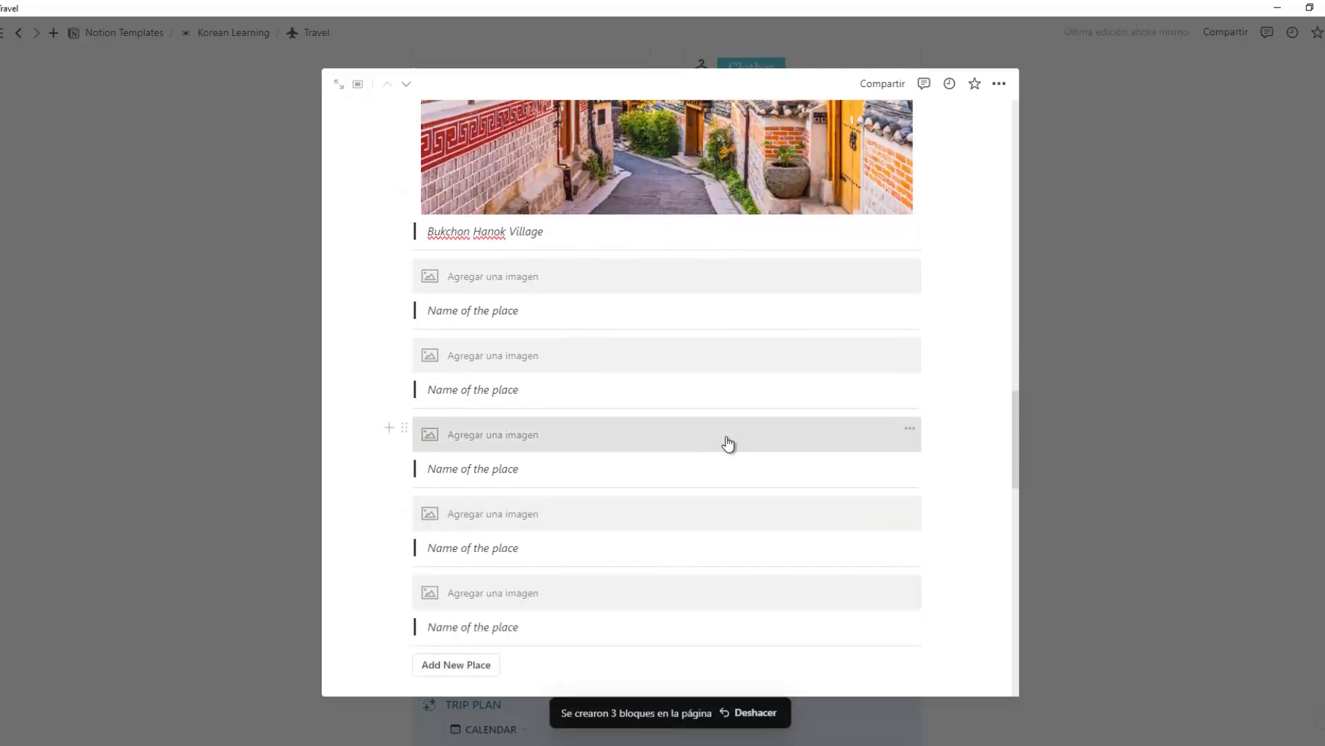
Try adding a new day at the end of the Seoul itinerary, and undo the addition.
scroll(725, 442, "down", 2)
scroll(624, 455, "down", 3)
scroll(625, 442, "down", 1)
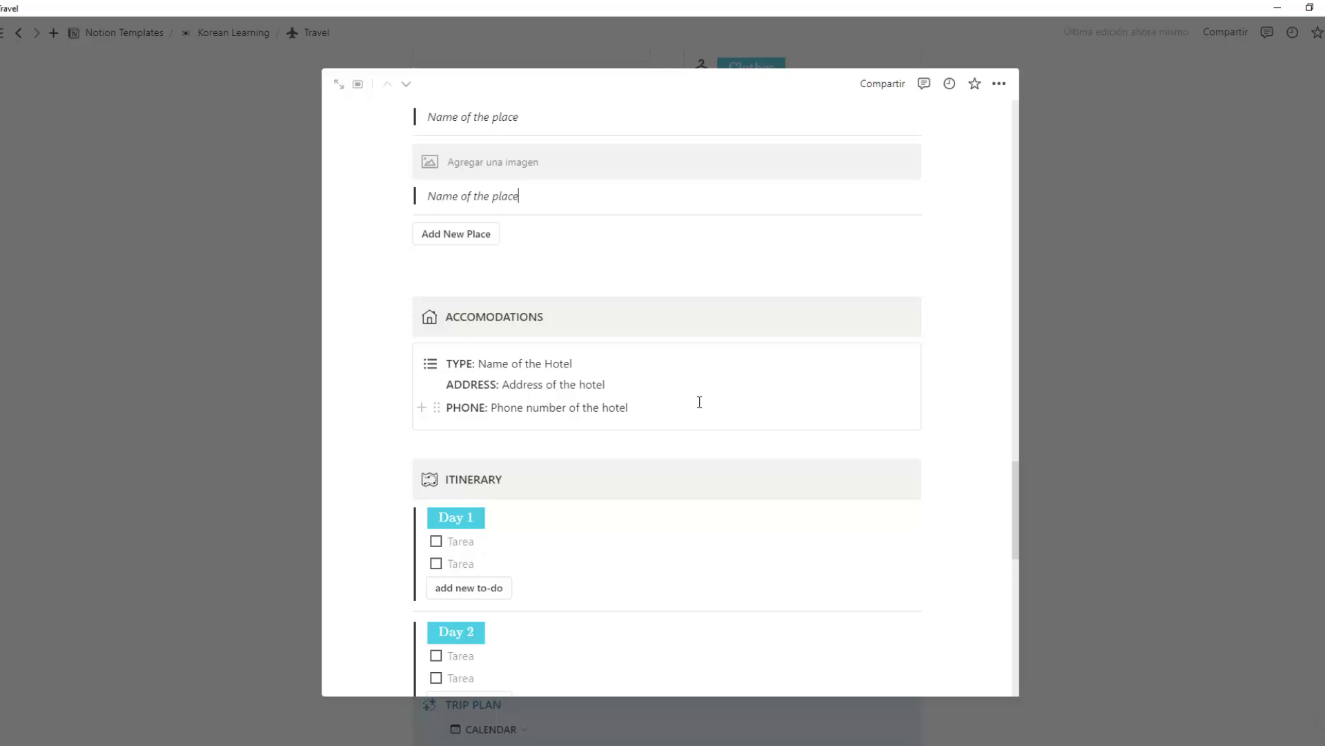
scroll(699, 402, "down", 5)
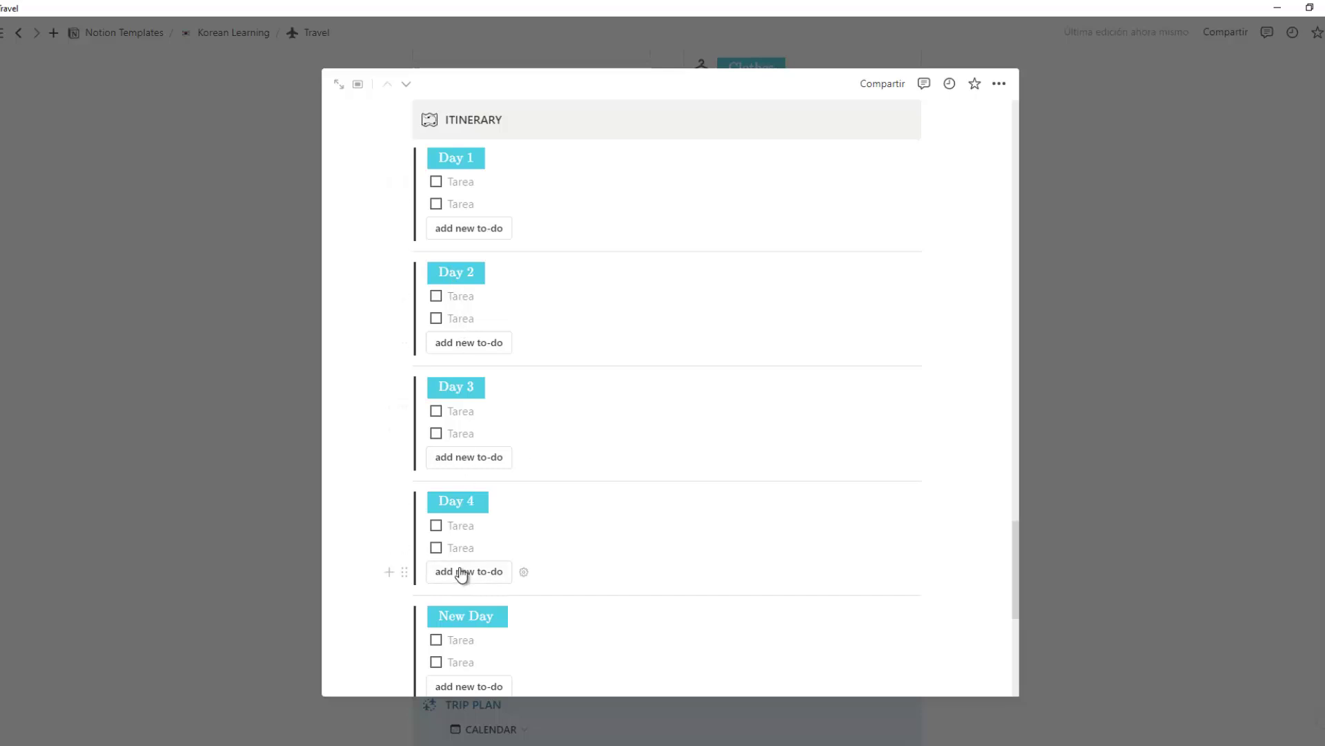
scroll(462, 574, "down", 3)
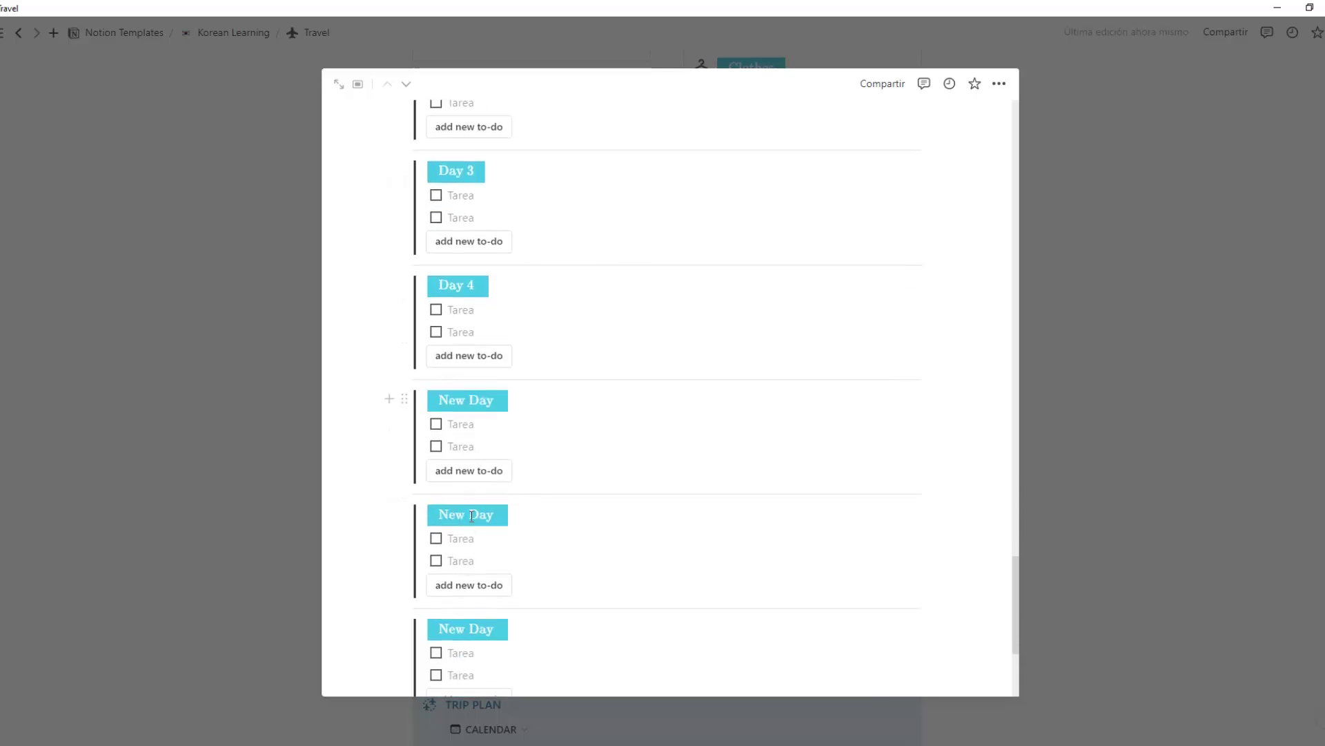
scroll(472, 546, "down", 3)
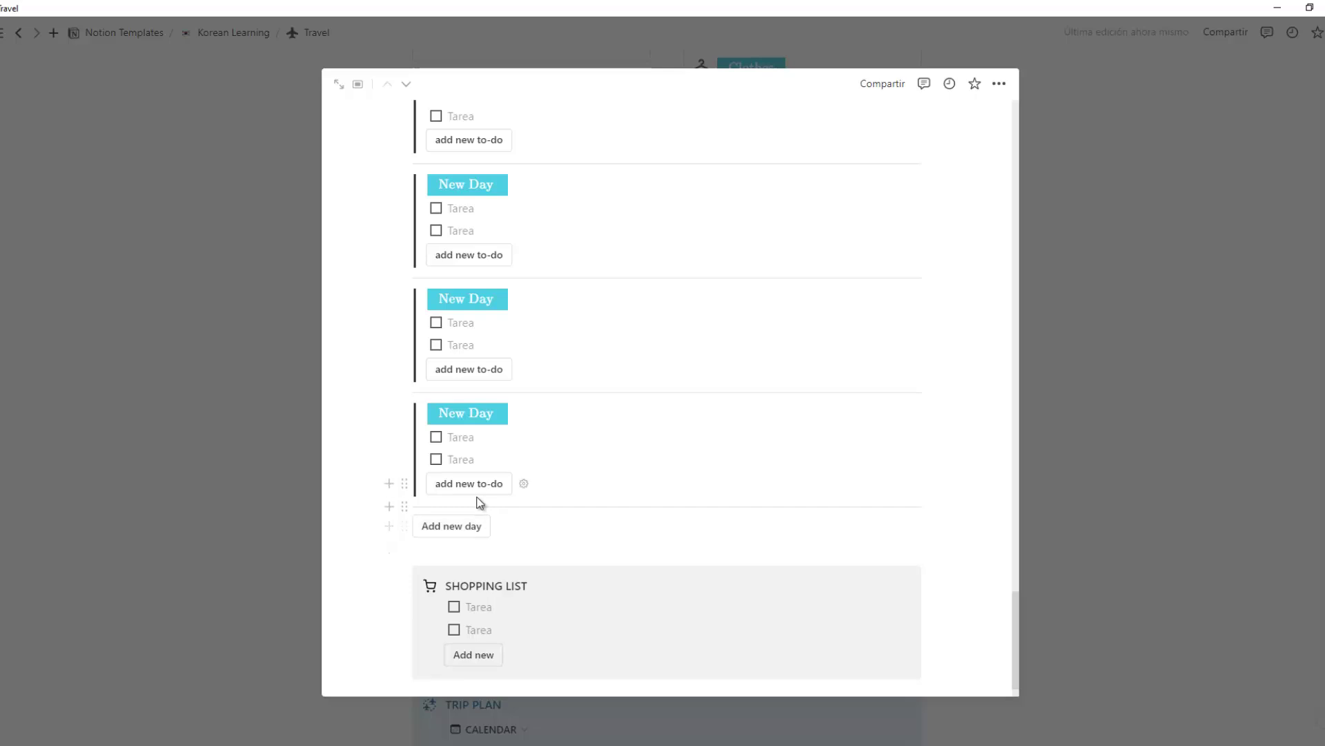
left_click(469, 529)
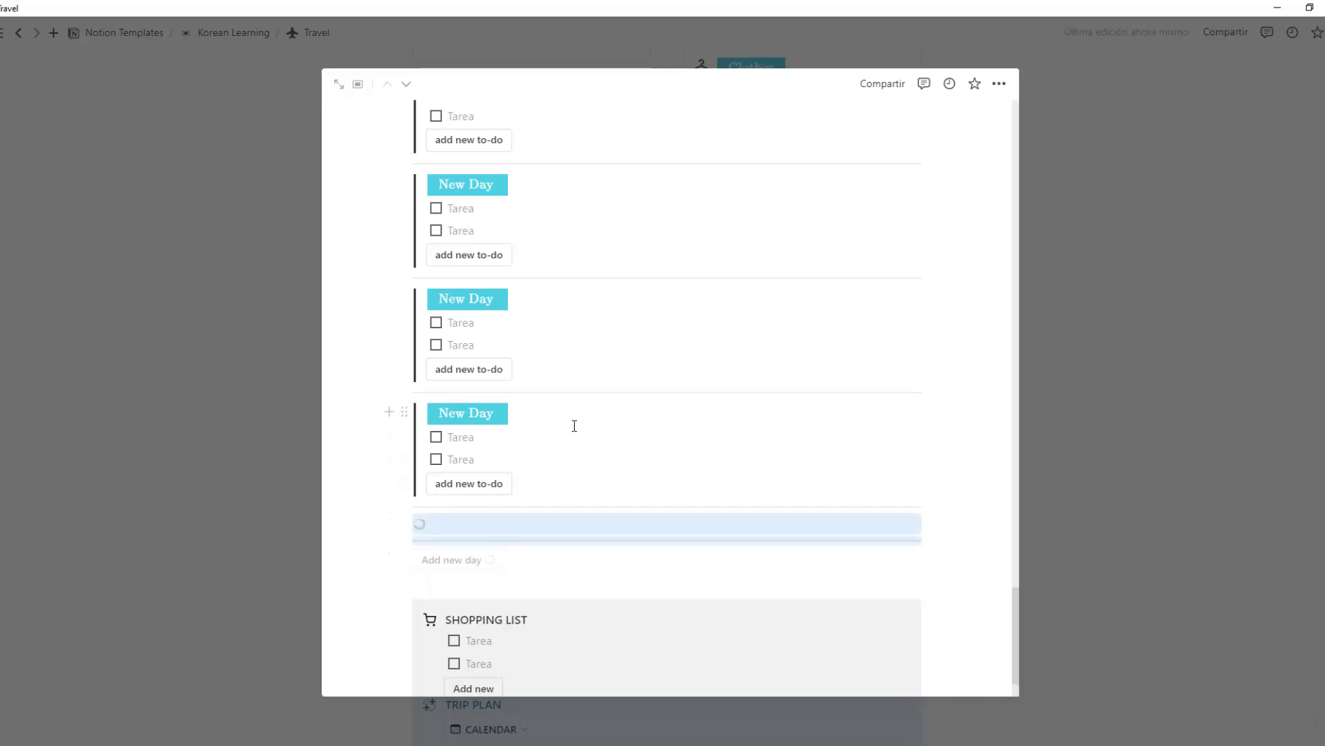
key("ctrl+z")
Add one blank item to Seoul's Shopping List and close the destination page.
scroll(563, 400, "down", 1)
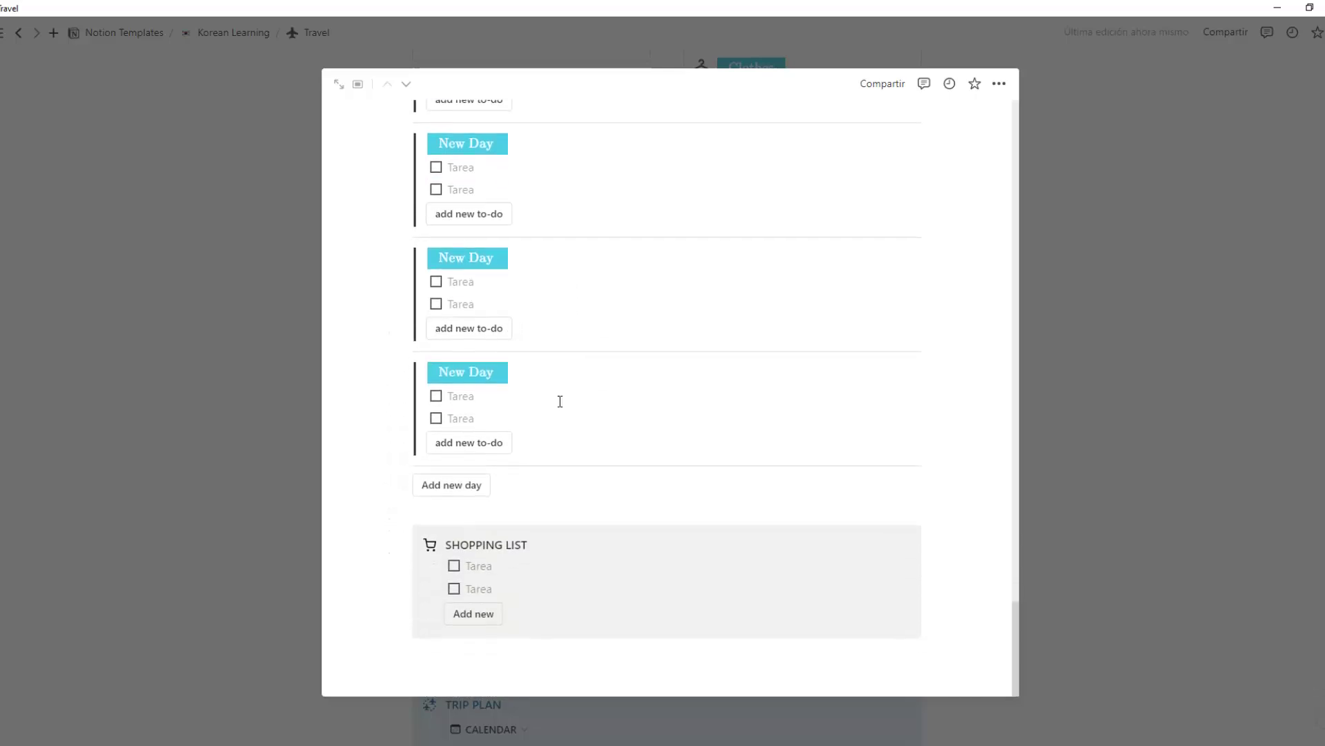
left_click(486, 617)
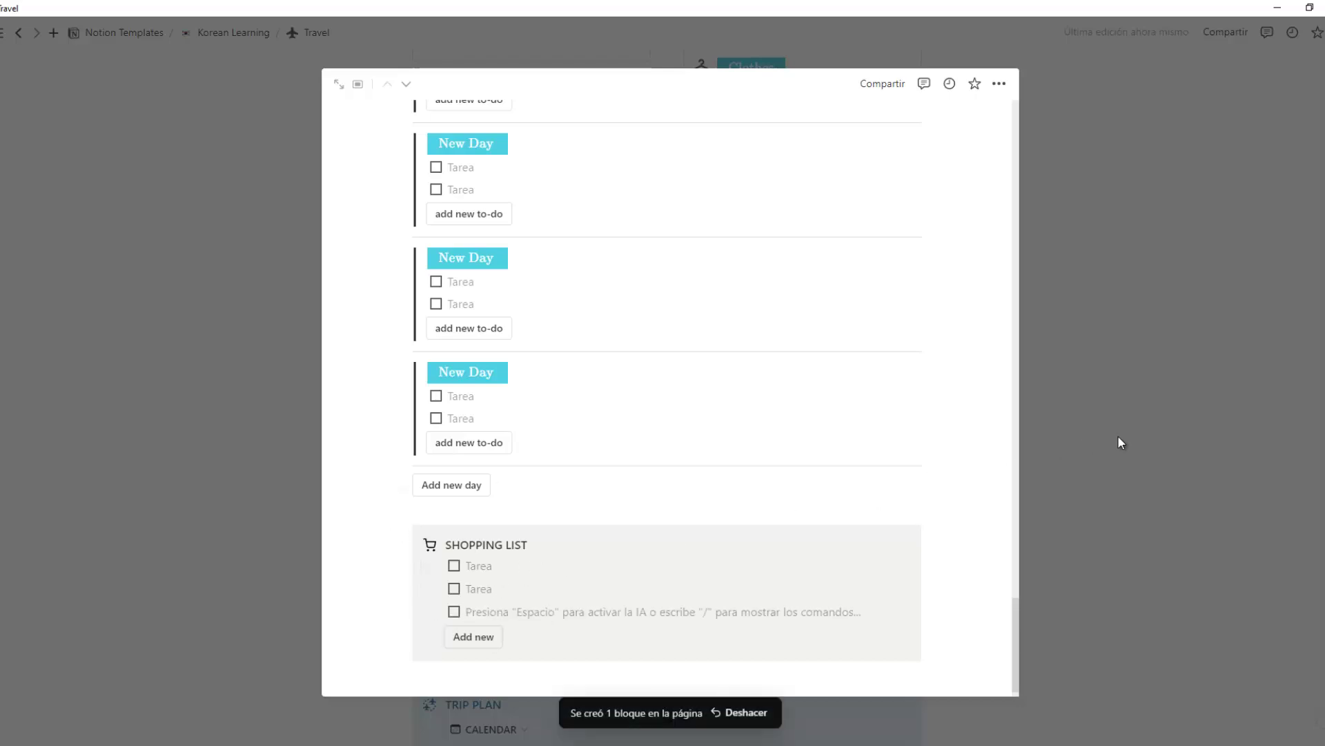
left_click(1052, 398)
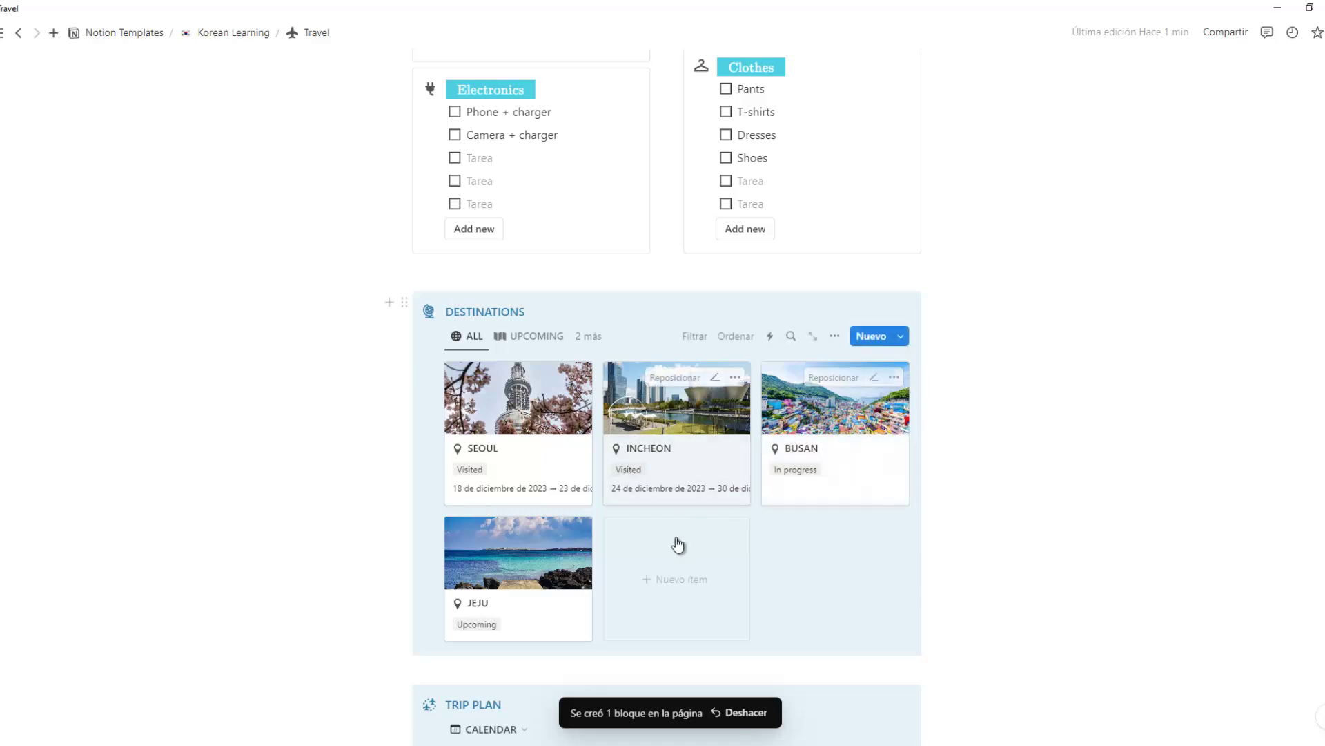
Create a new destination from the New City template and close its page.
left_click(661, 584)
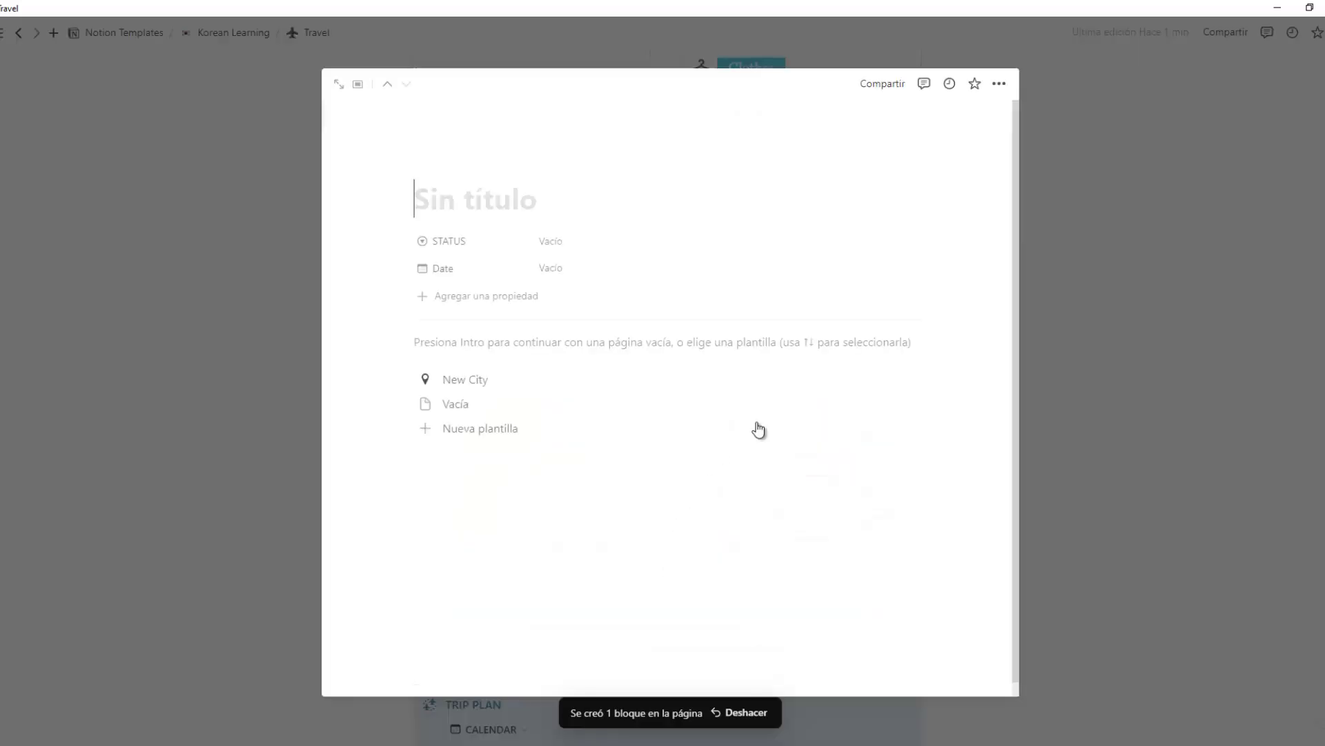
left_click(505, 387)
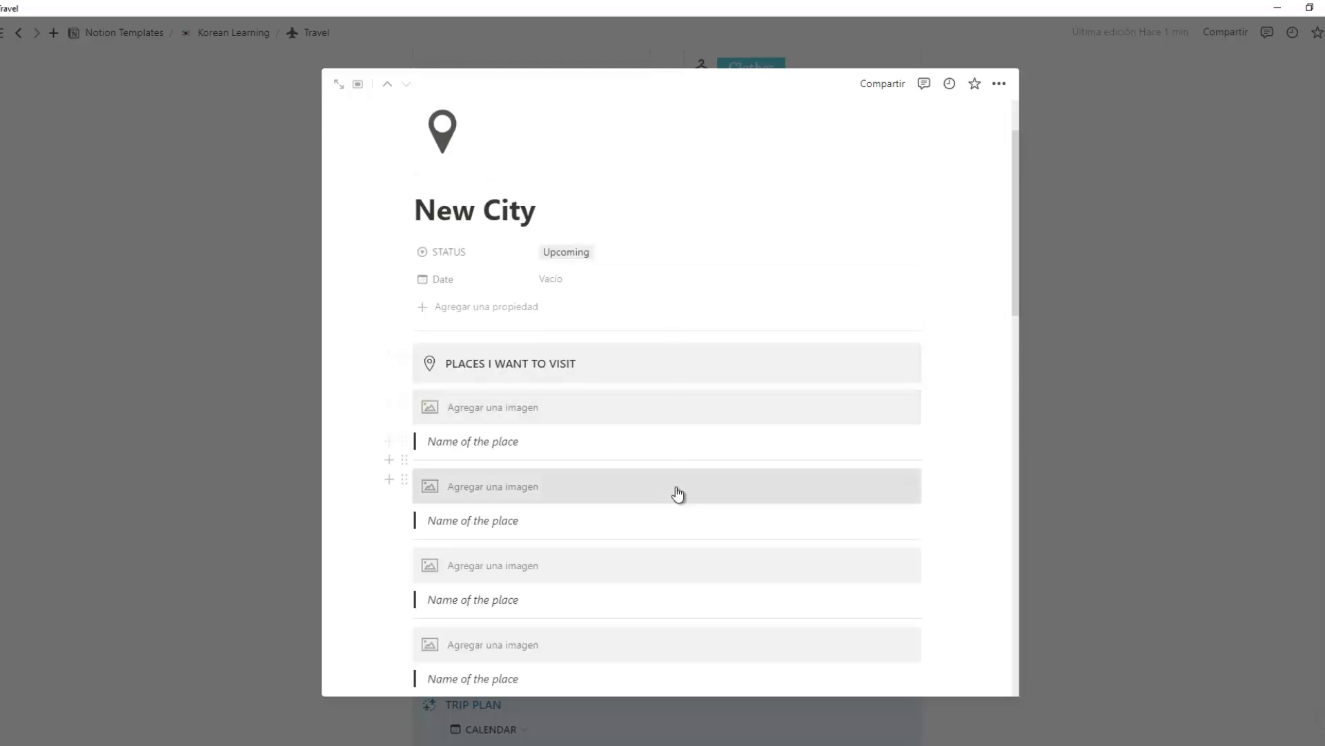
scroll(680, 553, "down", 1)
key("Escape")
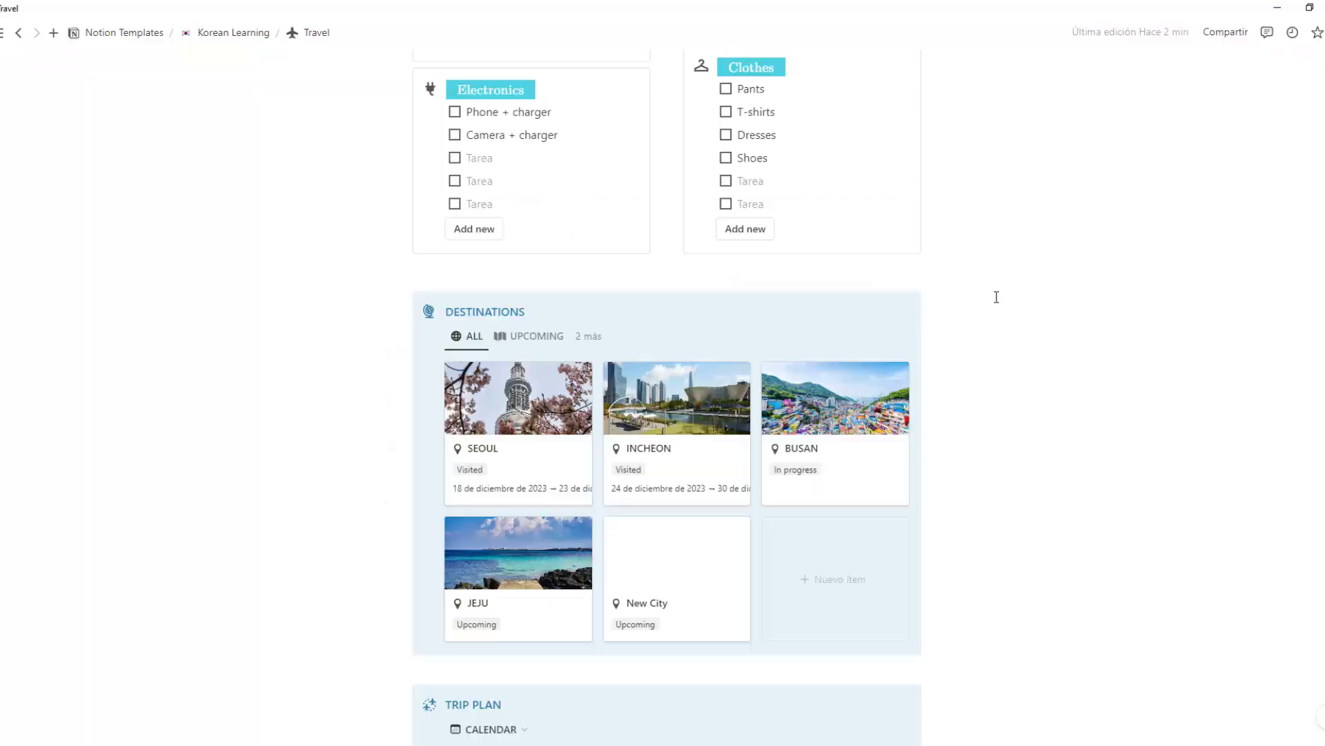
View the destinations as Upcoming, In Progress, Visited and All, and look over the Trip Plan calendar.
left_click(536, 335)
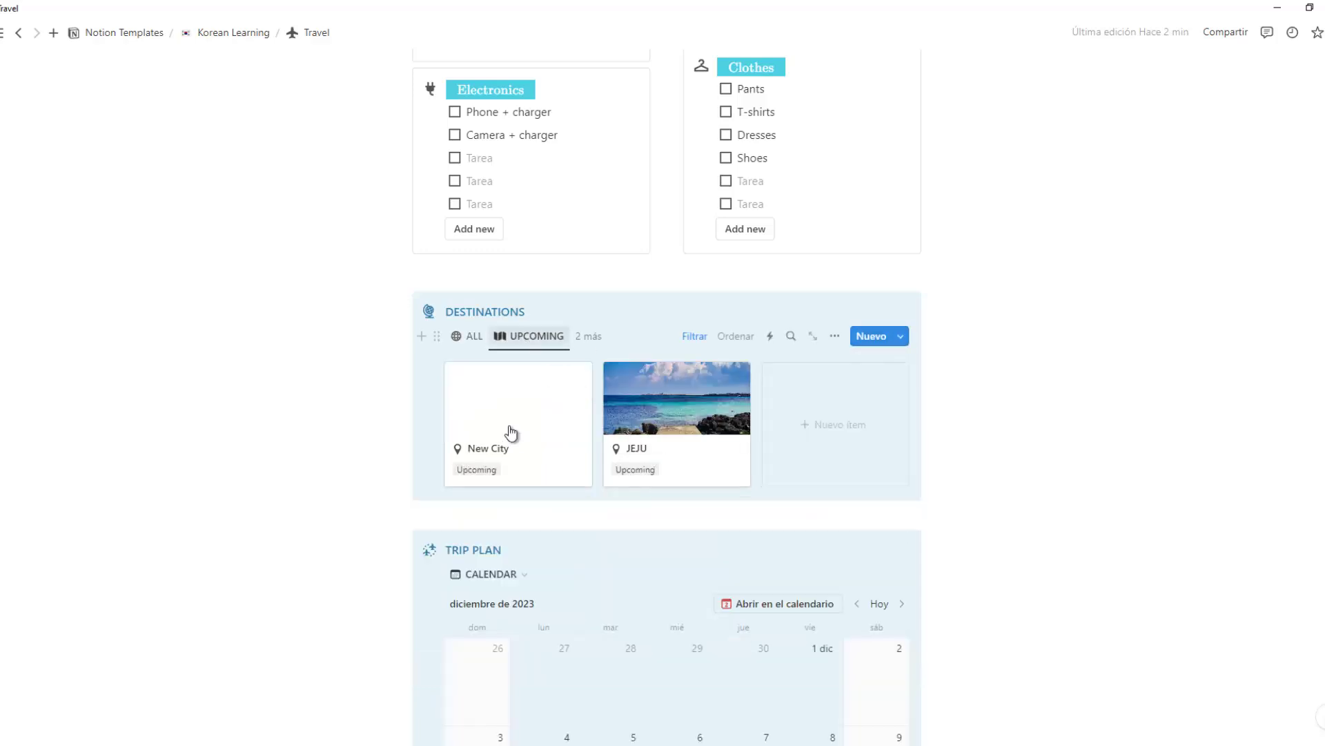
left_click(587, 337)
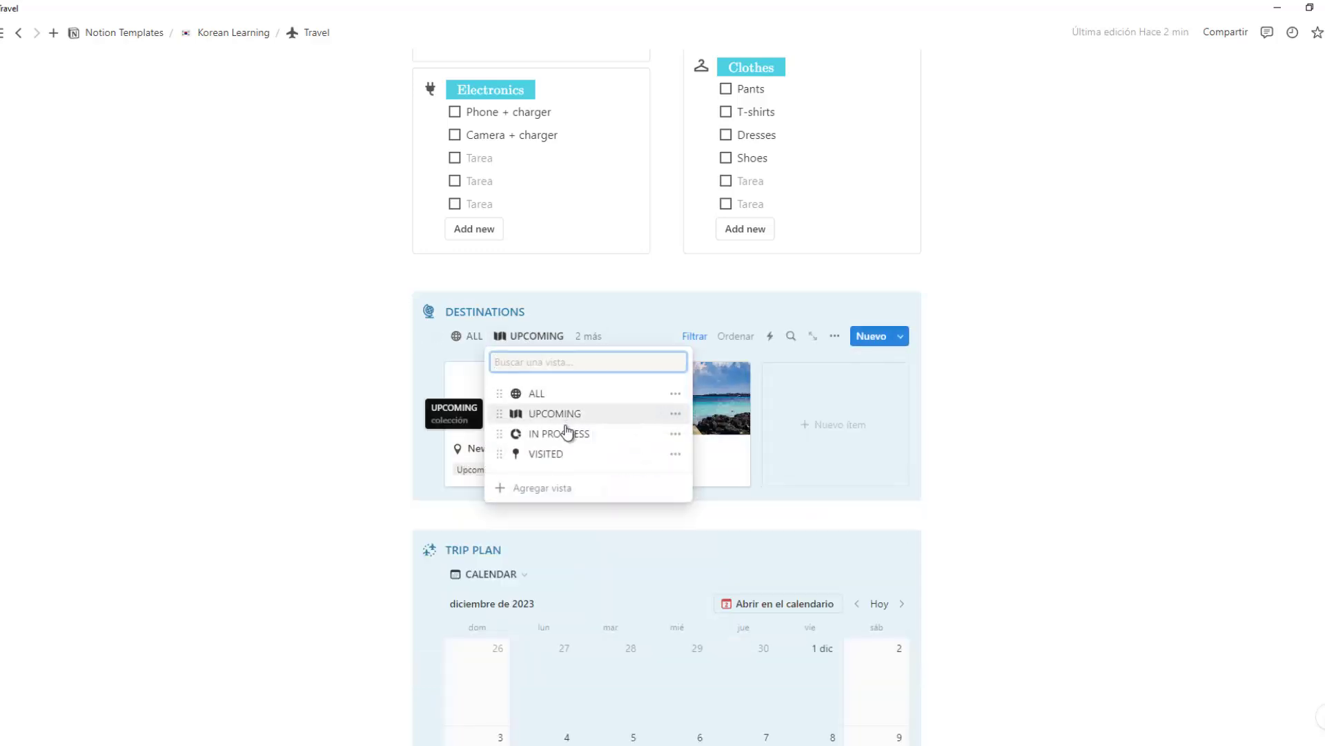
left_click(563, 433)
left_click(598, 337)
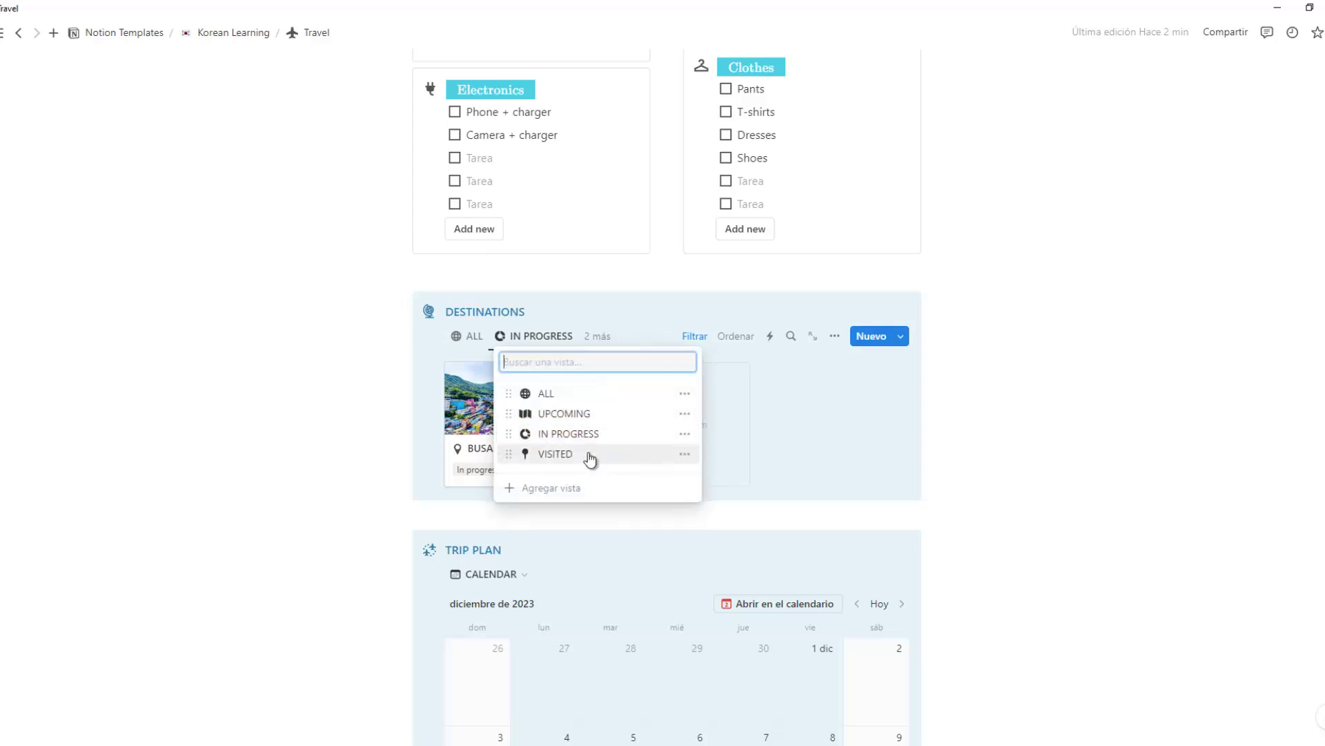
left_click(589, 456)
left_click(468, 335)
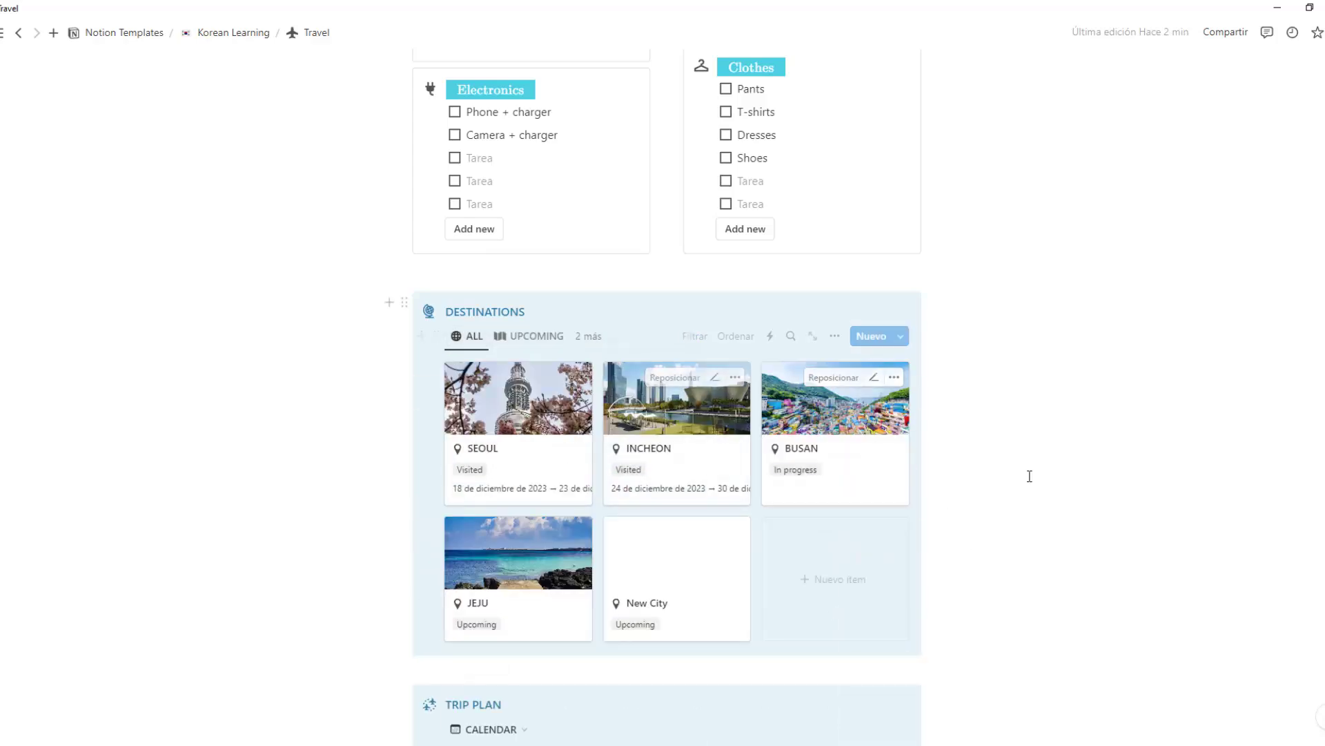
scroll(1029, 476, "down", 8)
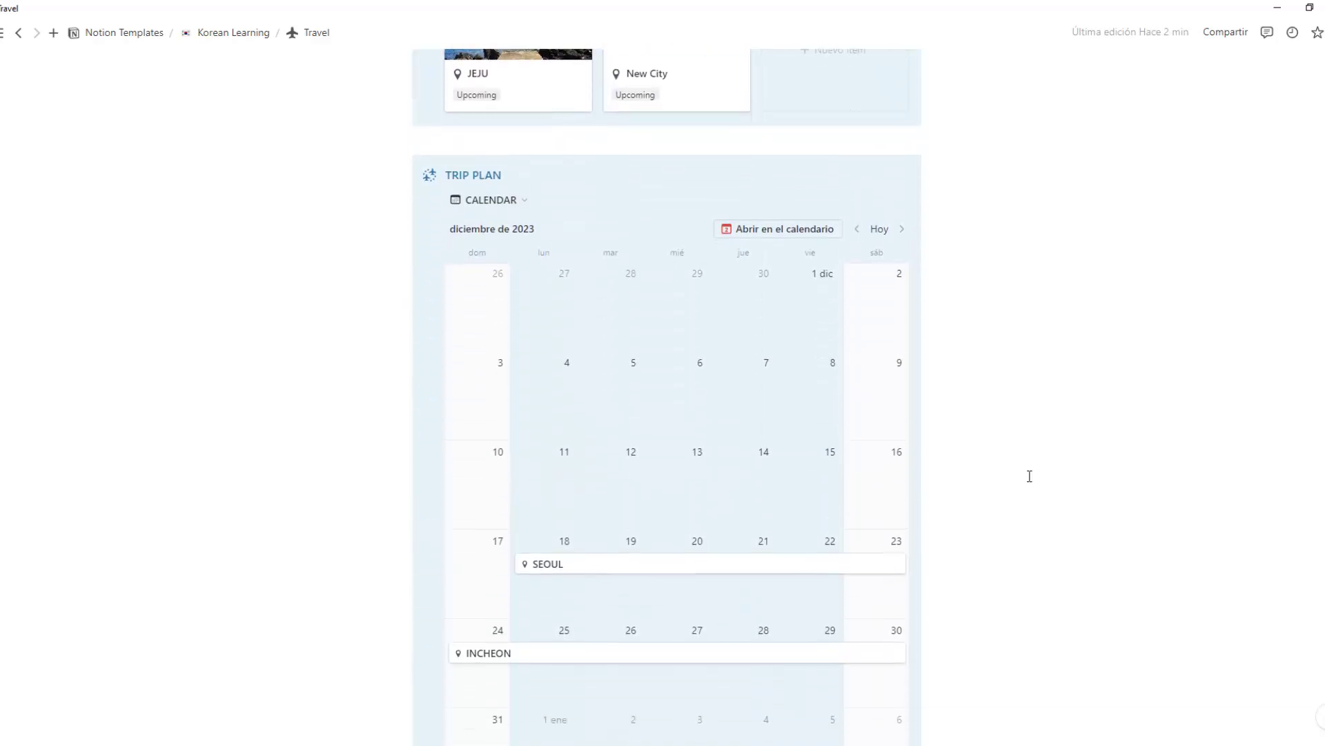
scroll(686, 523, "down", 1)
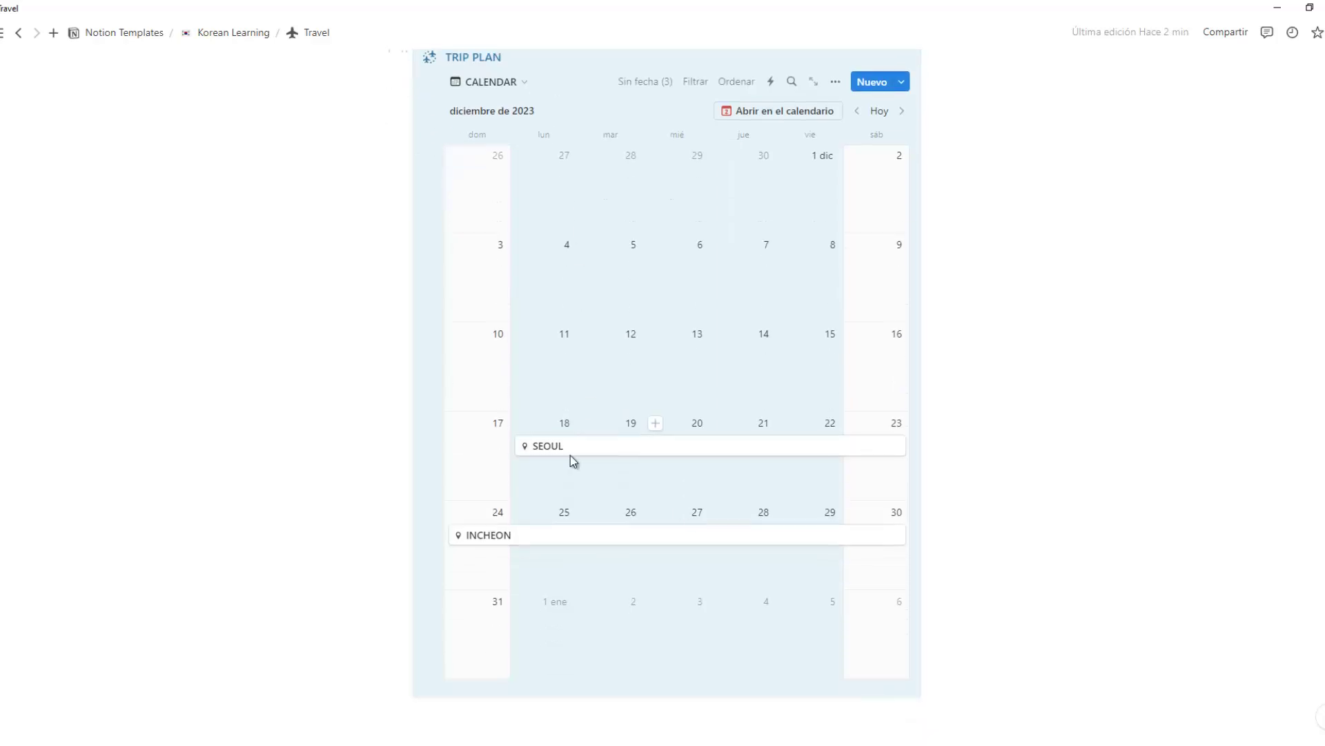
scroll(668, 503, "up", 5)
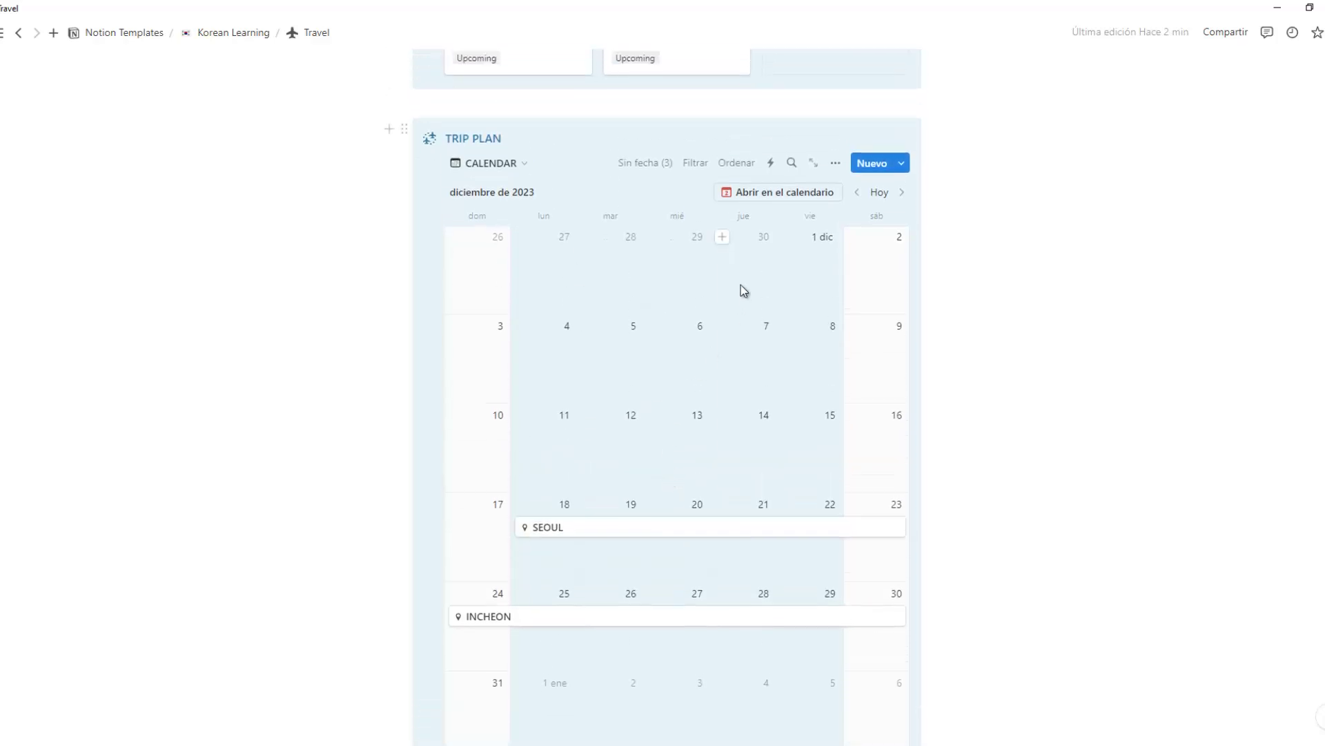
scroll(743, 290, "up", 4)
Return to the Korean Learning page and open the Work goal page.
left_click(234, 34)
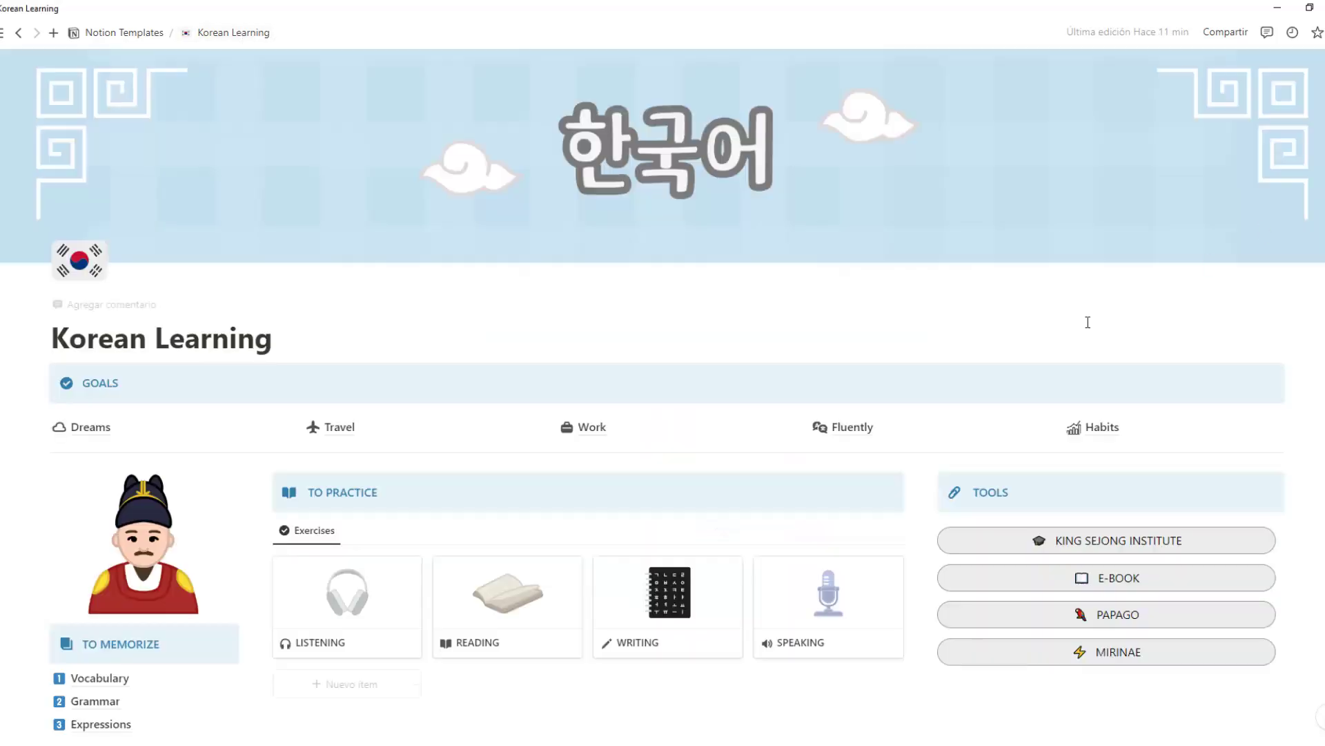
mouse_move(605, 439)
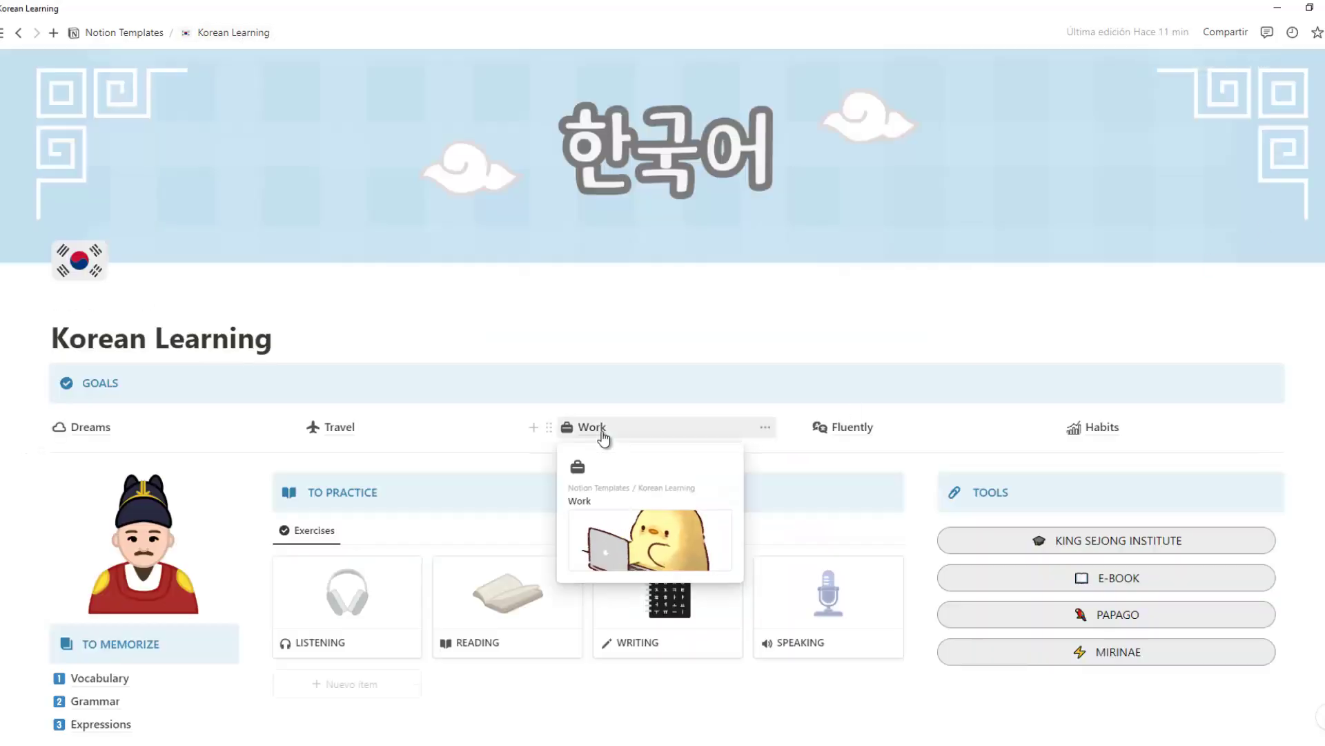
left_click(602, 431)
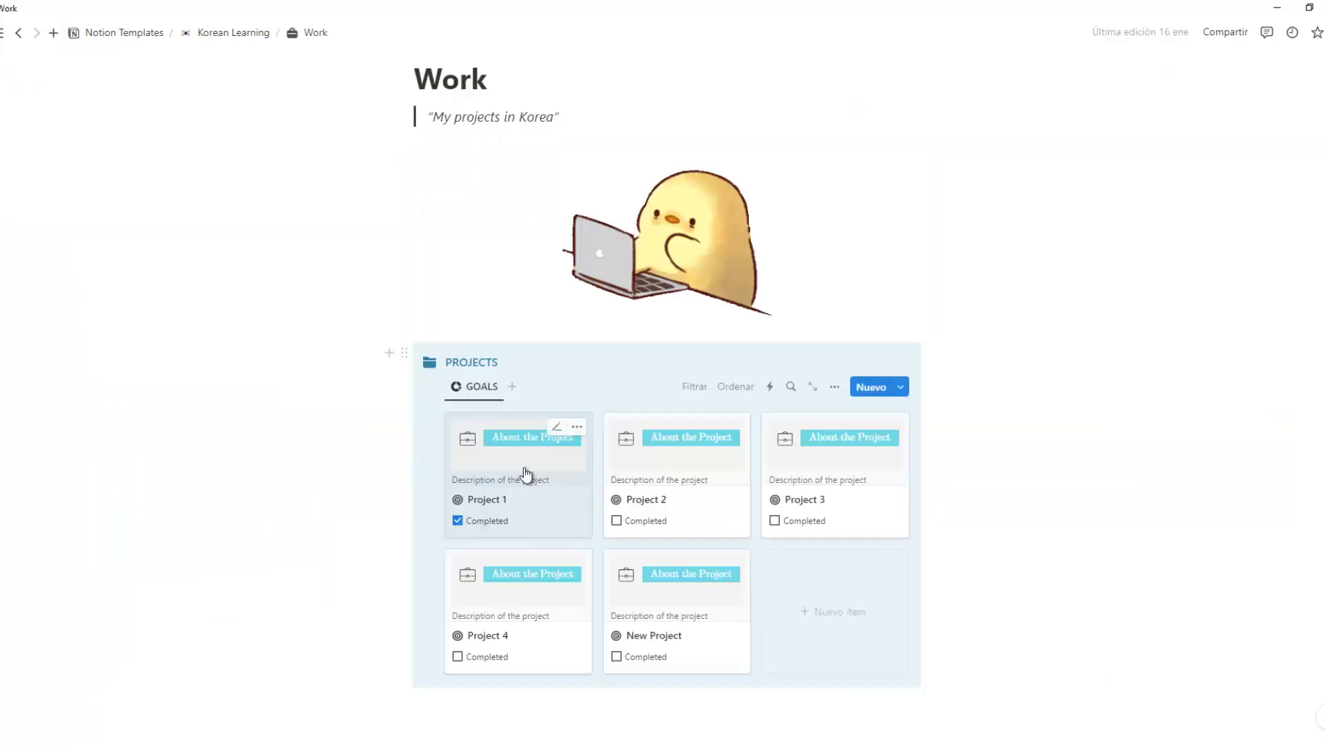
Clear the Completed checkbox on the Project 1 card, and open the project to mark it as completed again.
left_click(458, 528)
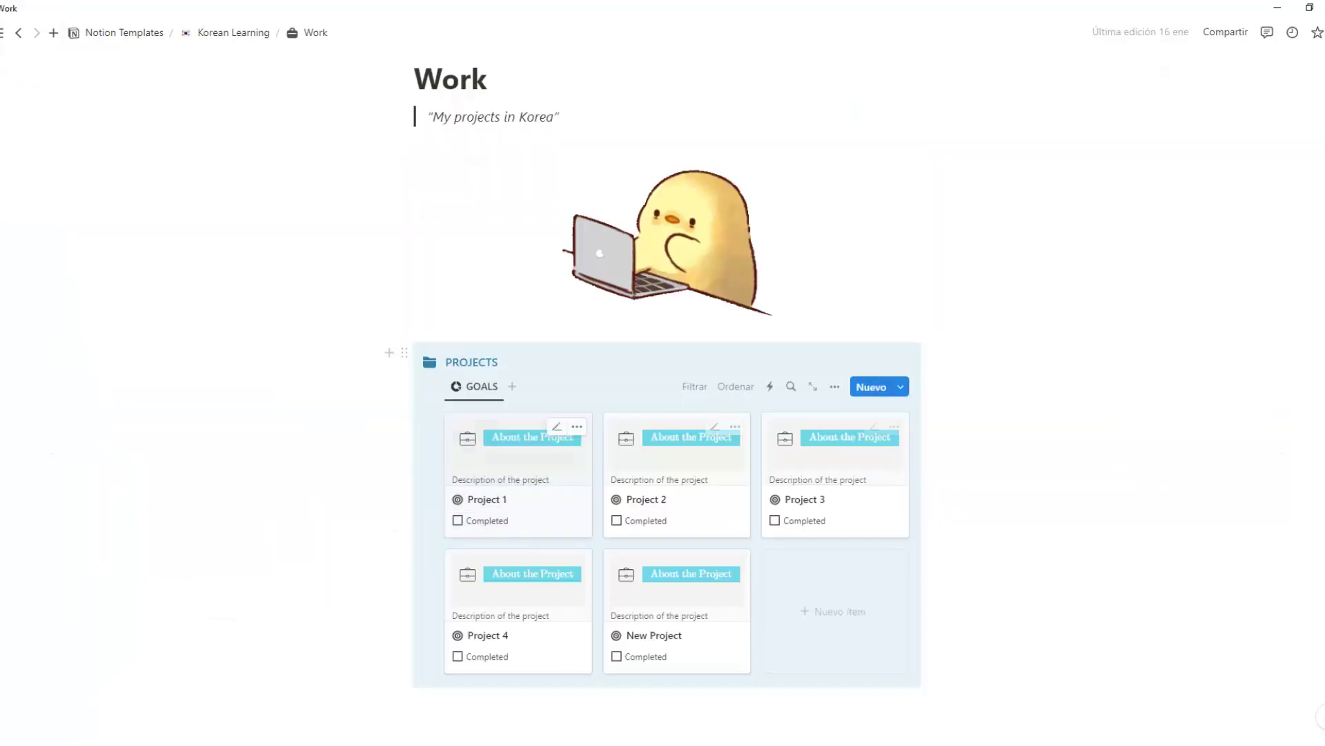
left_click(461, 521)
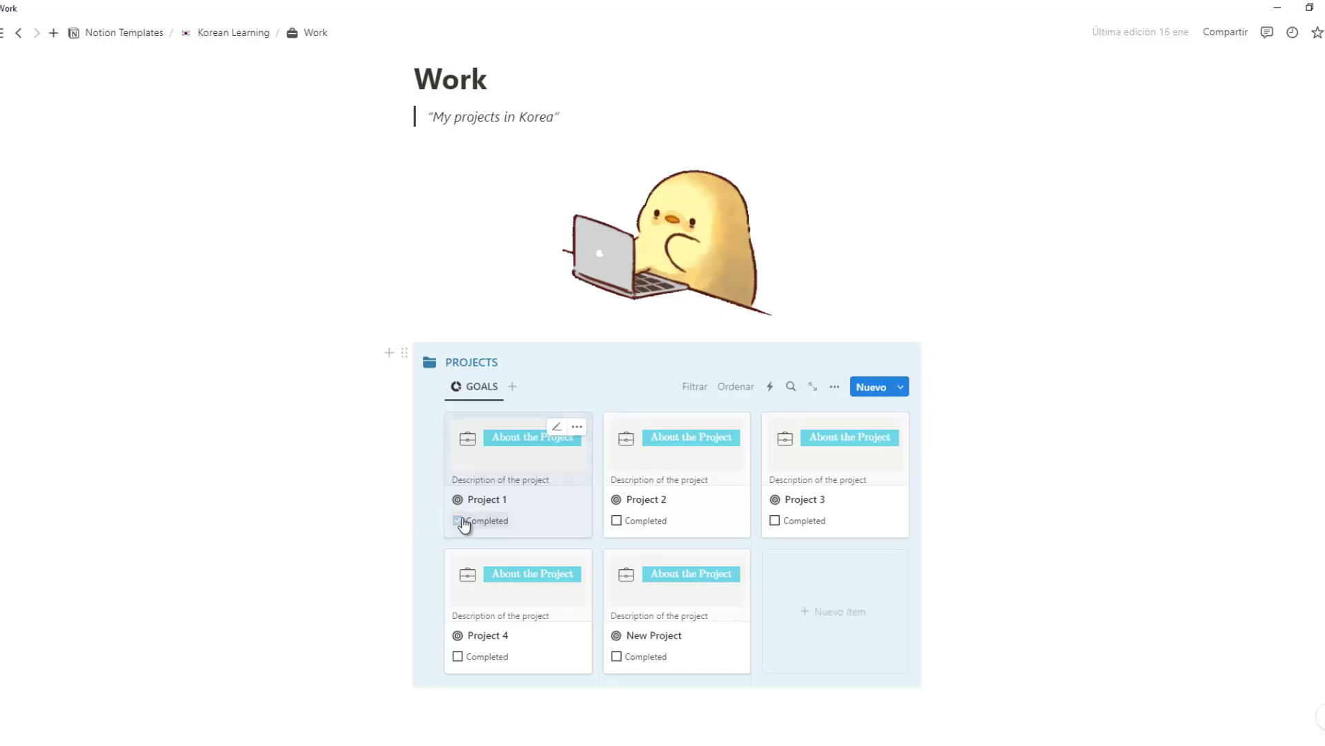
left_click(533, 479)
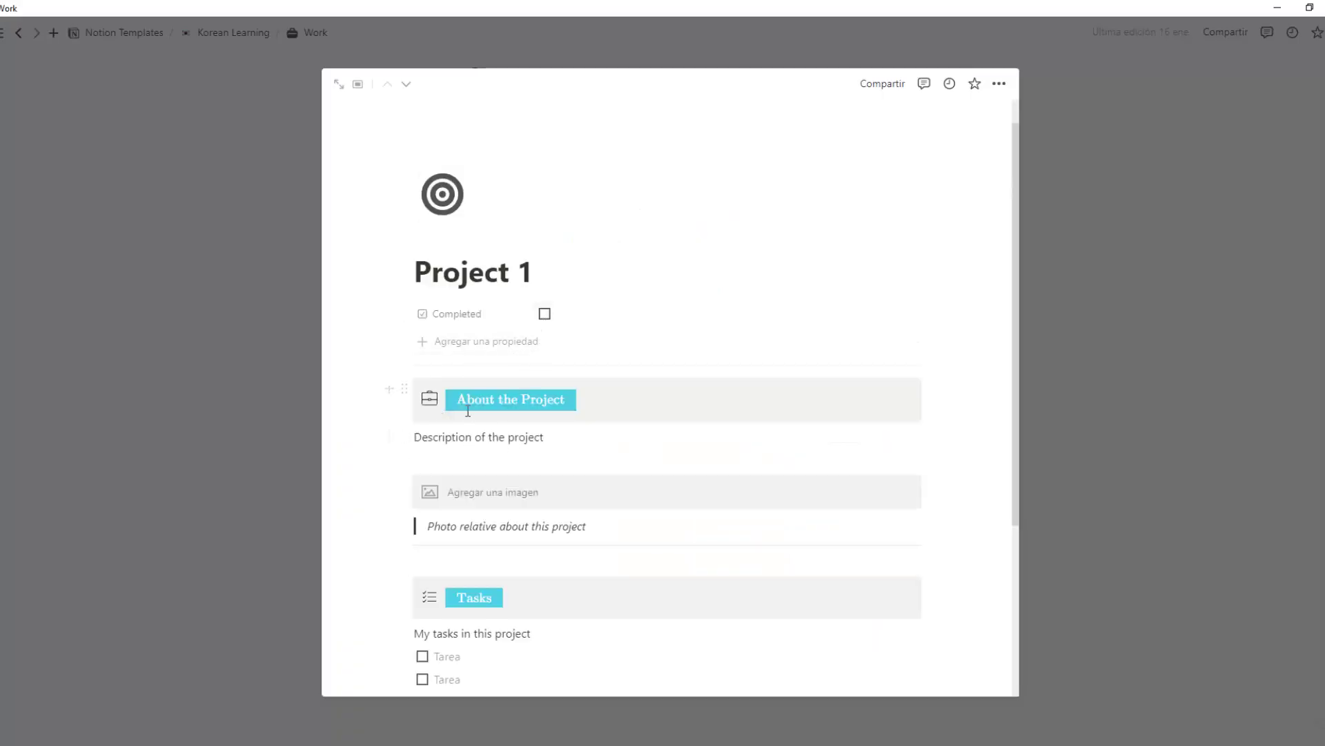
left_click(545, 314)
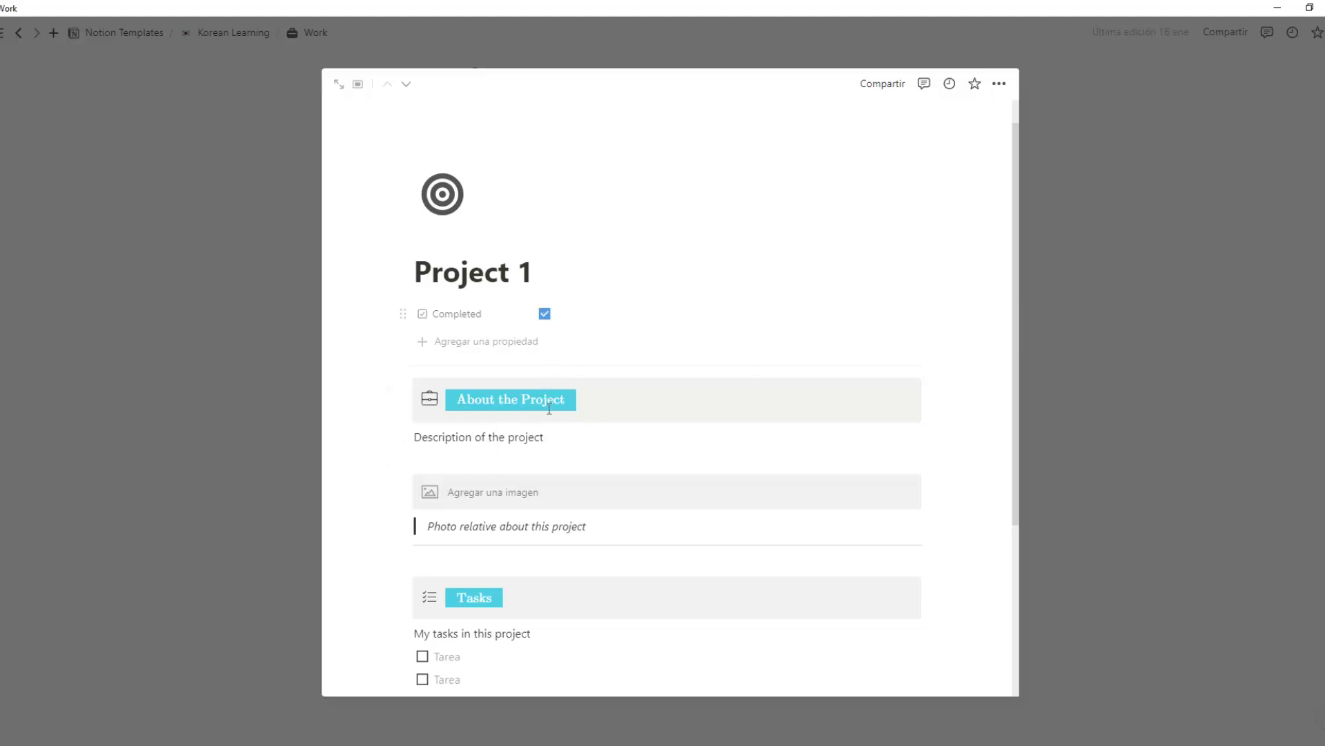
Open the image upload options of the photo placeholder in Project 1 and dismiss them without adding an image.
scroll(506, 412, "down", 2)
left_click(518, 354)
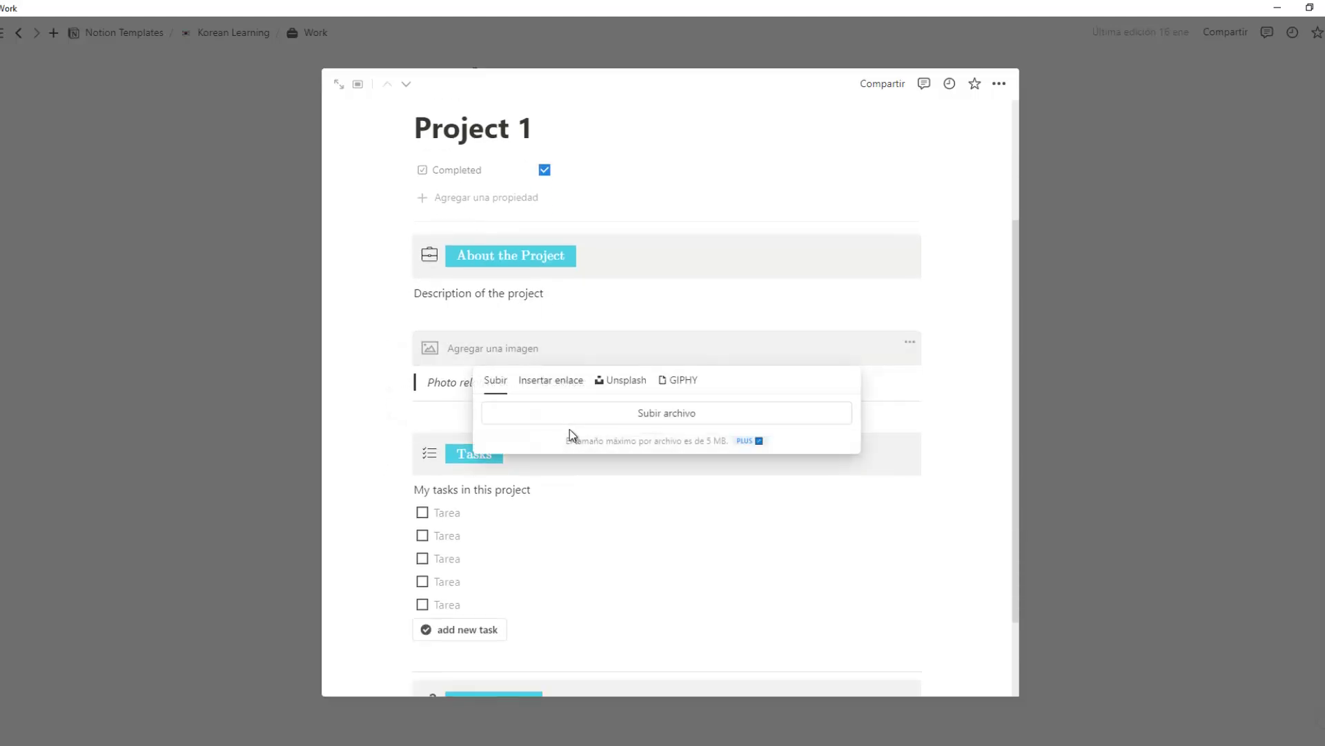
left_click(946, 414)
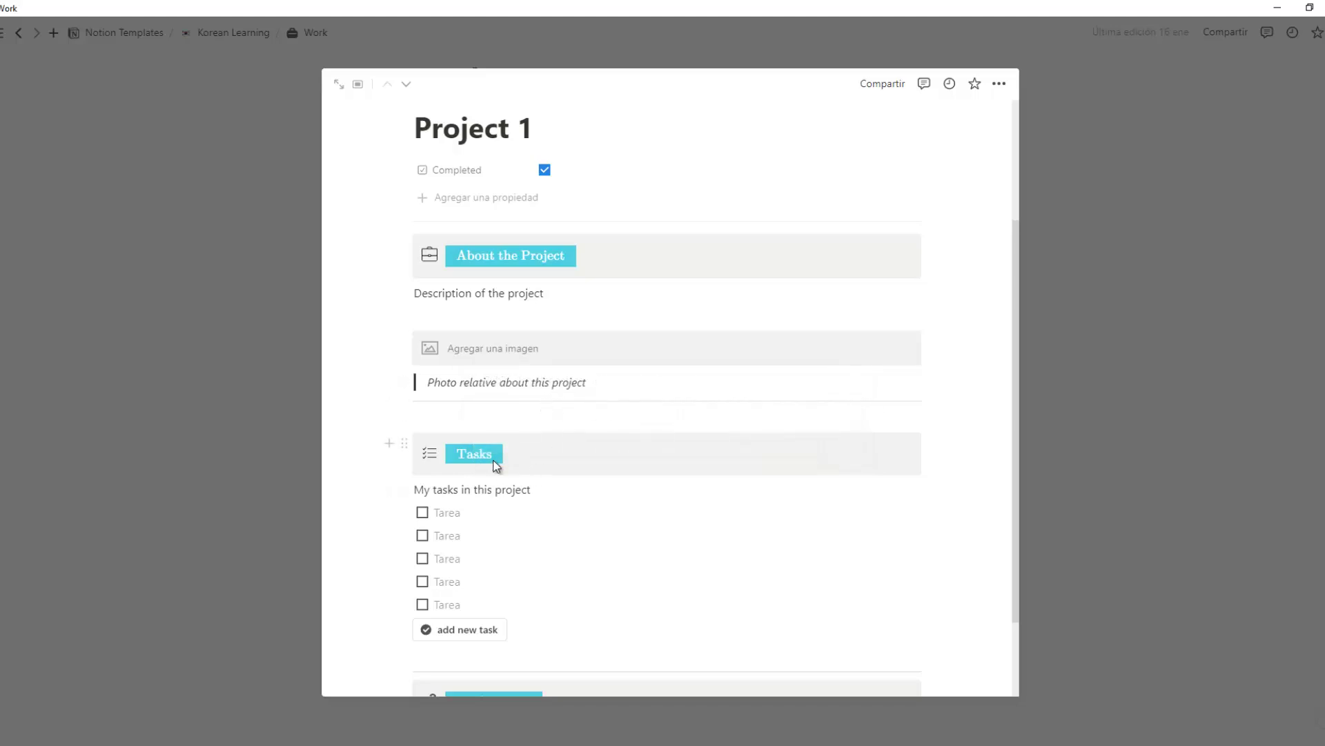
Add a blank task to Project 1's task list, look at the Useful Links section and close the project.
left_click(439, 630)
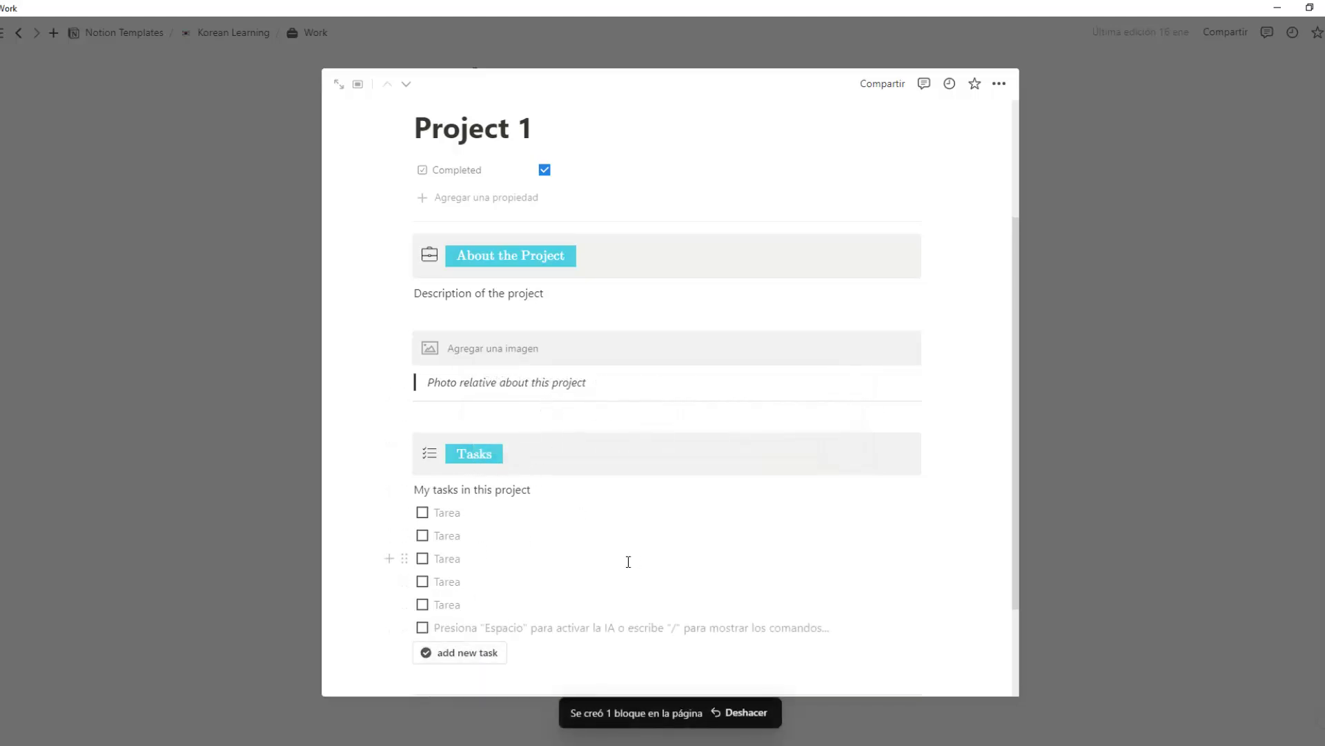
scroll(628, 562, "down", 2)
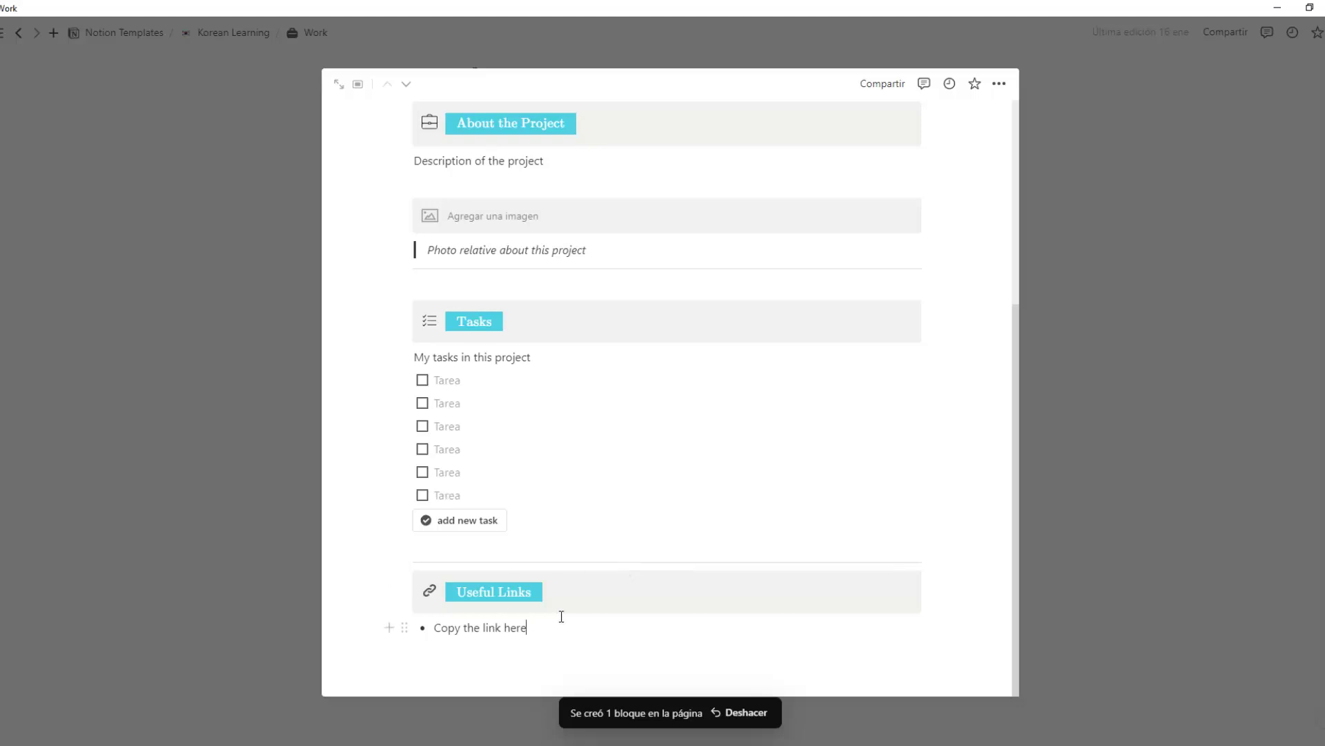
left_click(1161, 411)
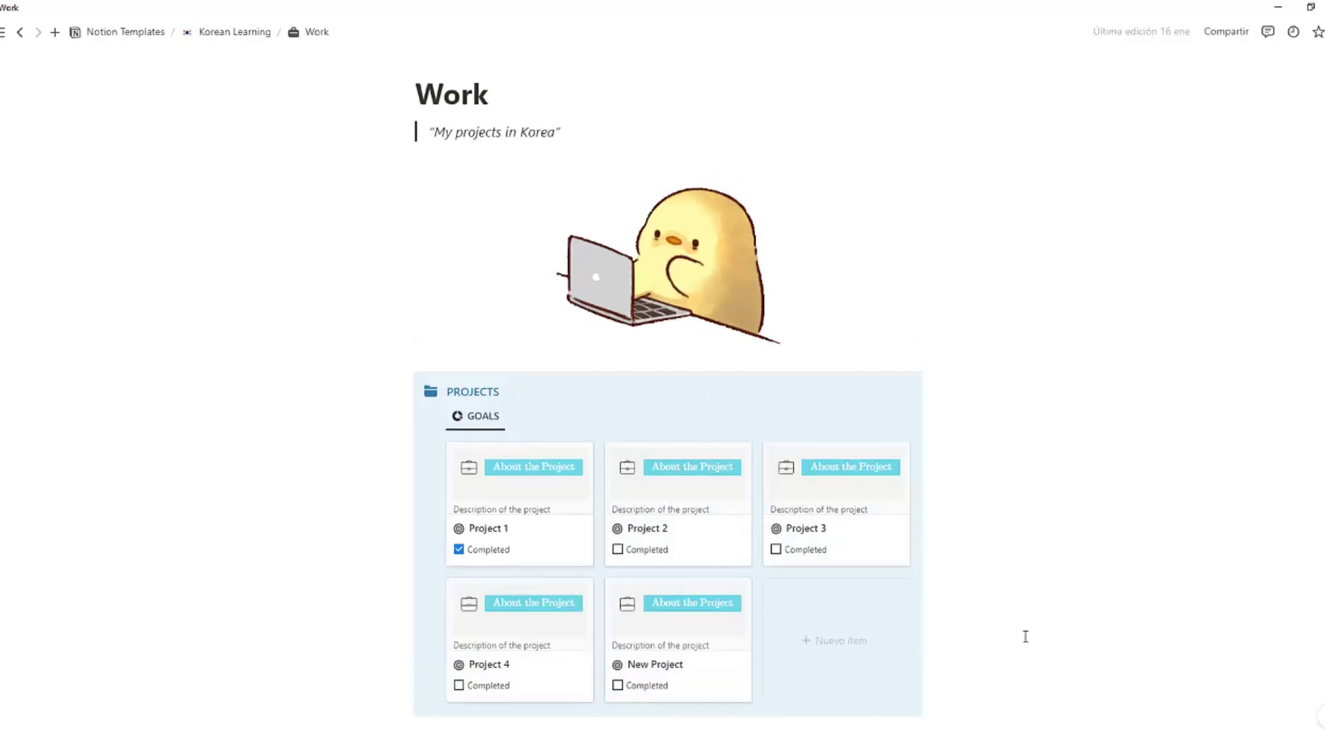
Create another project in the Projects gallery from the New Project template and close its page.
left_click(818, 634)
left_click(511, 364)
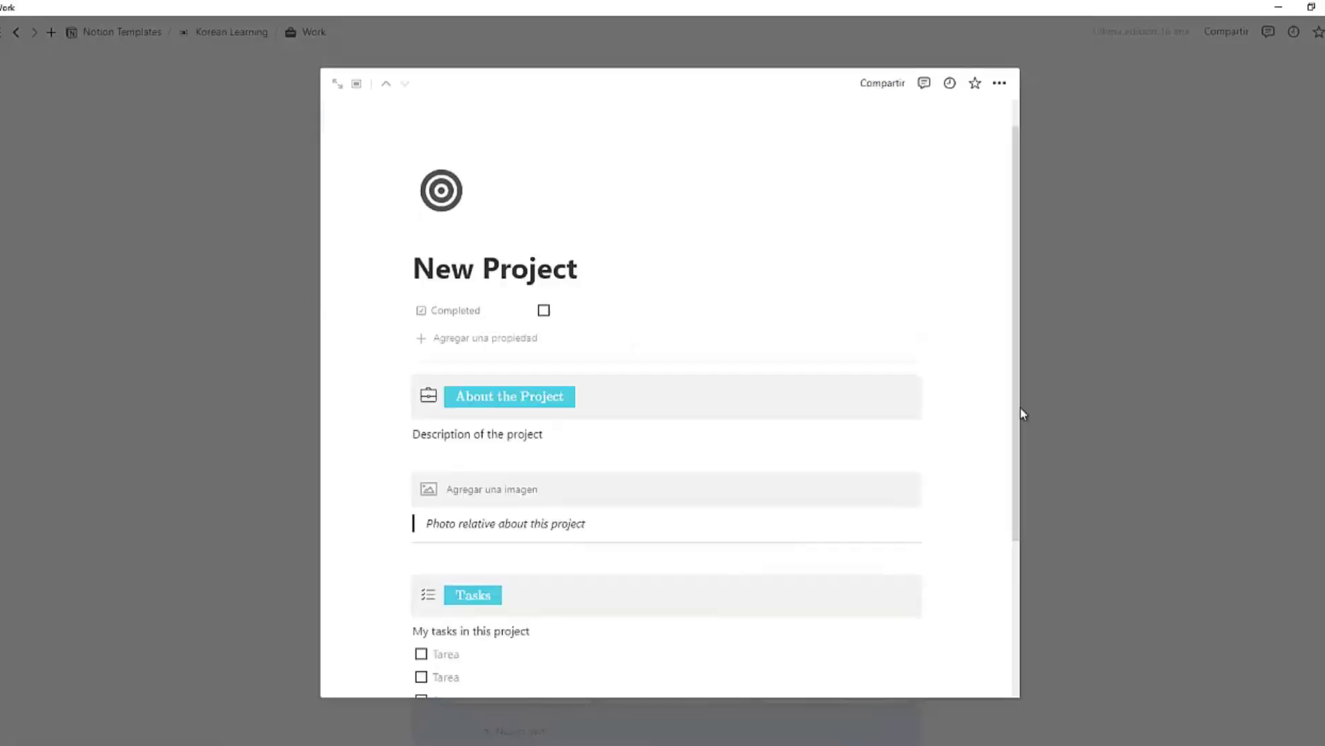
left_click(1021, 400)
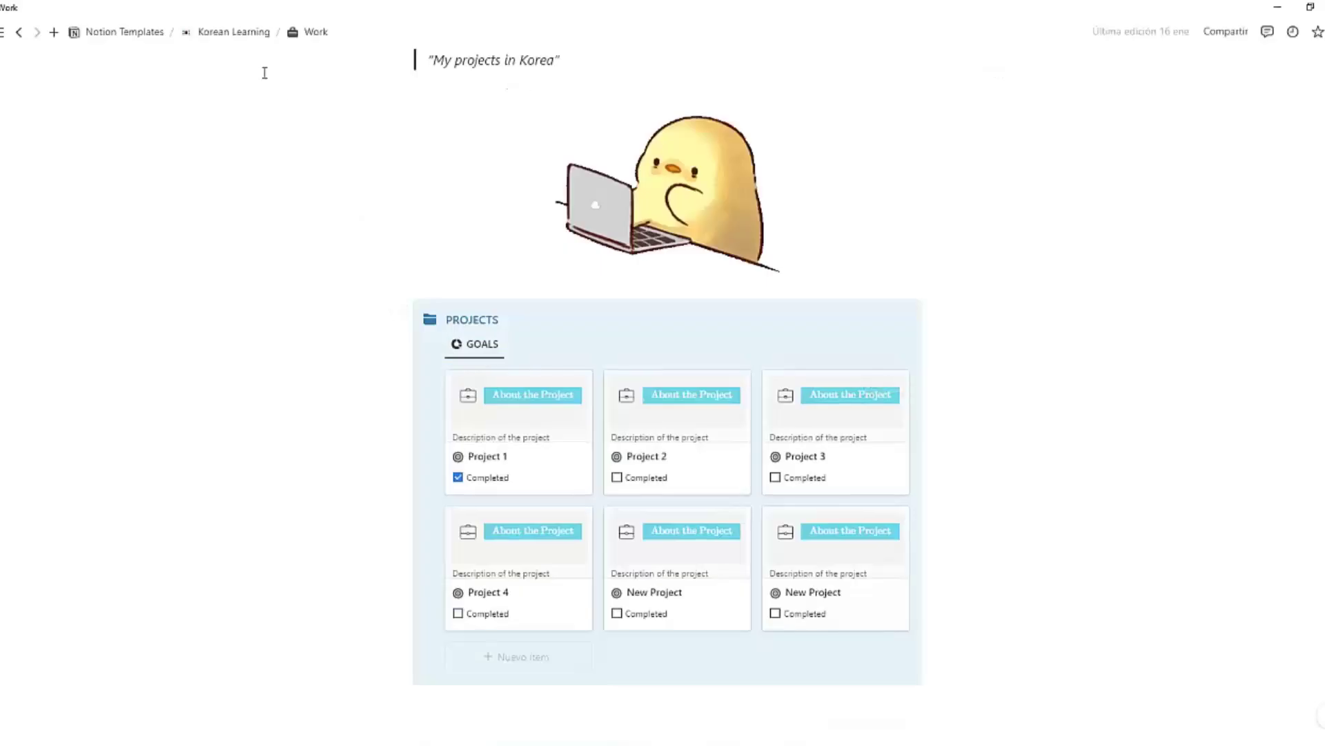
Return to the Korean Learning page and open the Fluently goal page.
left_click(245, 35)
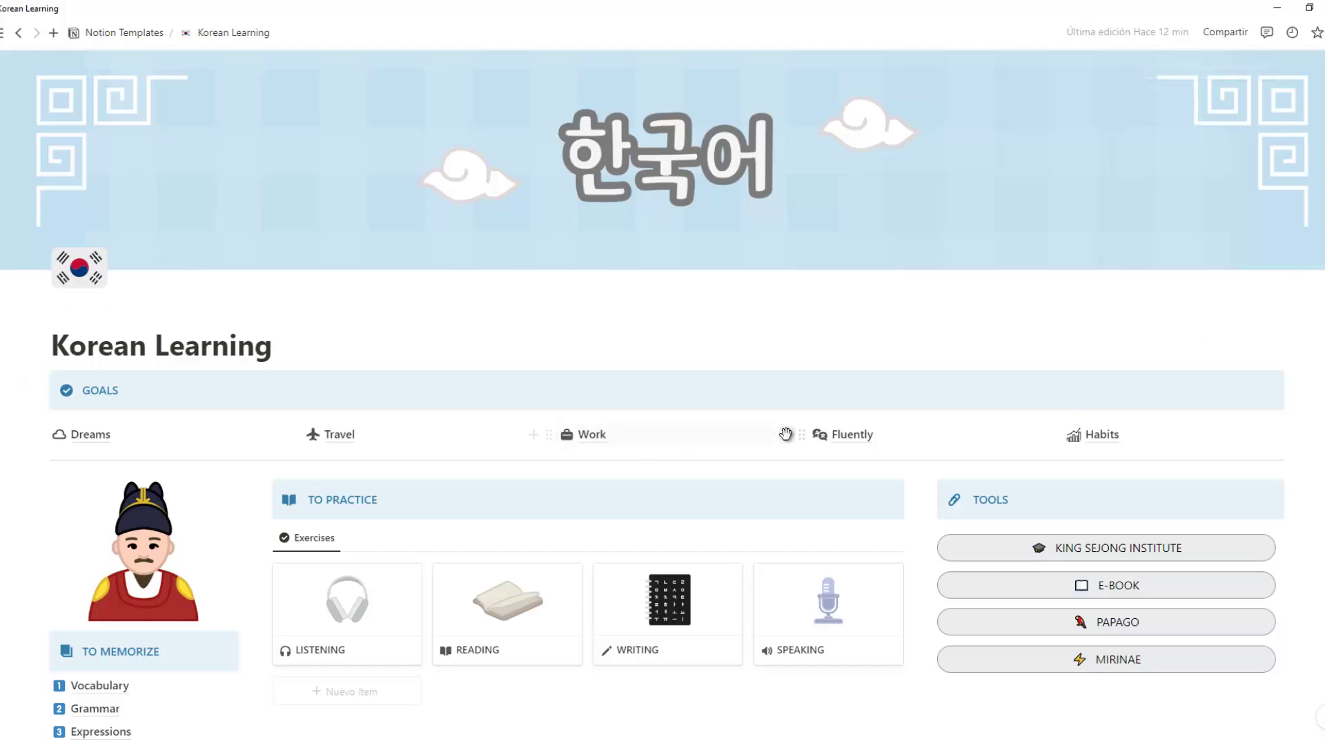
mouse_move(764, 442)
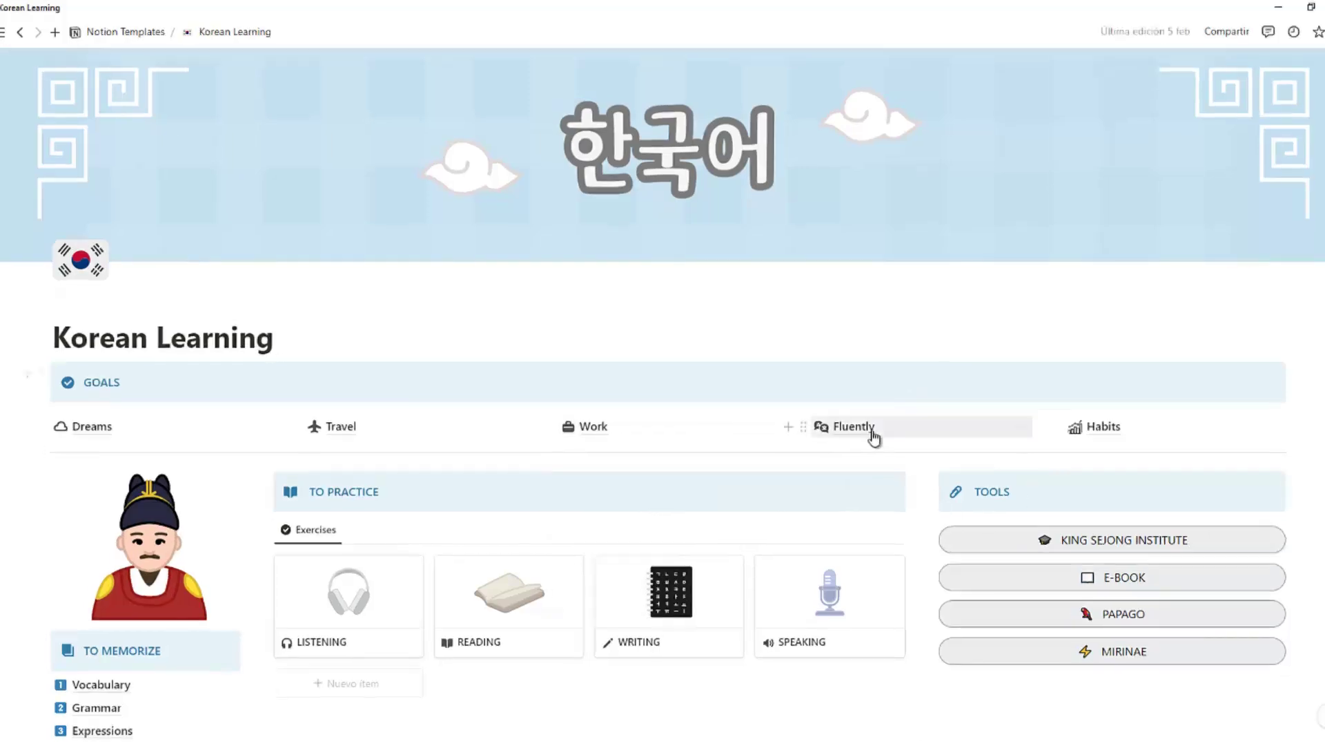
mouse_move(869, 440)
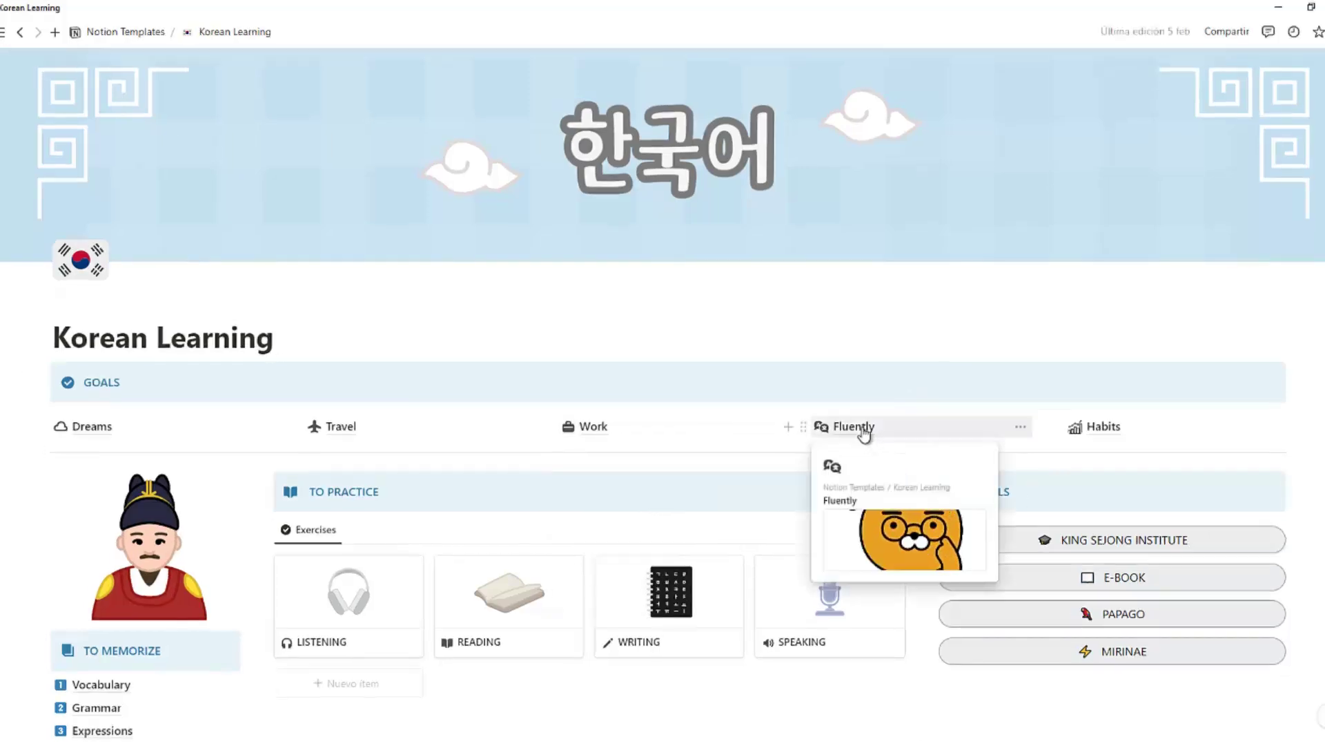
left_click(863, 432)
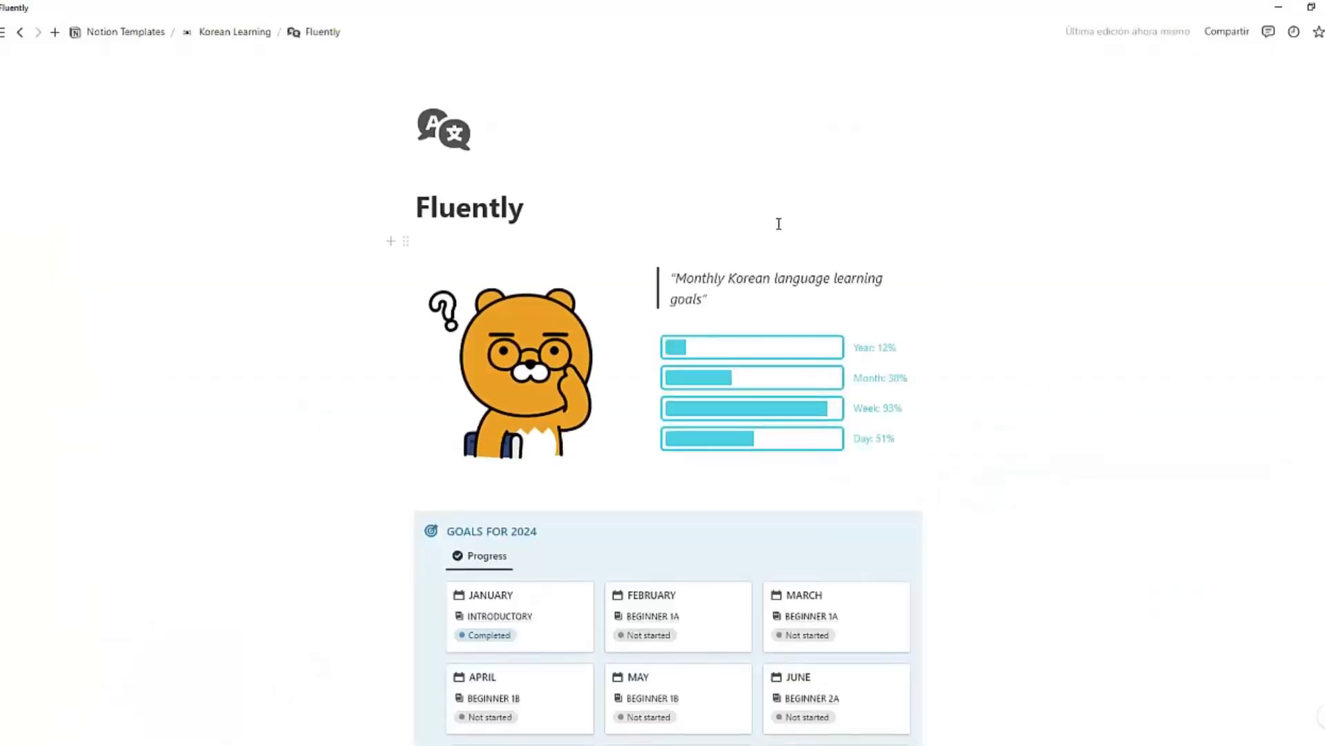
Unlink the Level of Korean from January in Goals for 2024, link INTRODUCTORY to it again and close the month.
scroll(555, 592, "down", 2)
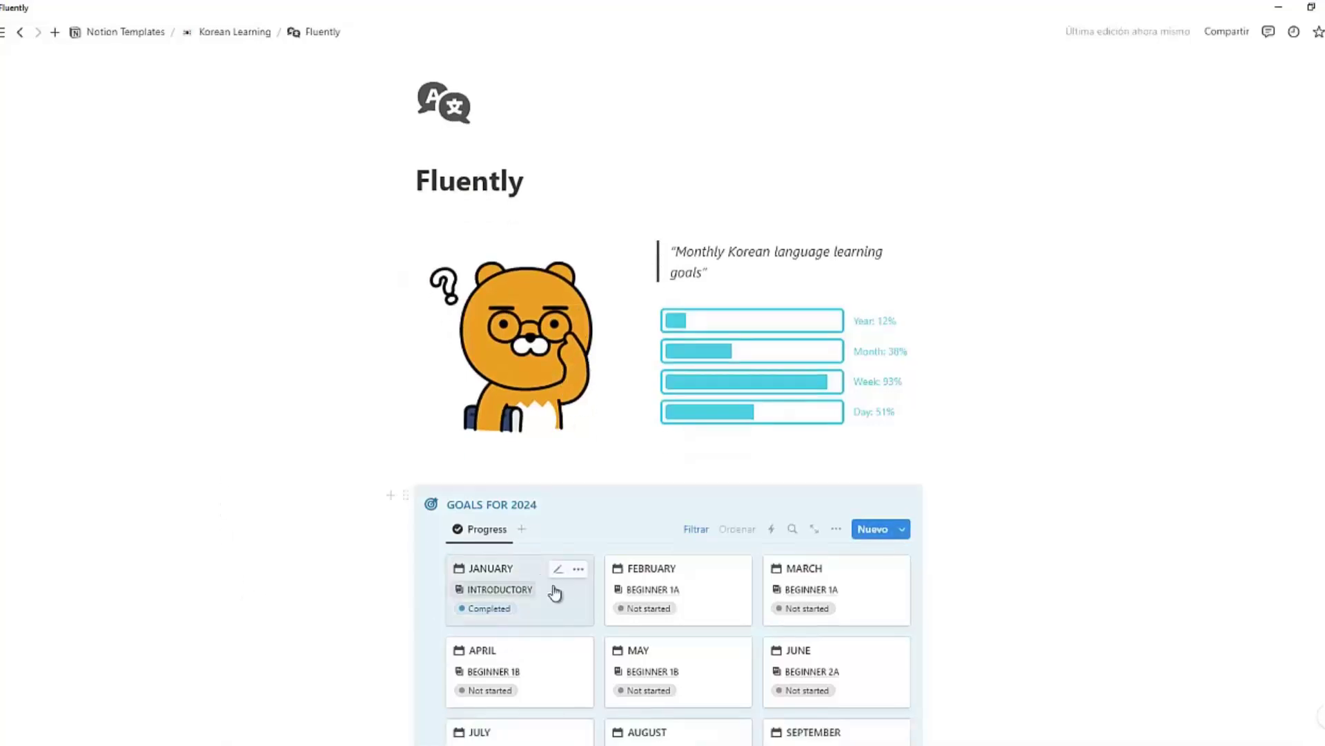
scroll(556, 592, "down", 3)
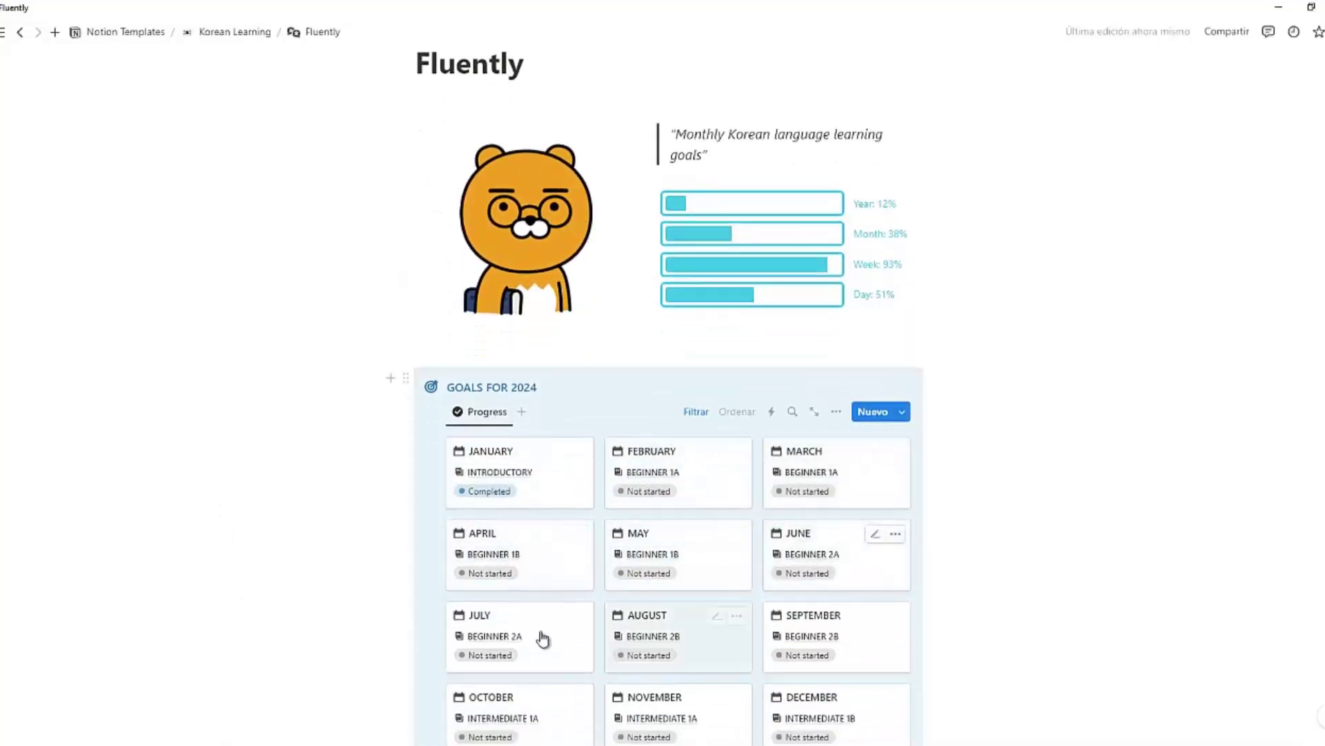
scroll(873, 663, "down", 2)
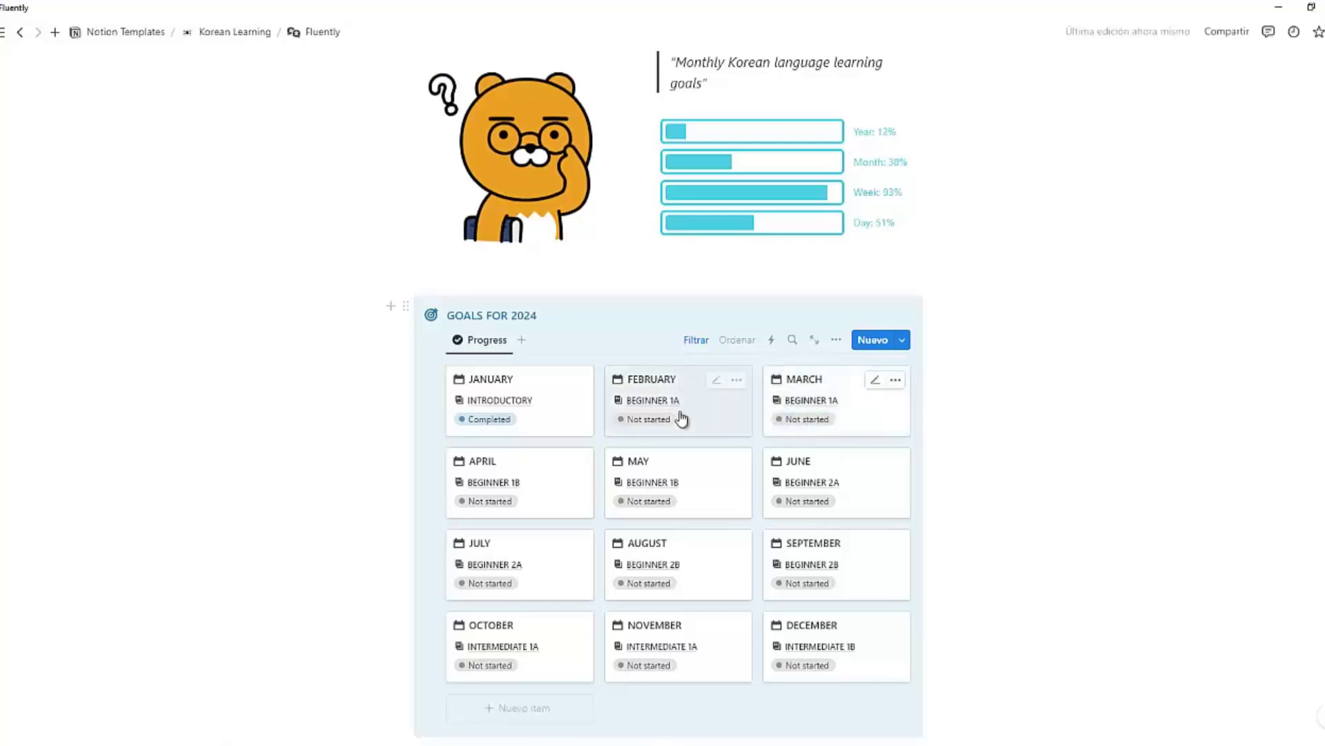
left_click(583, 421)
left_click(894, 312)
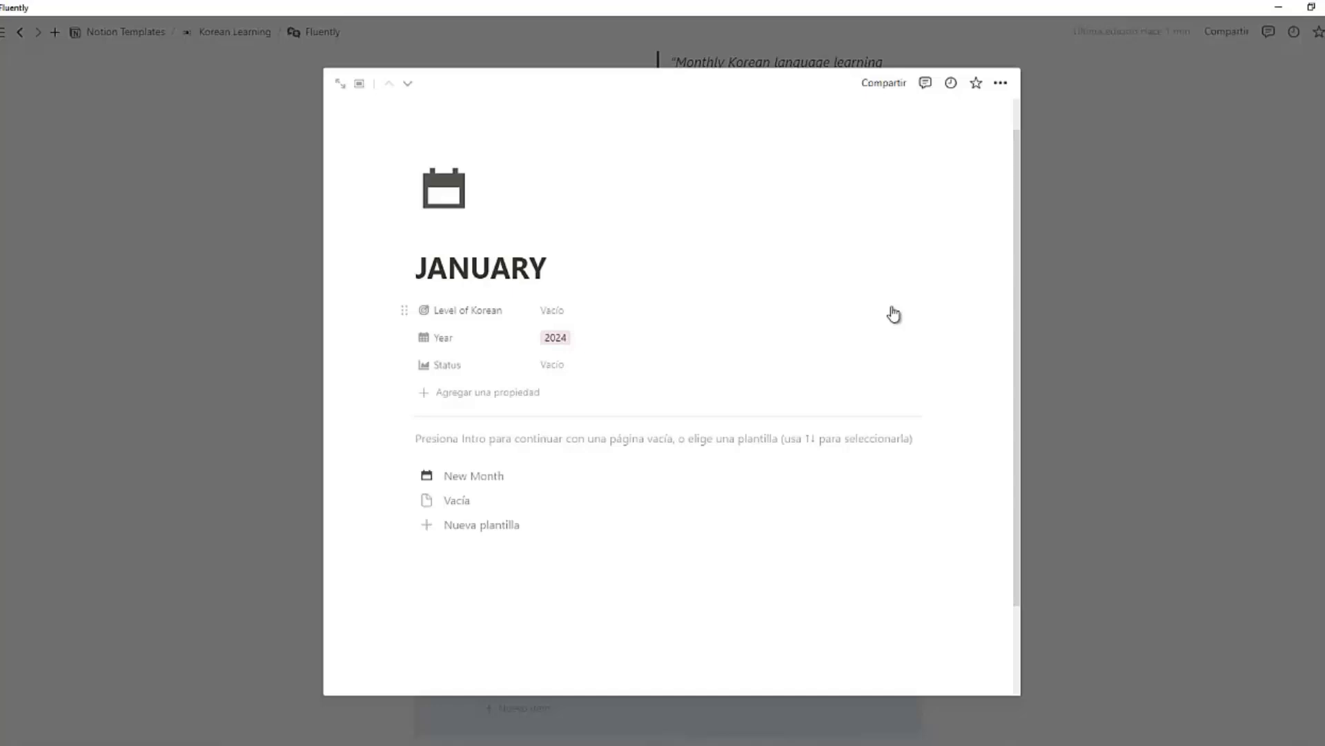
left_click(760, 309)
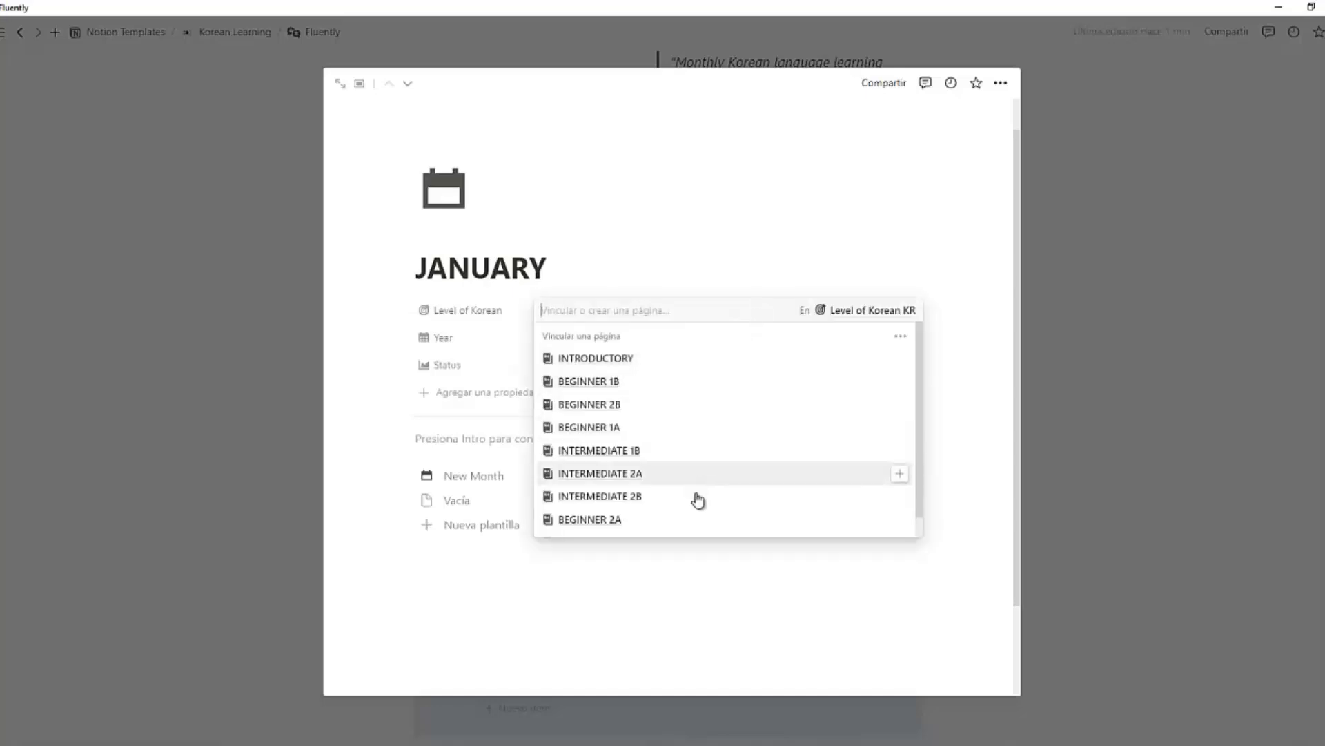
left_click(700, 360)
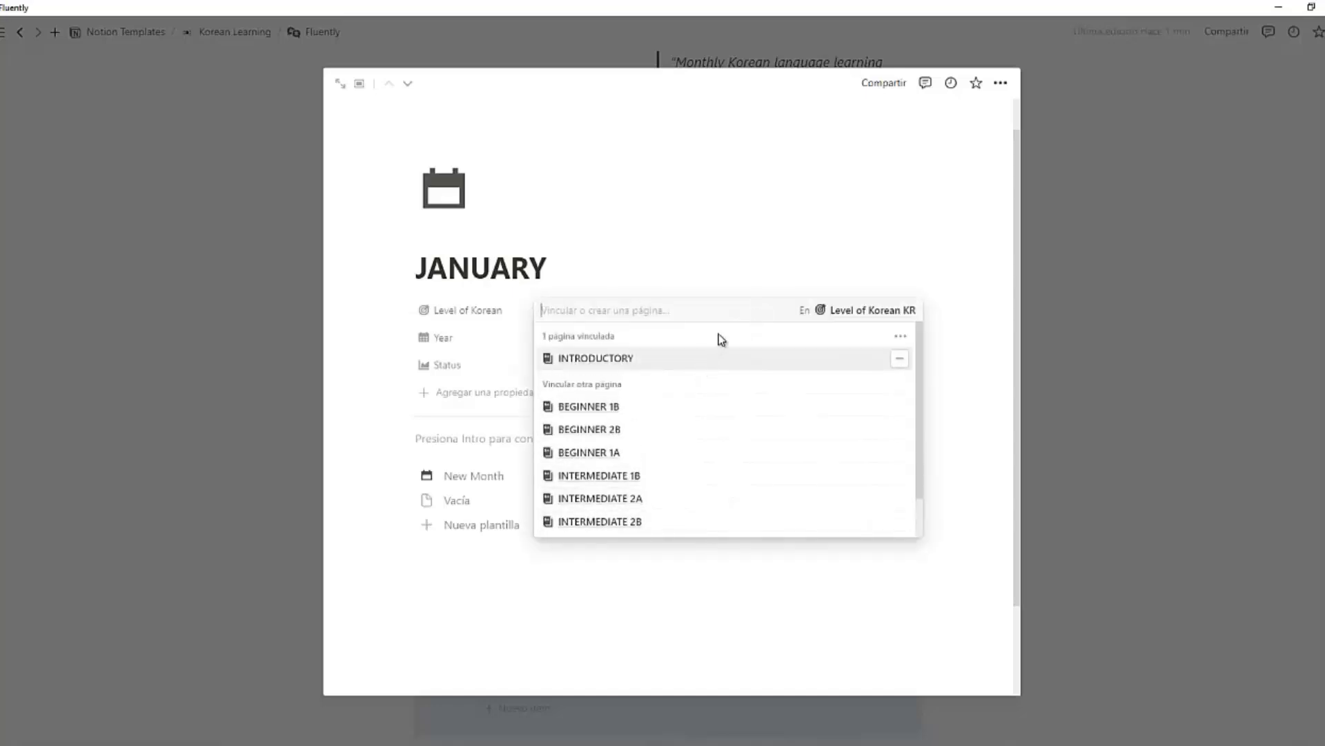
left_click(804, 252)
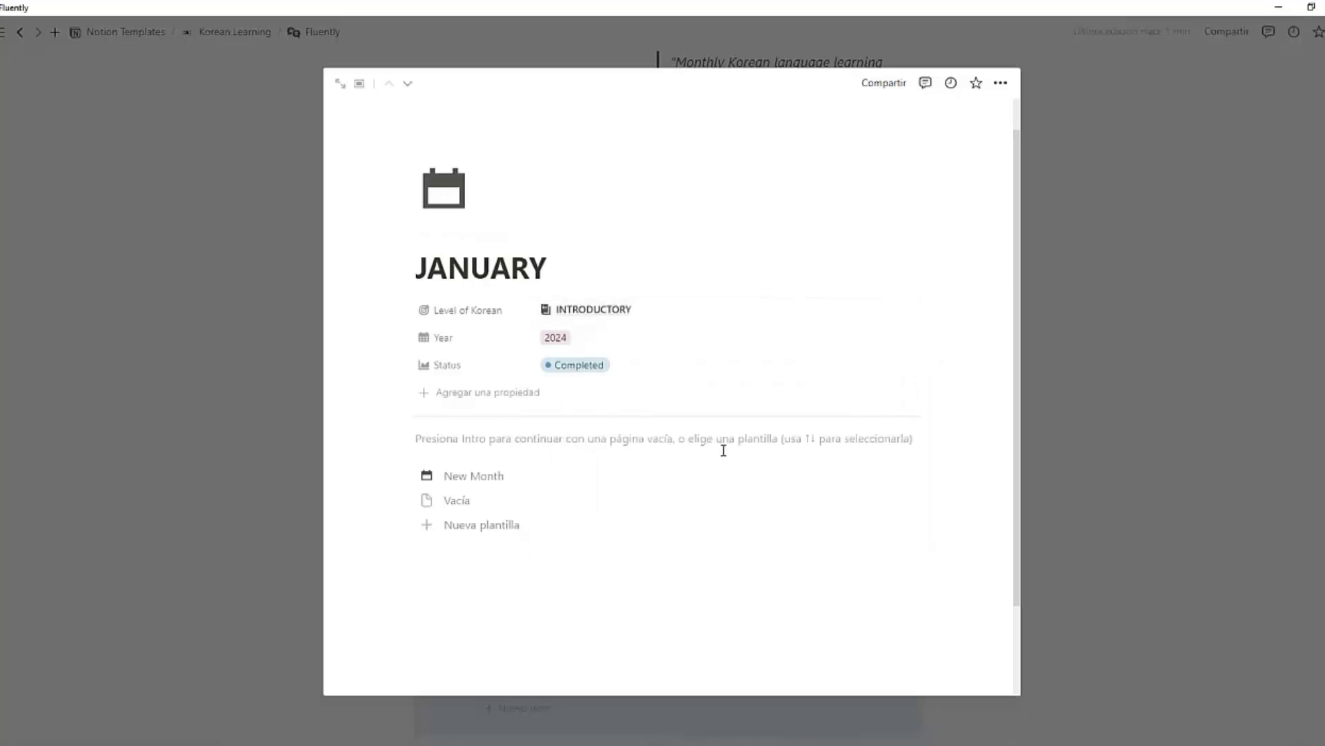
left_click(1086, 495)
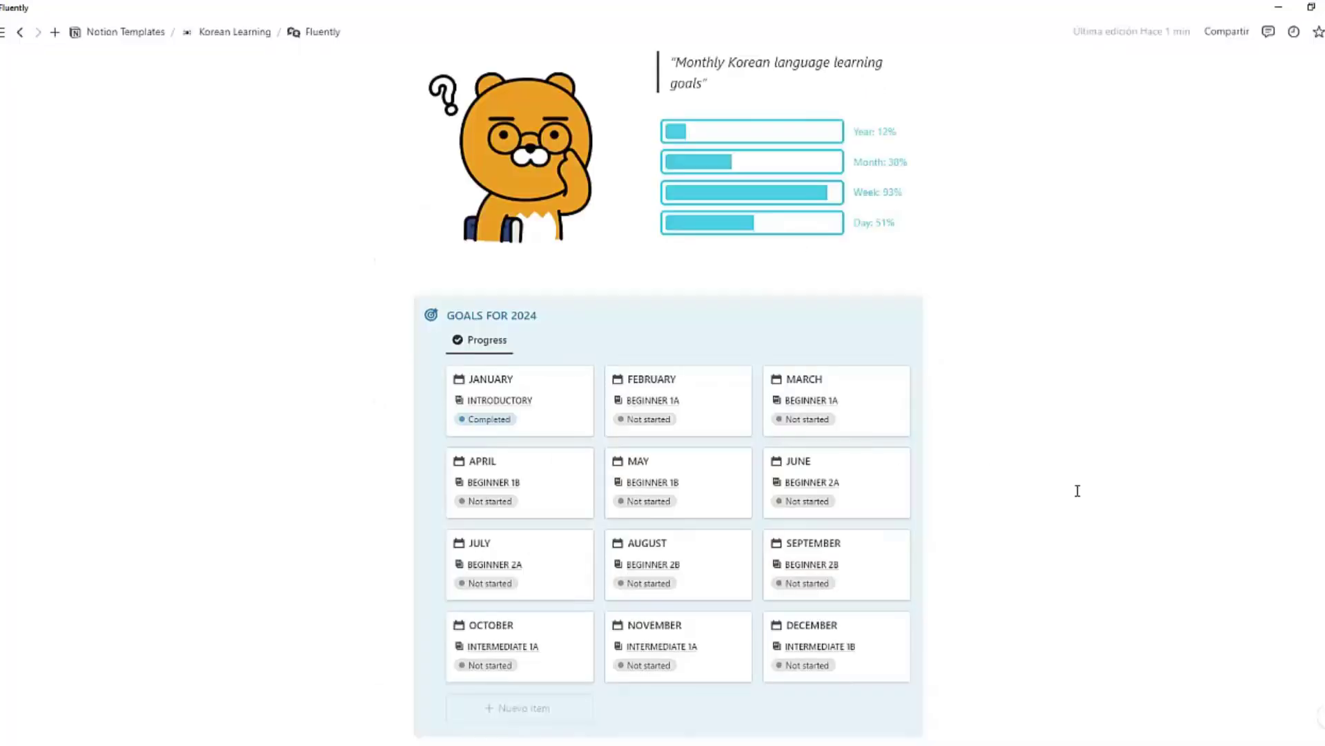
Remove the linked Level of Korean from the February 2024 goal and close its page.
left_click(721, 419)
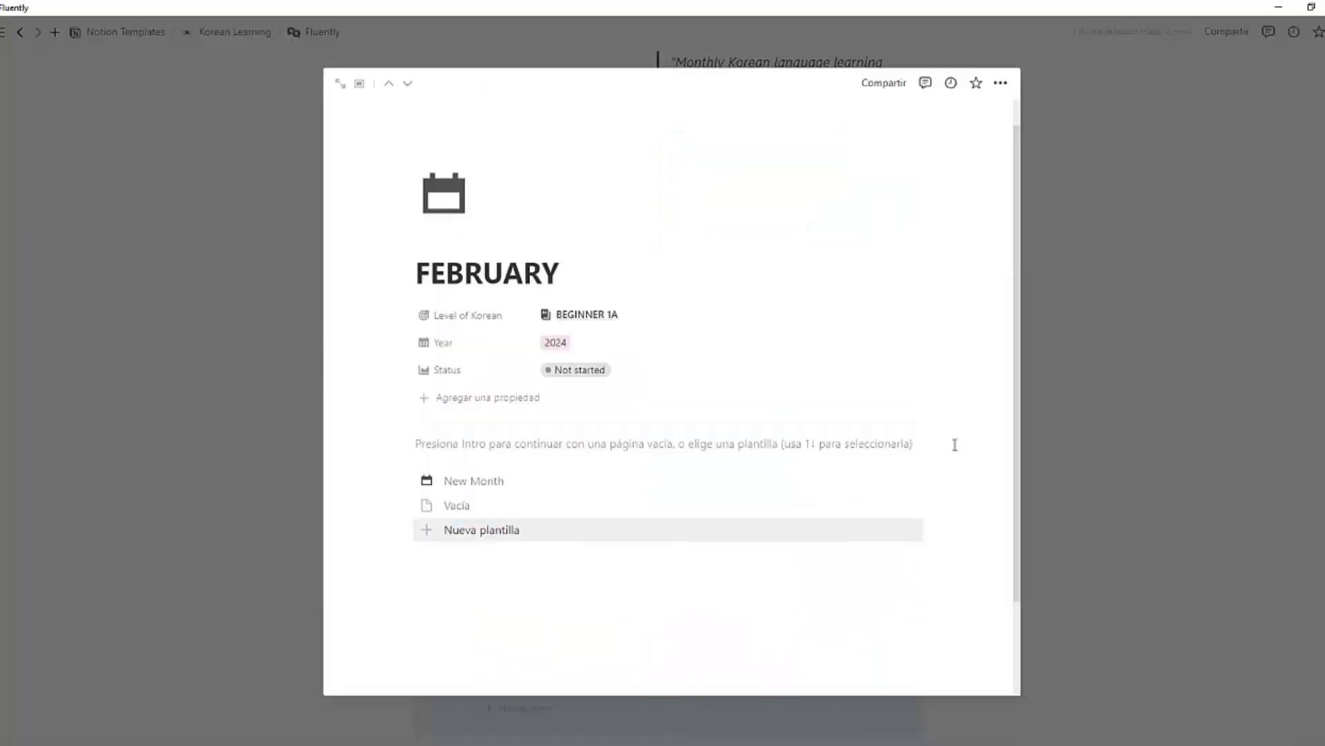
left_click(897, 317)
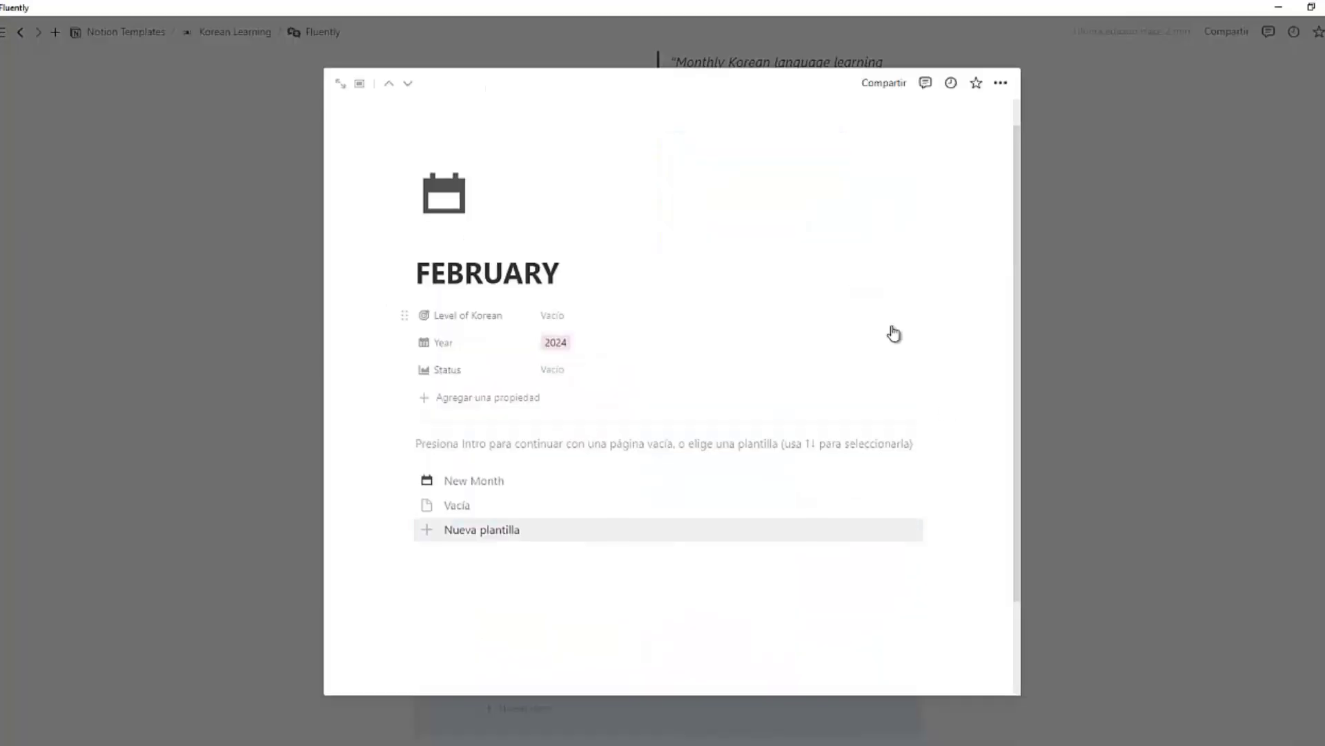
left_click(1150, 384)
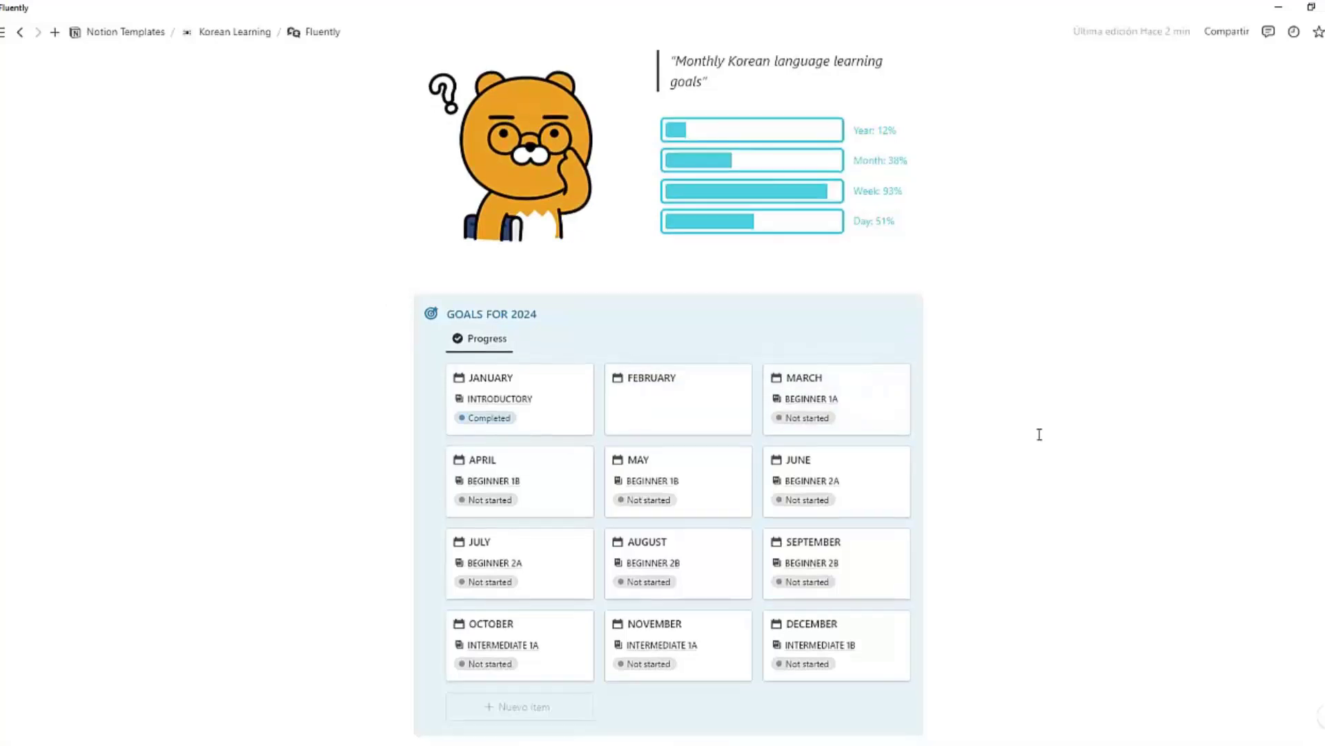
Reopen the February 2024 goal, link BEGINNER 1A as its Level of Korean and close the page.
scroll(1038, 434, "down", 3)
scroll(908, 449, "down", 1)
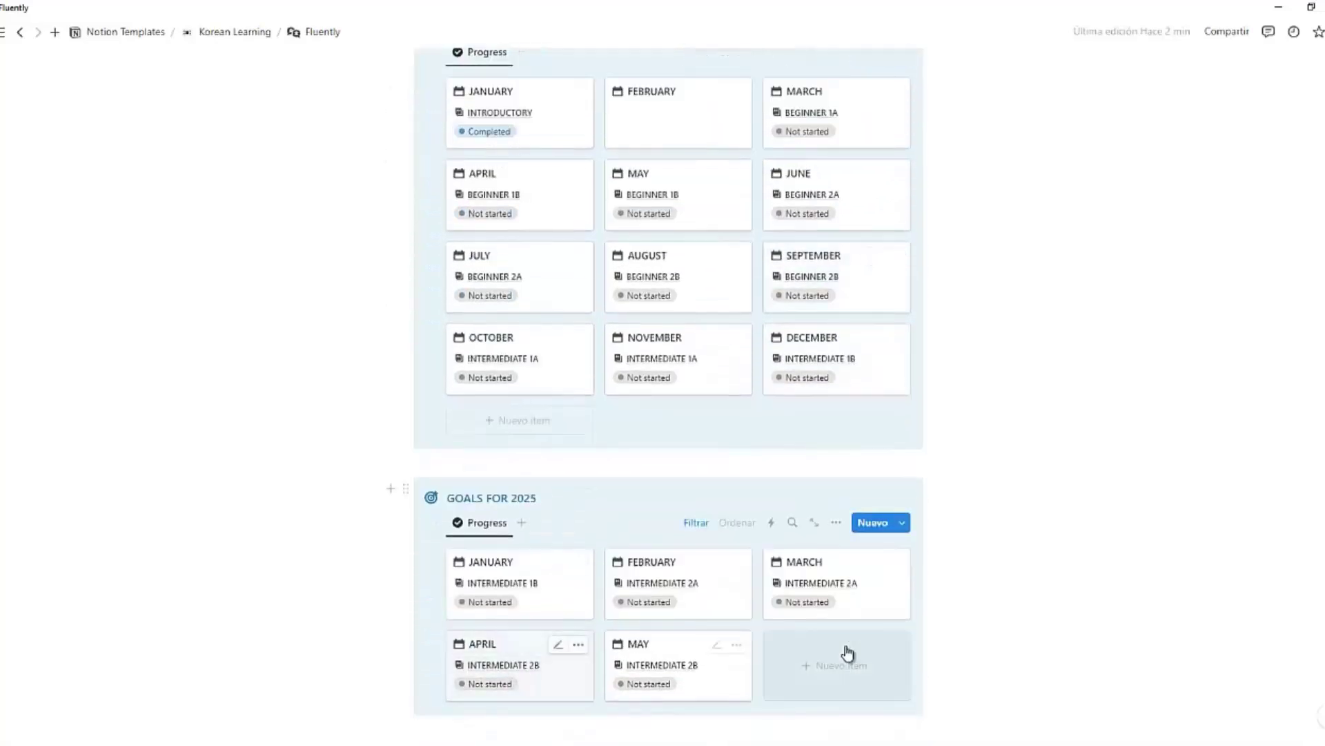
scroll(902, 580, "up", 4)
left_click(663, 404)
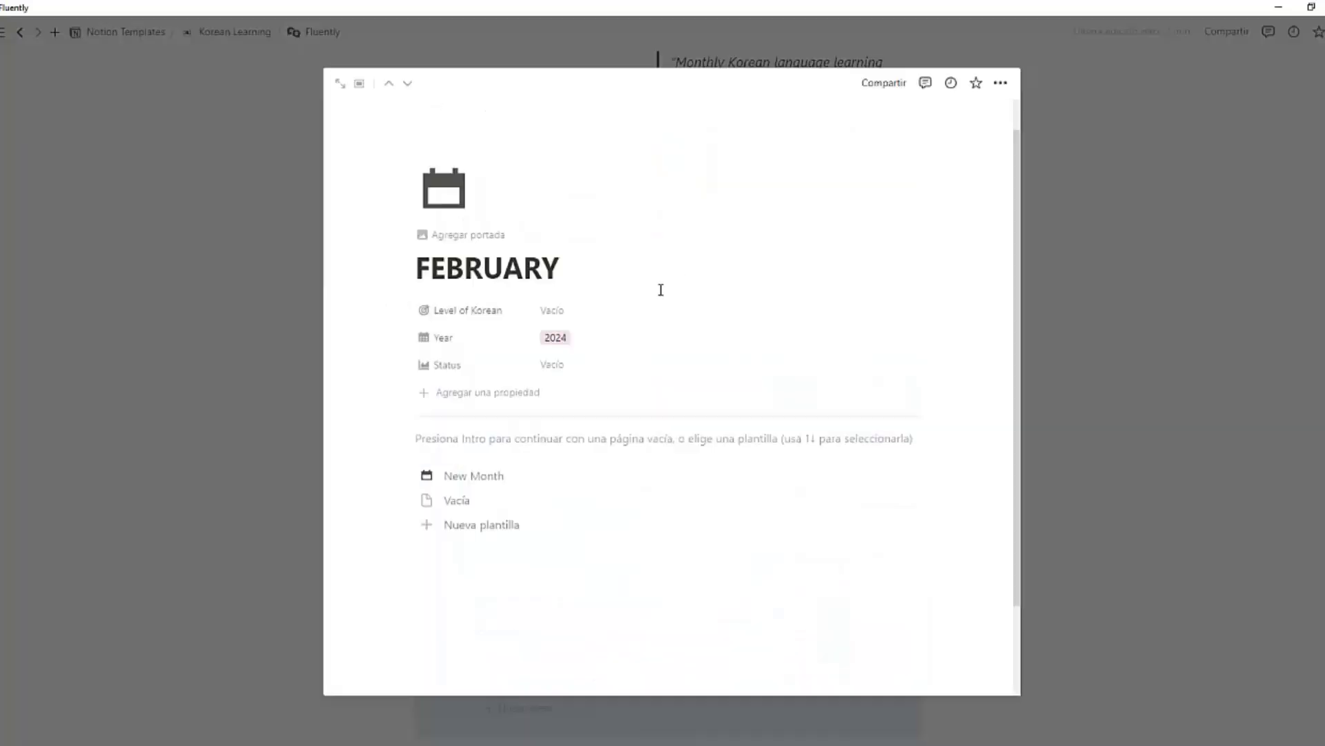
left_click(652, 312)
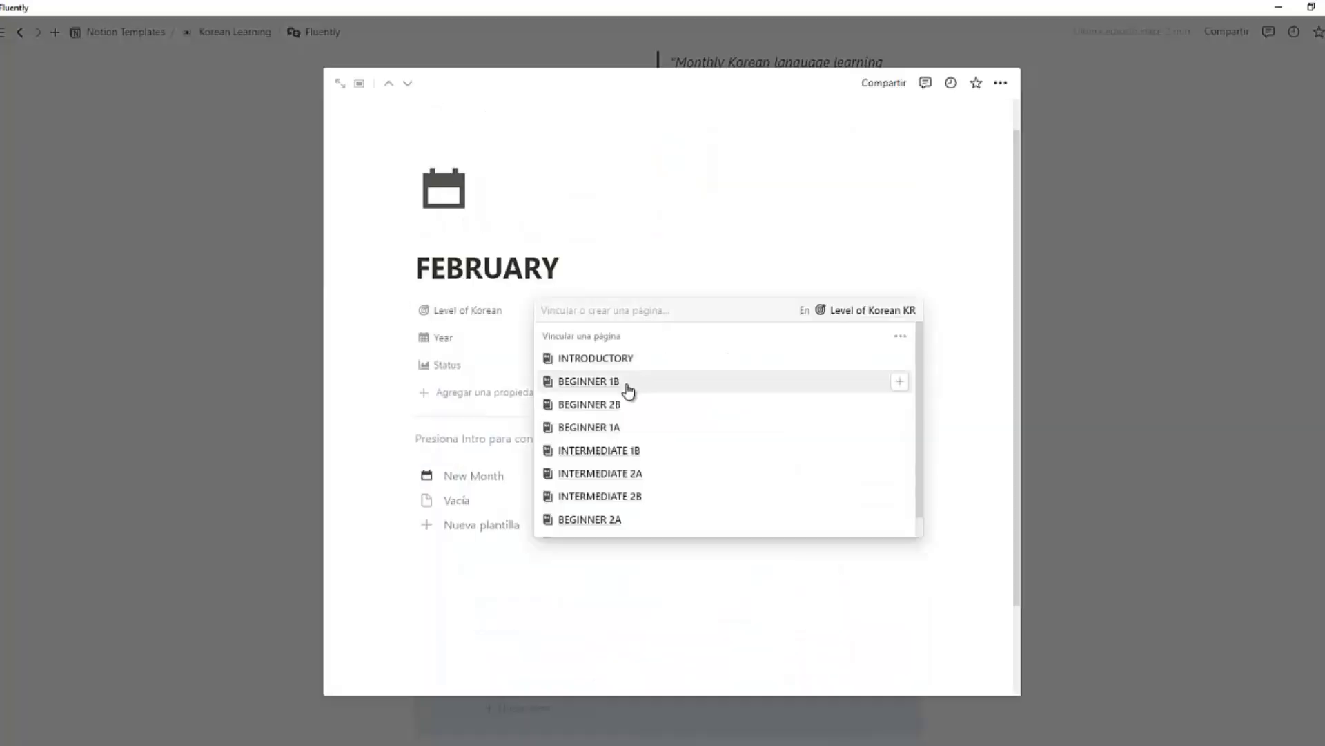
left_click(615, 427)
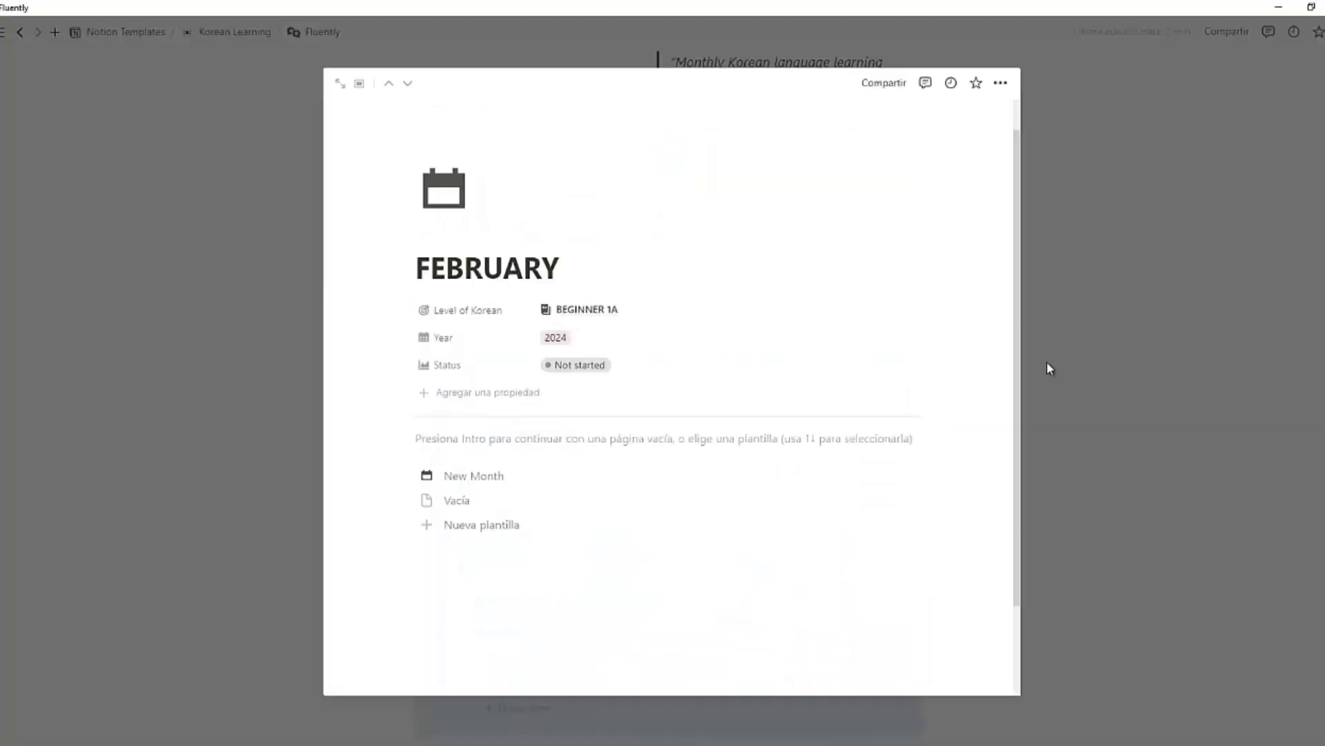
left_click(1104, 326)
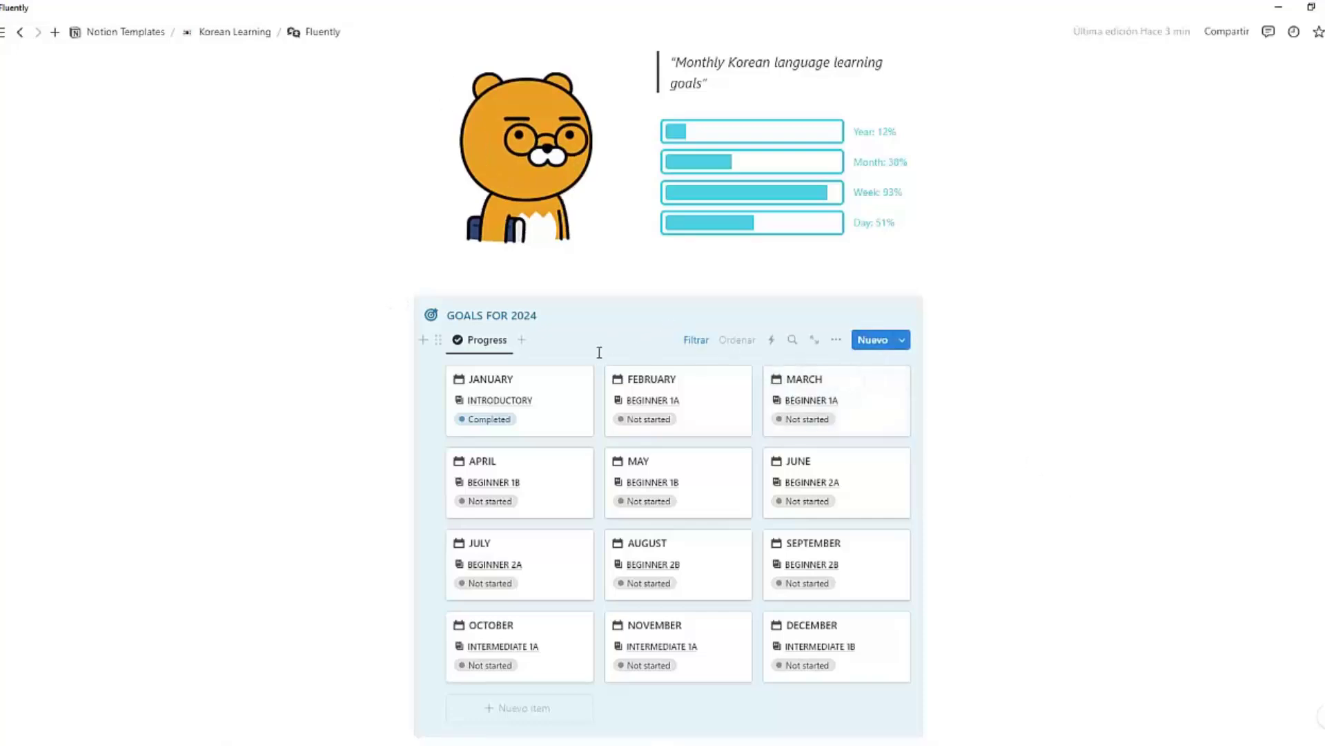
Look over the monthly levels and statuses in Goals for 2024 and Goals for 2025 on the Fluently page.
scroll(838, 621, "down", 1)
scroll(837, 614, "down", 3)
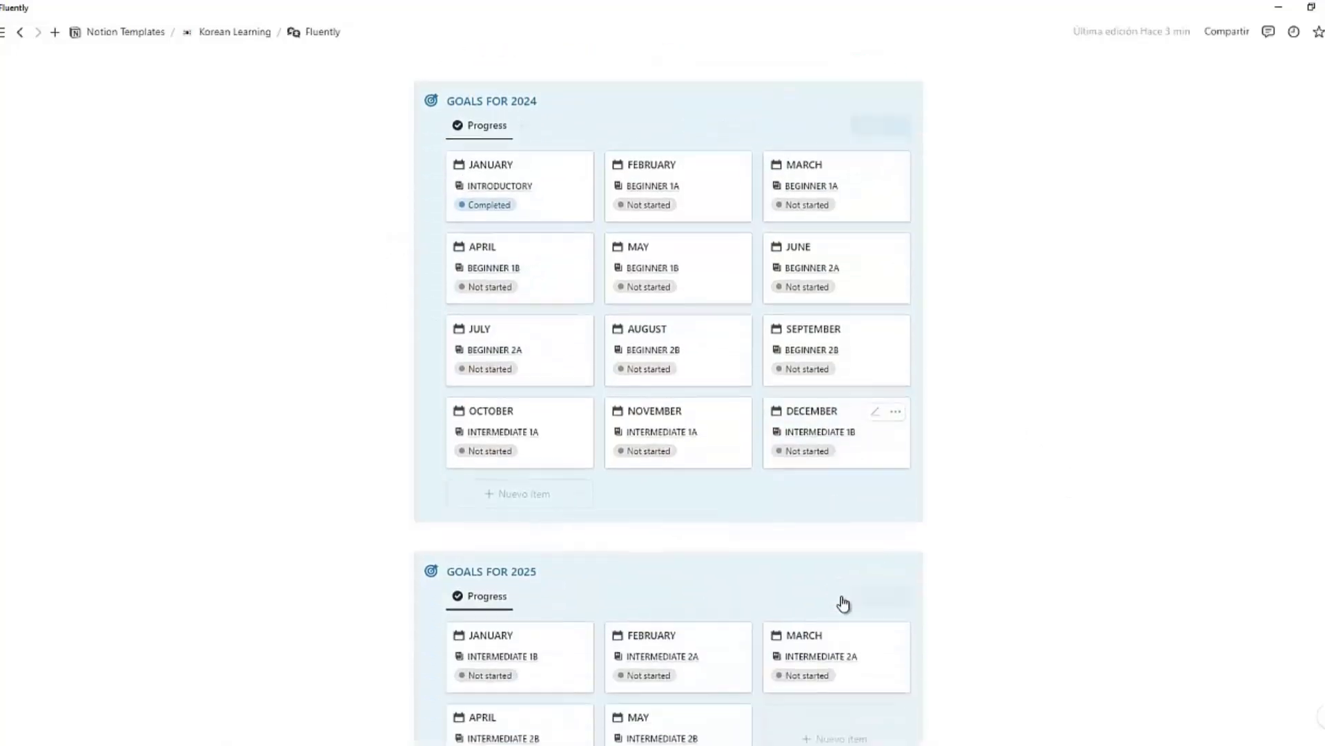
scroll(839, 569, "down", 1)
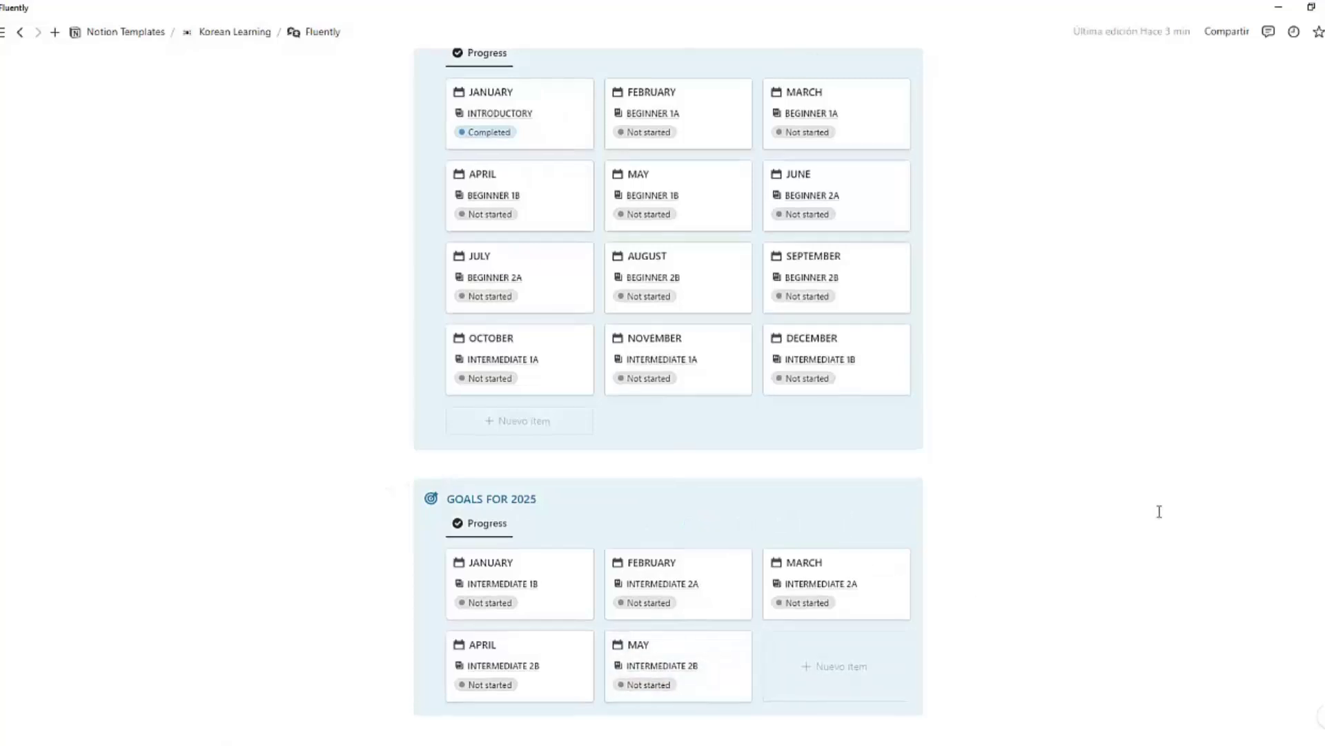
scroll(1159, 511, "up", 3)
scroll(605, 167, "up", 3)
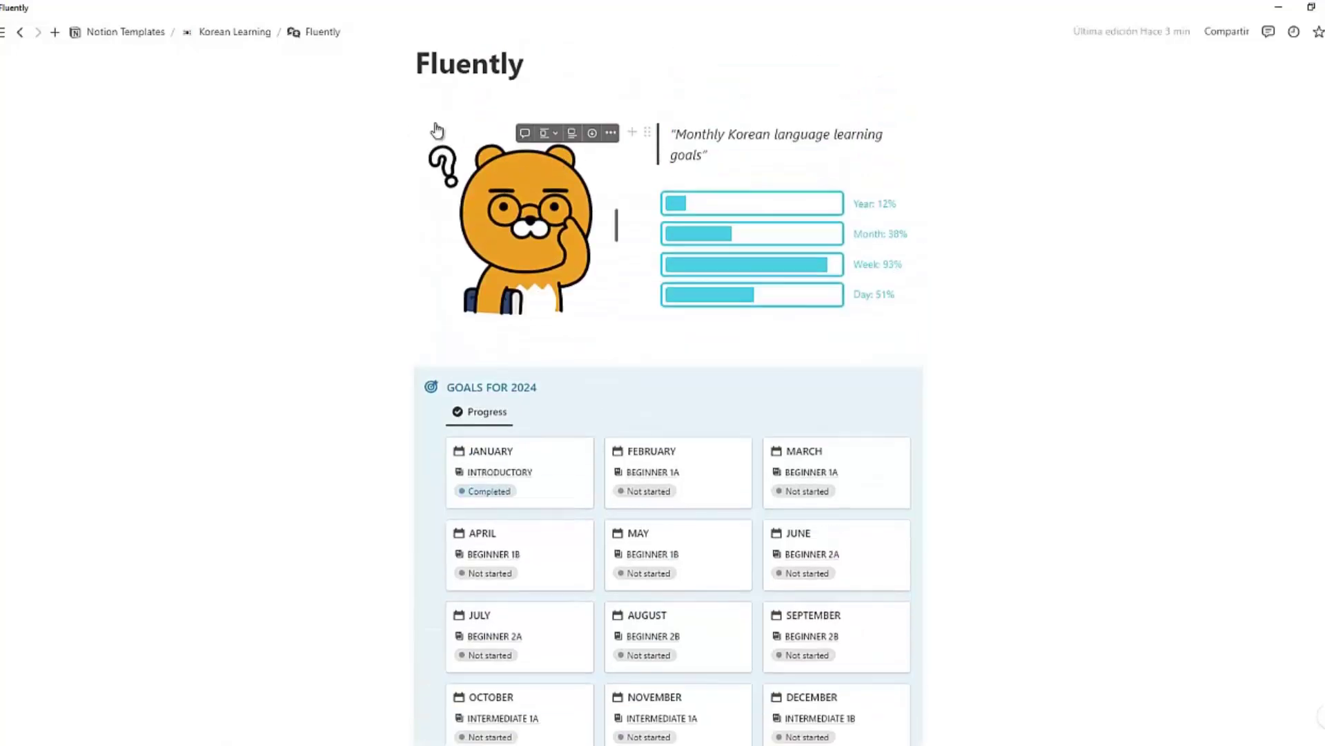
Open the Habits goal page from Korean Learning and look over the Weekly Habits table and Monthly Habits calendar.
left_click(201, 33)
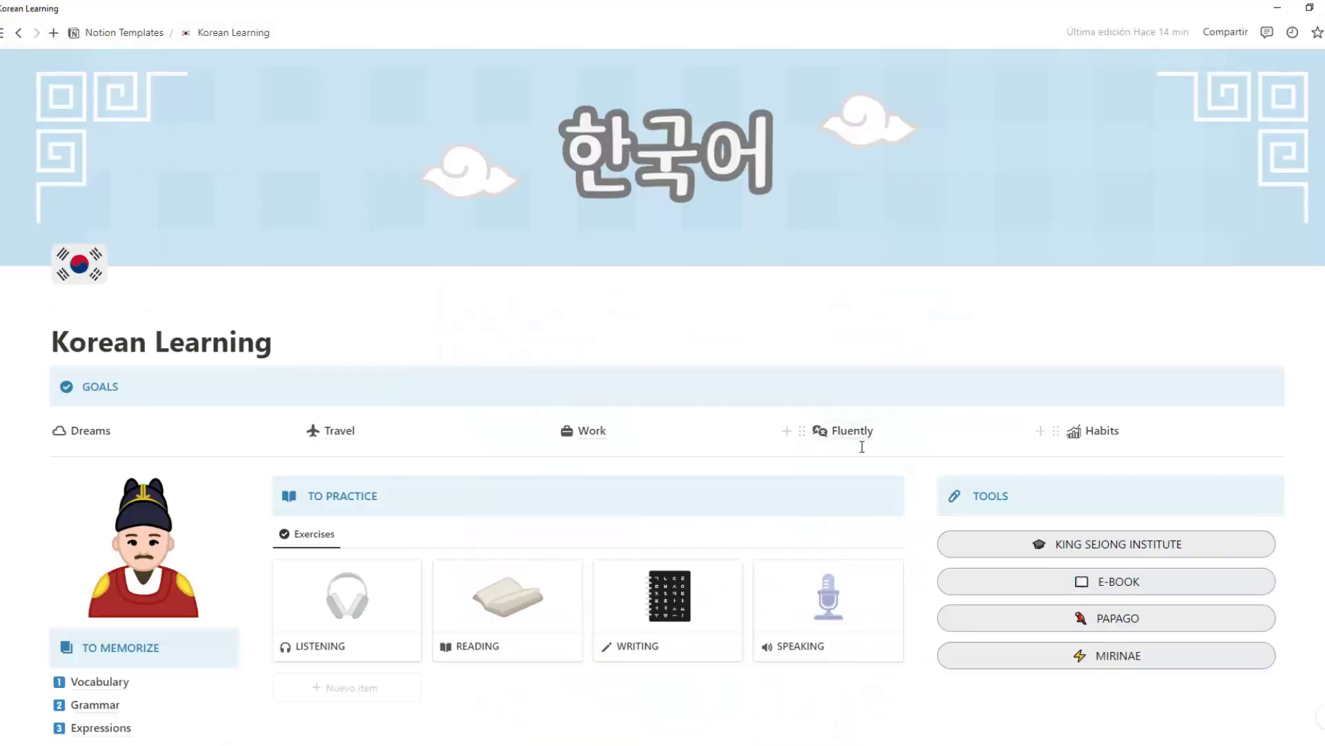
left_click(1097, 434)
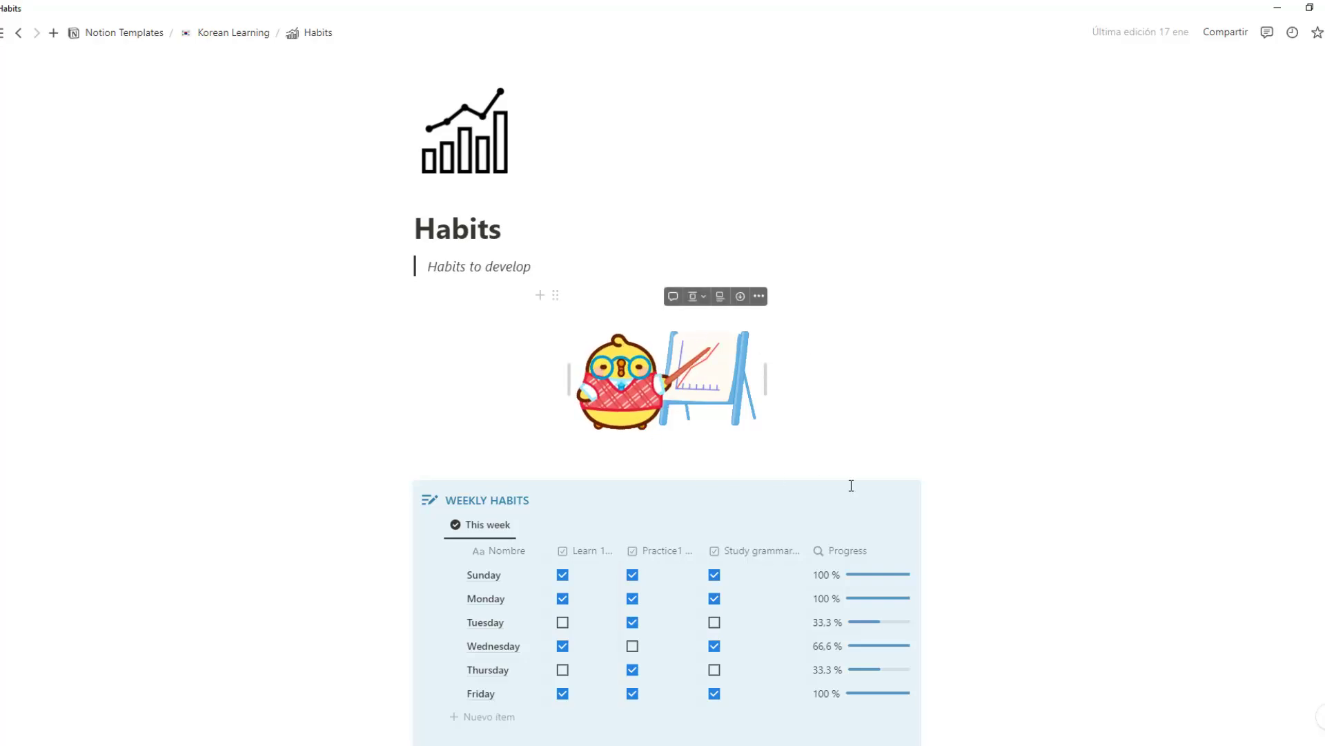
scroll(980, 479, "down", 3)
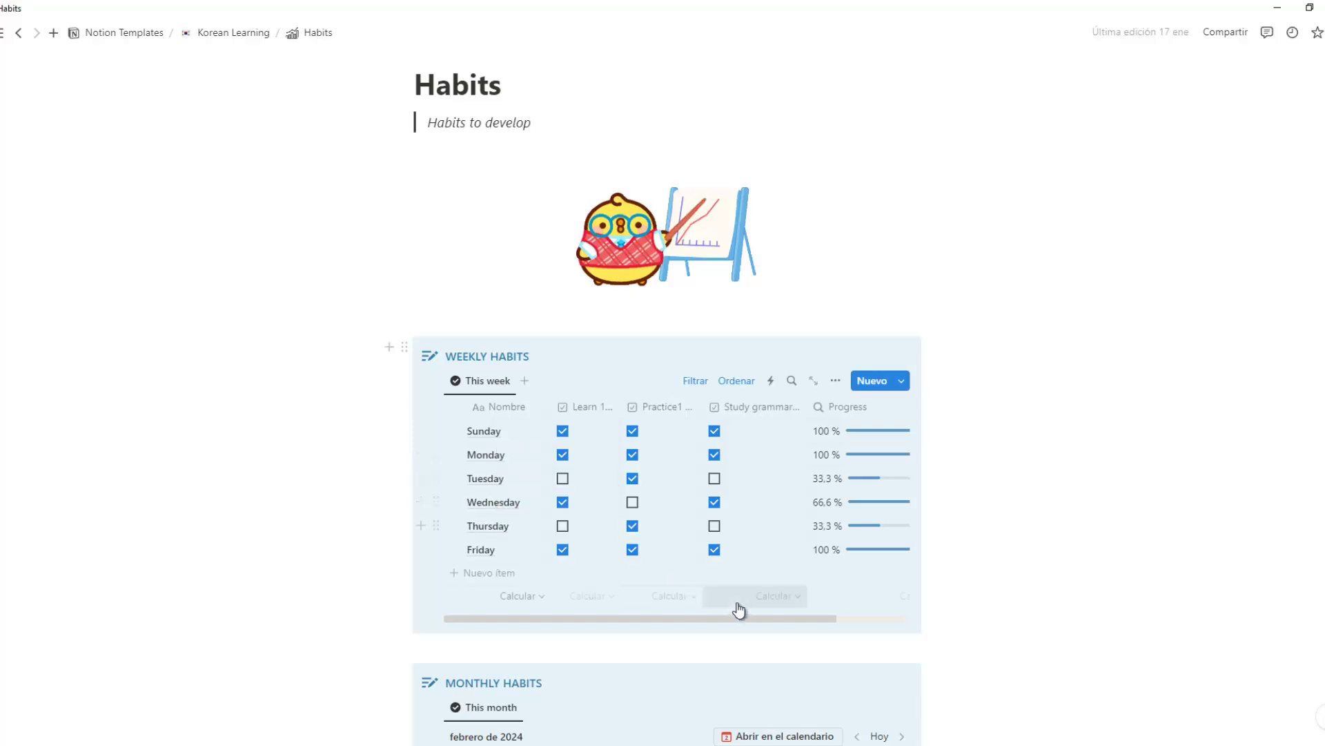
scroll(977, 497, "down", 3)
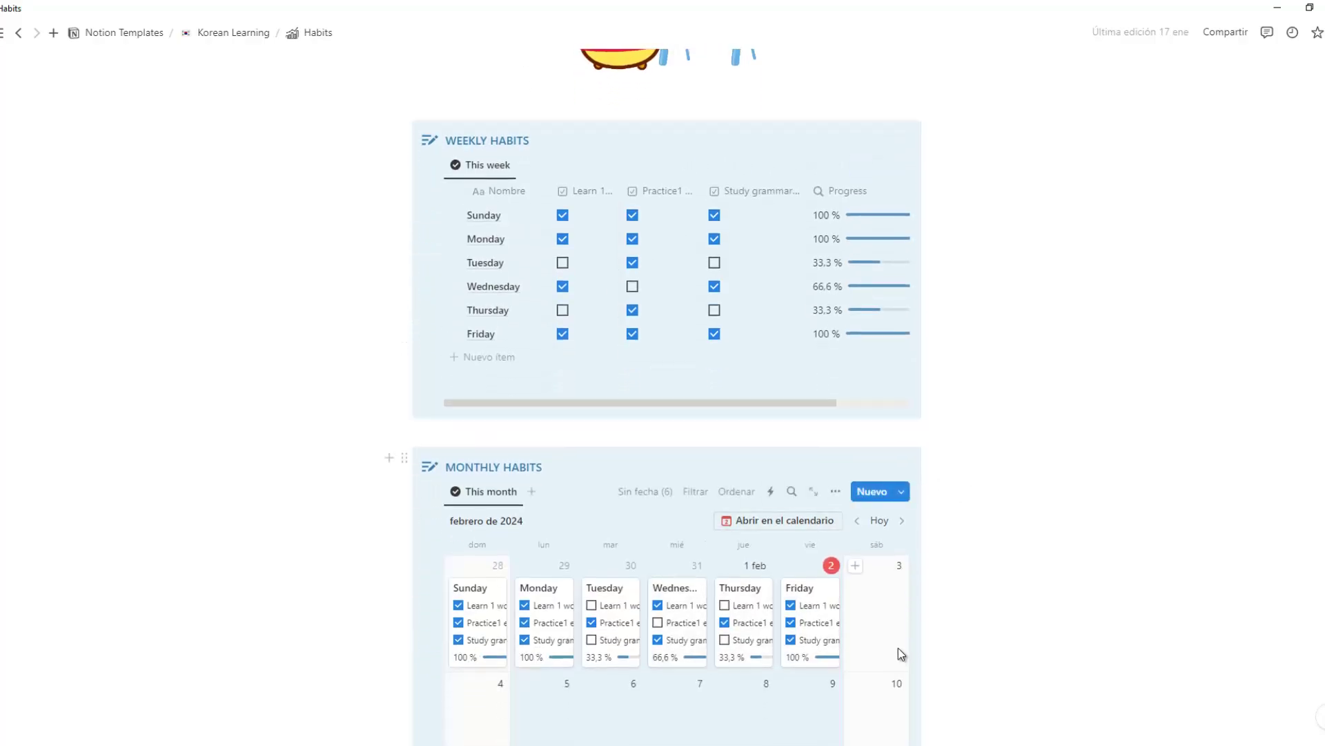
scroll(955, 577, "down", 3)
scroll(882, 445, "up", 8)
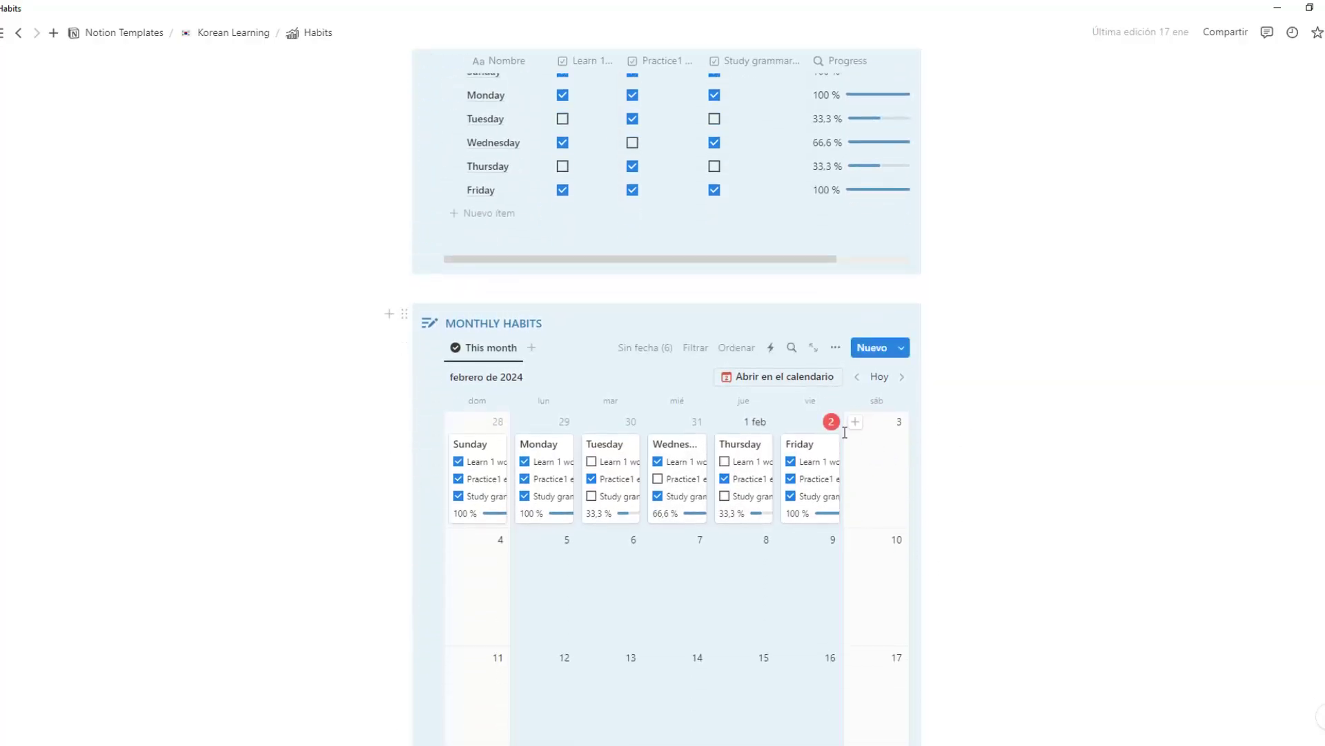
Toggle Friday's Learn and Practice checkboxes off and back on in the Weekly Habits table.
scroll(897, 423, "up", 2)
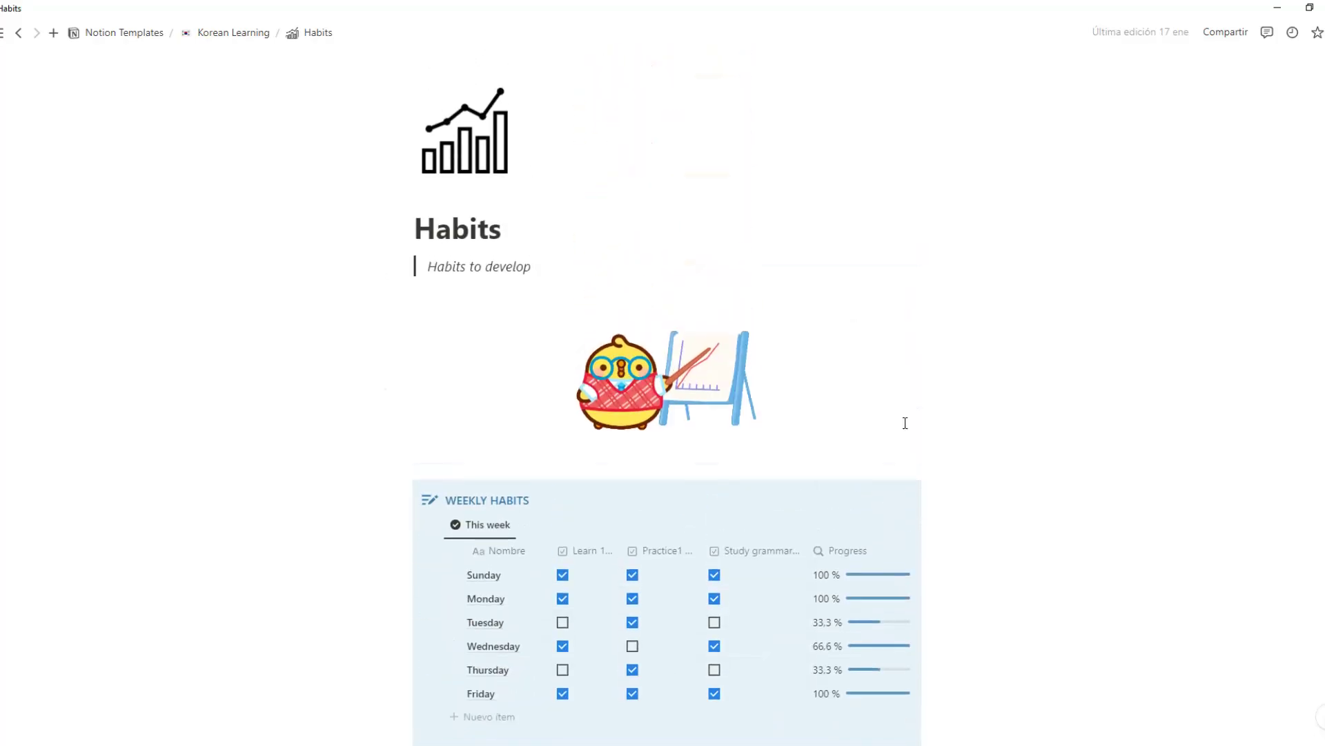
scroll(671, 187, "down", 1)
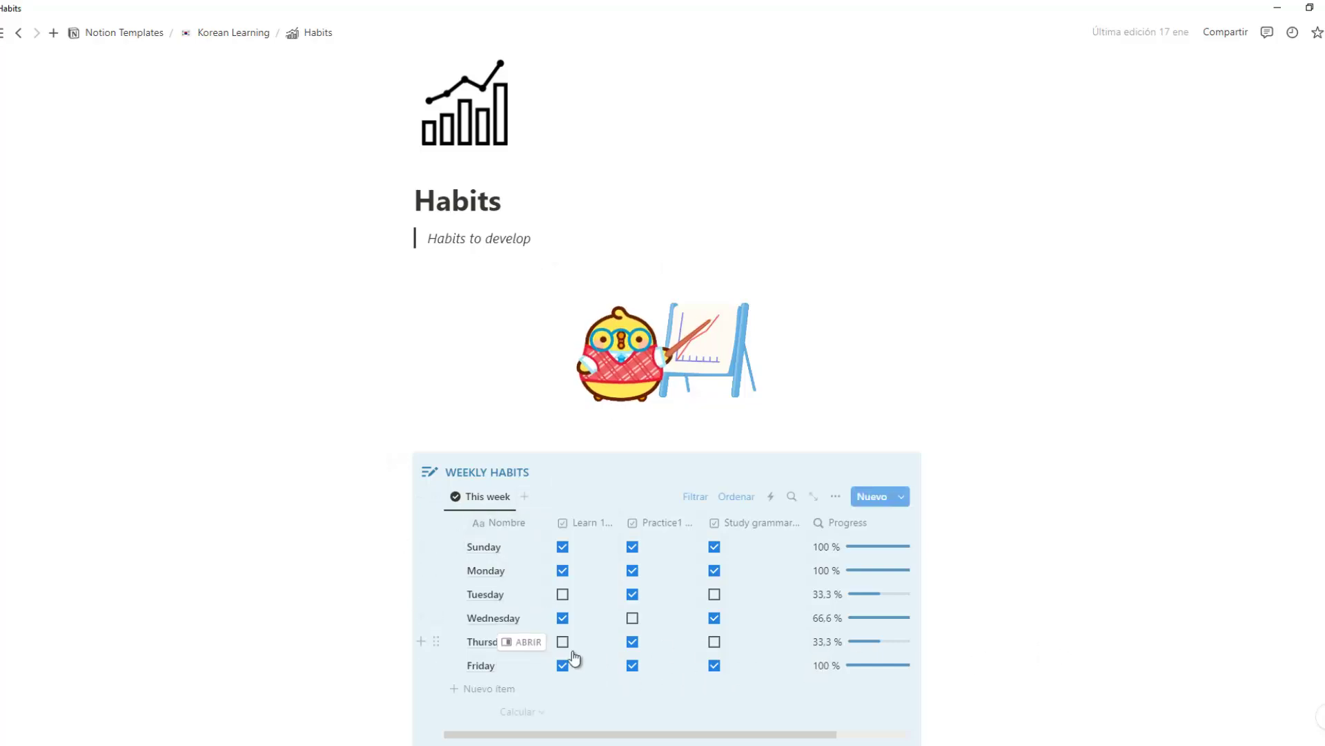
left_click(634, 671)
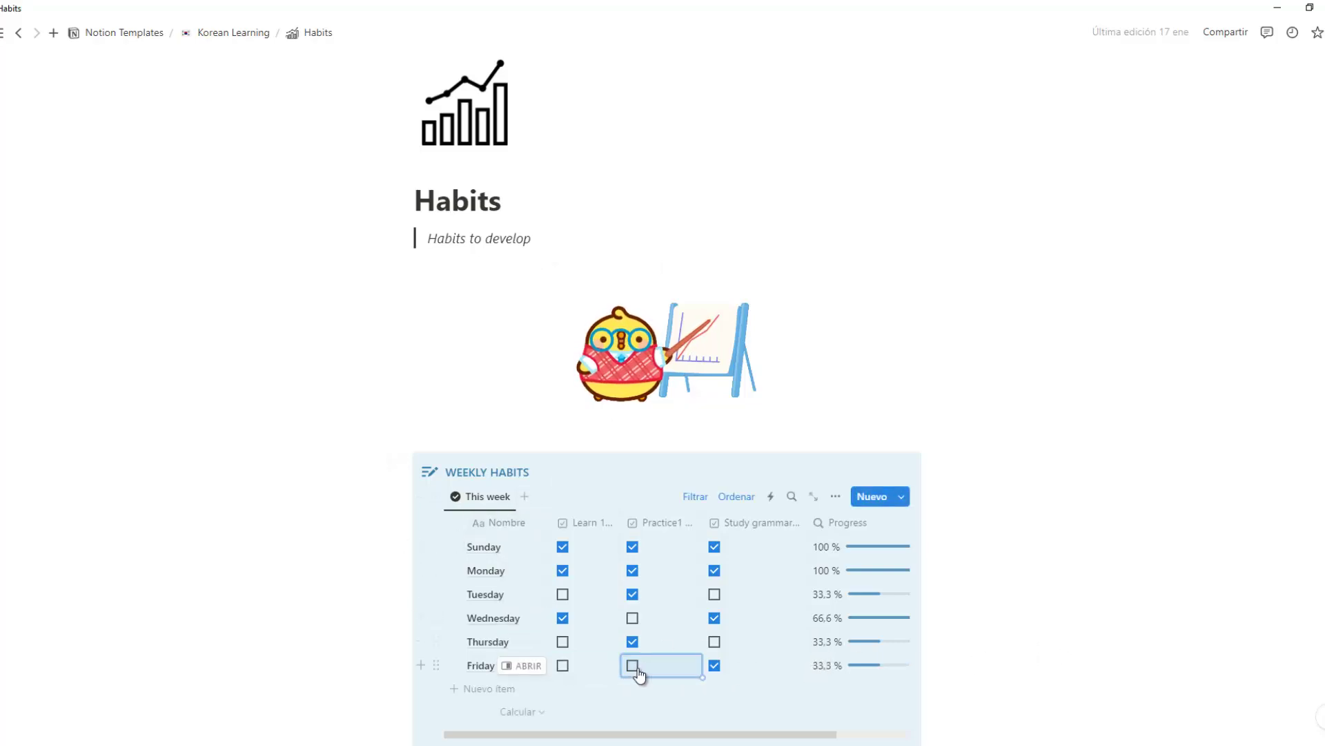
left_click(563, 665)
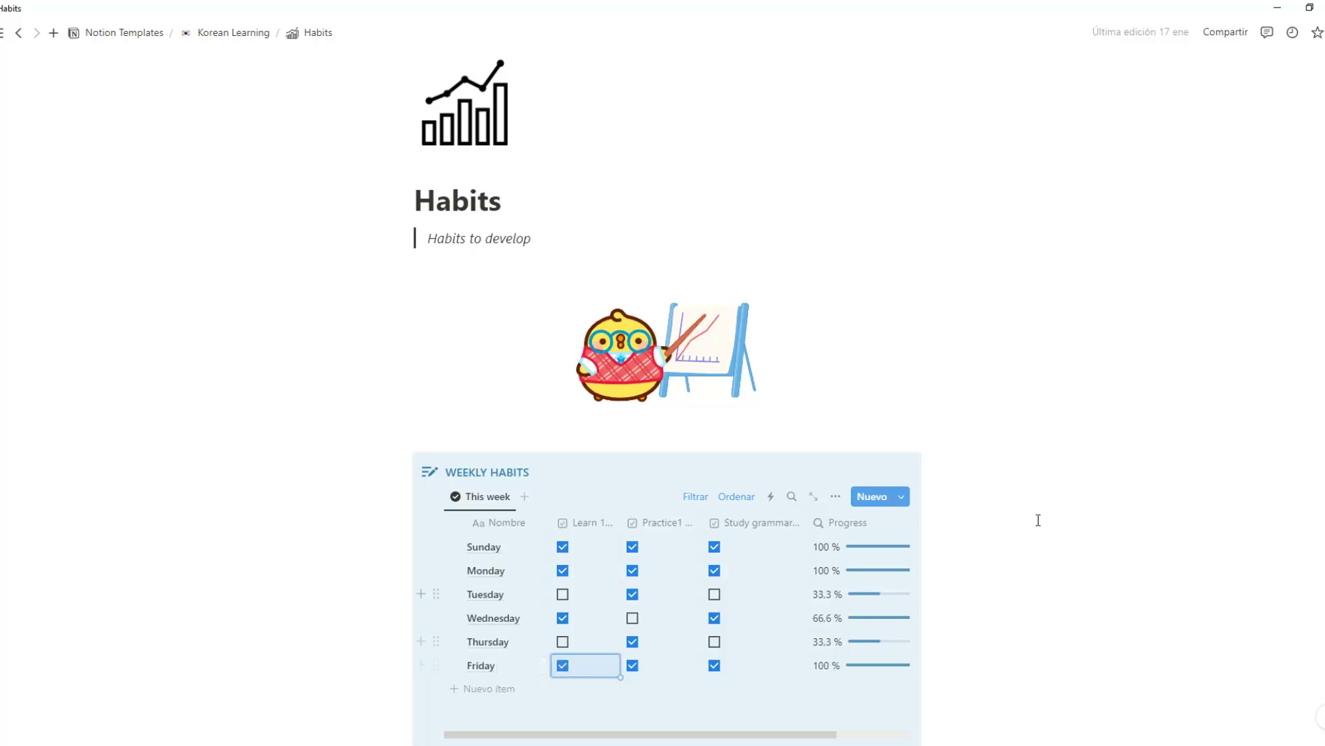
Rename the first habit column in the Weekly Habits table as "Learn 5 words".
left_click(590, 523)
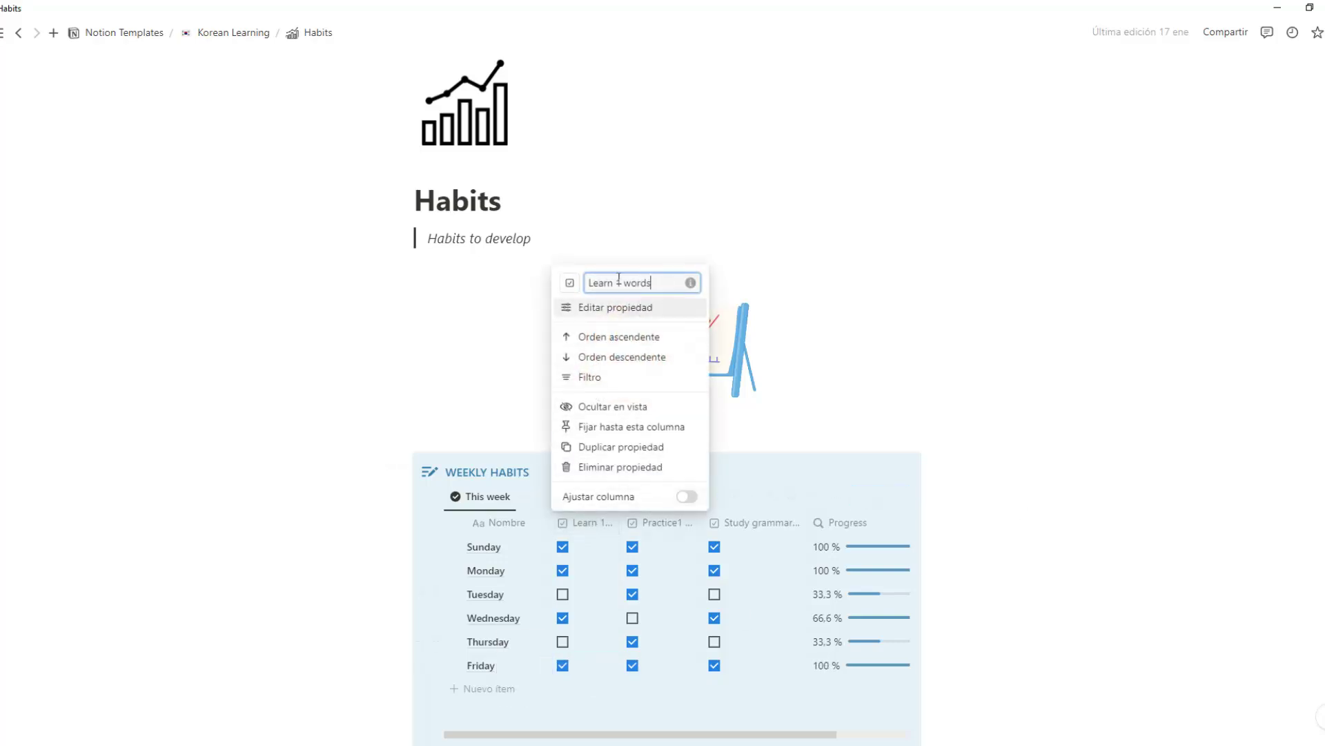
key("BackSpace")
type("5")
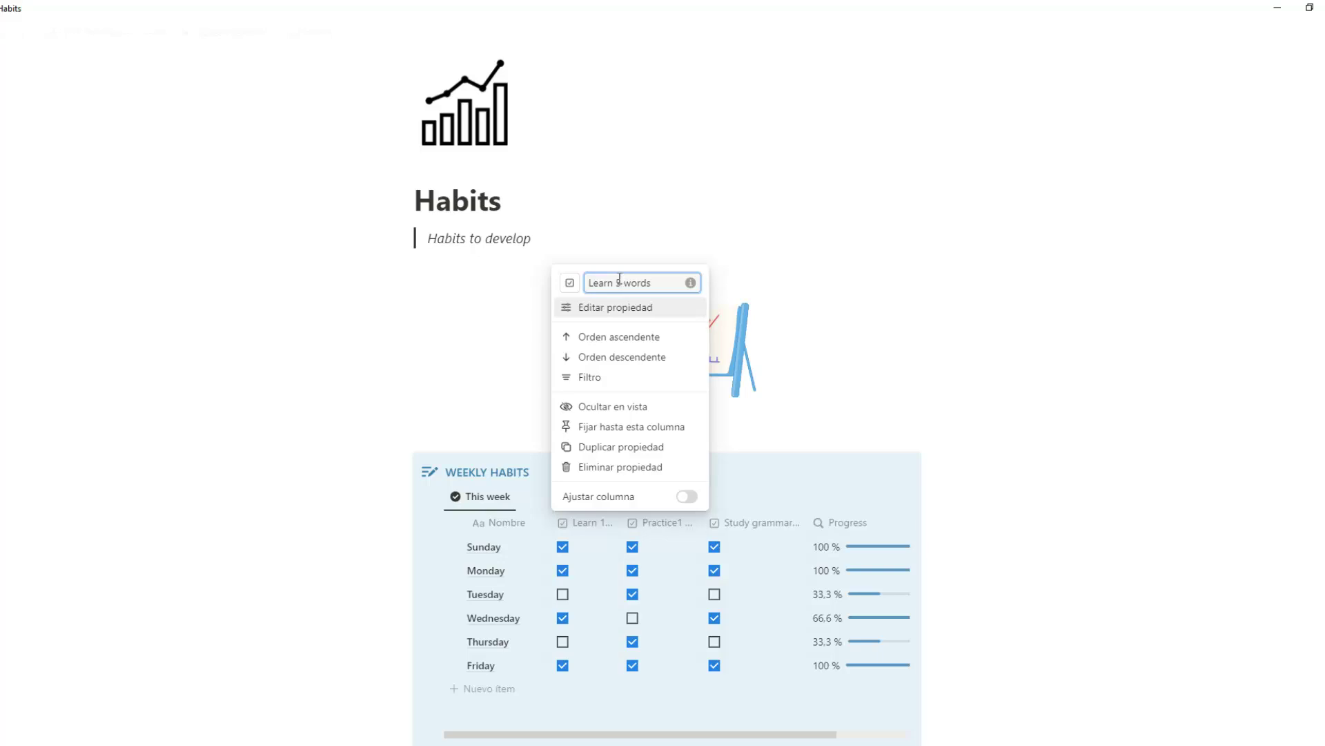
left_click(896, 328)
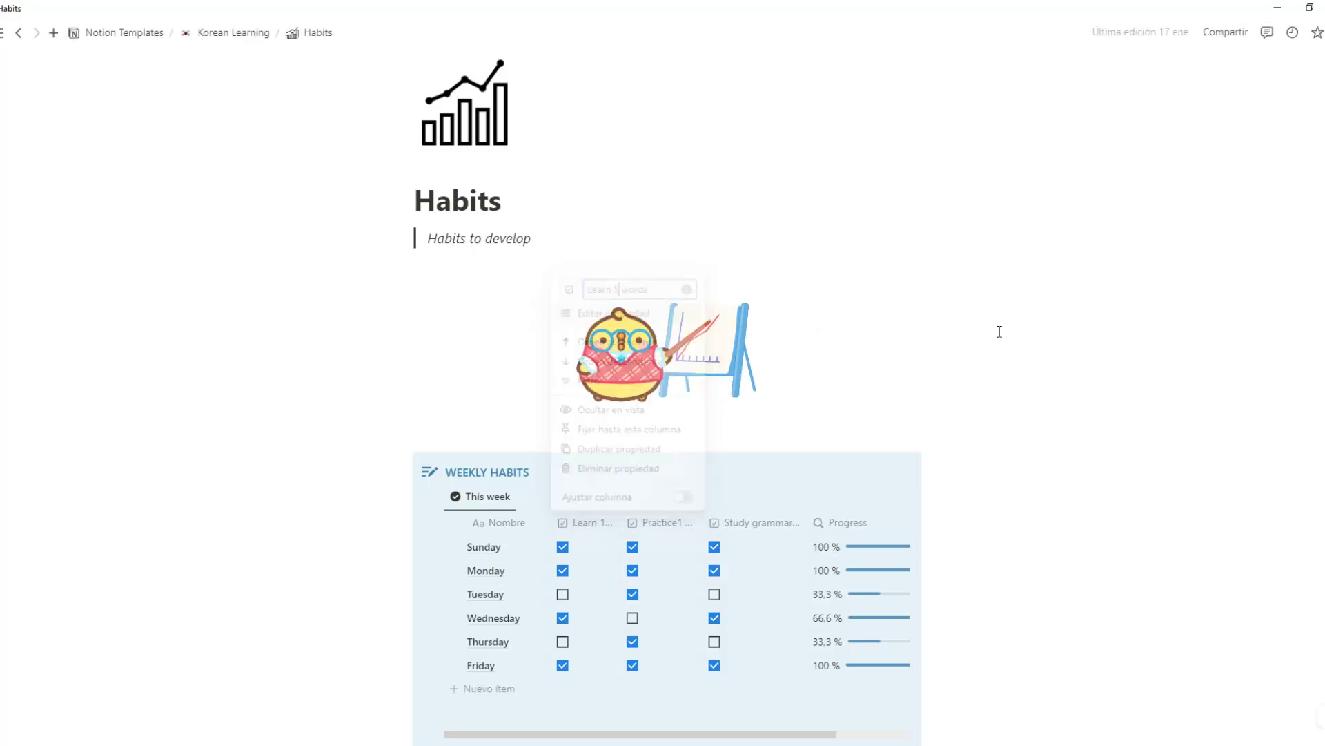
Change the first habit column's name back to "Learn 1 words".
left_click(587, 523)
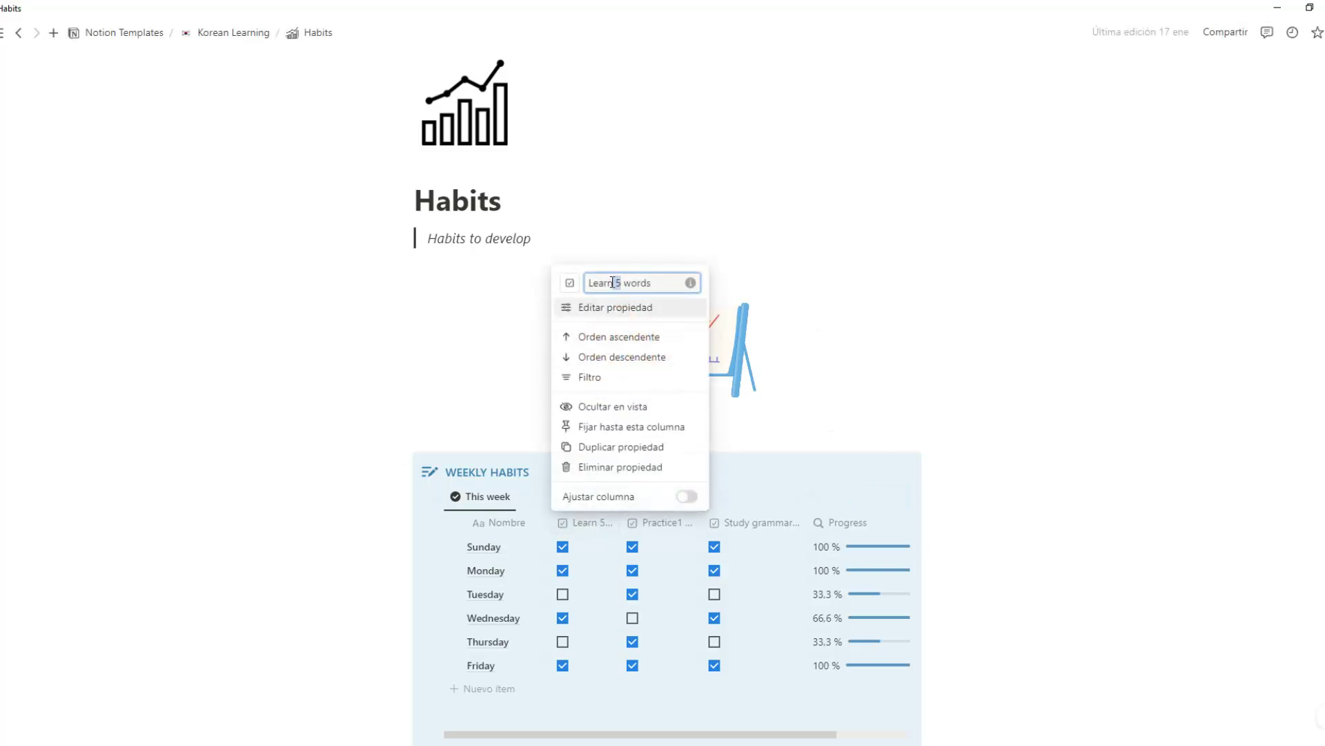
key("BackSpace")
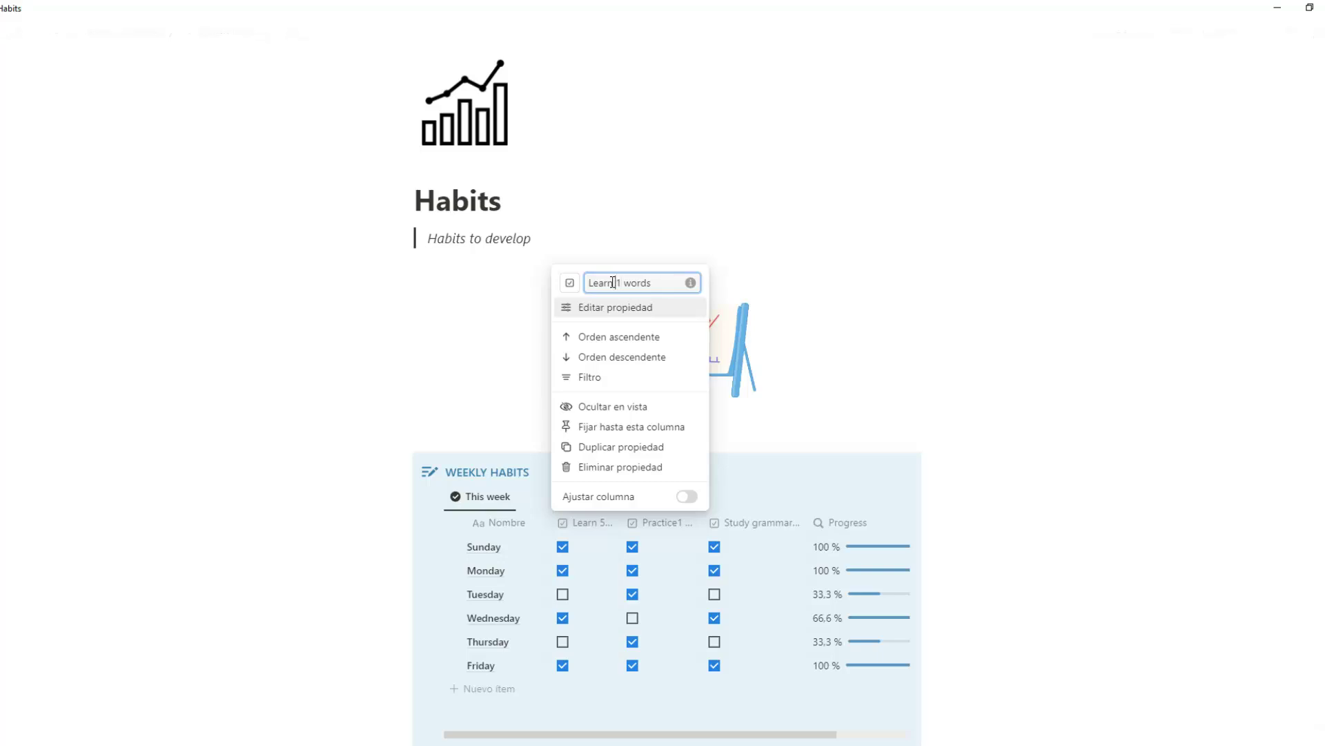
left_click(1034, 391)
Set the Practice habit column's number of expressions to 2 and check the new name in the Monthly Habits calendar.
left_click(663, 523)
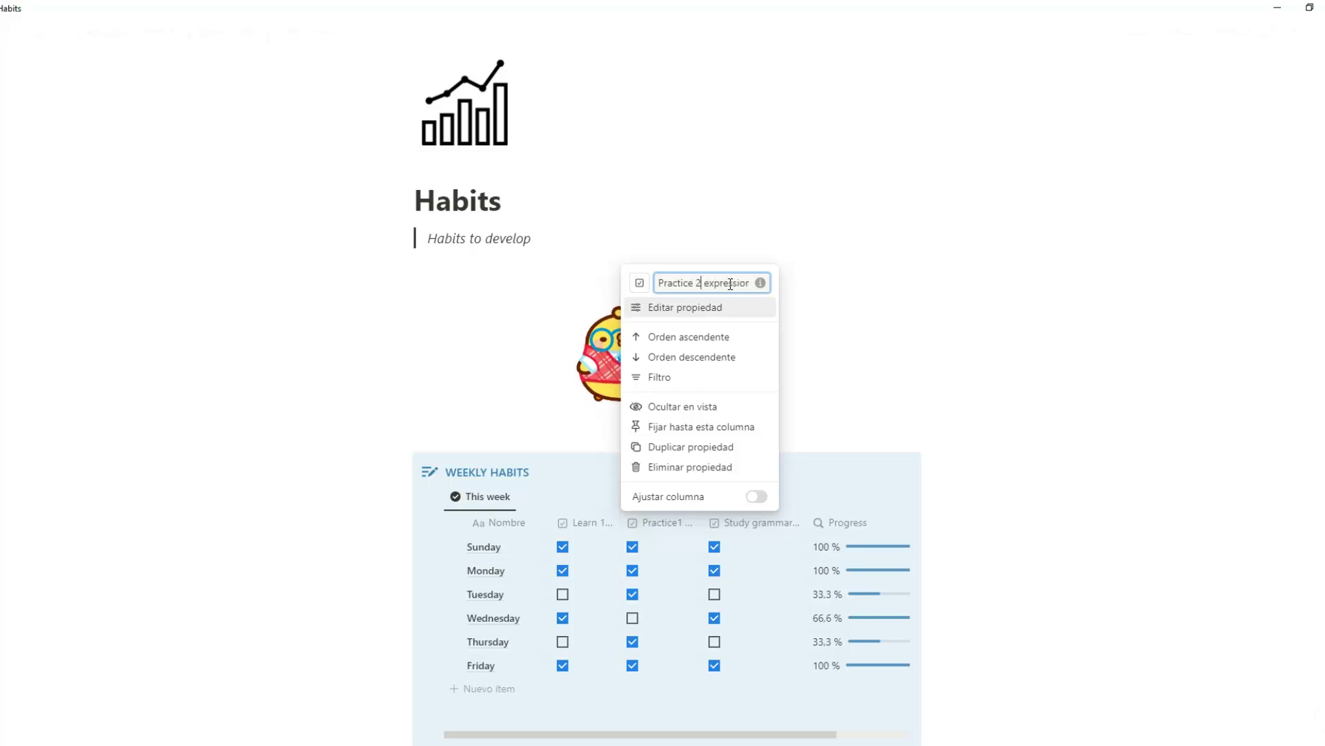
left_click(1029, 350)
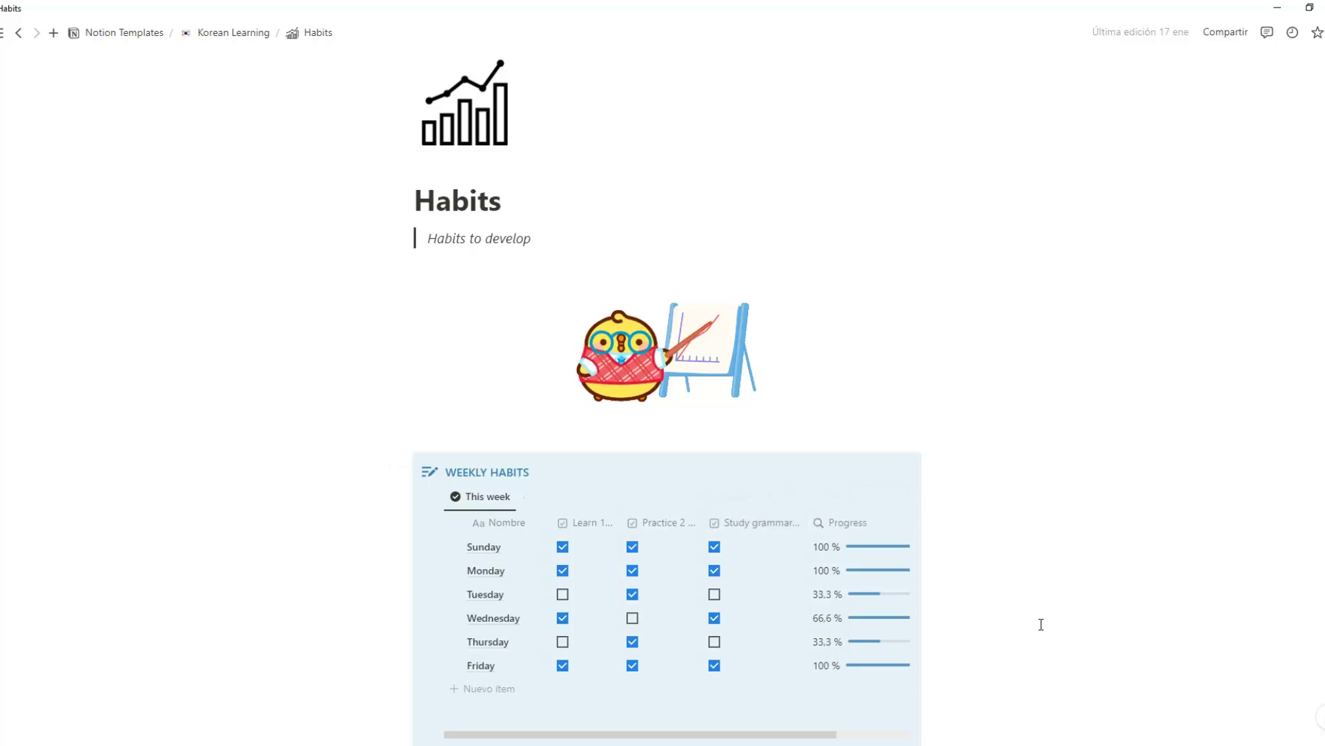
scroll(1041, 625, "down", 3)
scroll(1041, 625, "down", 4)
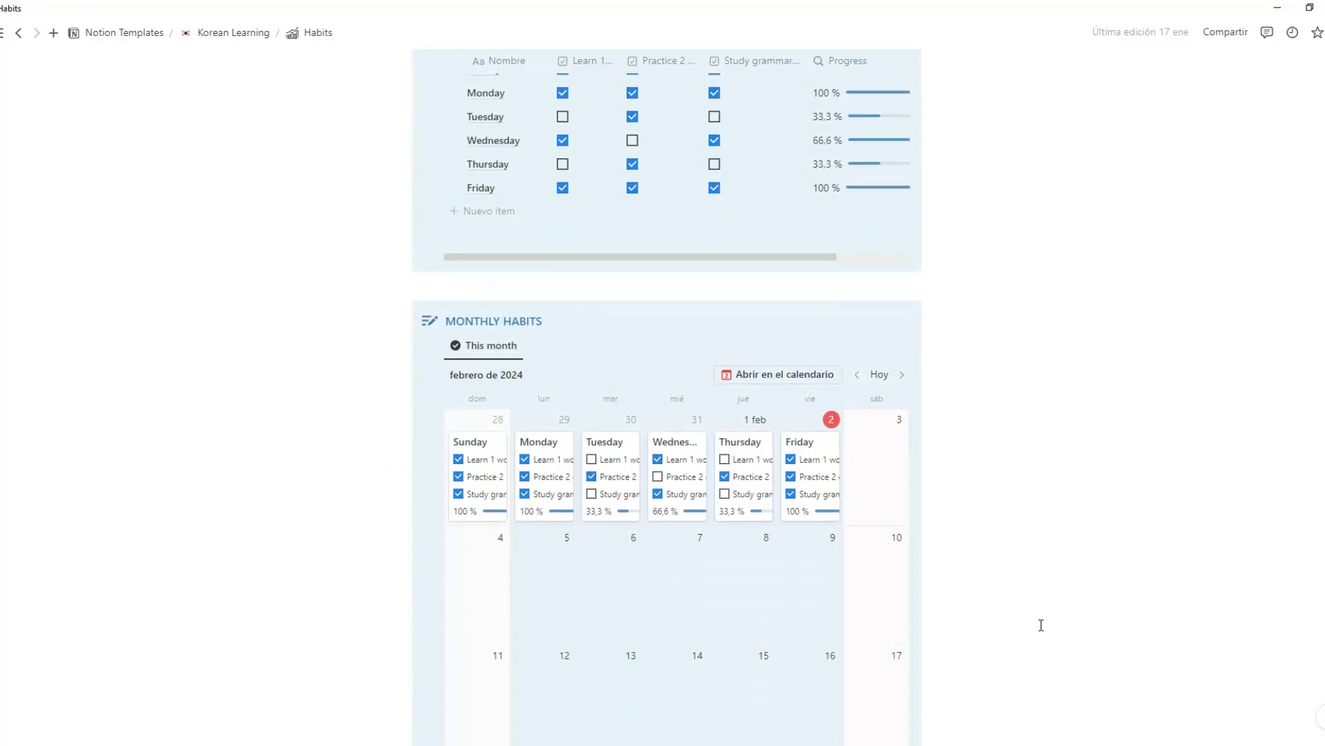
Return to Korean Learning and try out Friday's Learn 1 words and Study grammar 10 min checkboxes in the Habit Tracker.
left_click(242, 34)
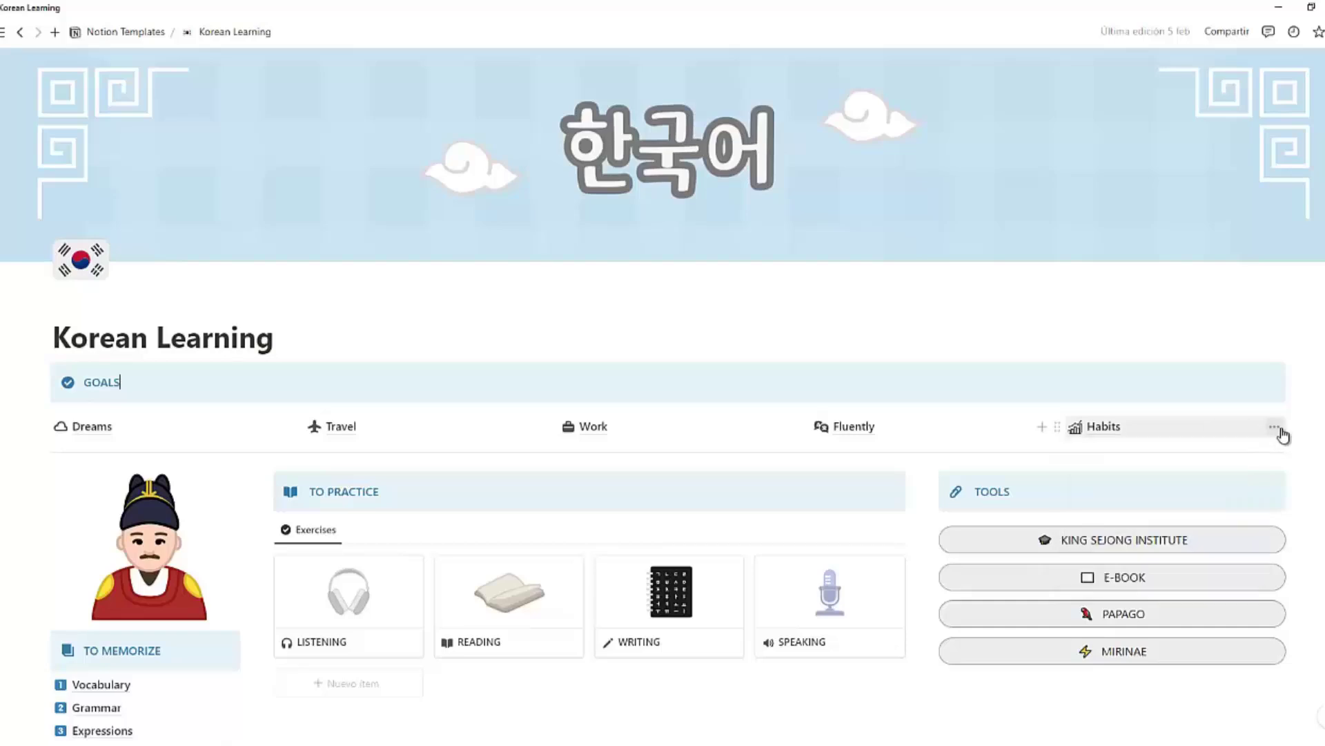
scroll(1282, 429, "down", 1)
scroll(1284, 428, "down", 3)
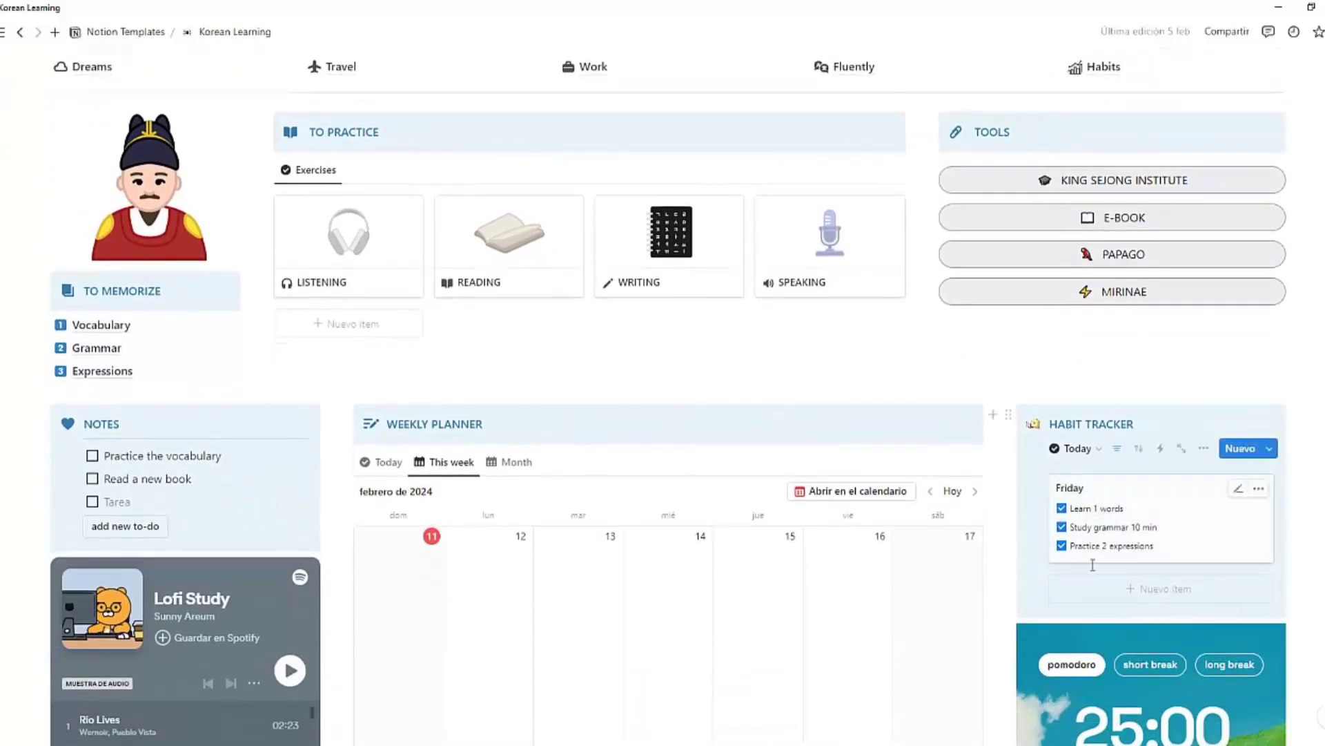
left_click(1061, 509)
left_click(1062, 527)
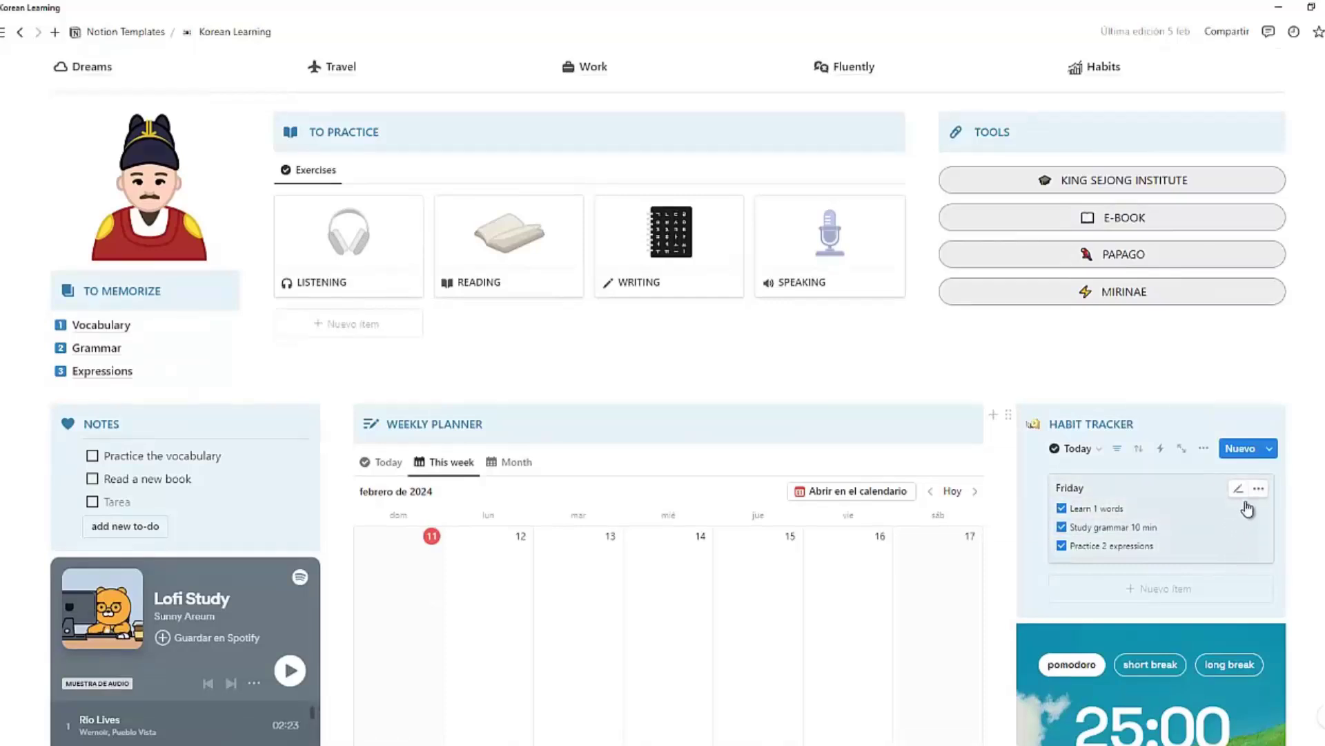
scroll(1248, 508, "up", 4)
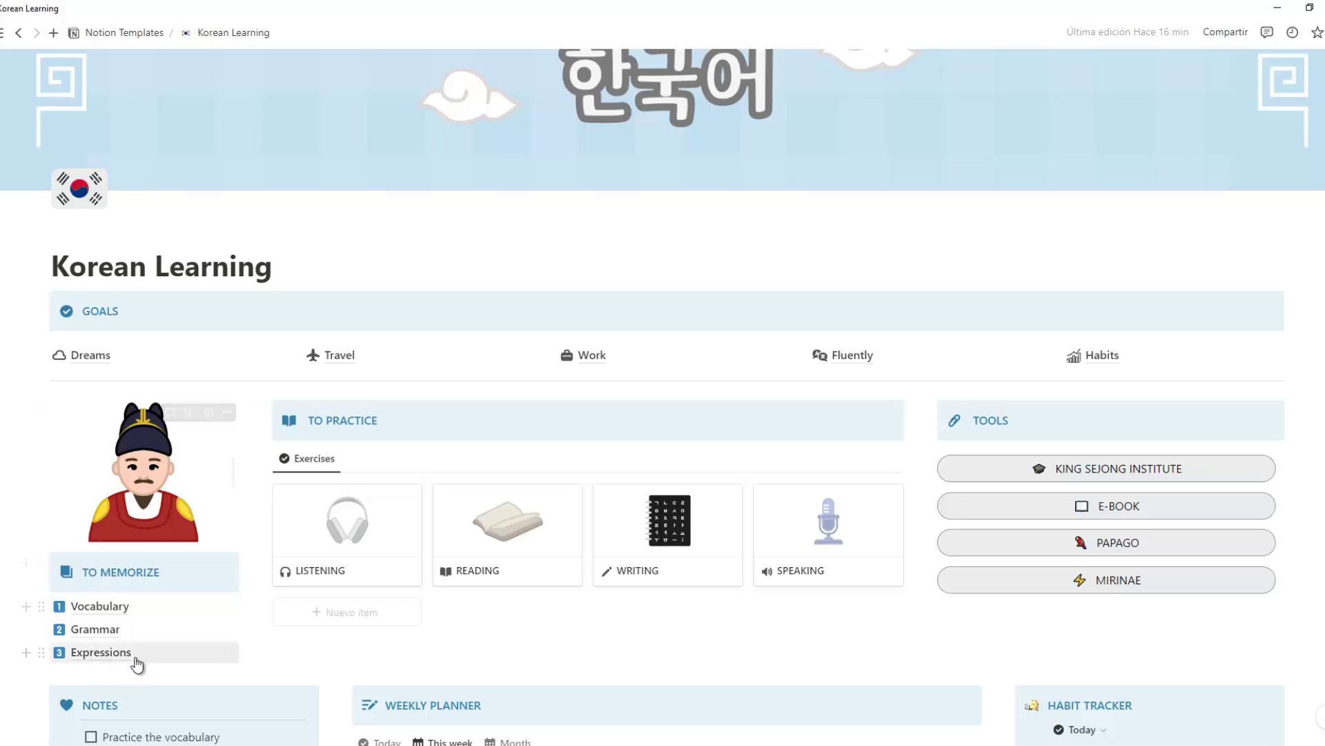
Open the Vocabulary page from To Memorize and look through the words in the All Vocabulary dictionary.
left_click(101, 607)
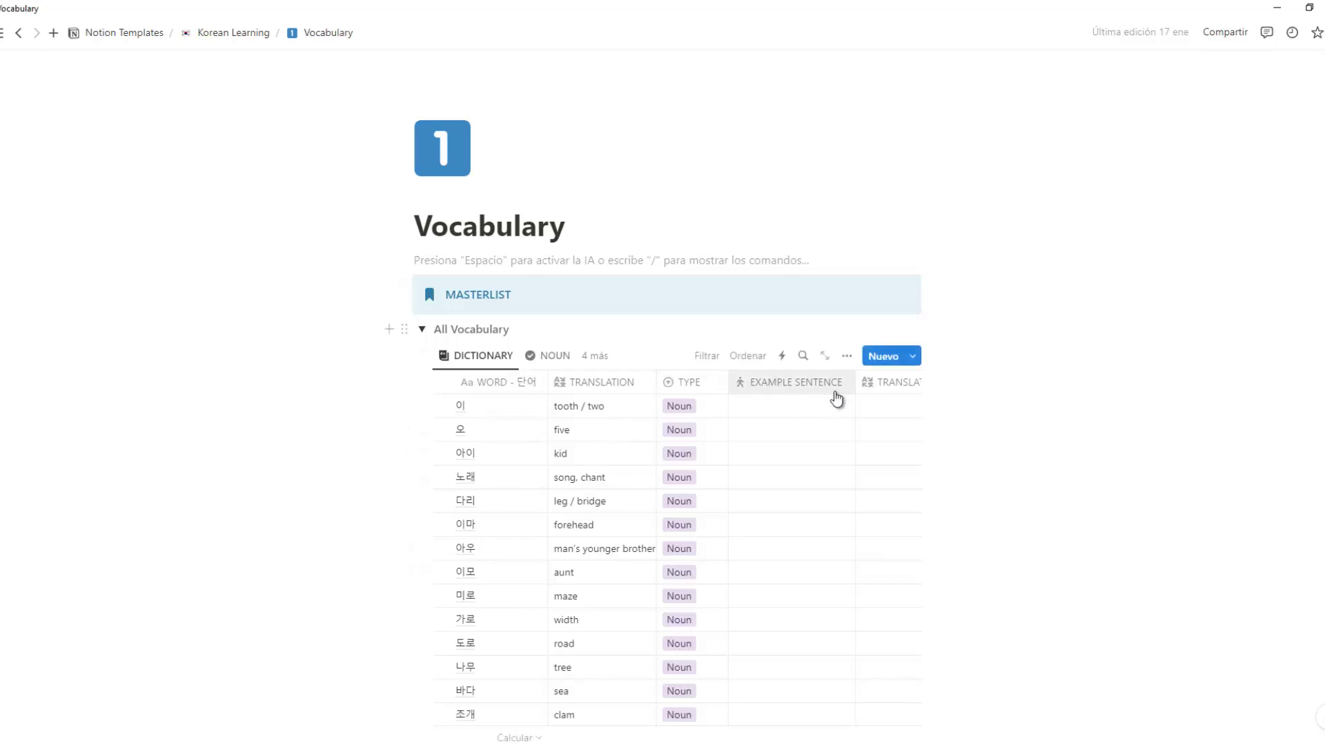
scroll(925, 397, "down", 3)
scroll(925, 397, "down", 10)
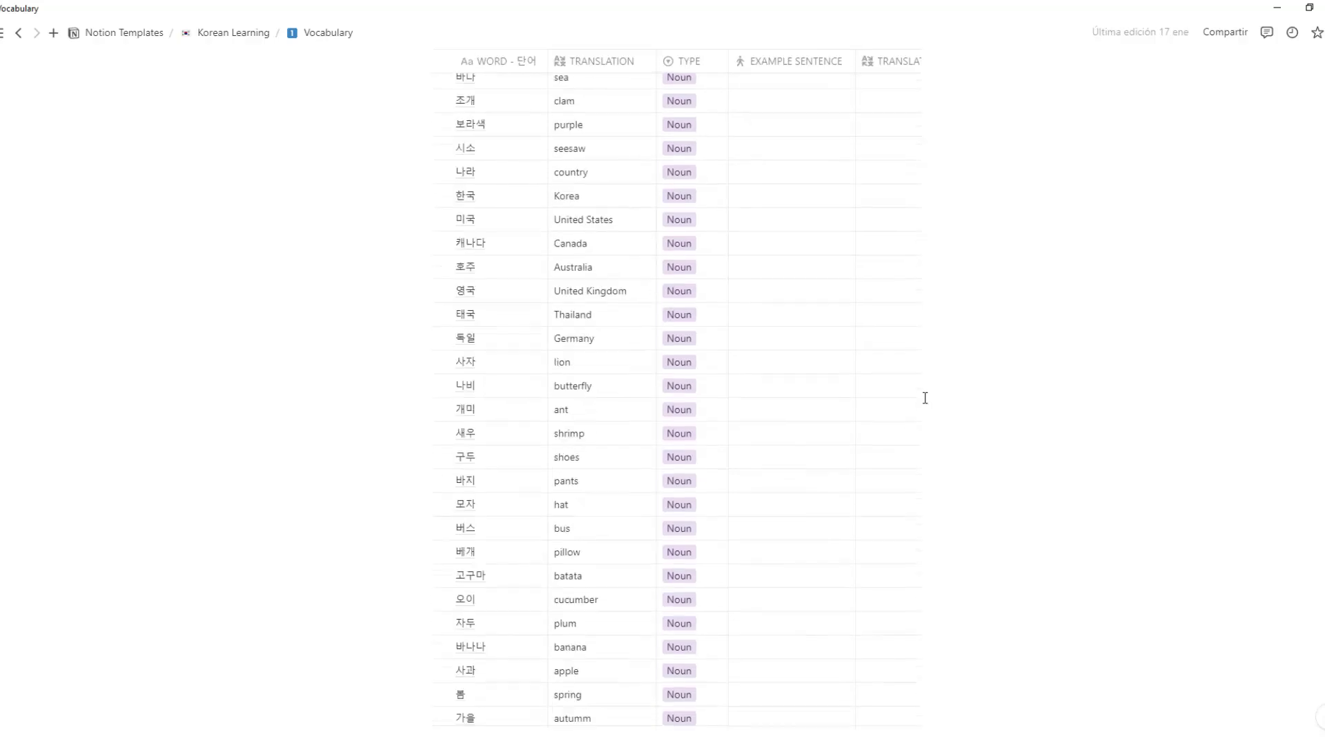
scroll(925, 397, "up", 12)
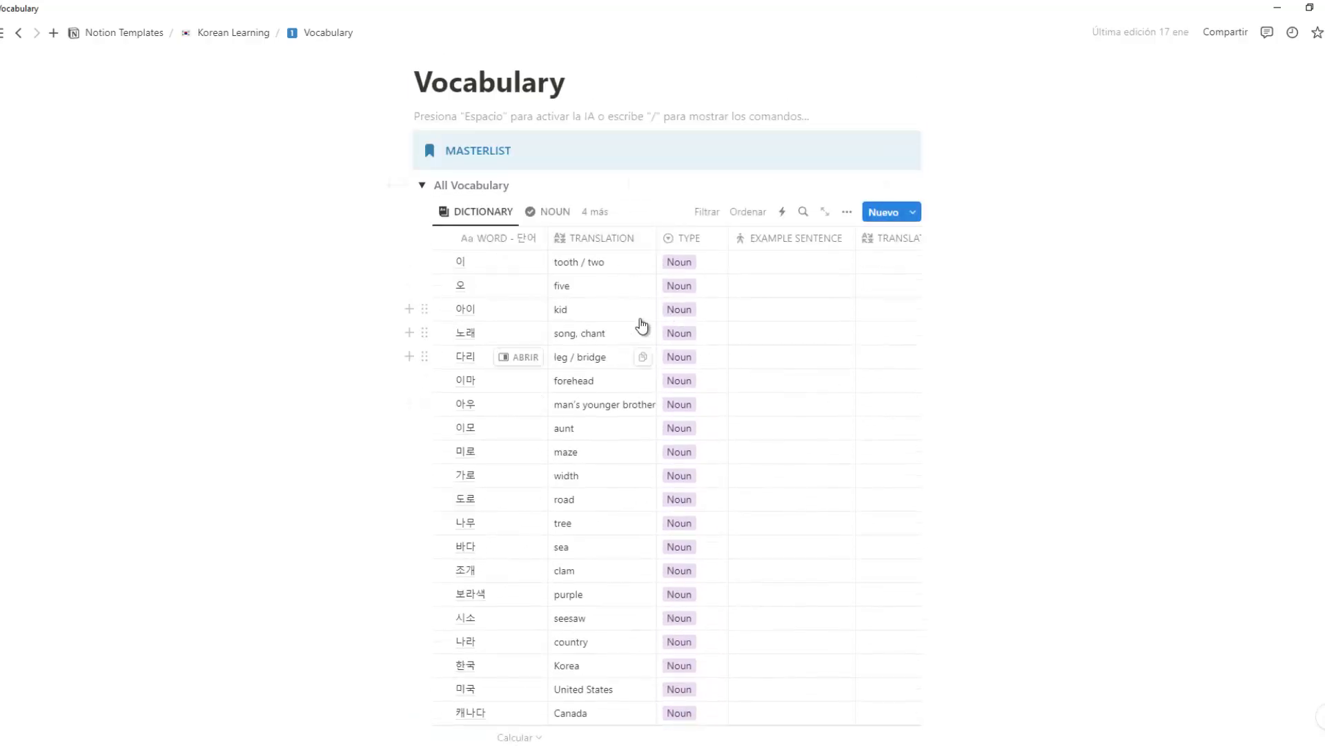
Inspect the Type, Example Sentence and translated sentence fields of the first dictionary word.
left_click(710, 268)
key("Escape")
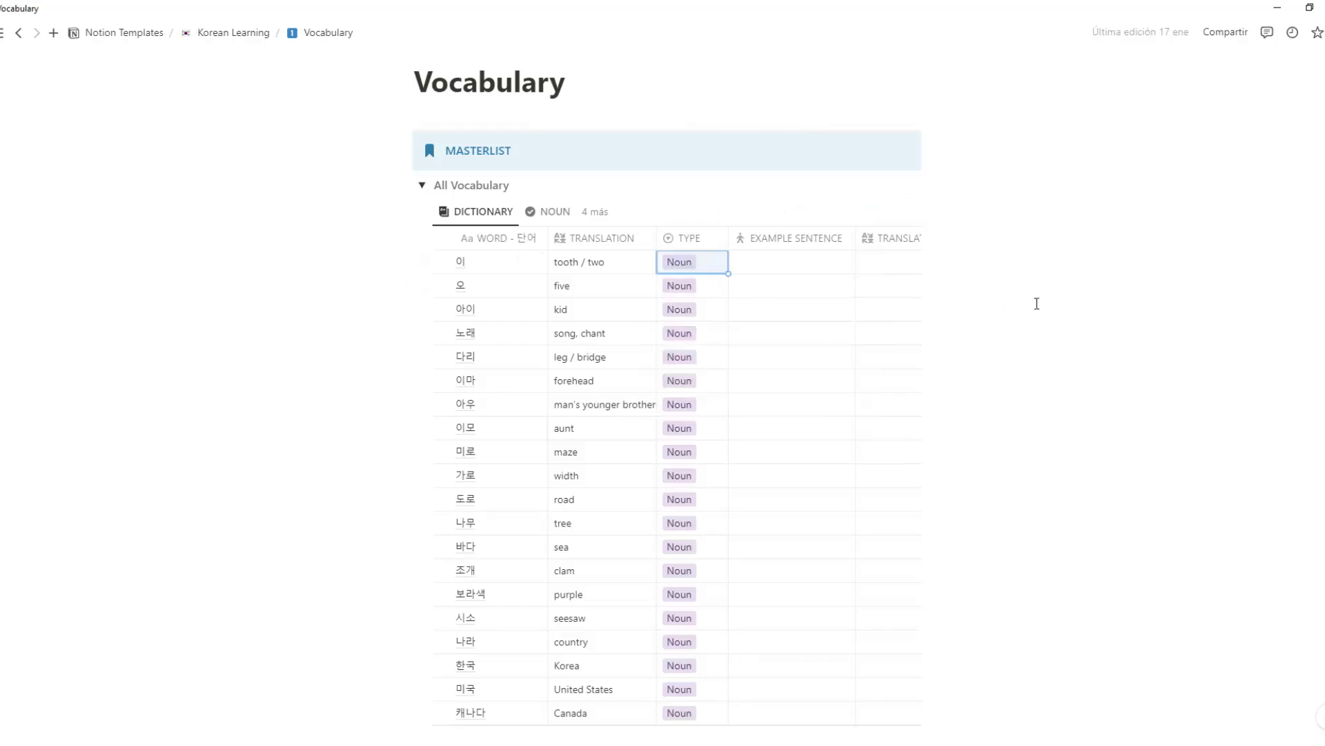
left_click(778, 263)
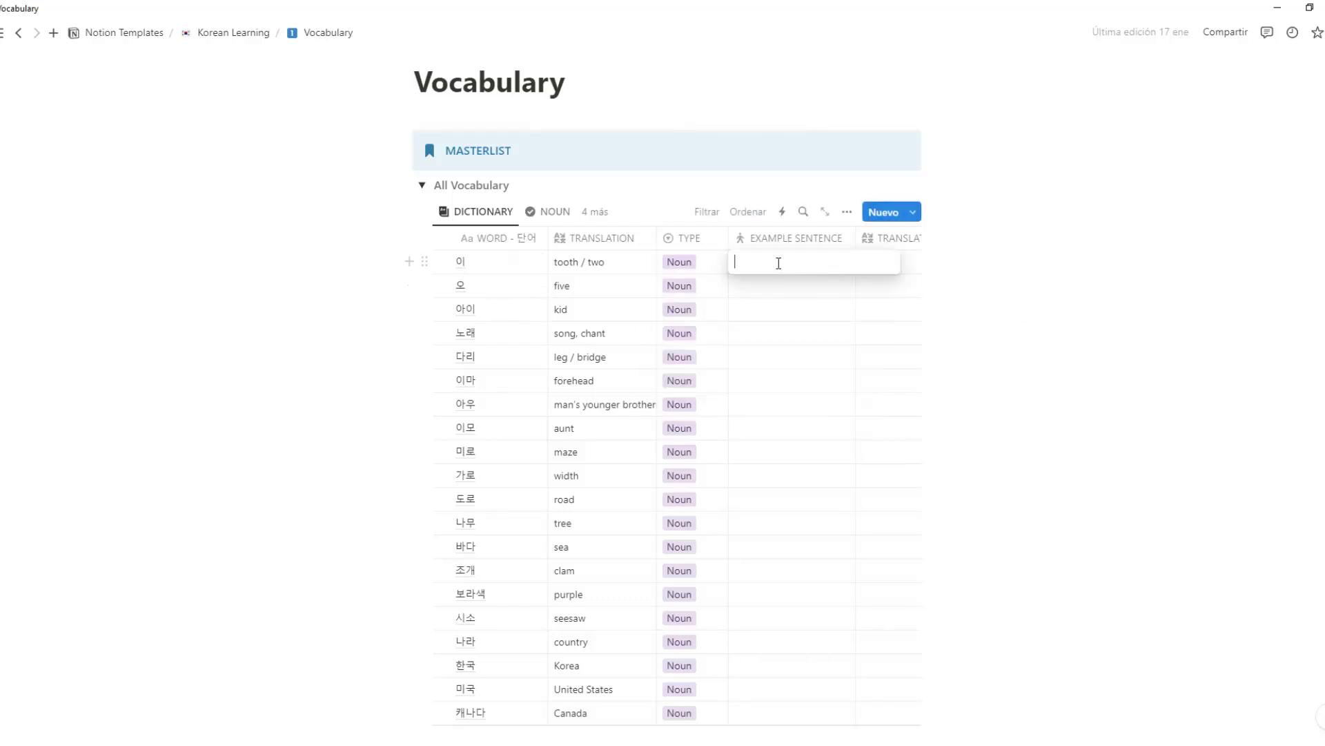
left_click(909, 263)
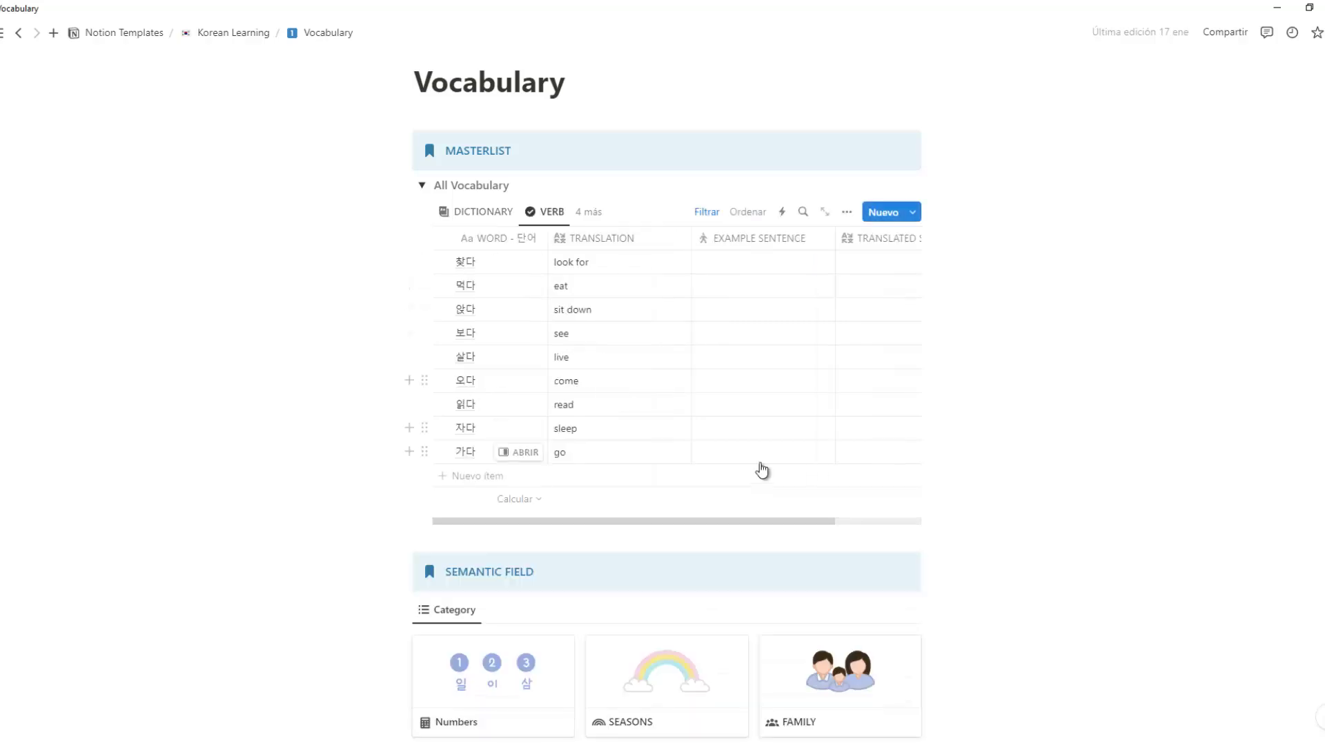
Switch the All Vocabulary table from the Verb view to Adverb and return to the Dictionary view.
left_click(588, 212)
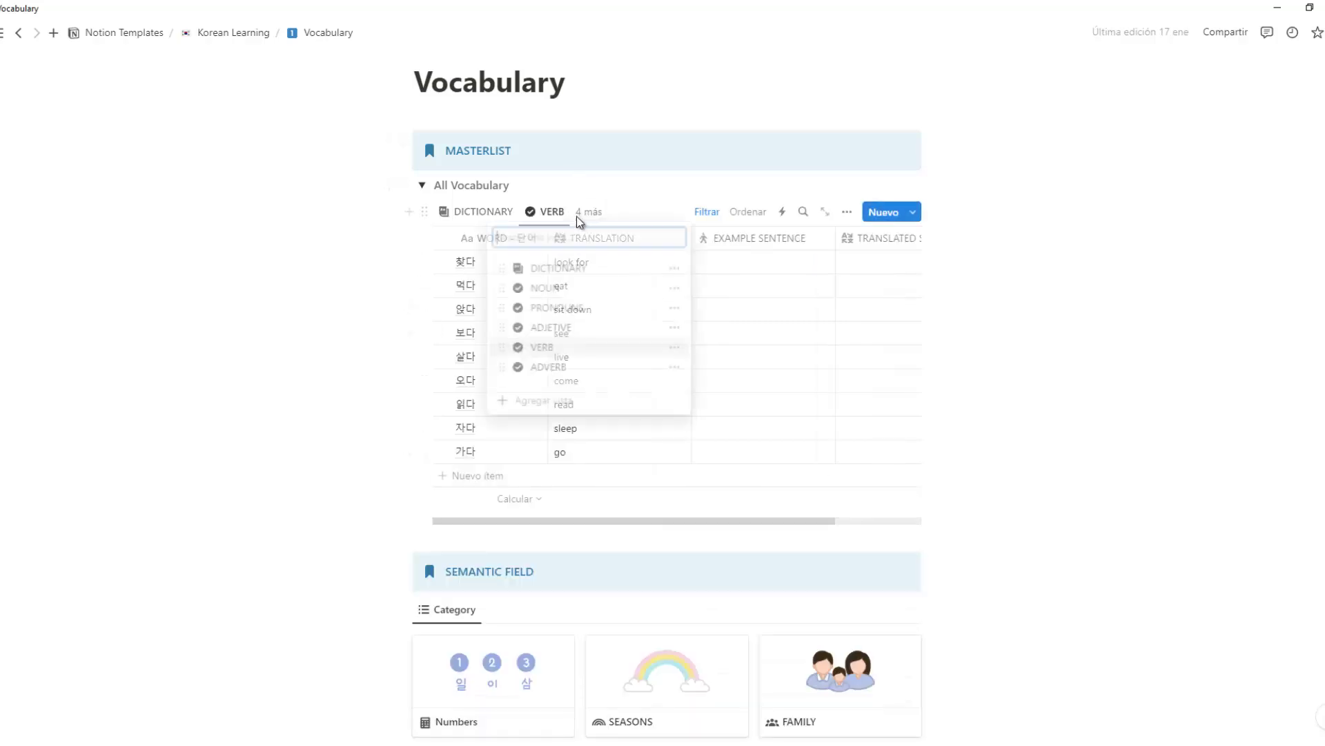
left_click(589, 370)
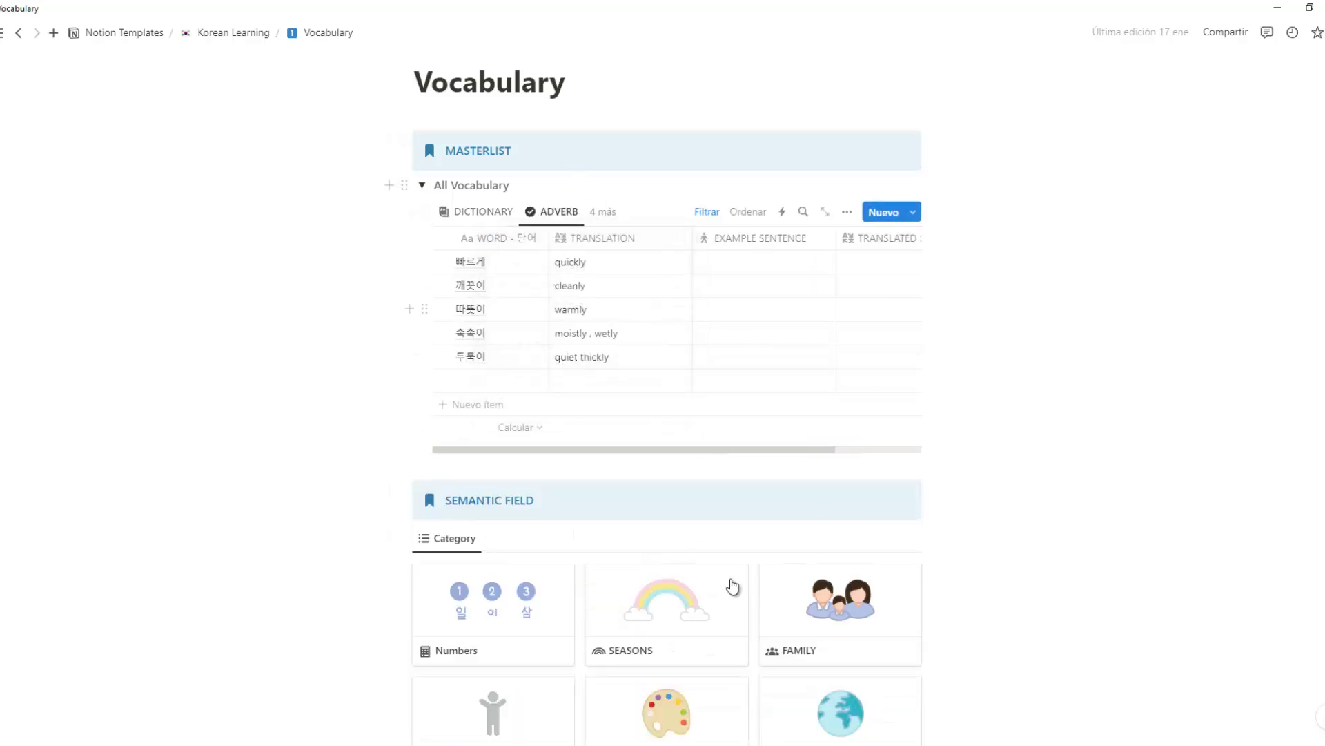
left_click(495, 213)
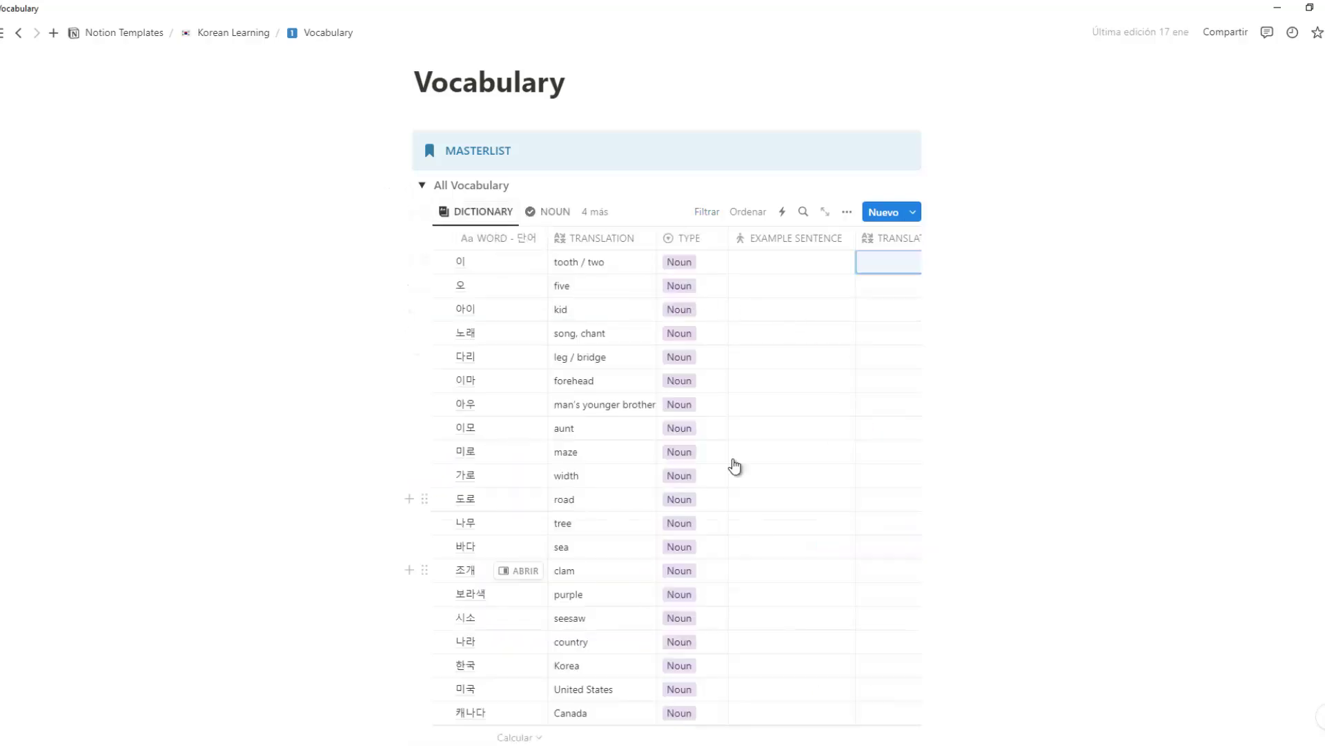
Open the SEASONS category in the Semantic Field gallery below the vocabulary table.
scroll(644, 464, "down", 12)
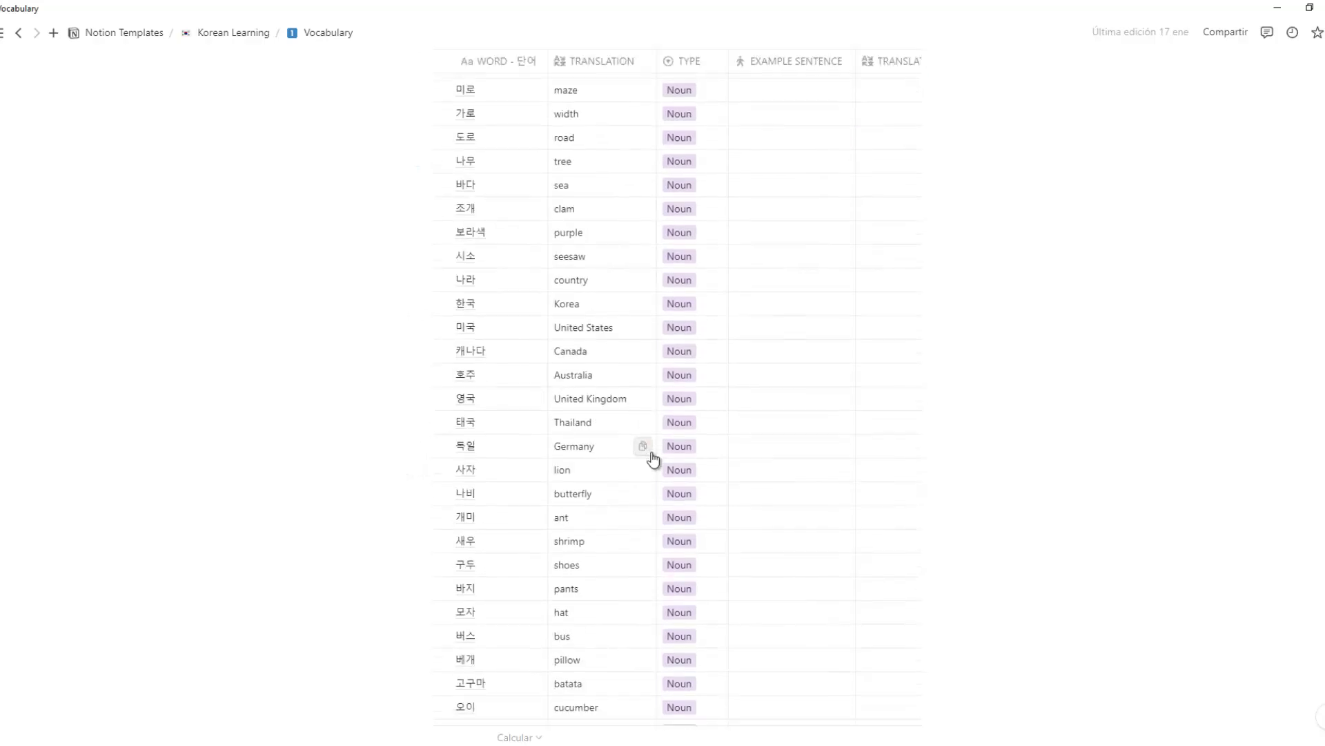
scroll(653, 457, "down", 6)
scroll(653, 450, "down", 2)
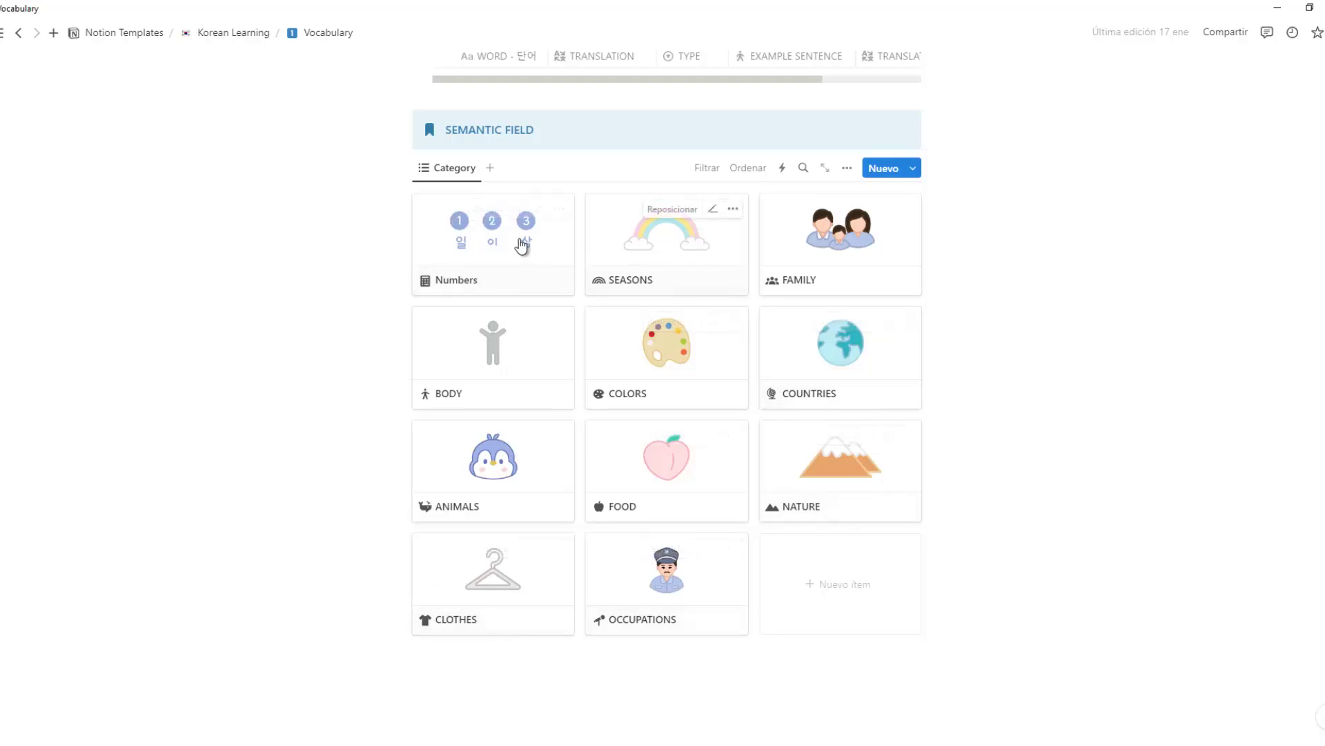
left_click(677, 264)
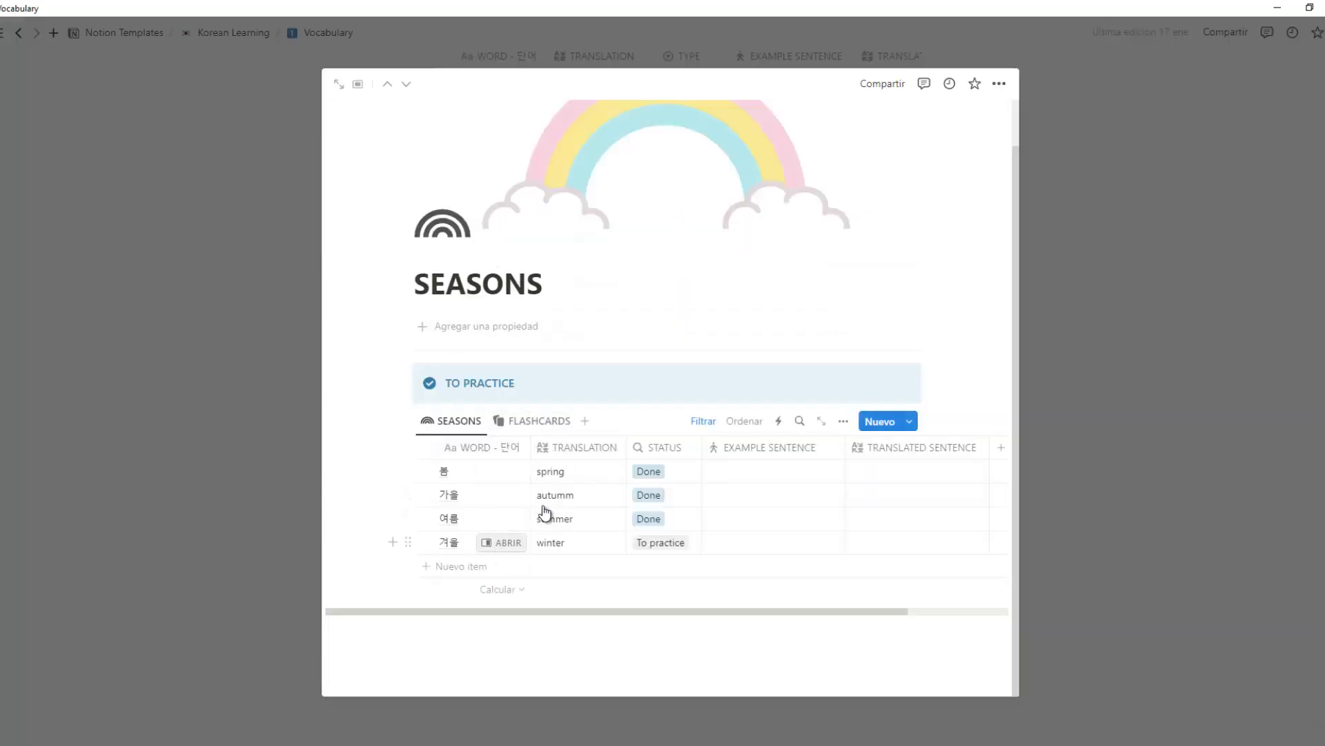
Set the status of 여름 (summer) to To practice in the Seasons table, undoing and redoing the change.
left_click(684, 525)
left_click(699, 568)
key("ctrl+z")
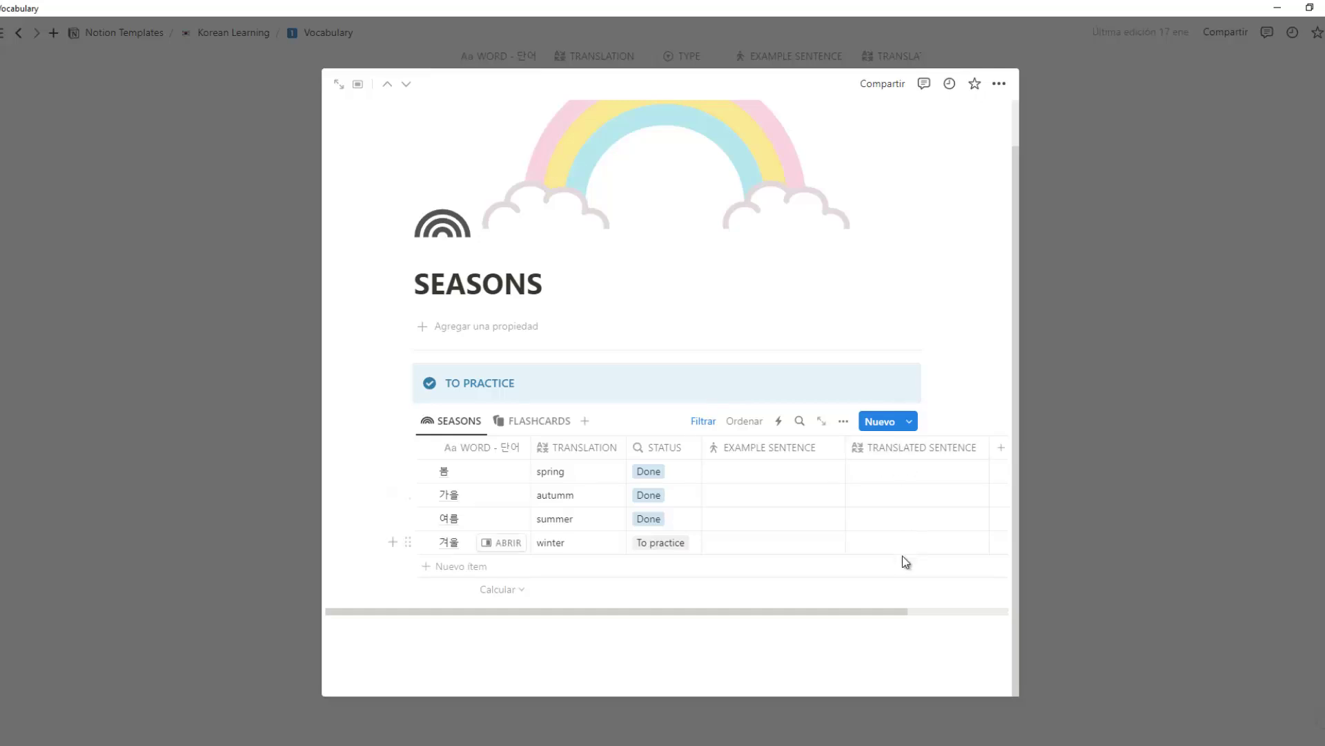
key("ctrl+shift+z")
Switch Seasons to the Flashcards view, then hide and reveal the translation on the 여름 card.
left_click(527, 421)
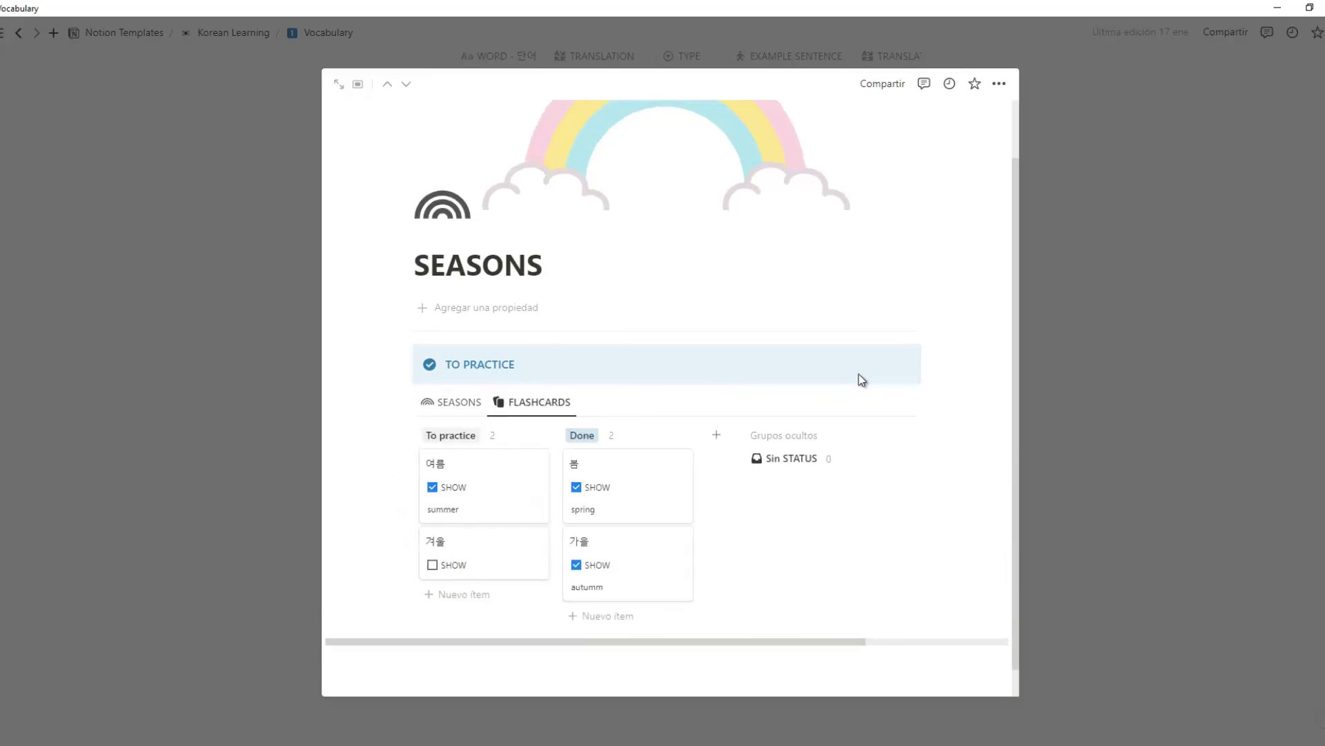
scroll(780, 421, "down", 1)
left_click(433, 461)
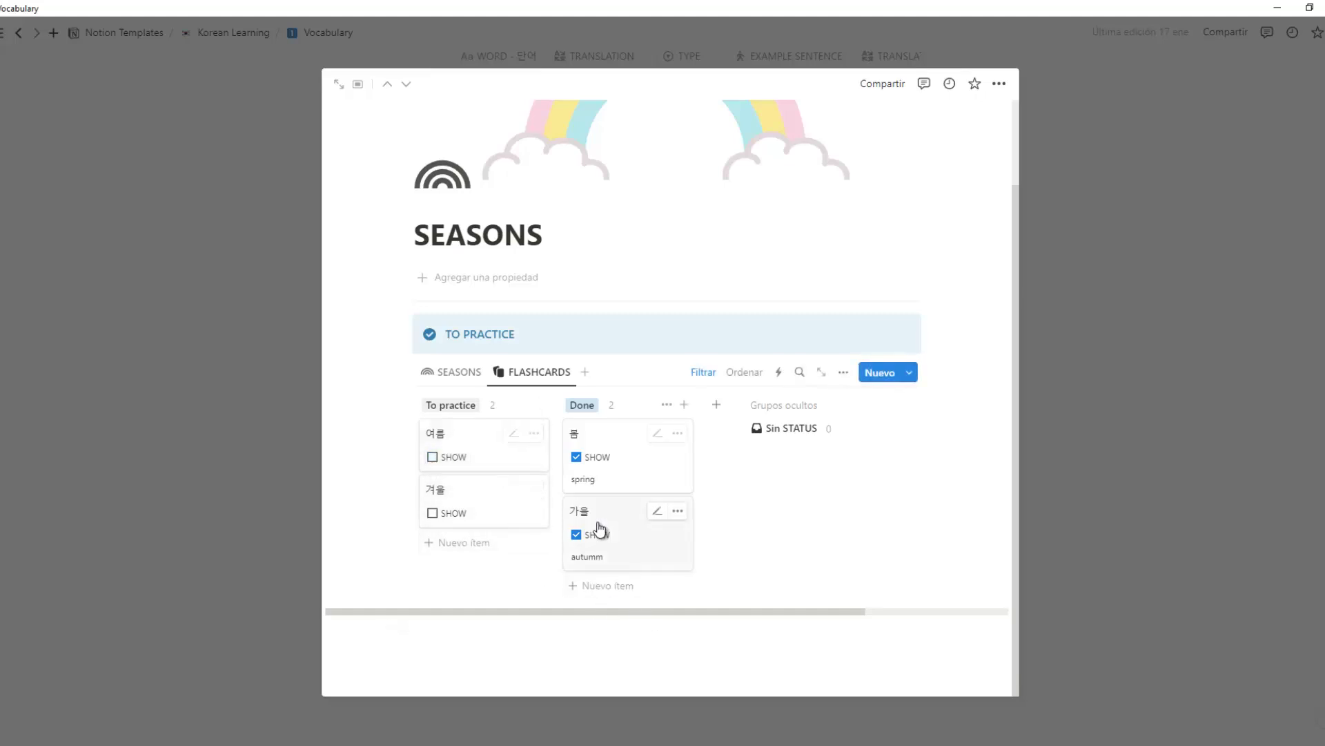
left_click(433, 458)
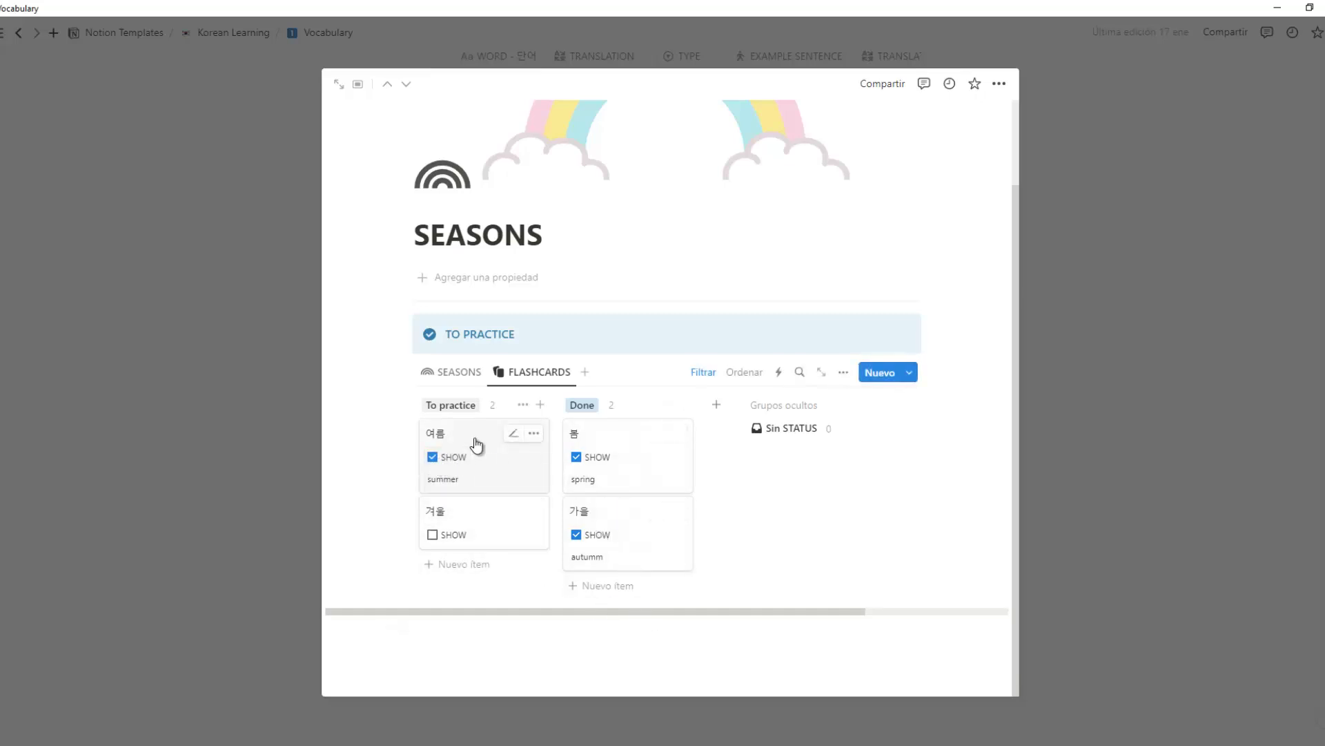
Move the 여름 (summer) flashcard to Done, close the SEASONS page and return to Korean Learning.
left_click_drag(474, 444, 604, 590)
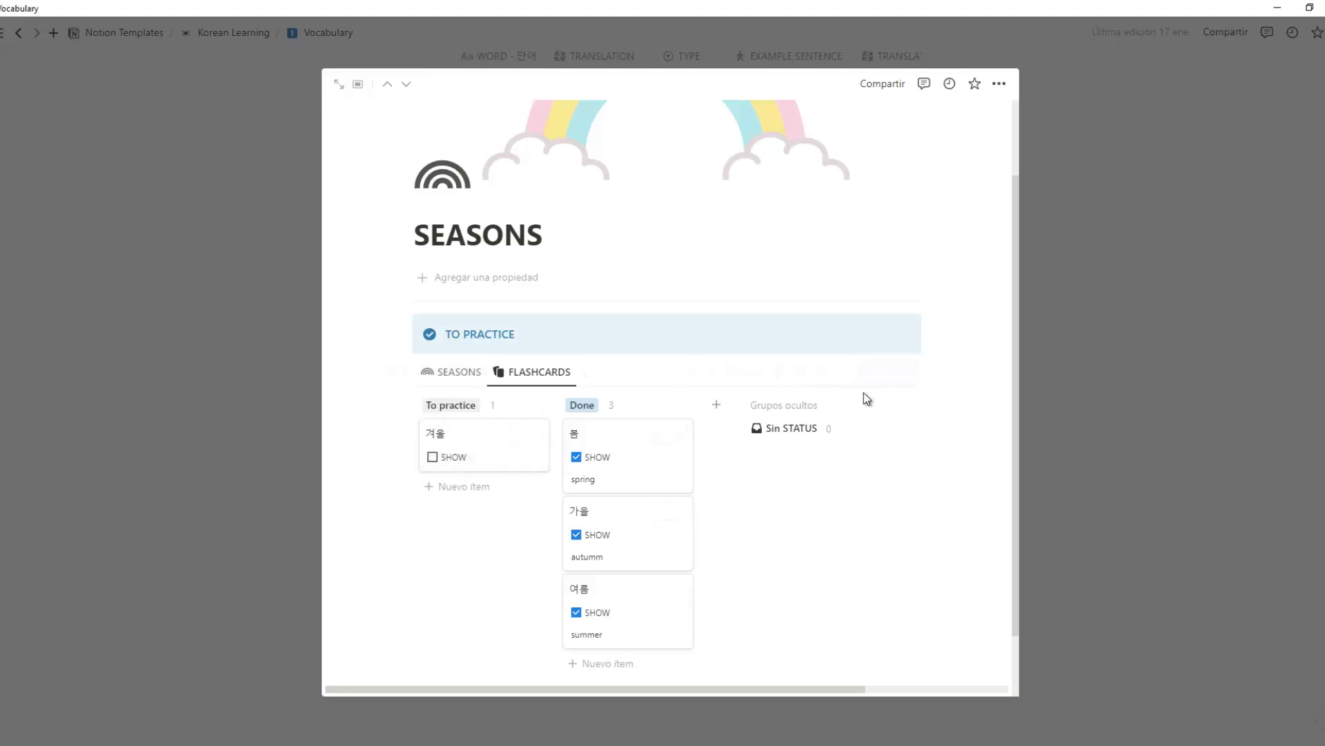
left_click(1114, 412)
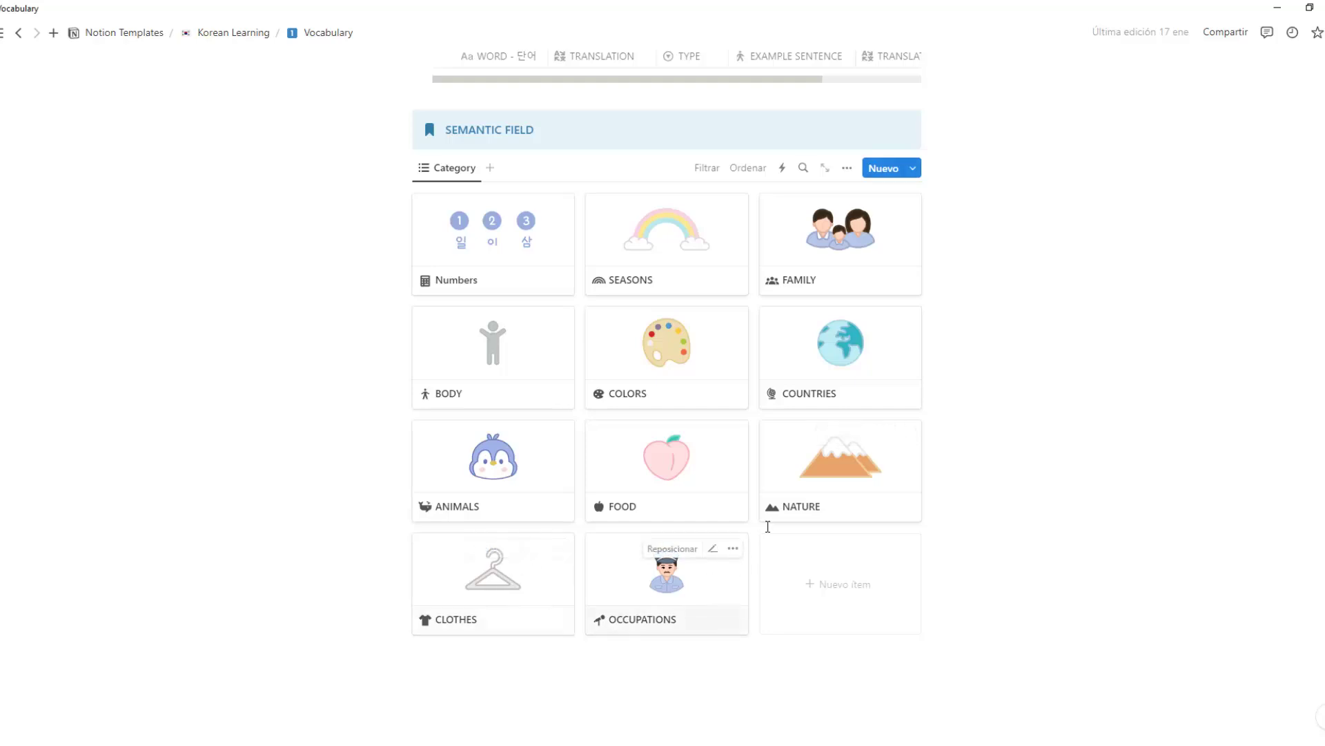
left_click(243, 34)
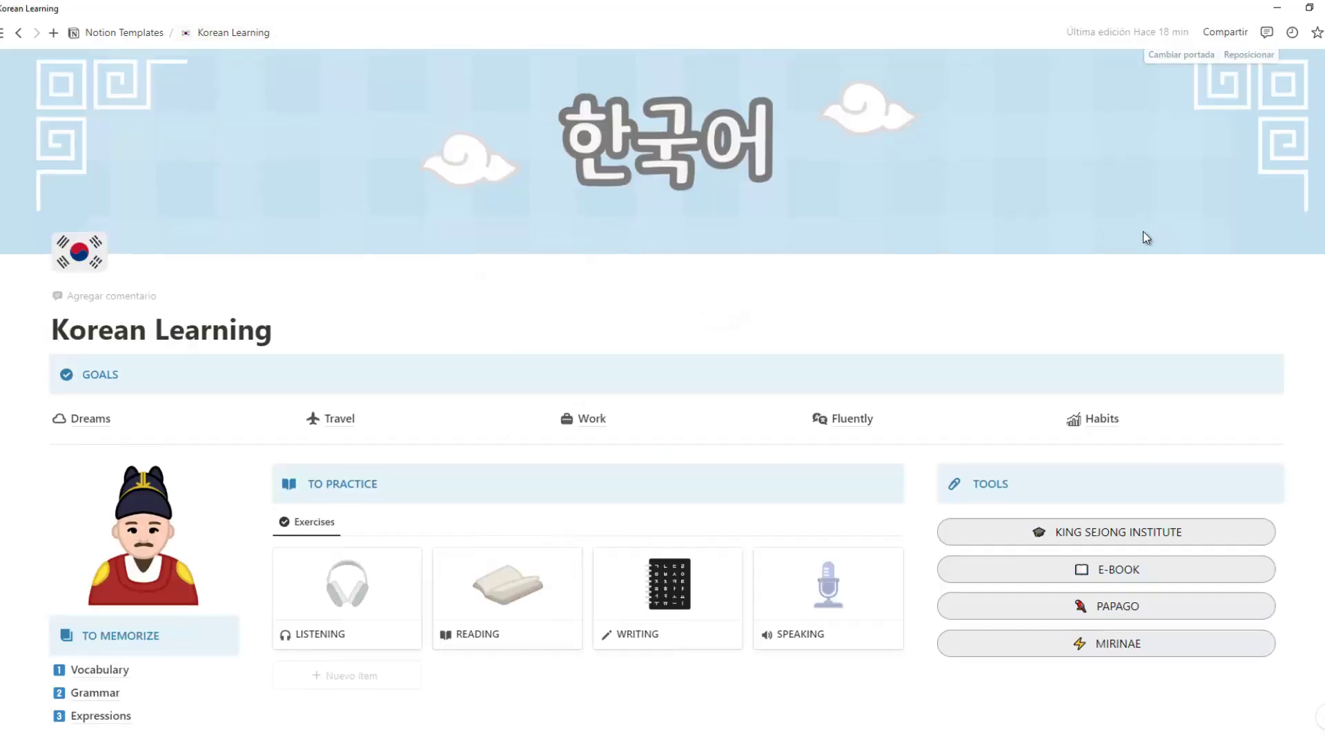
Open the Grammar page and add a new grammar rule block below the existing rules.
scroll(1092, 233, "down", 2)
left_click(121, 549)
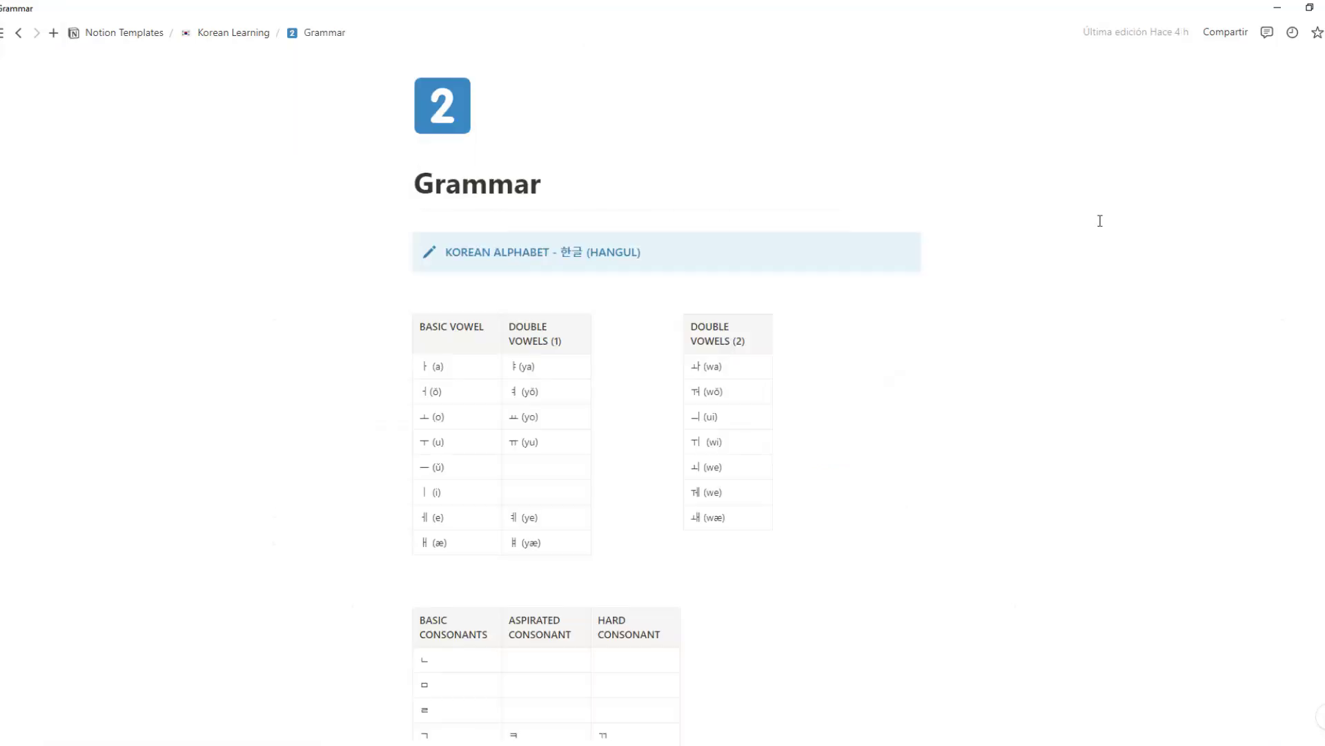
scroll(1100, 220, "down", 7)
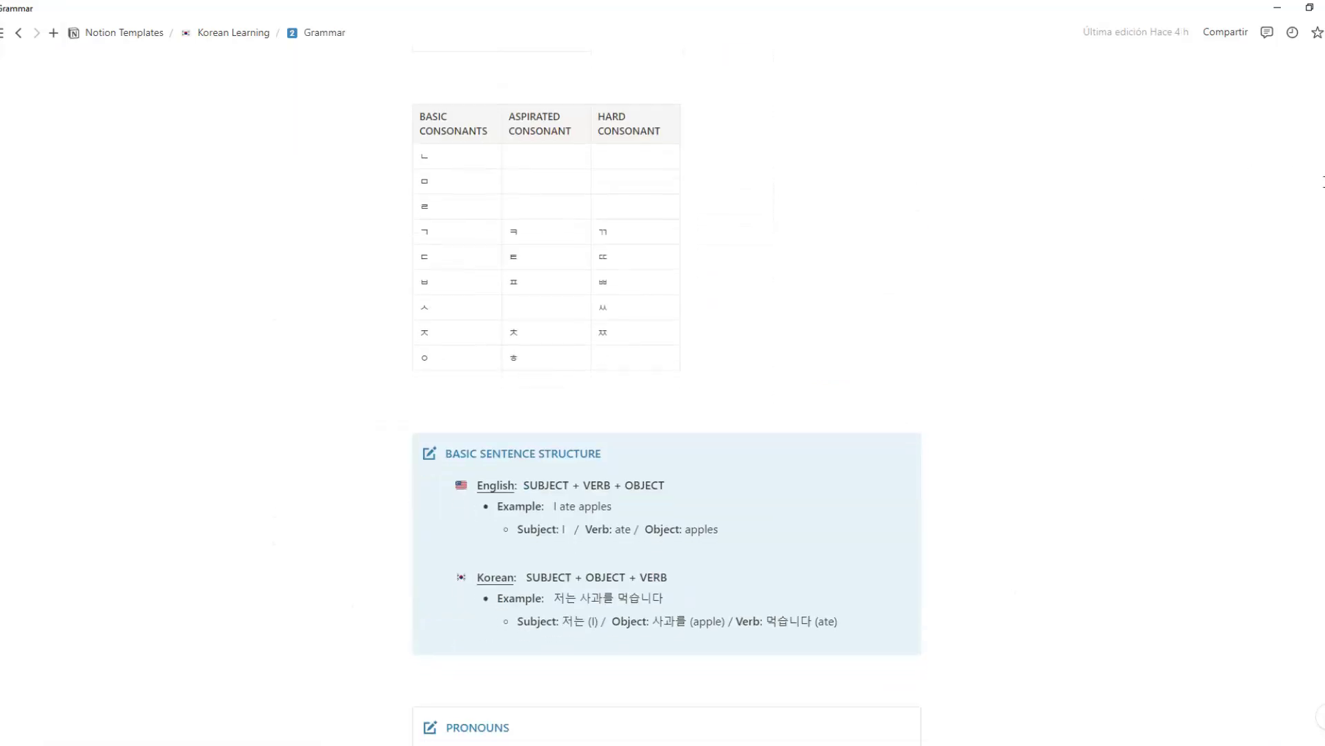
scroll(663, 372, "down", 20)
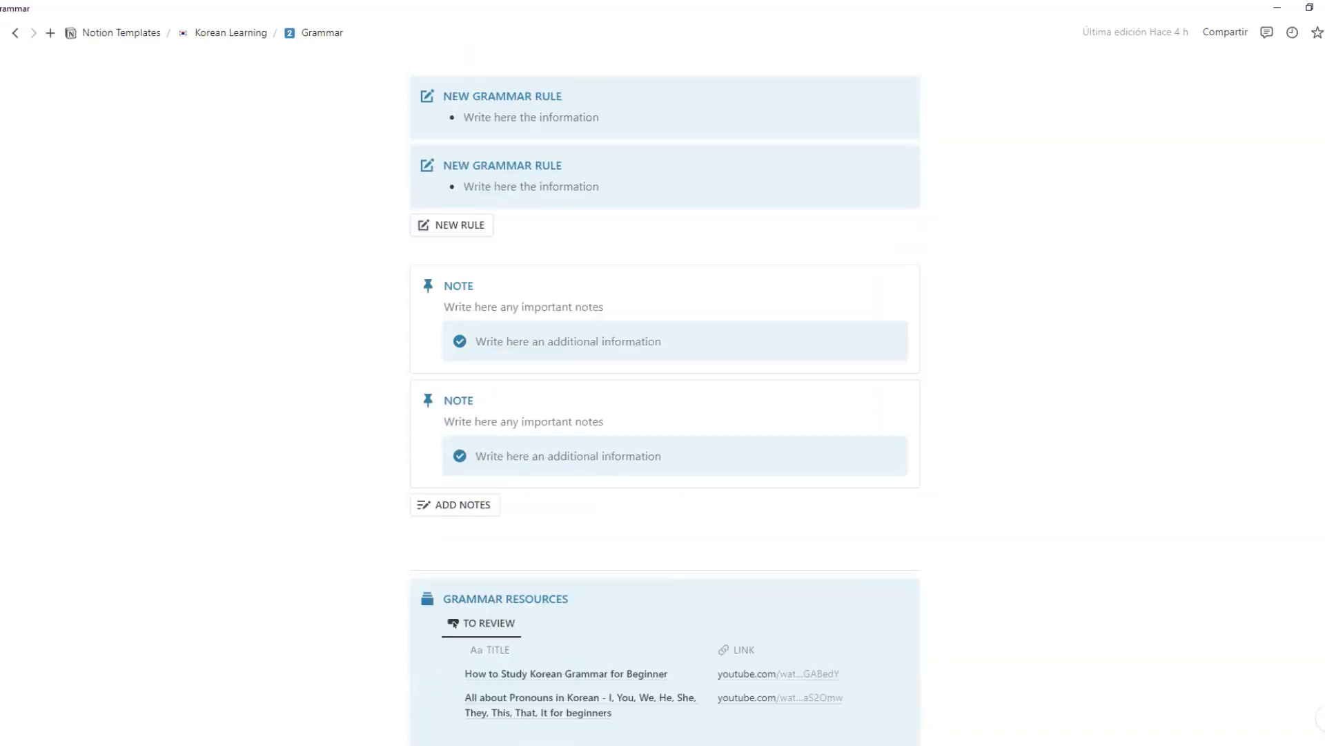
scroll(663, 373, "up", 2)
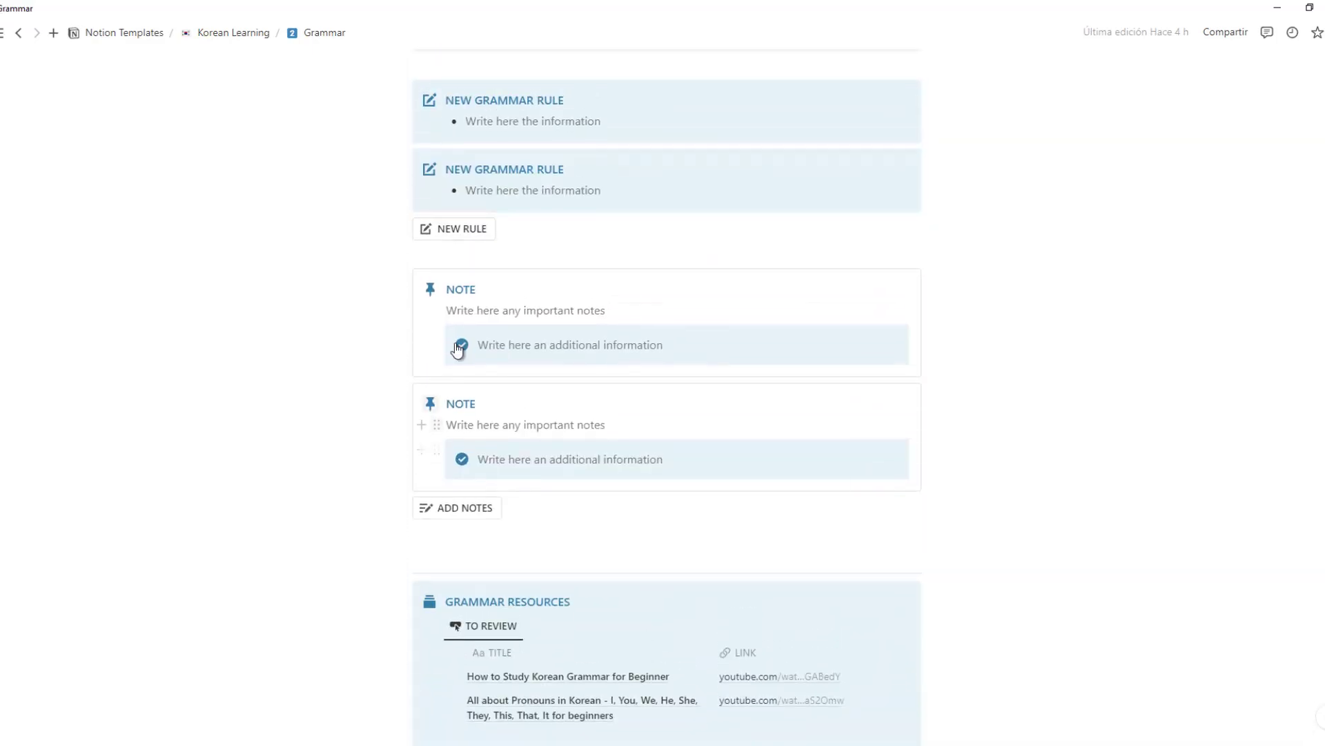
left_click(458, 230)
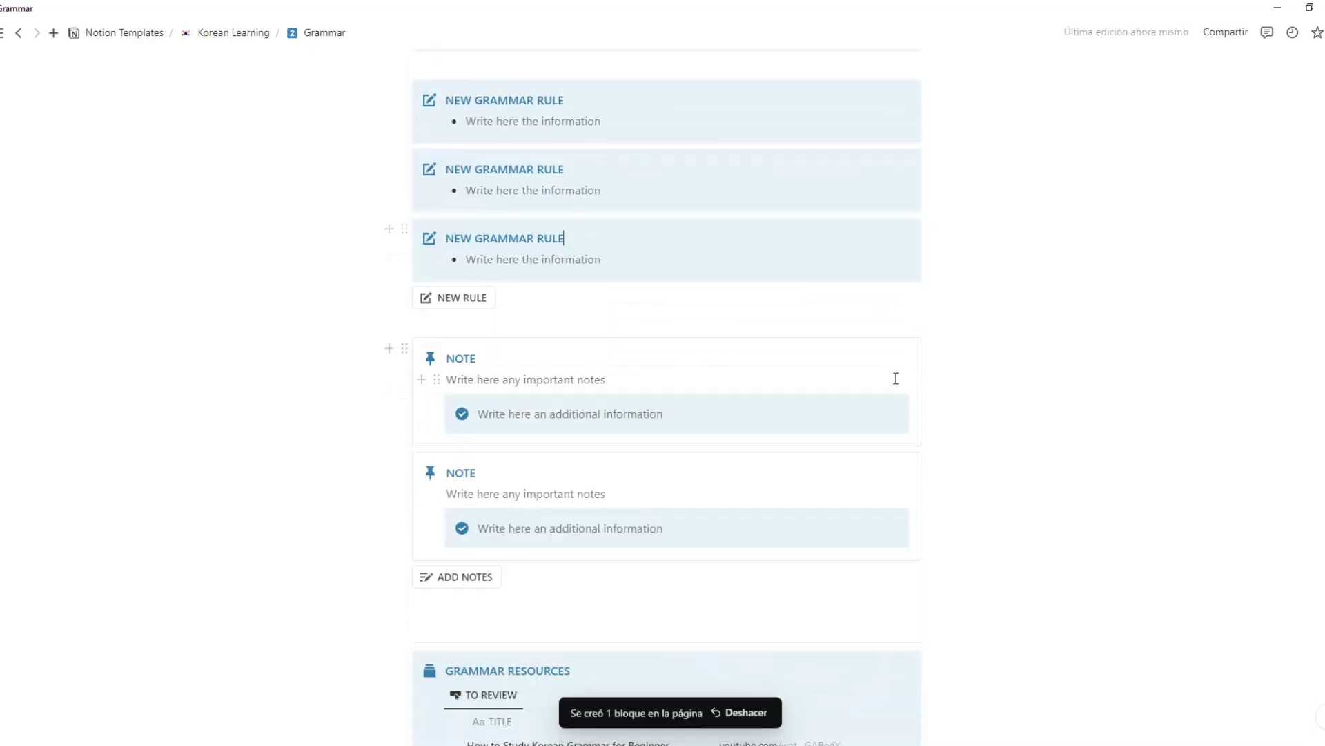
Add a note block above Grammar Resources, view the resources table and return to the Korean Learning page.
left_click(482, 582)
scroll(1006, 521, "down", 5)
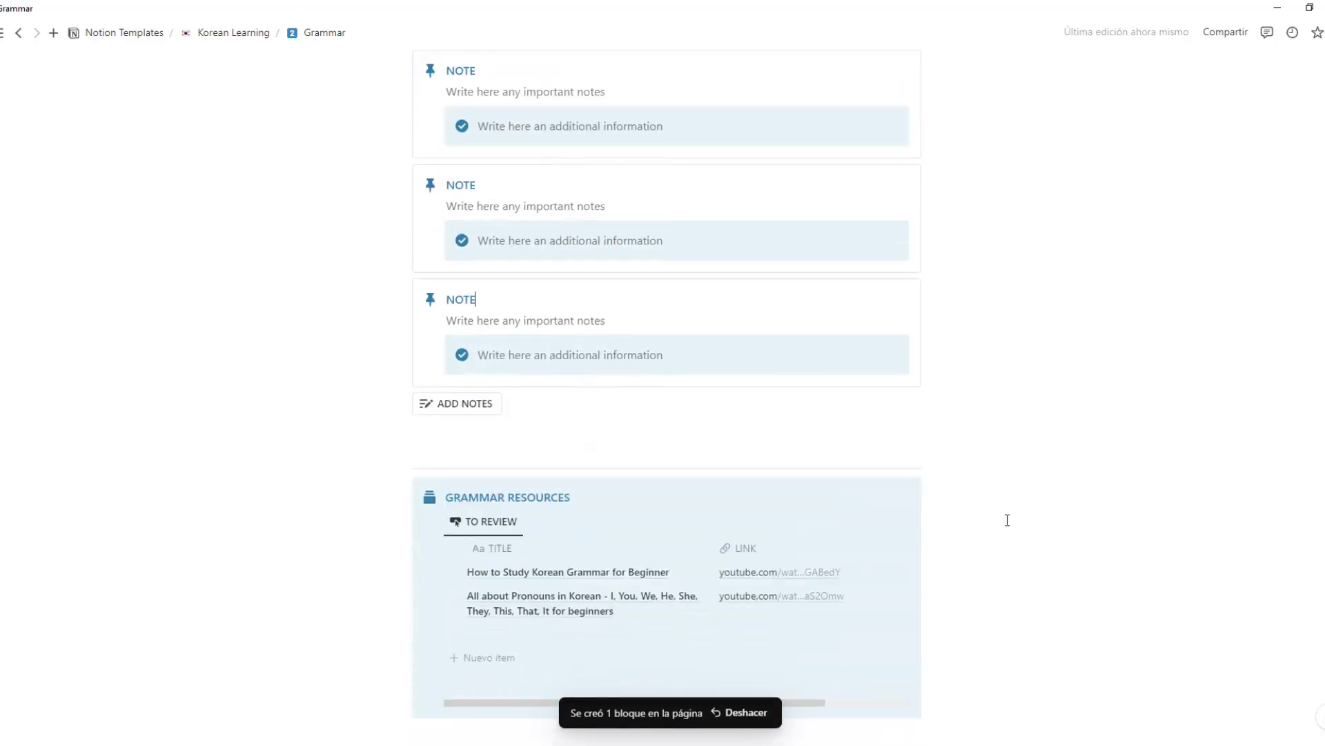
scroll(1009, 517, "down", 1)
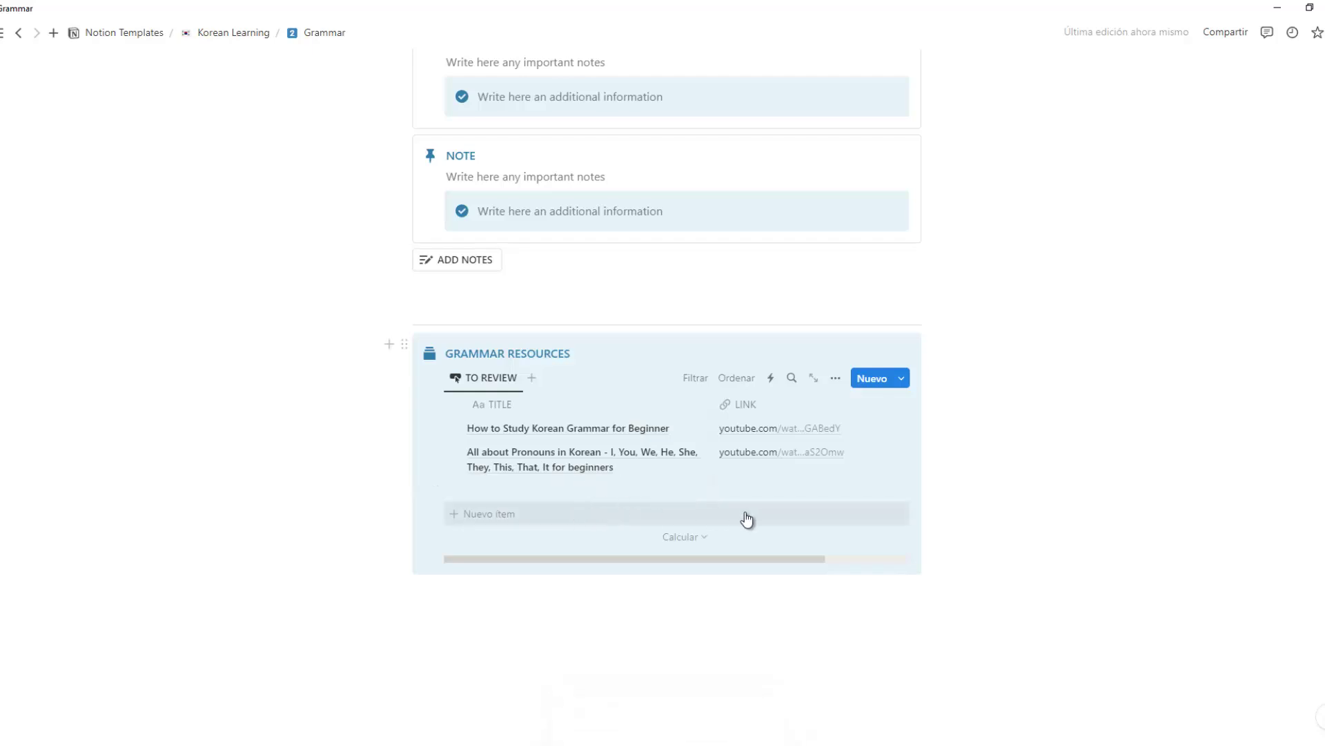
left_click(233, 34)
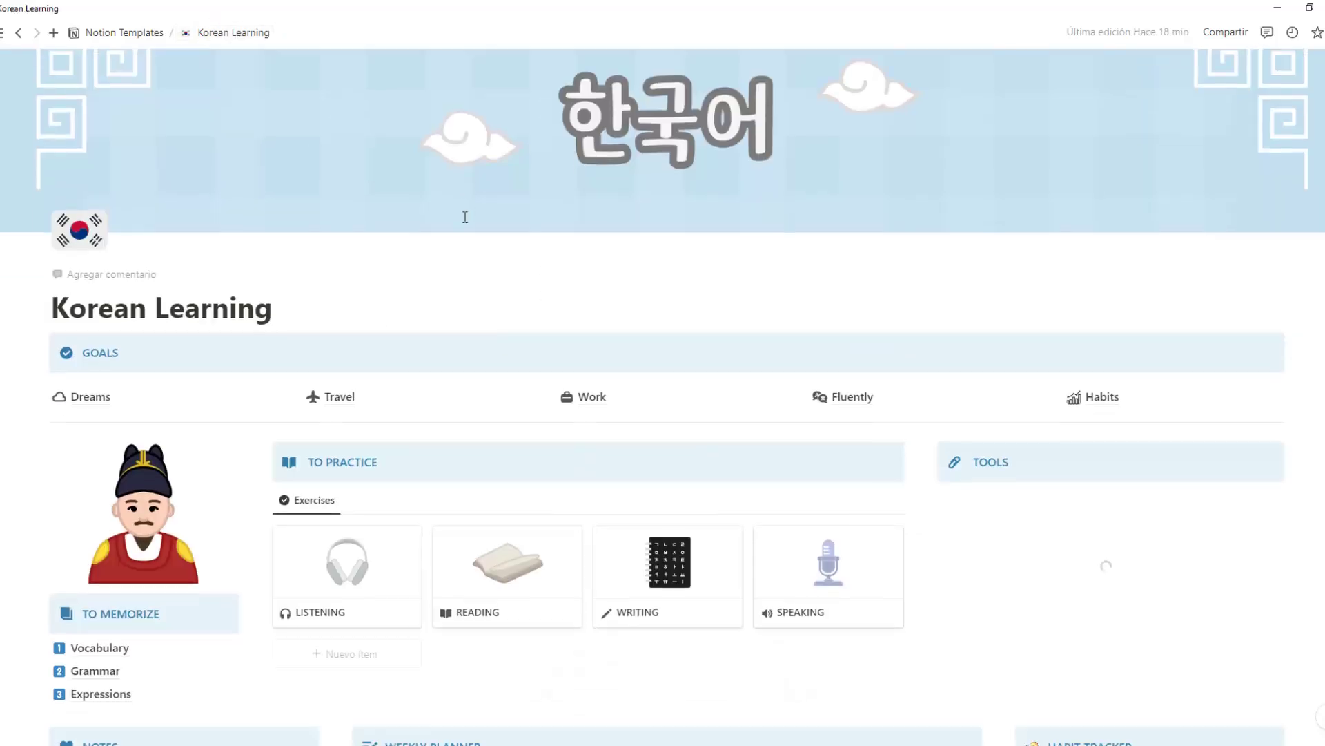
Open Expressions in the Flashcards view and show the translations on the 감사합니다 and 생일 축하해요 cards.
scroll(460, 217, "down", 3)
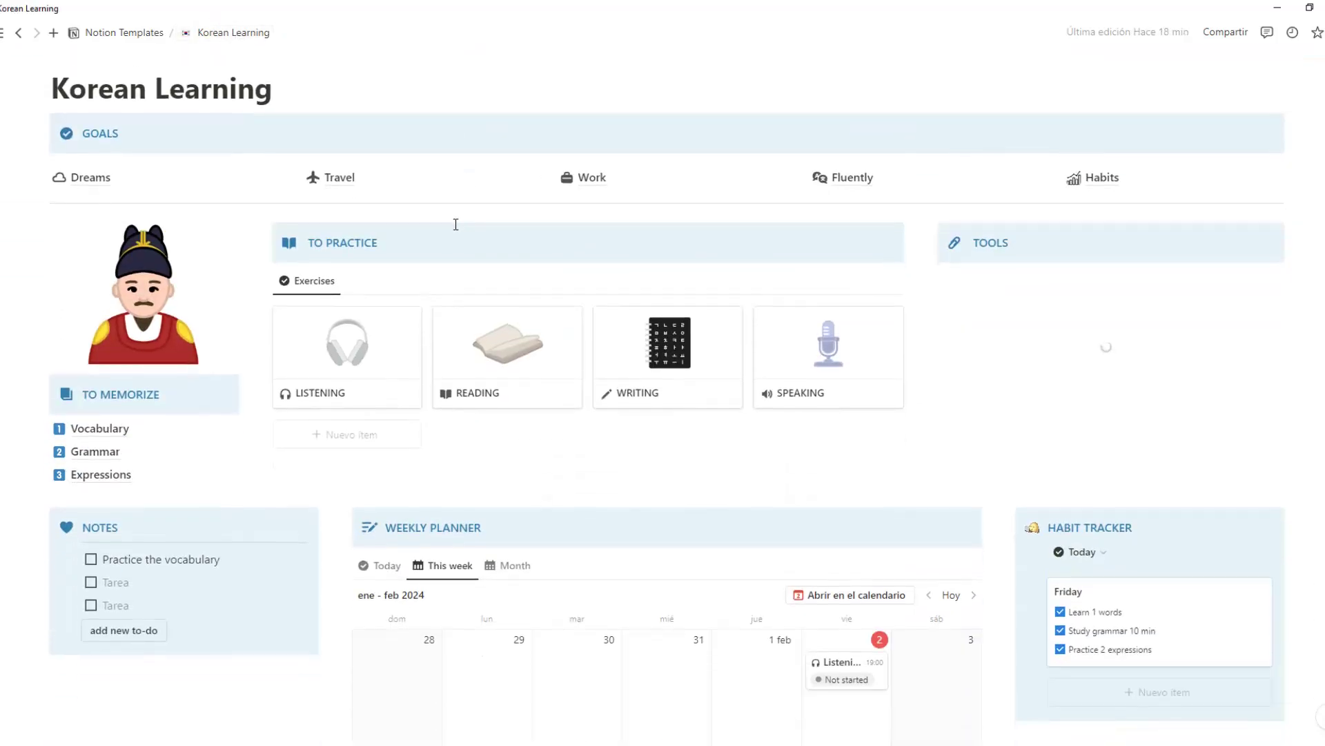
left_click(119, 475)
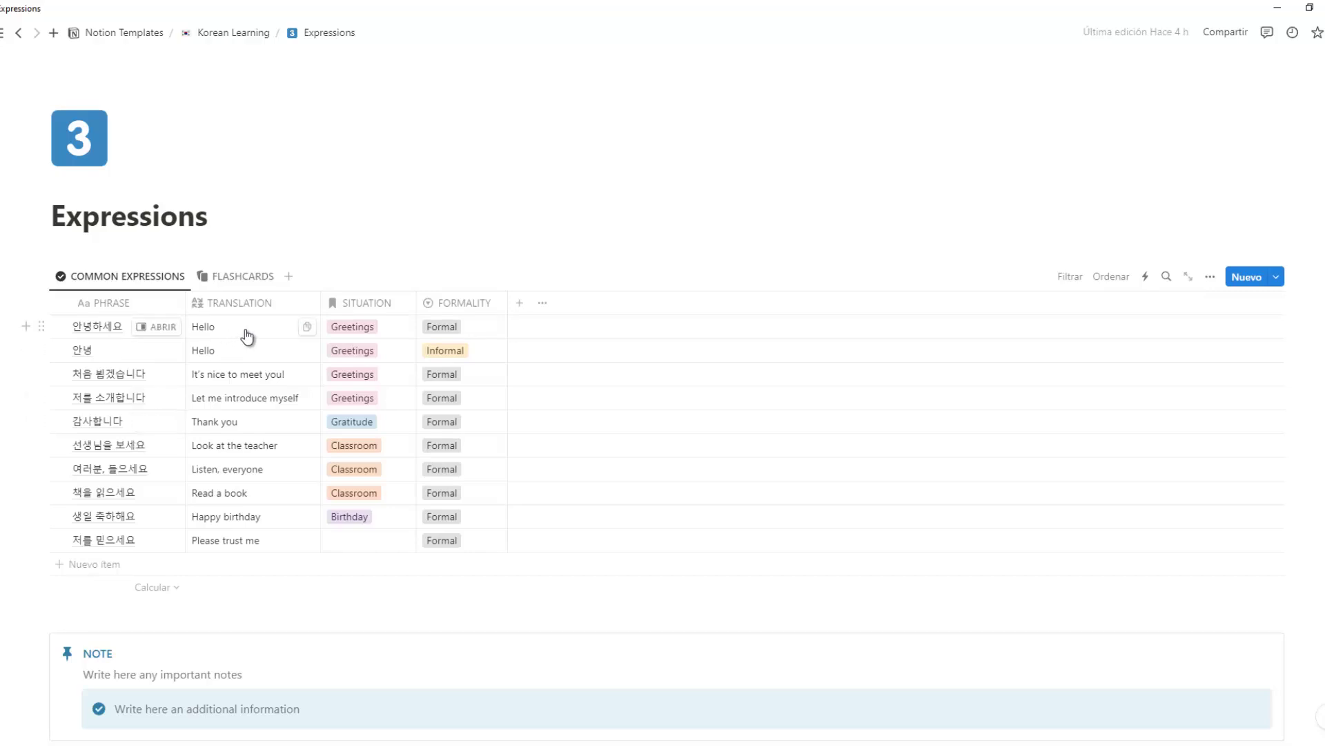
left_click(250, 279)
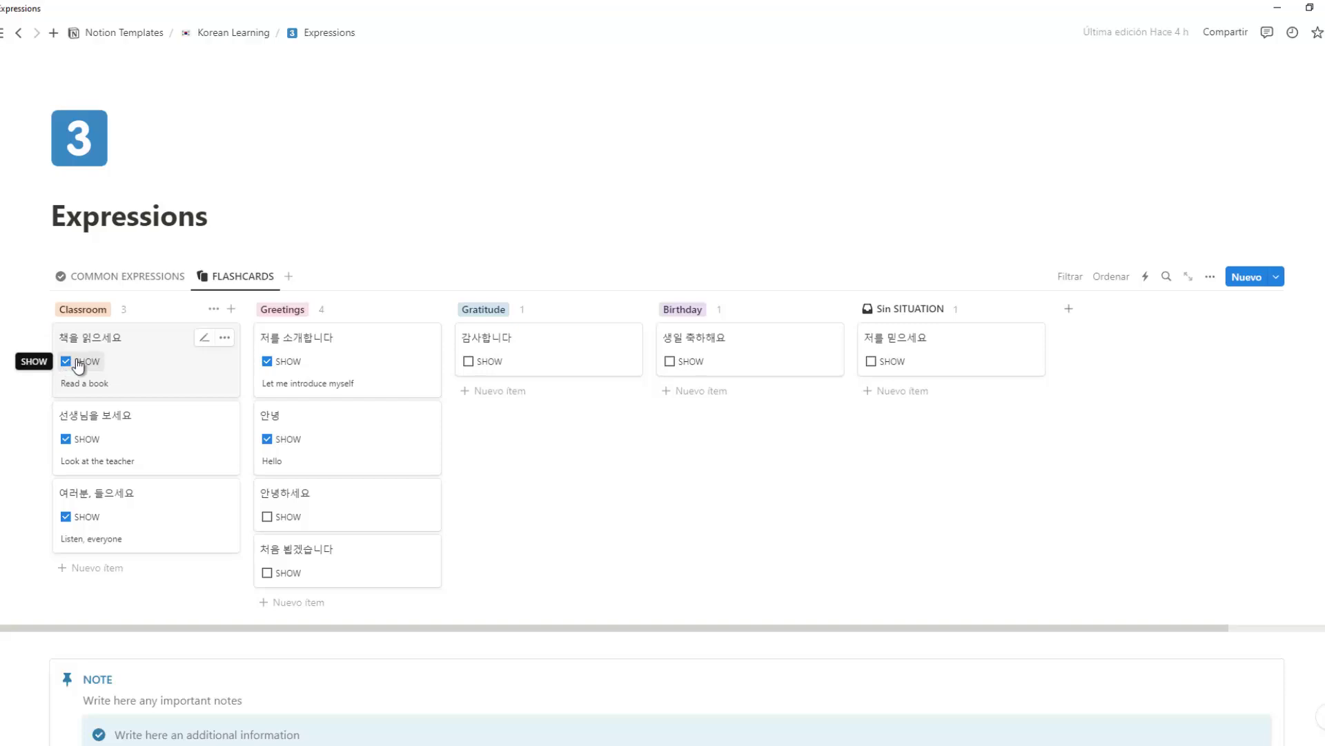
left_click(468, 361)
left_click(670, 361)
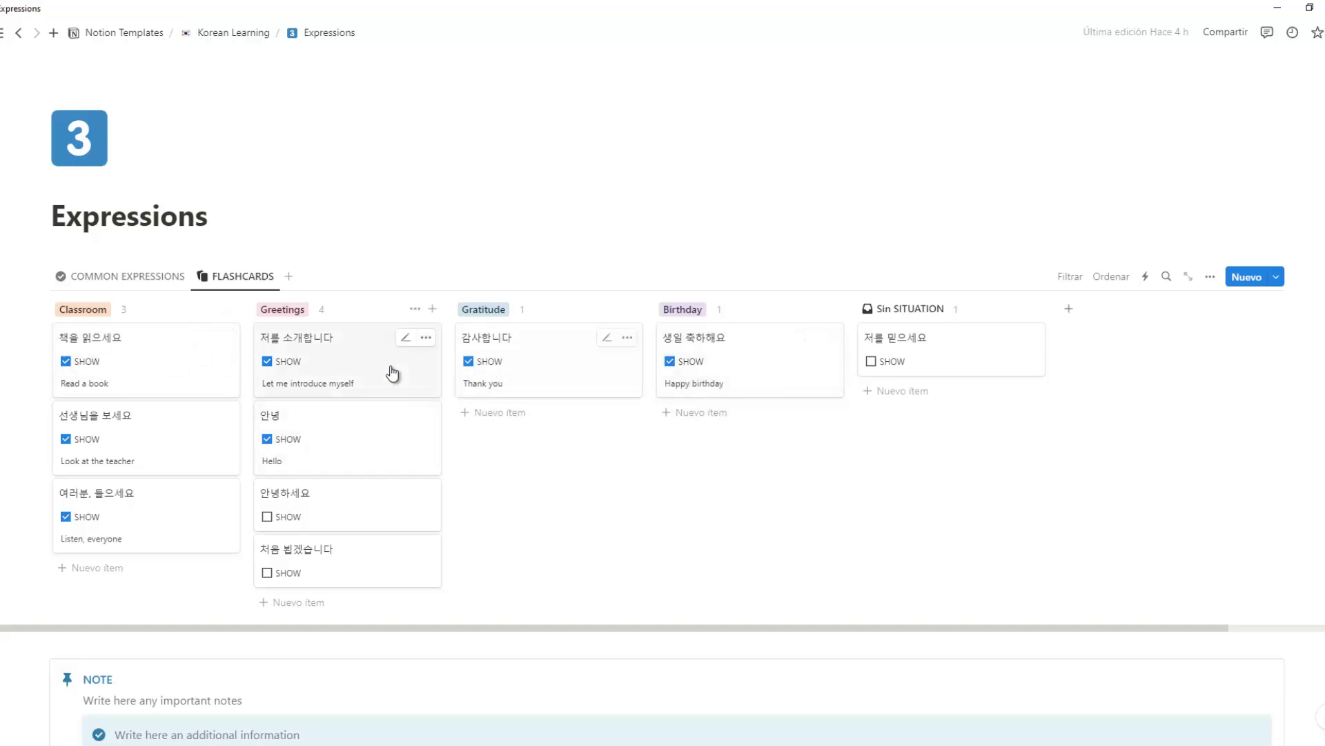
Add a note block below the Expressions flashcards and return to the Korean Learning page.
scroll(335, 452, "down", 4)
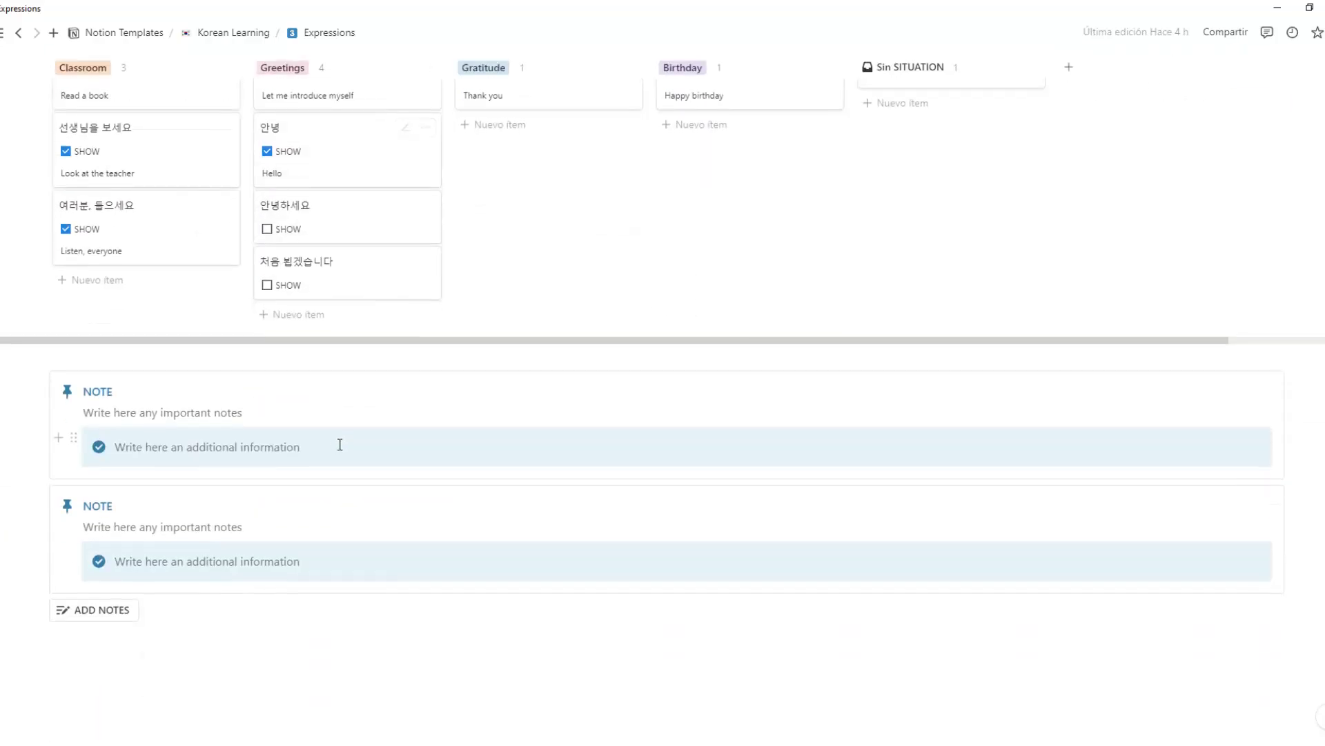
left_click(126, 606)
scroll(587, 579, "down", 1)
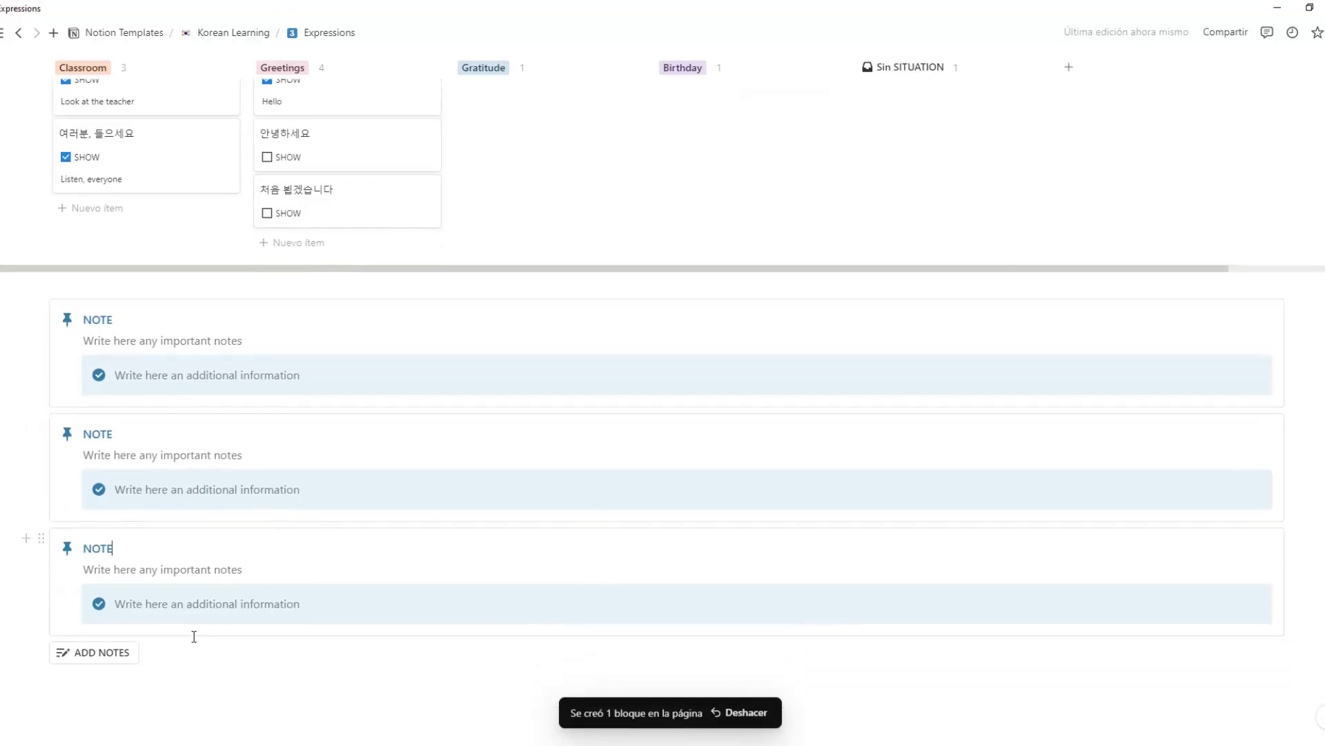
left_click(241, 34)
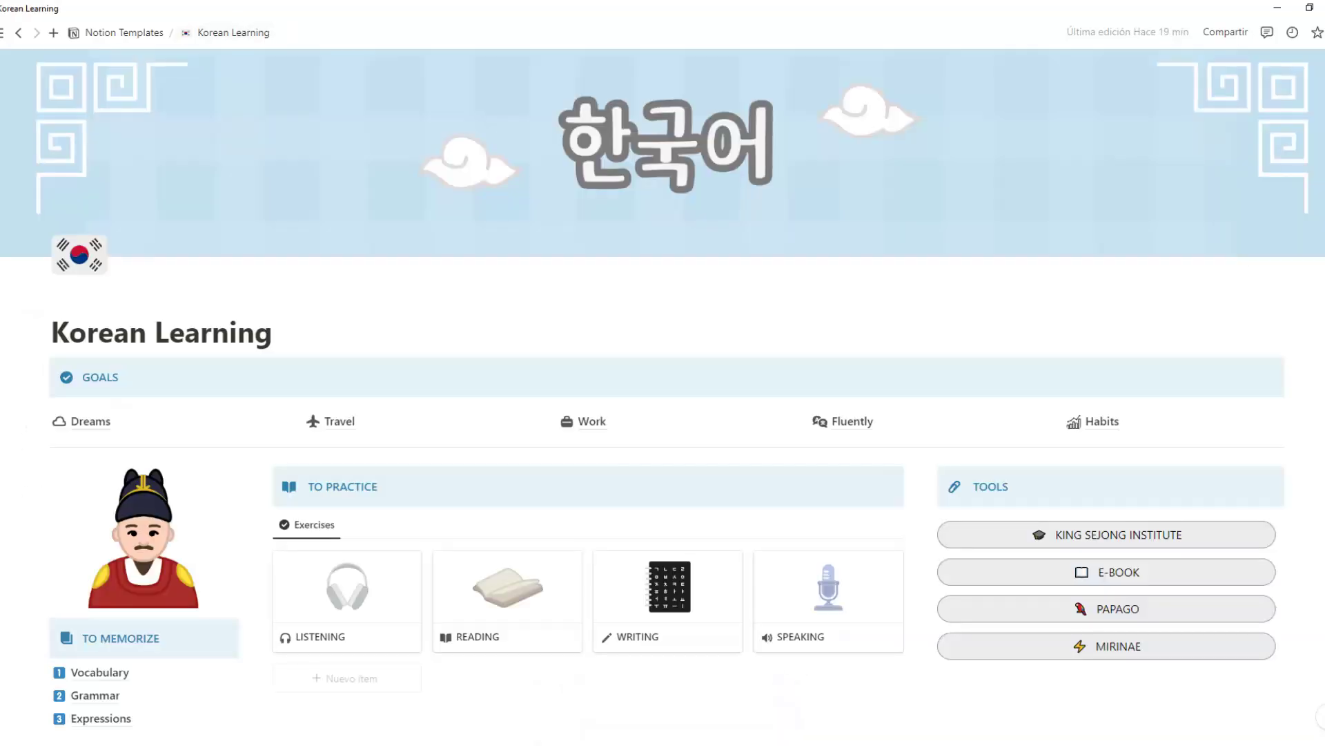
Open the Blue Hour song from the LISTENING exercise's playlist and review its lyrics and translation.
scroll(373, 594, "down", 1)
left_click(363, 586)
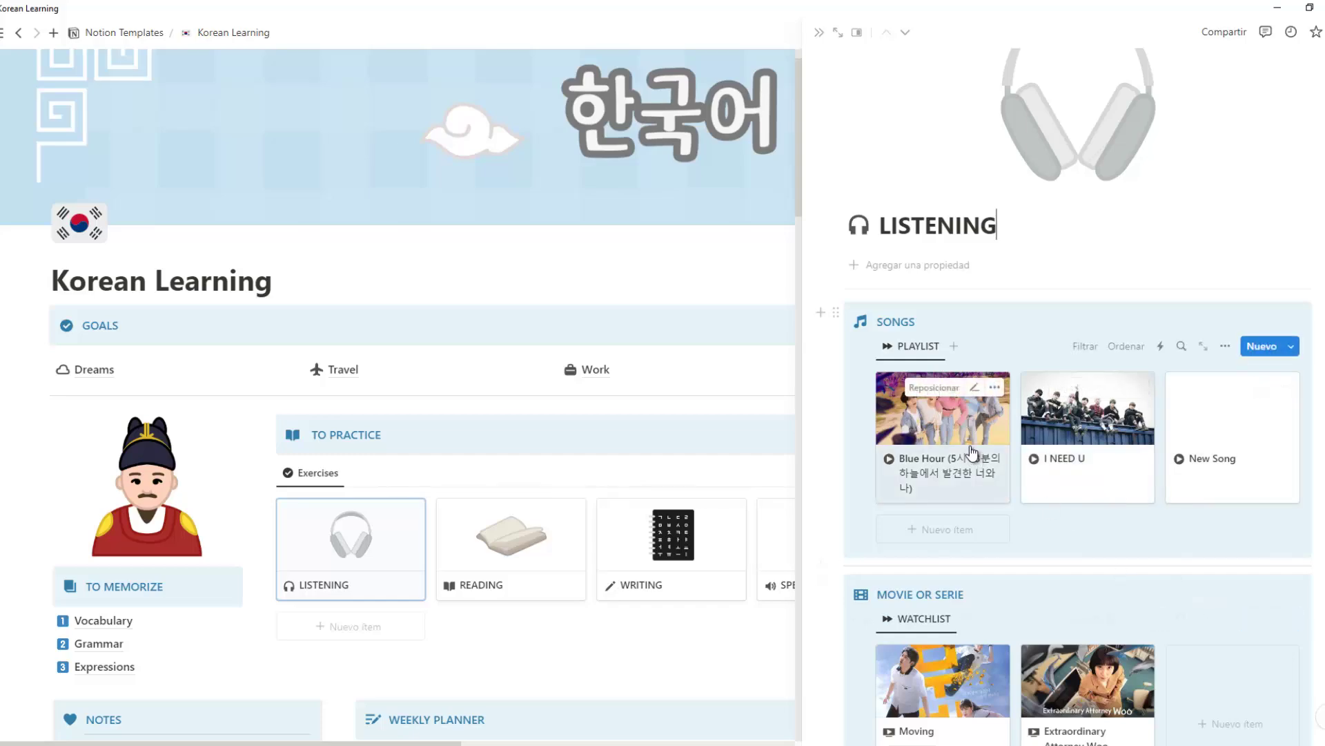
left_click(971, 452)
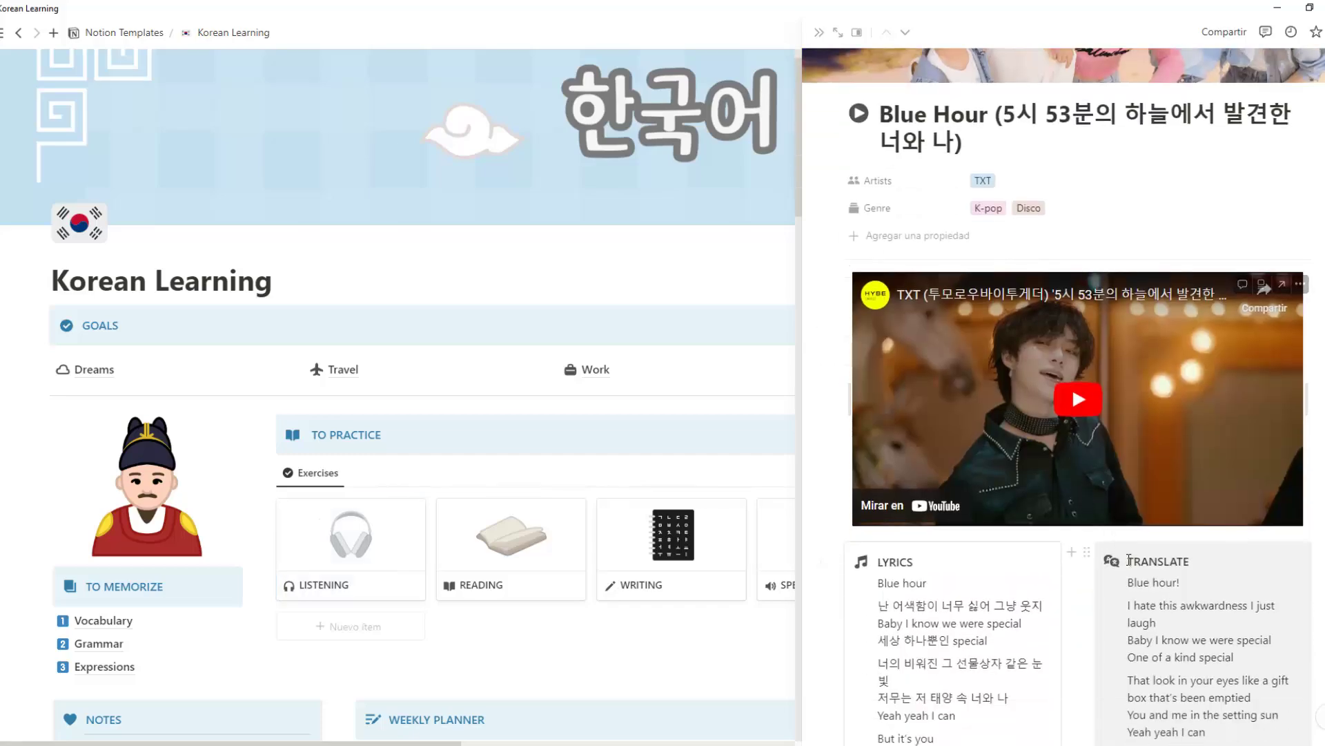
scroll(1129, 561, "down", 2)
scroll(1129, 560, "down", 5)
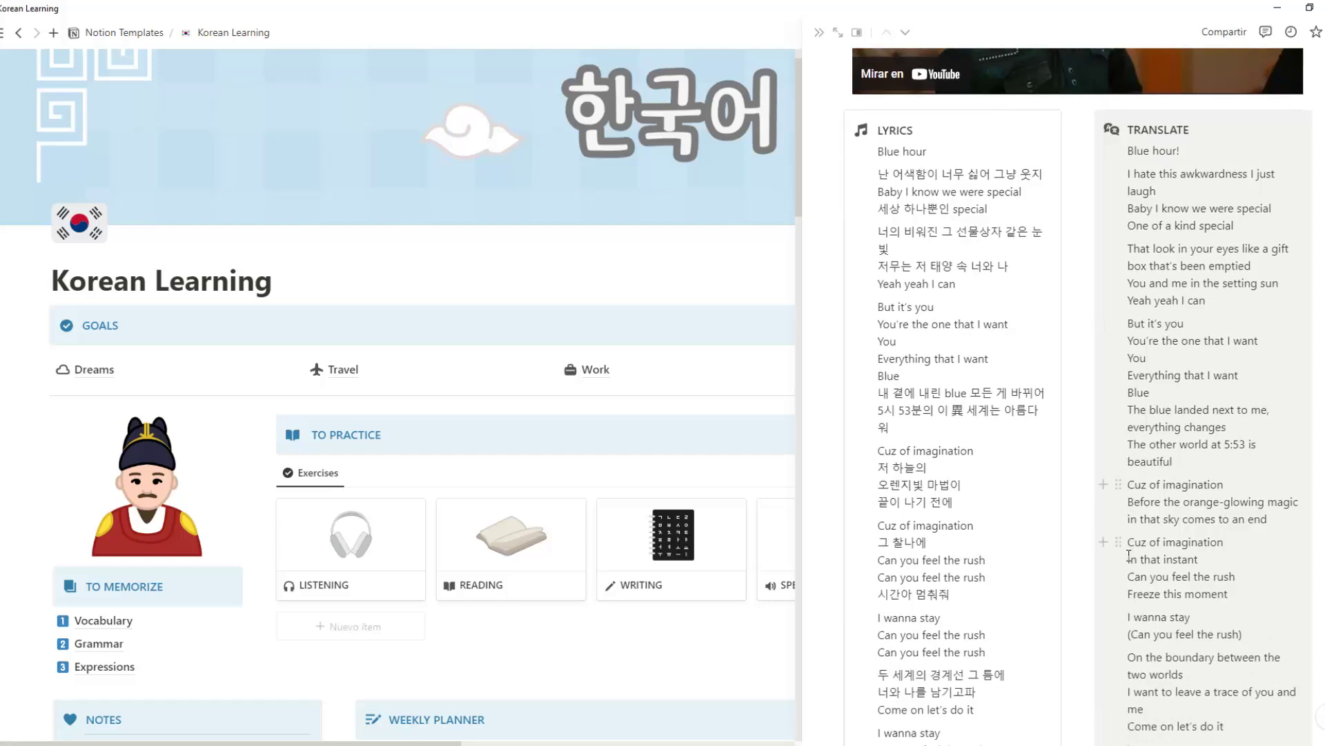
scroll(832, 64, "up", 8)
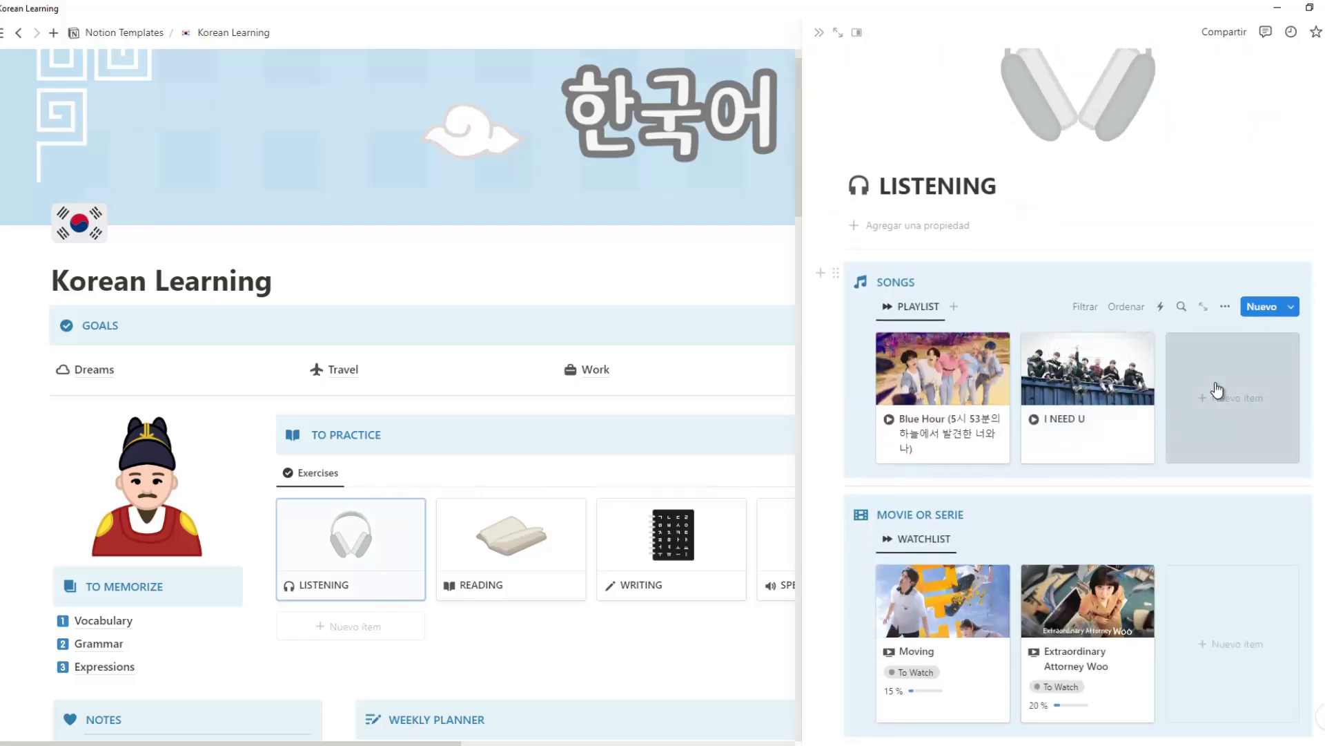
Add a playlist entry using the New Song template and go back to the LISTENING page.
left_click(1233, 398)
left_click(913, 319)
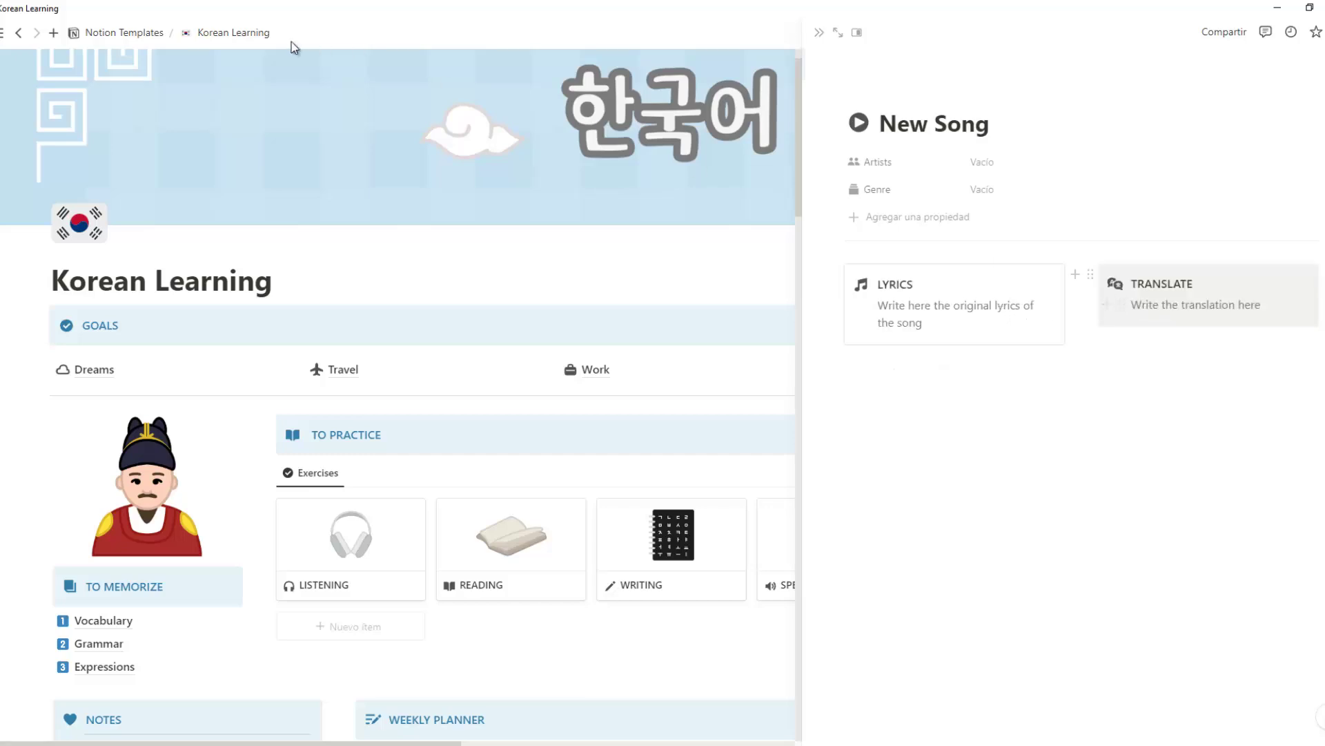
left_click(17, 32)
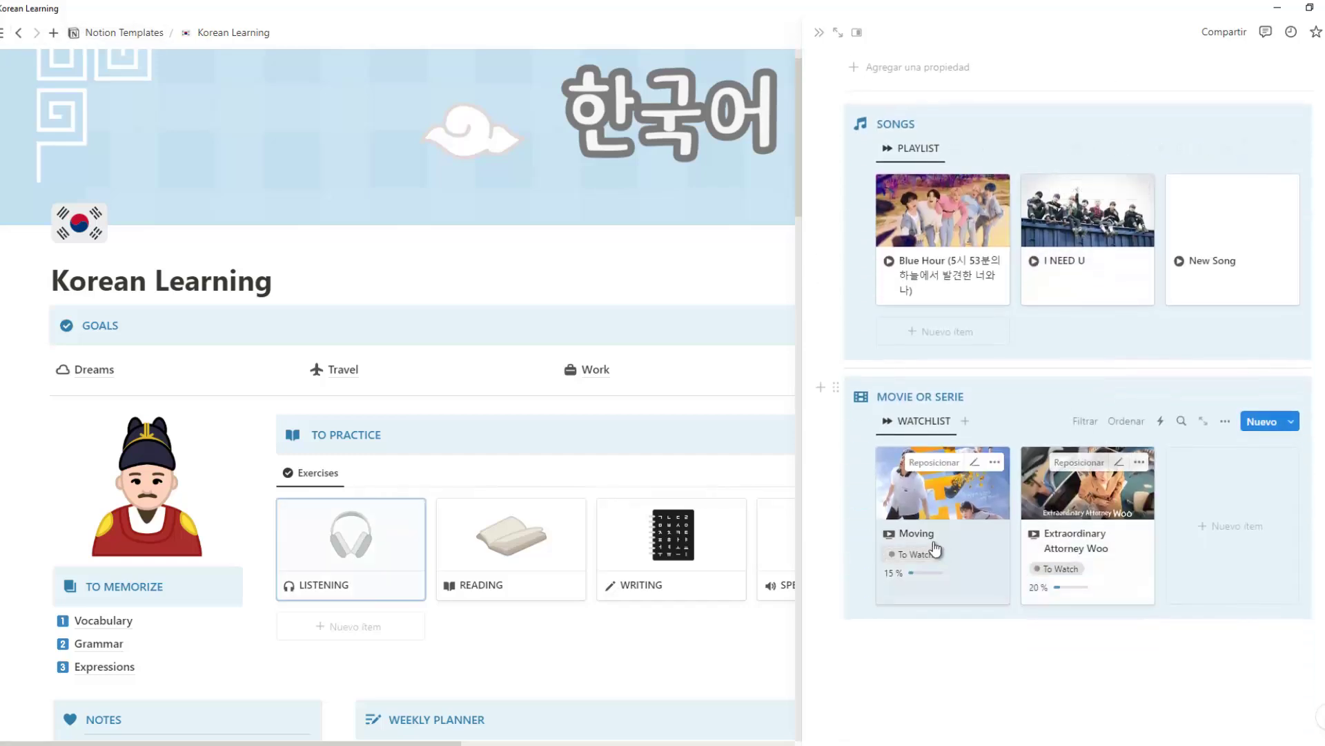
Open Moving from the watchlist and set its Current Episodes to 5.
left_click(974, 496)
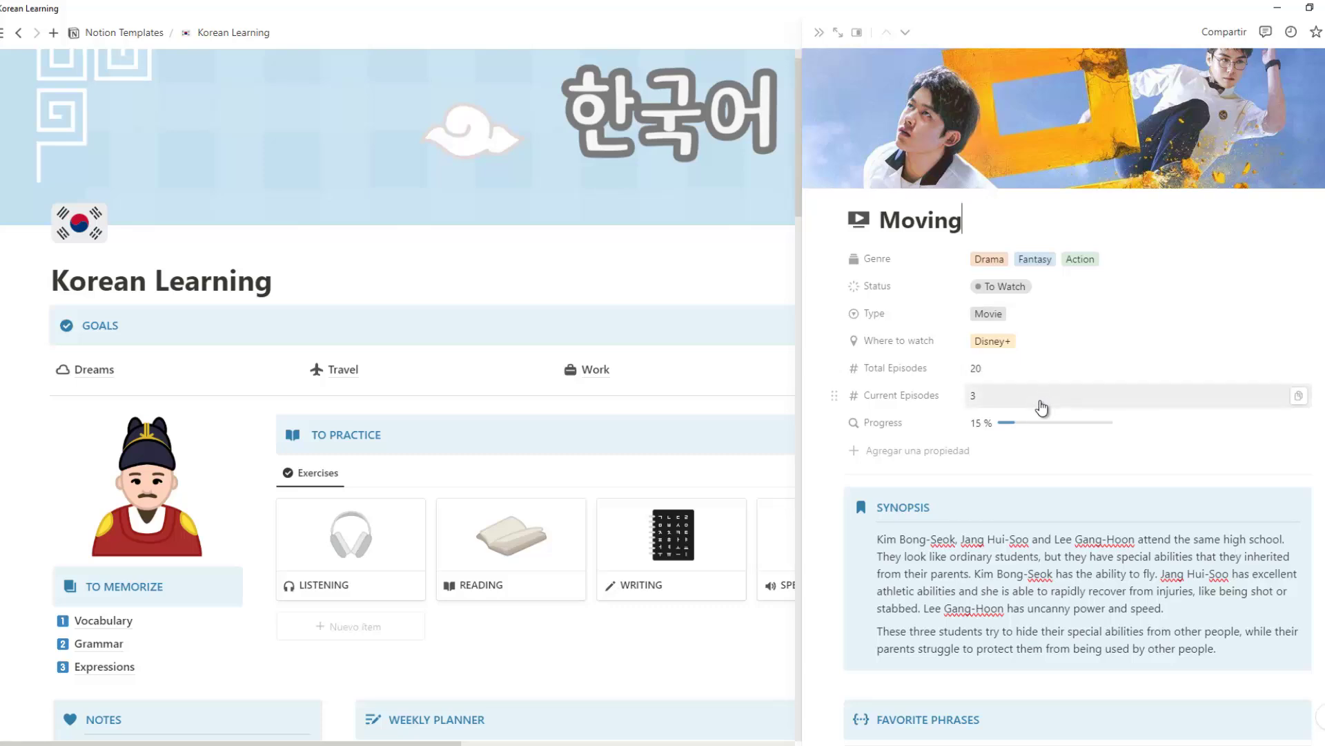
left_click(1017, 392)
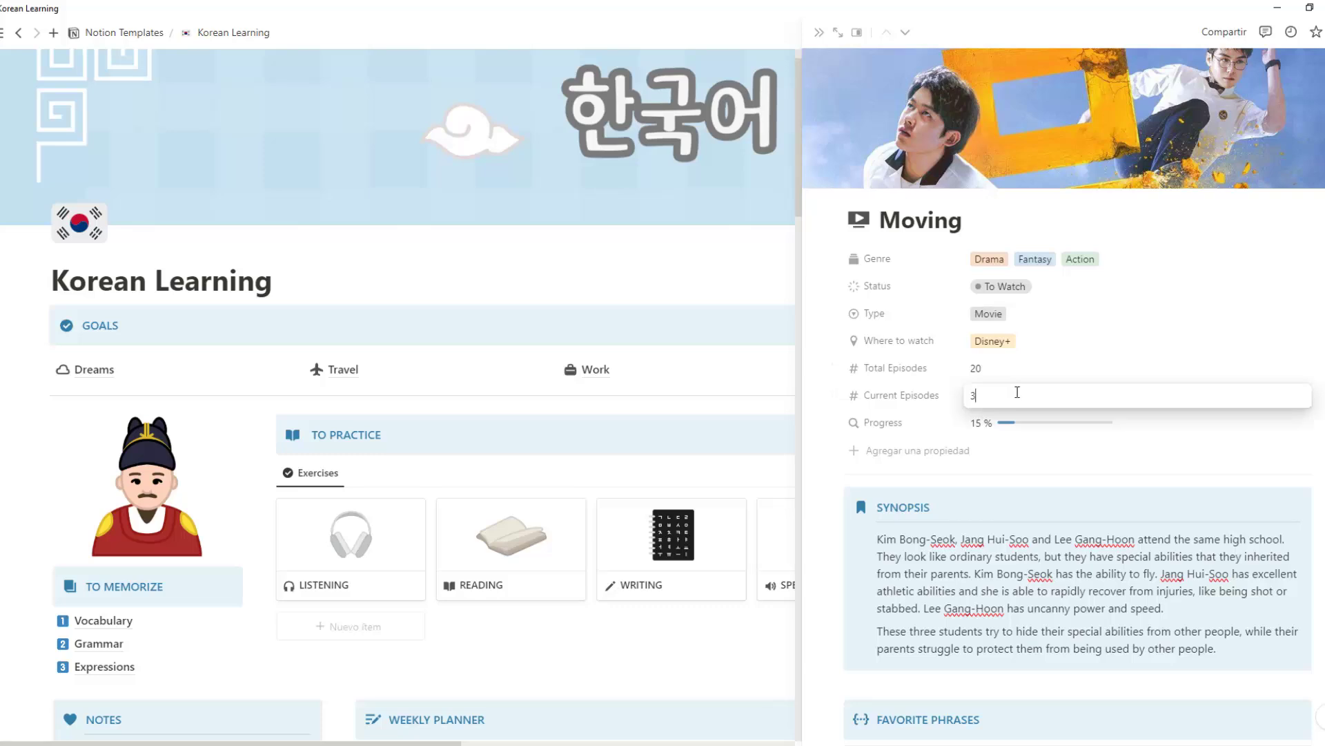
key("BackSpace")
type("4")
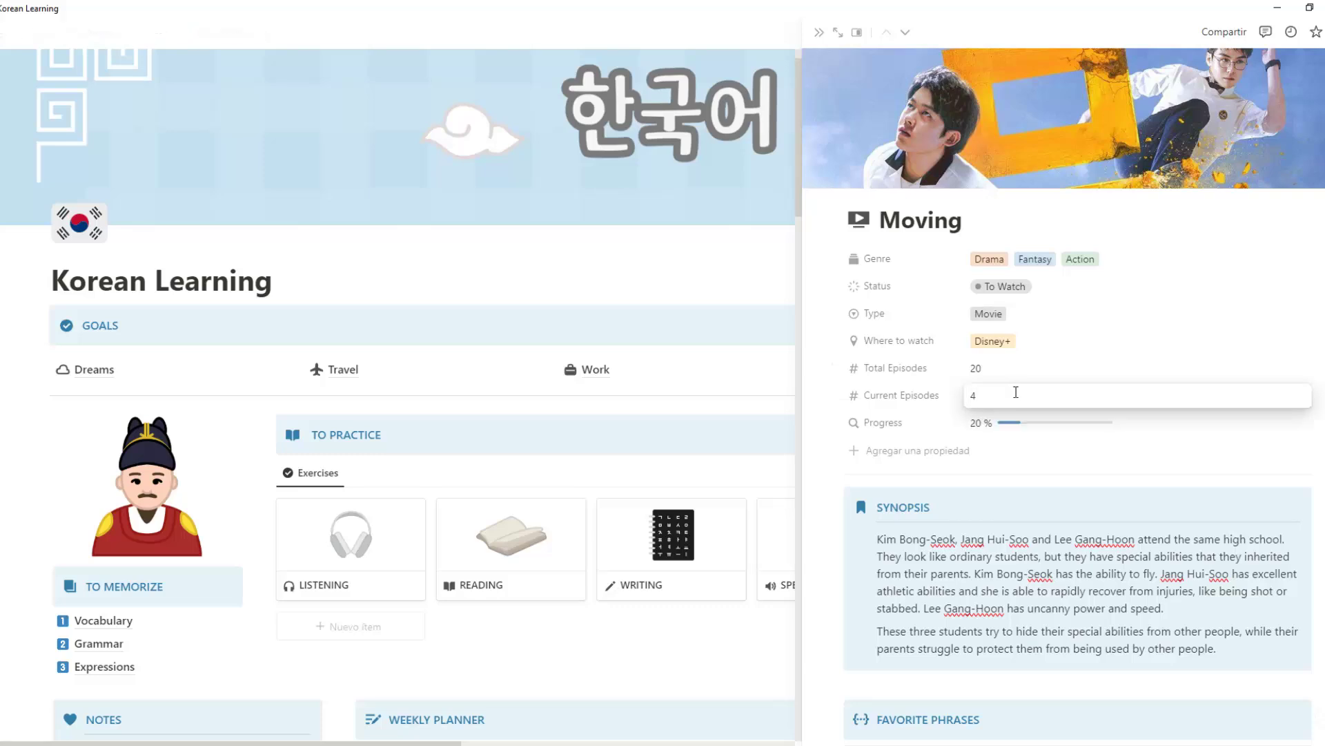
key("BackSpace")
type("5")
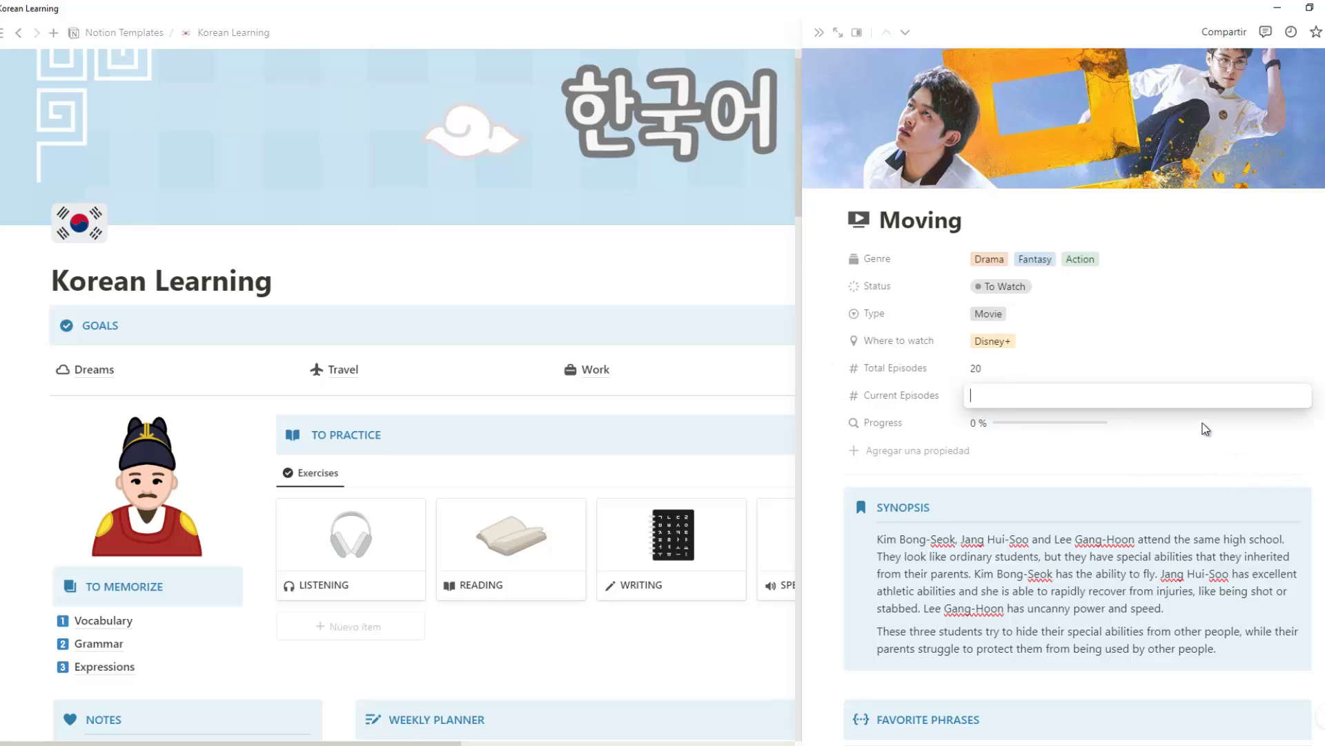
left_click(1320, 500)
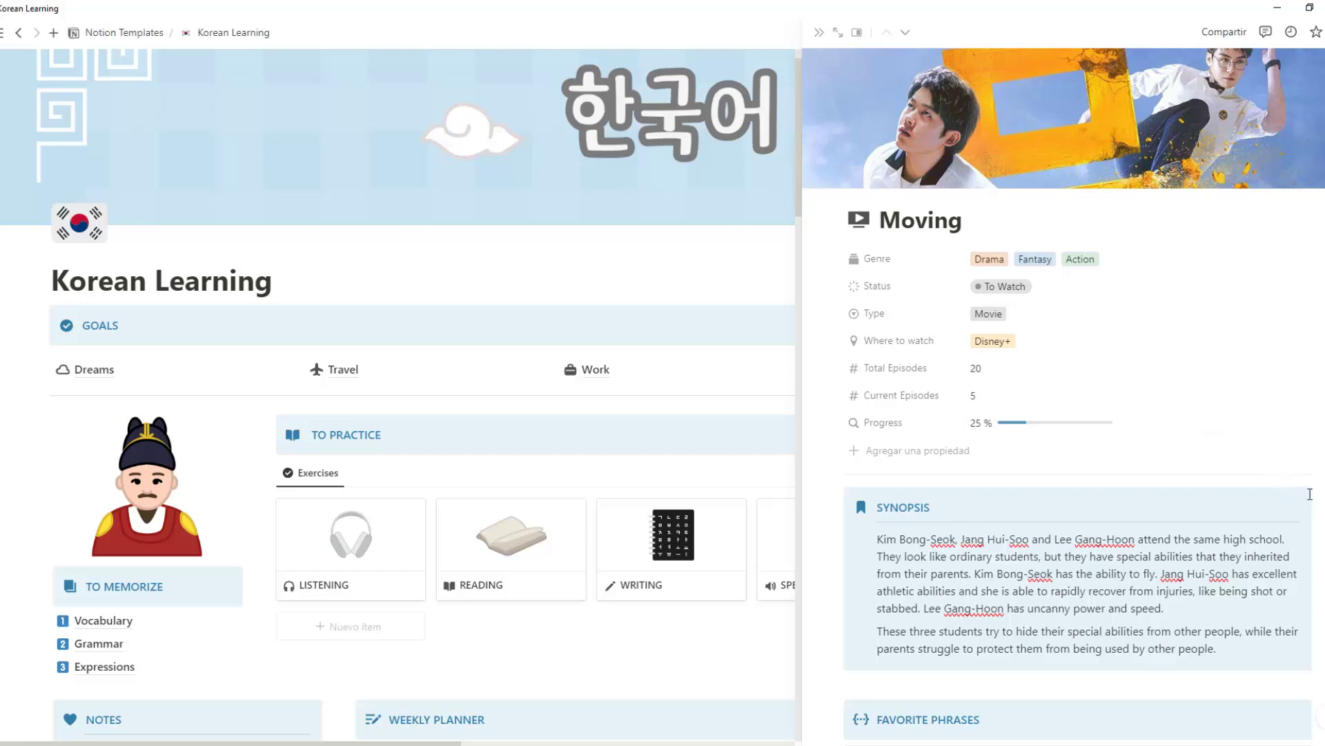
Add a new phrase block to the Favorite Phrases section of the Moving page.
scroll(1180, 497, "down", 3)
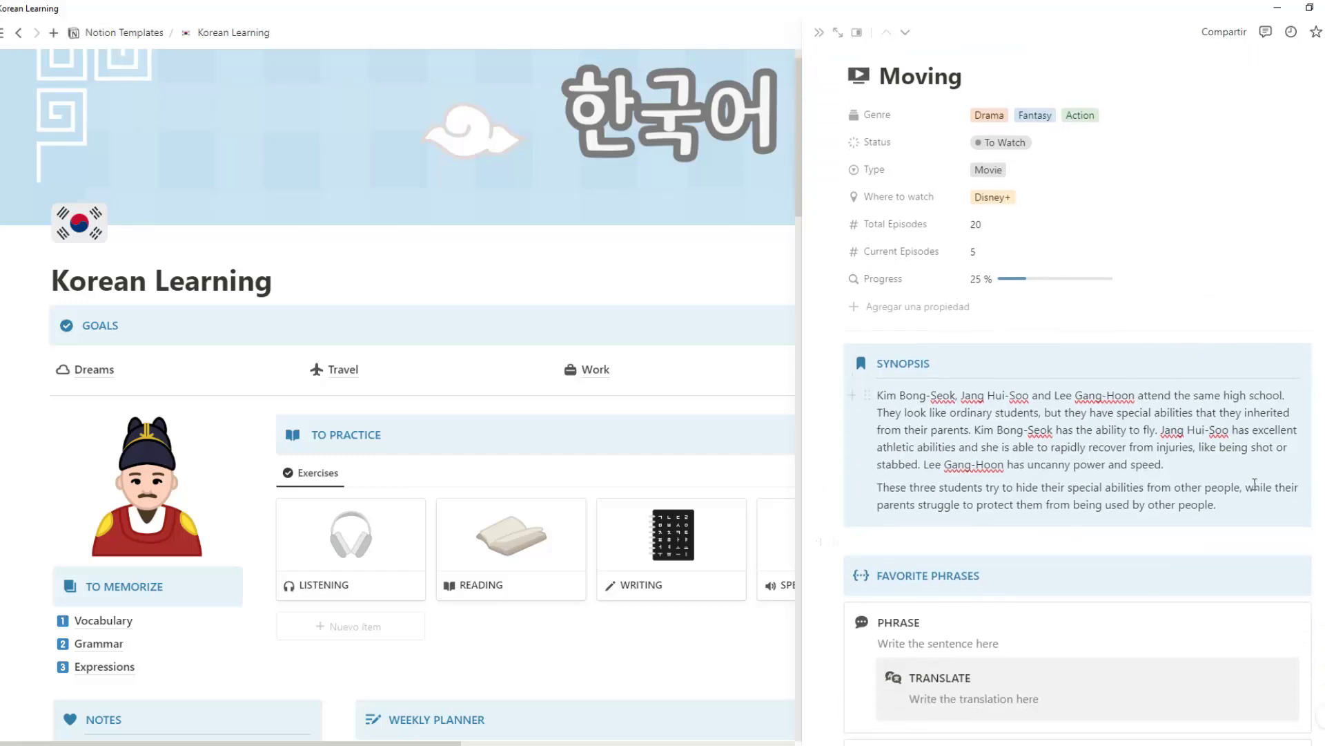
scroll(1160, 479, "down", 3)
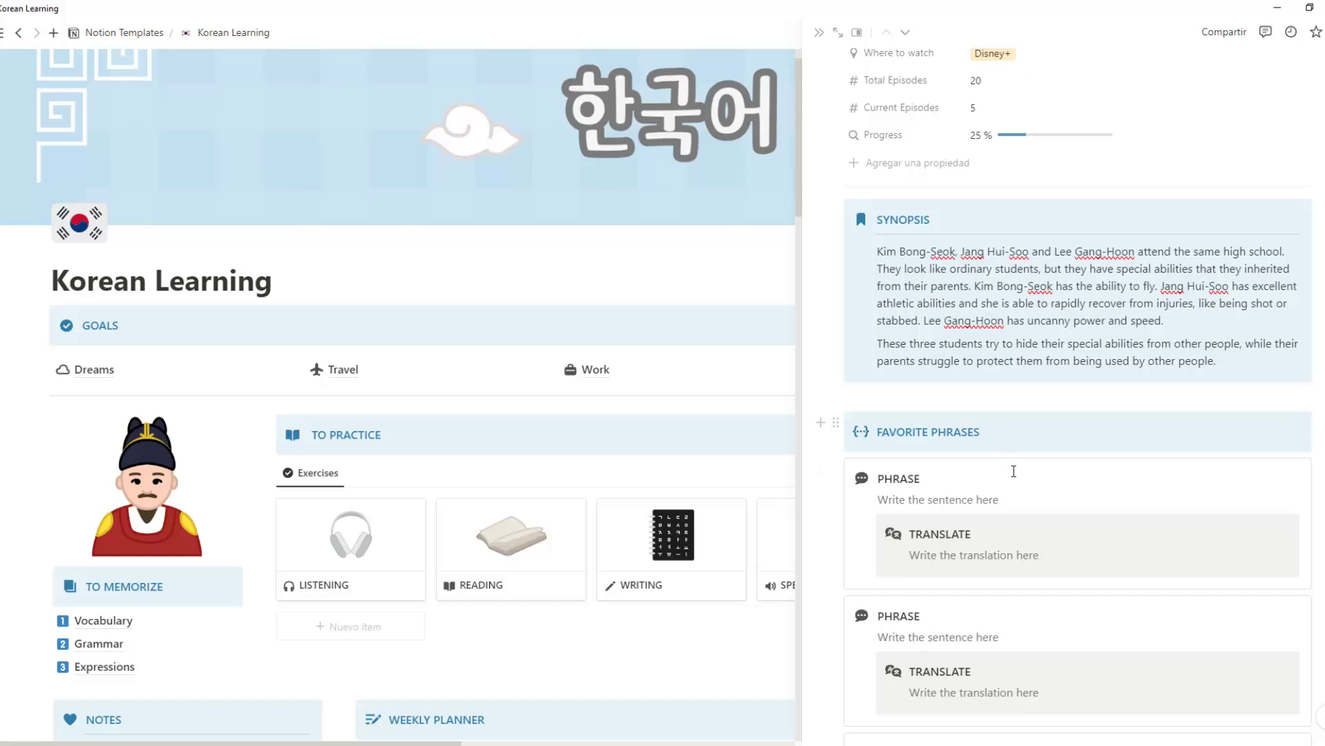
scroll(1019, 584, "down", 3)
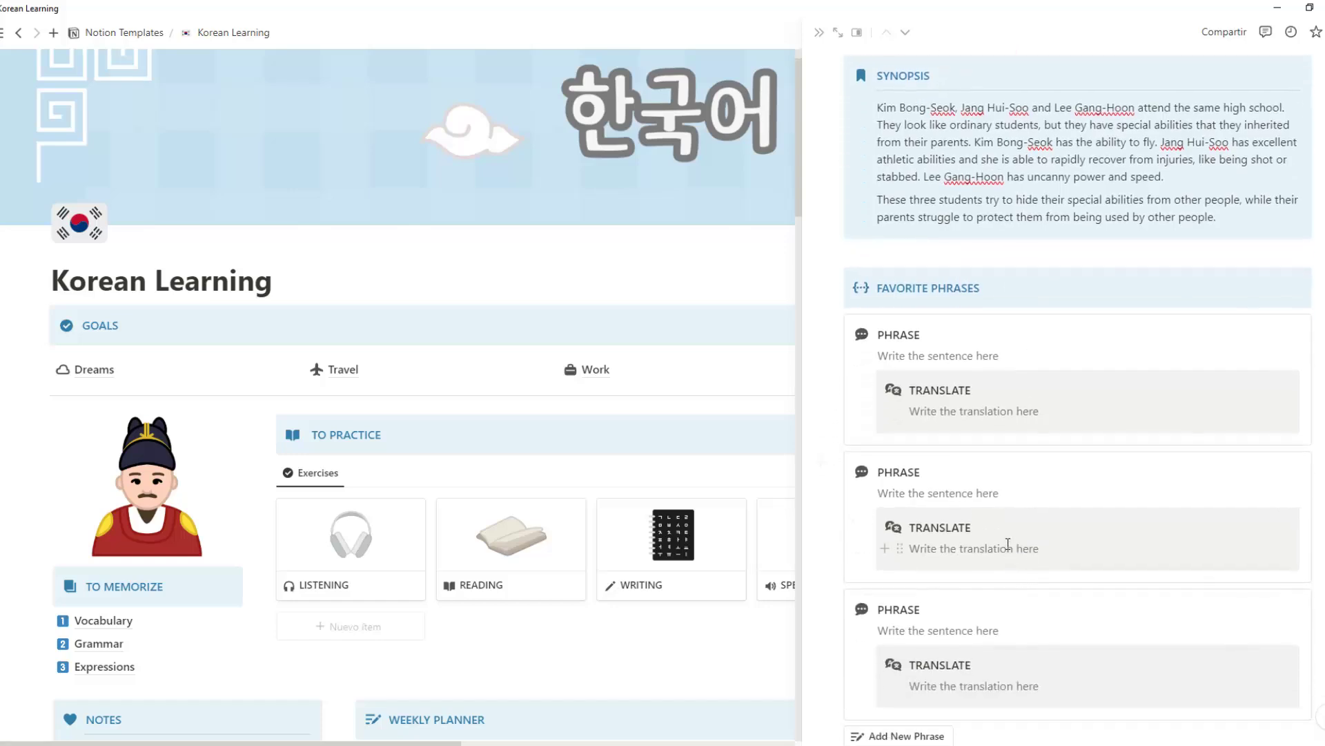
scroll(1008, 543, "down", 3)
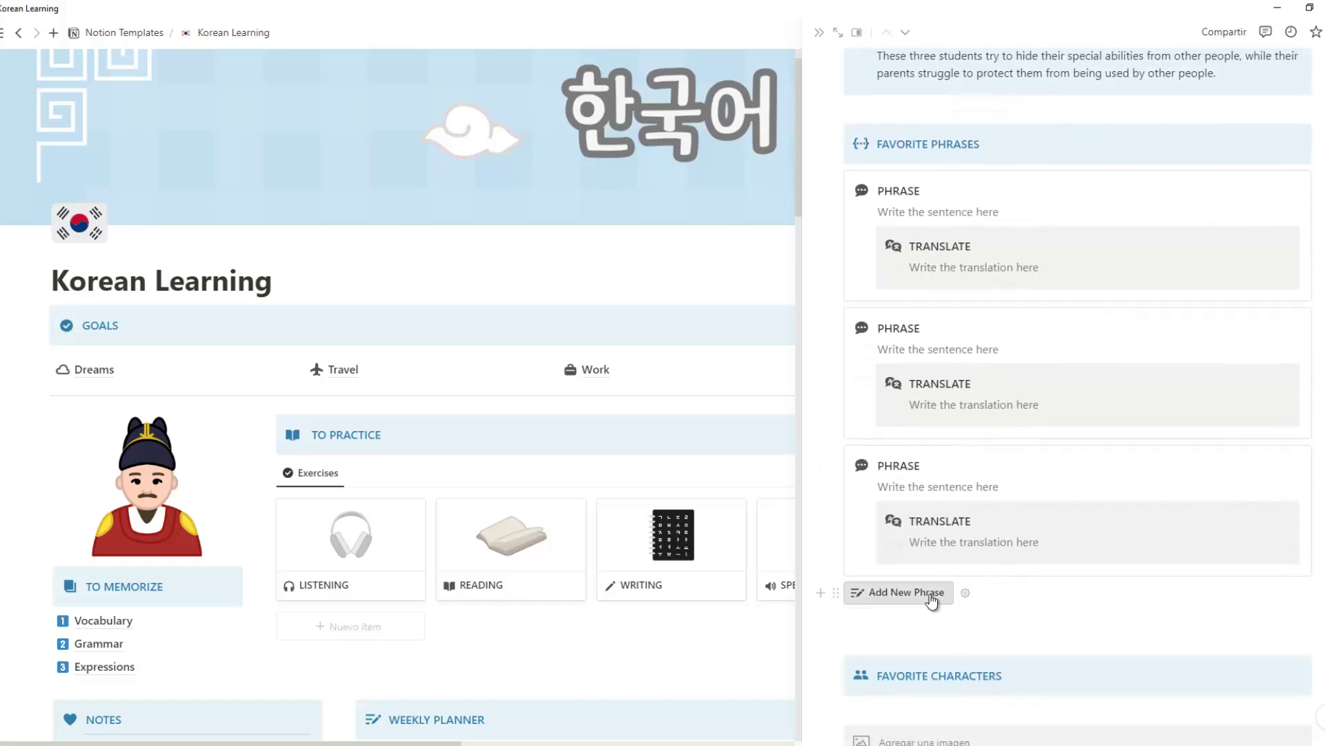
left_click(932, 595)
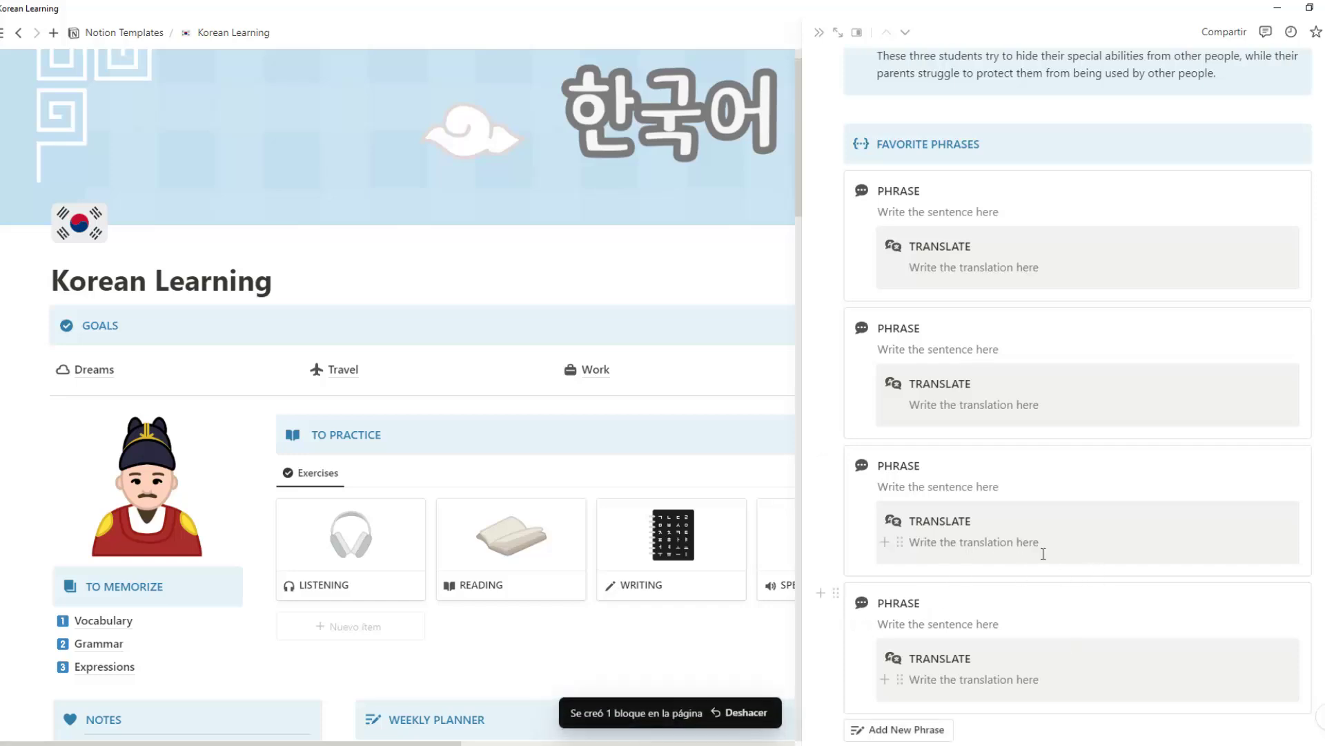
Open and dismiss the image options for the first favorite character, then view the Review section.
scroll(1043, 554, "down", 10)
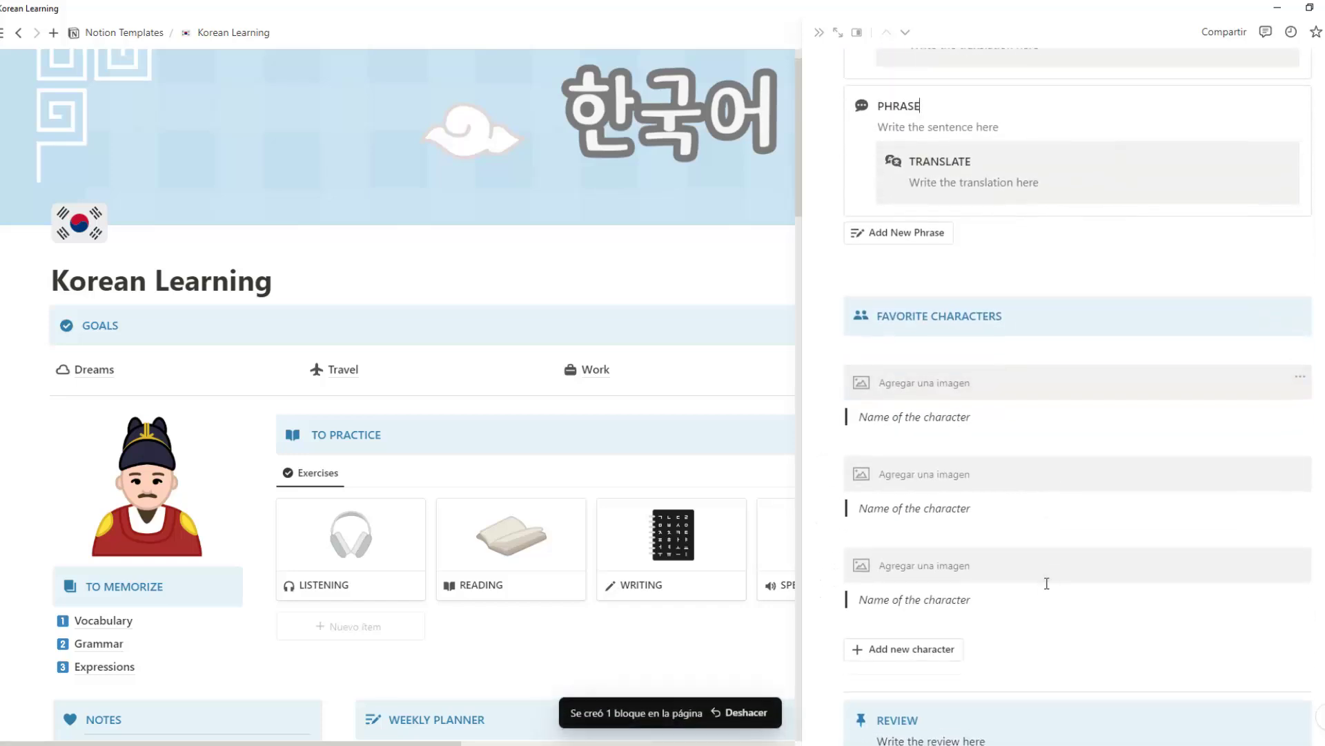
left_click(981, 406)
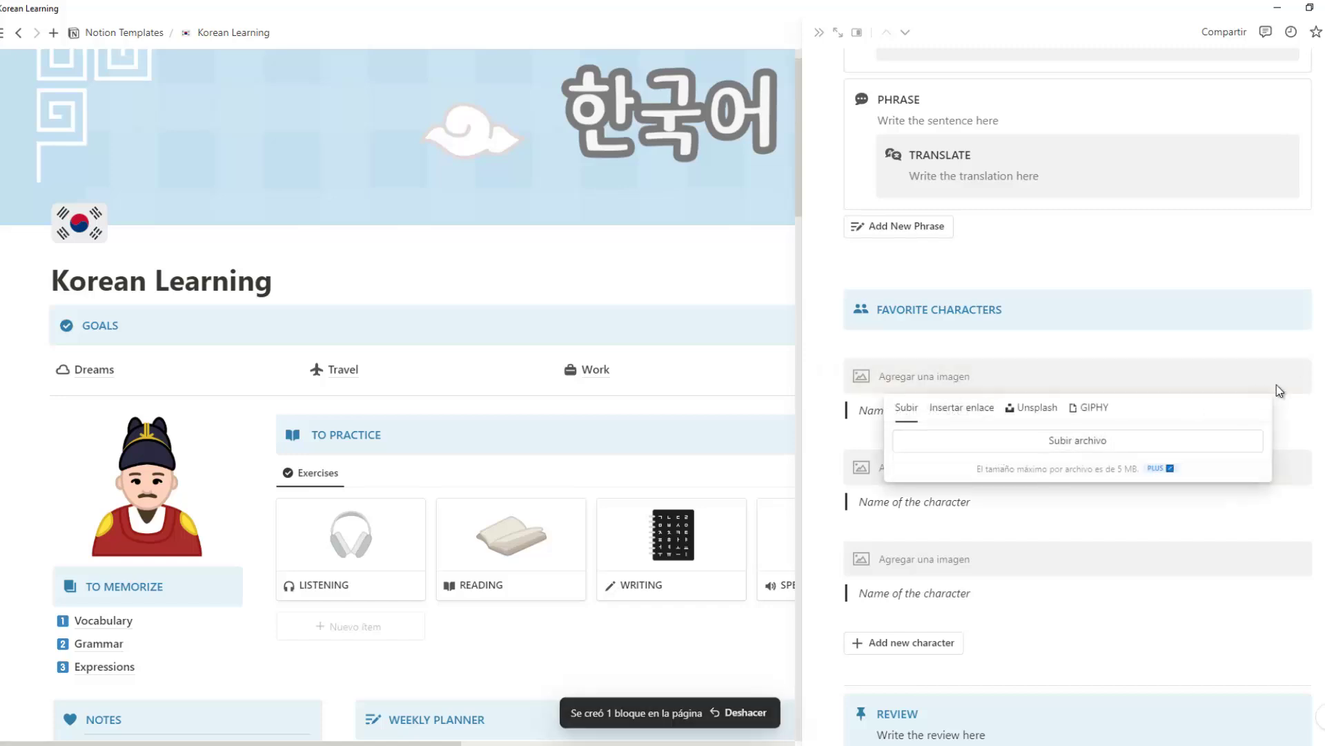
left_click(1324, 361)
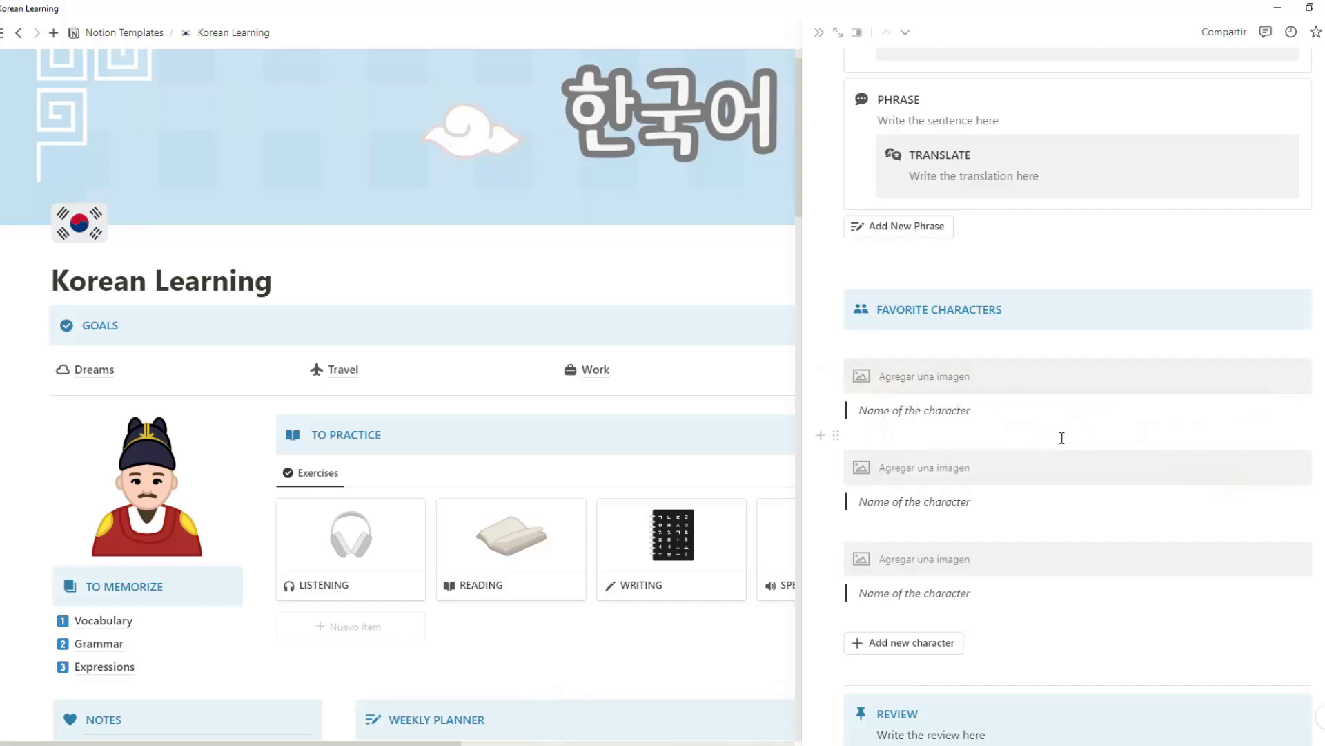
scroll(1062, 442, "down", 3)
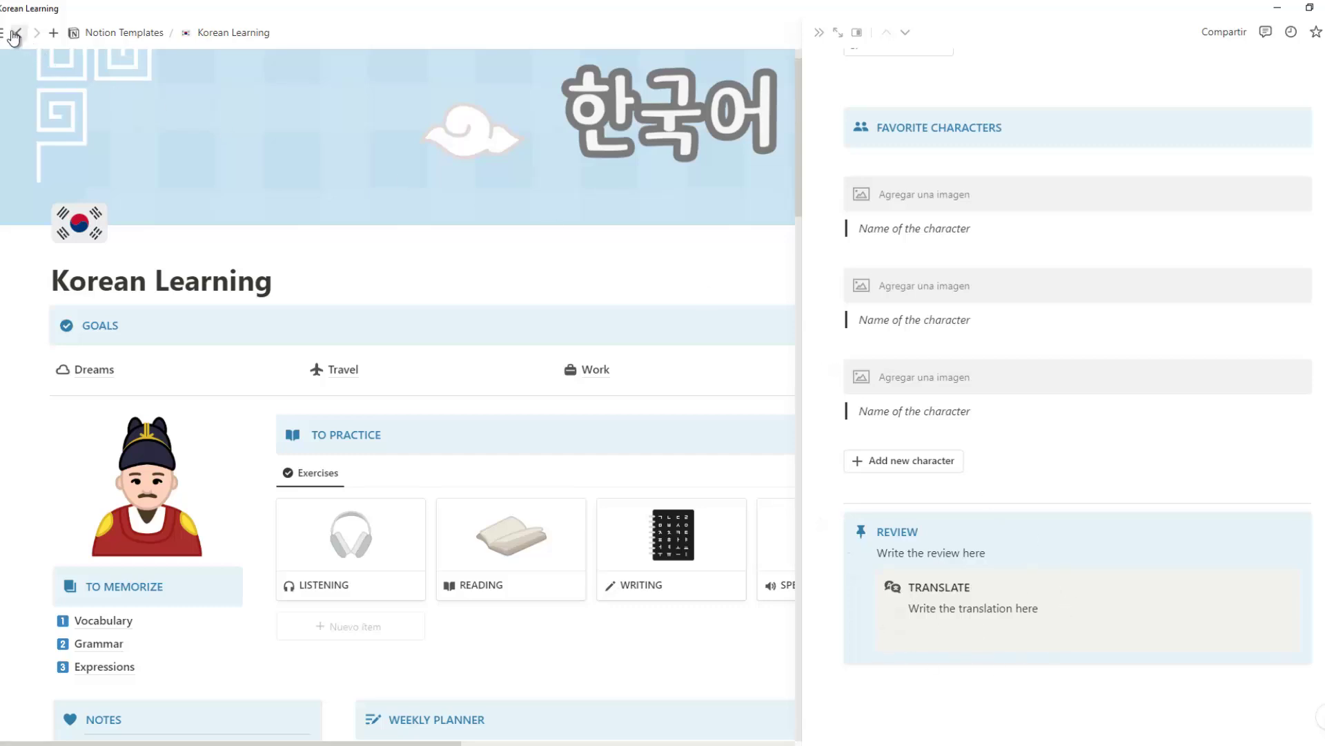
Leave the Moving and LISTENING pages, view the READING exercise page, and return to the Korean Learning dashboard.
left_click(17, 33)
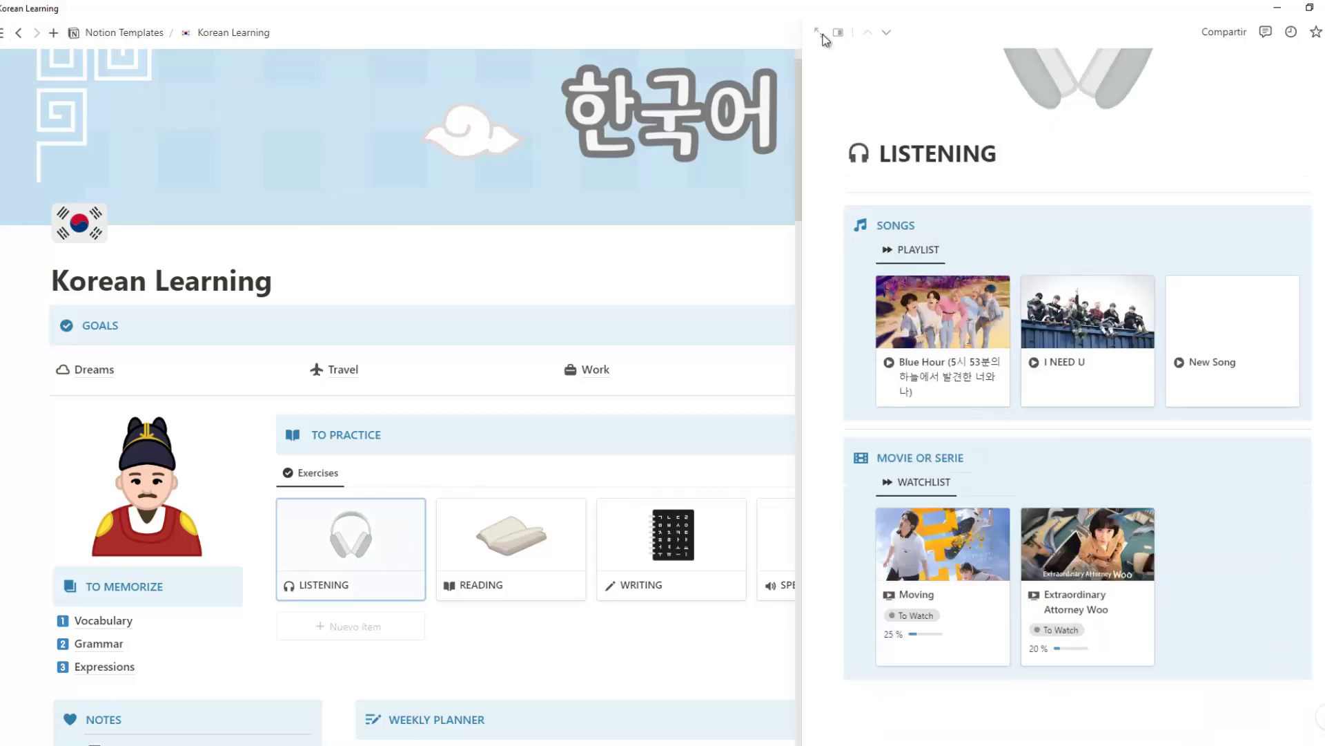
left_click(821, 34)
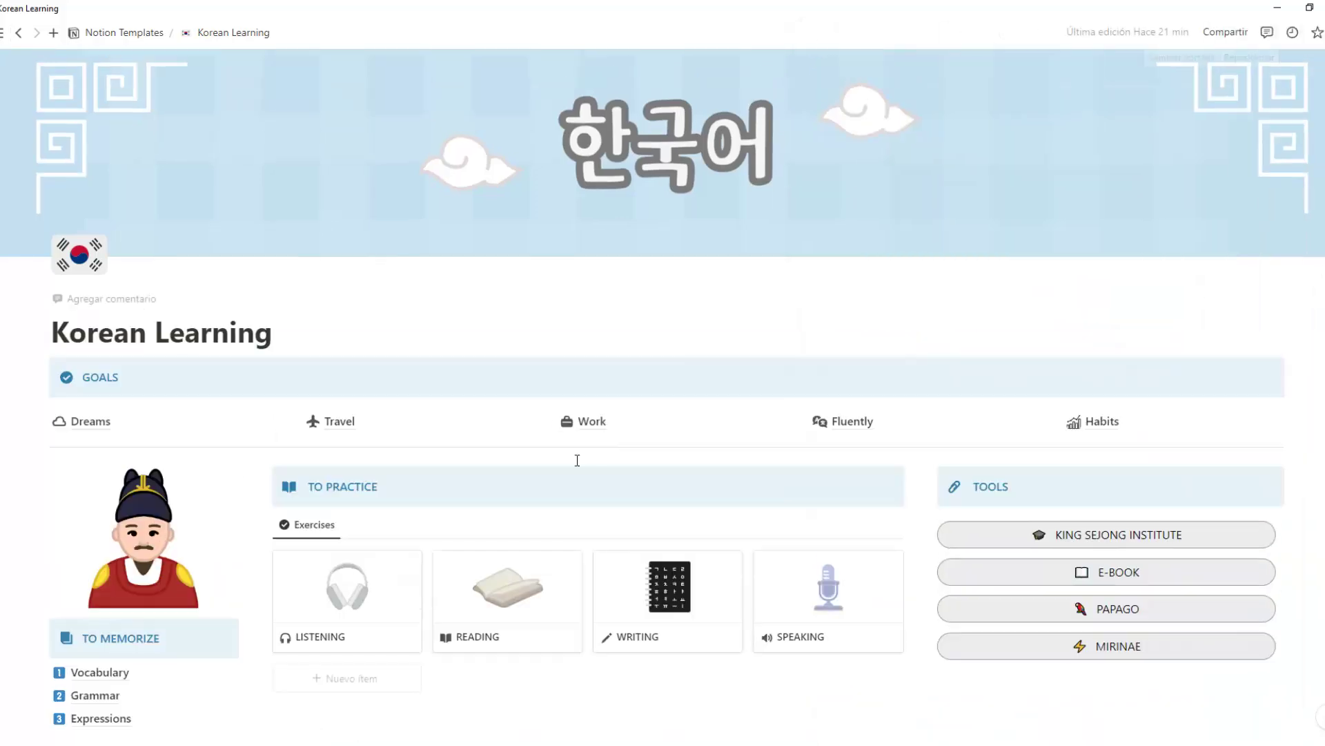
left_click(479, 610)
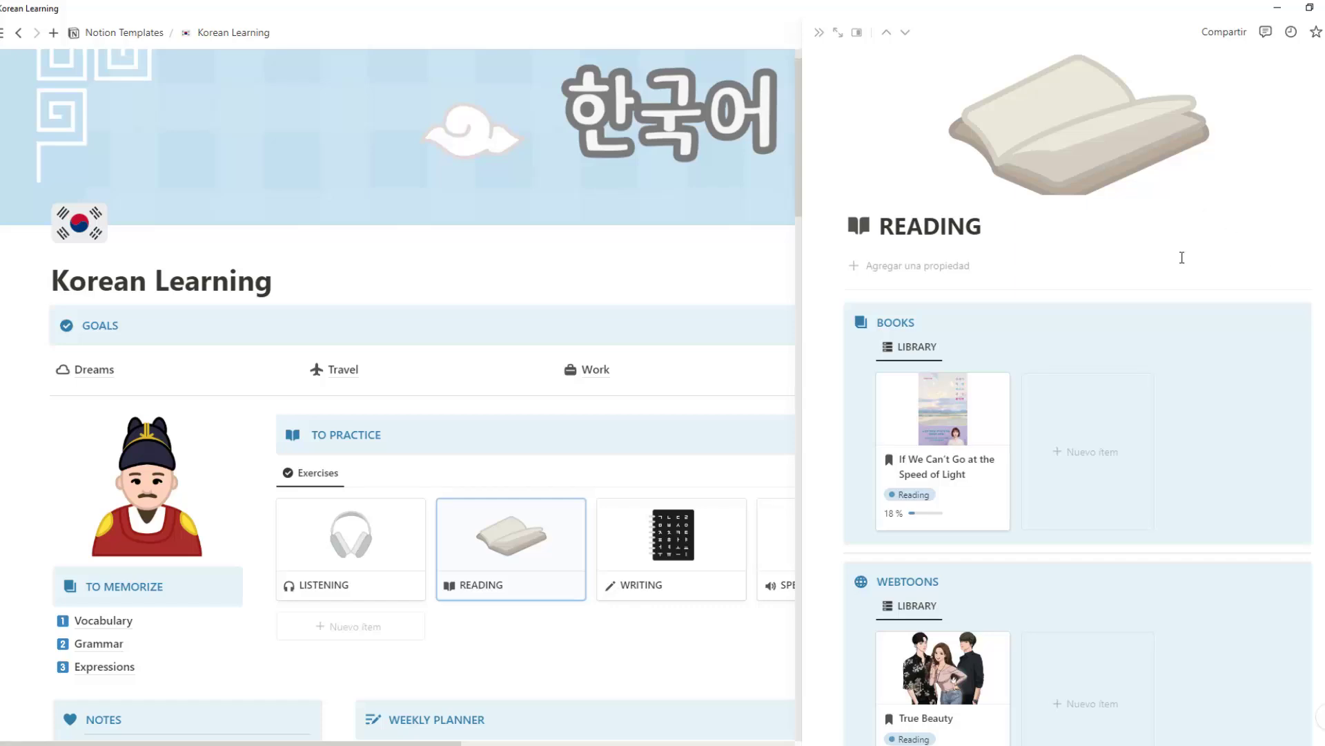
left_click(819, 33)
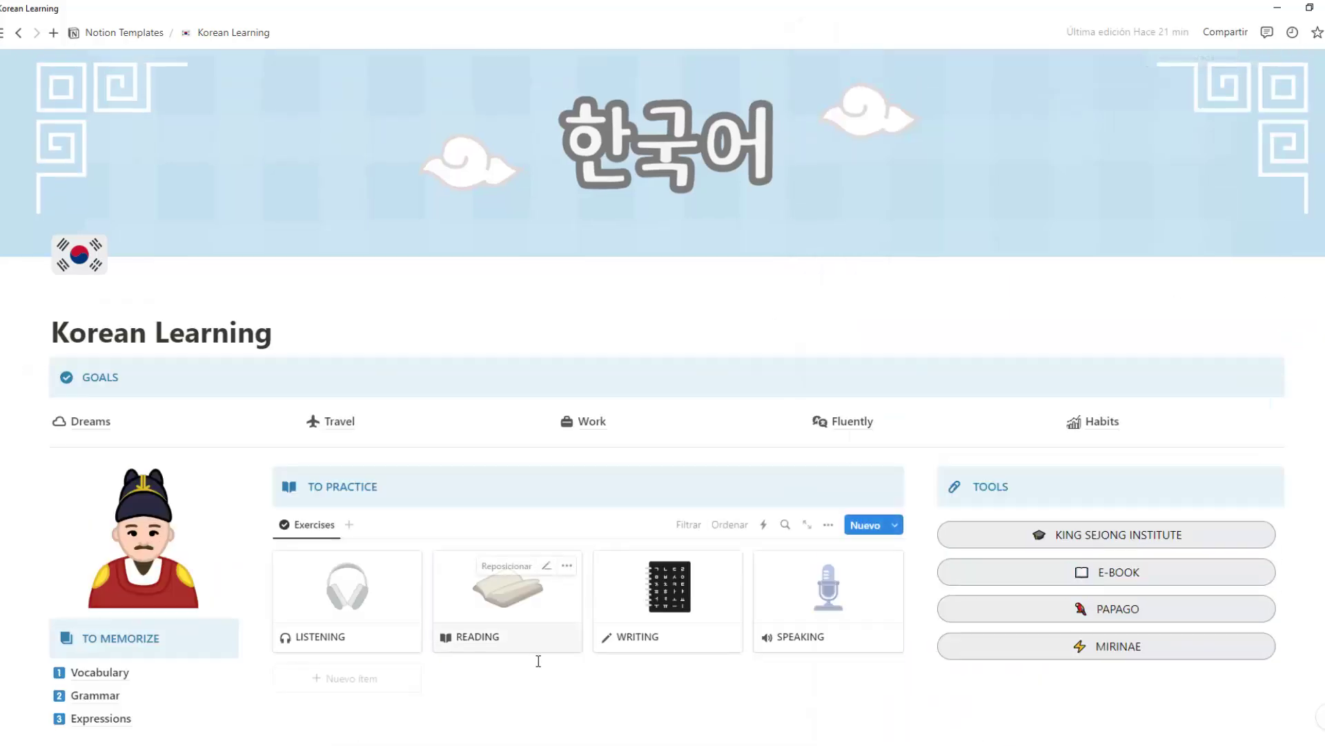
Add a new idea block to the WRITING journal entry "First concert of my favorite Kpop Group" and return to the dashboard.
left_click(647, 612)
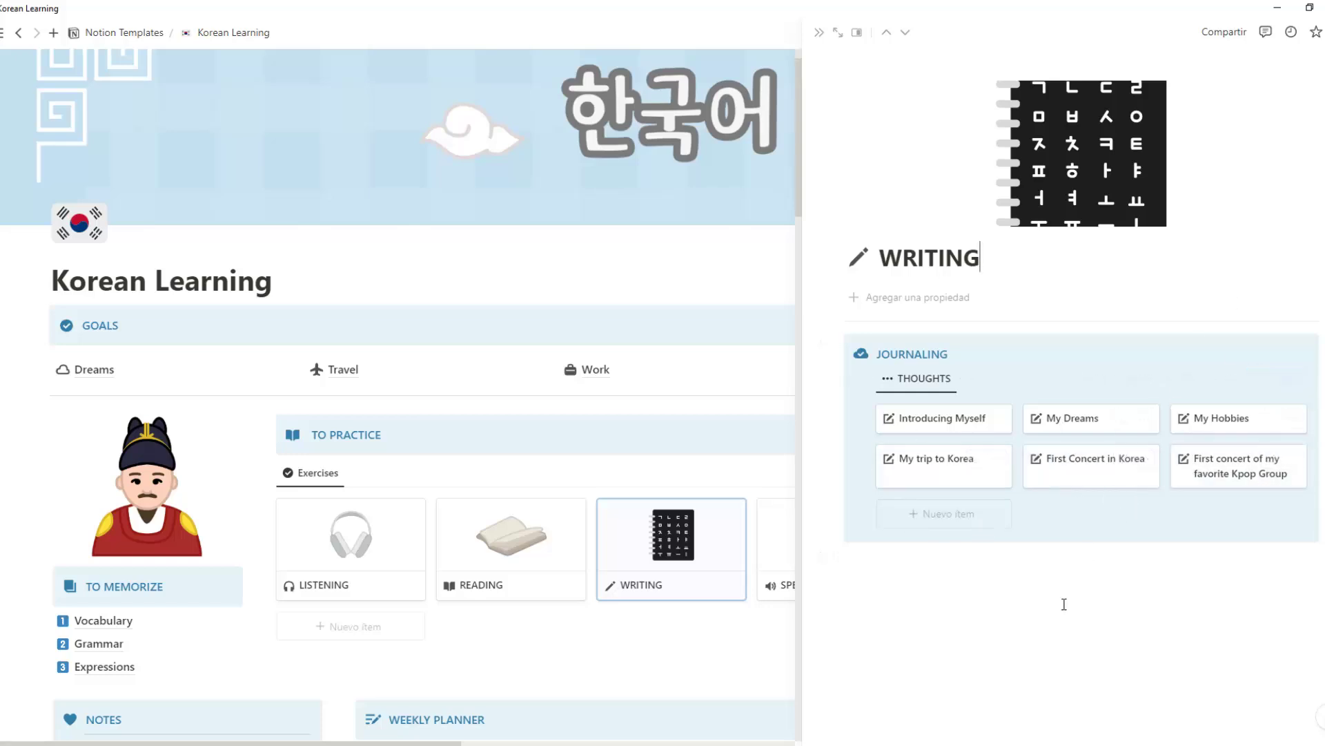
left_click(1221, 470)
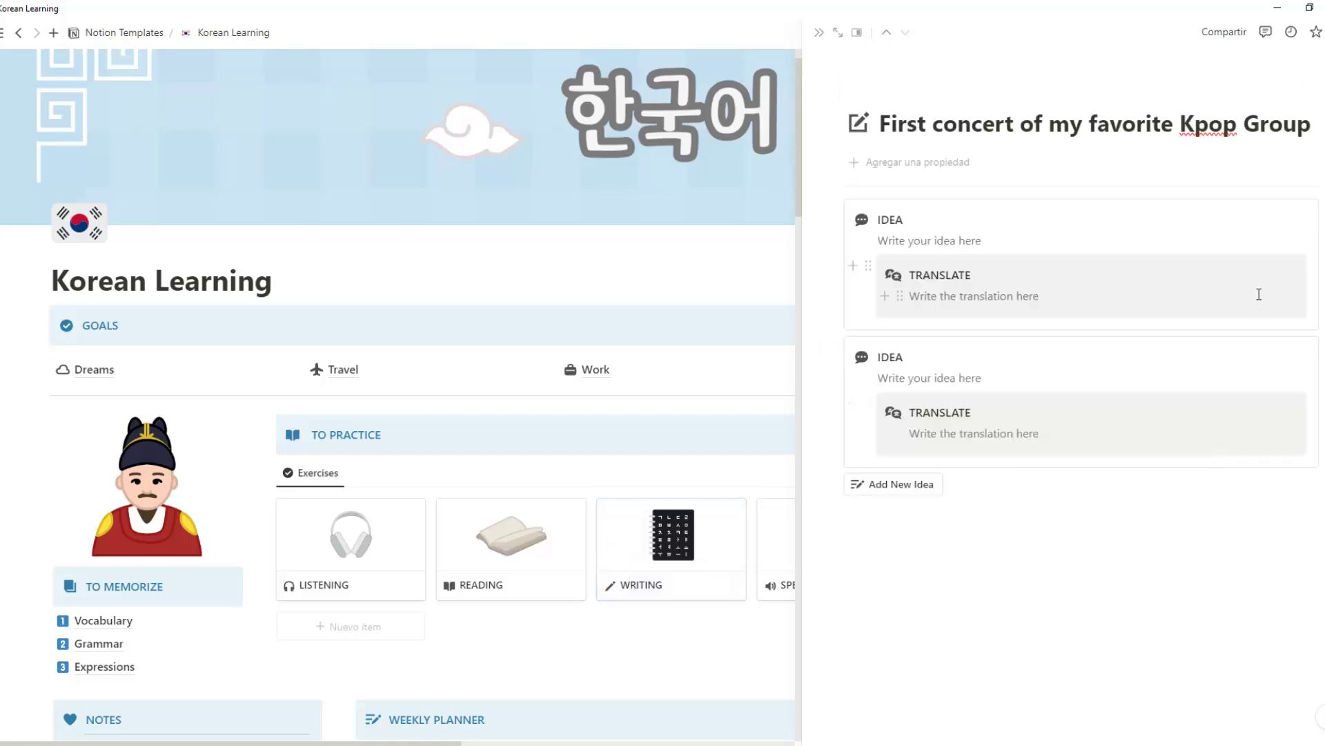
left_click(924, 489)
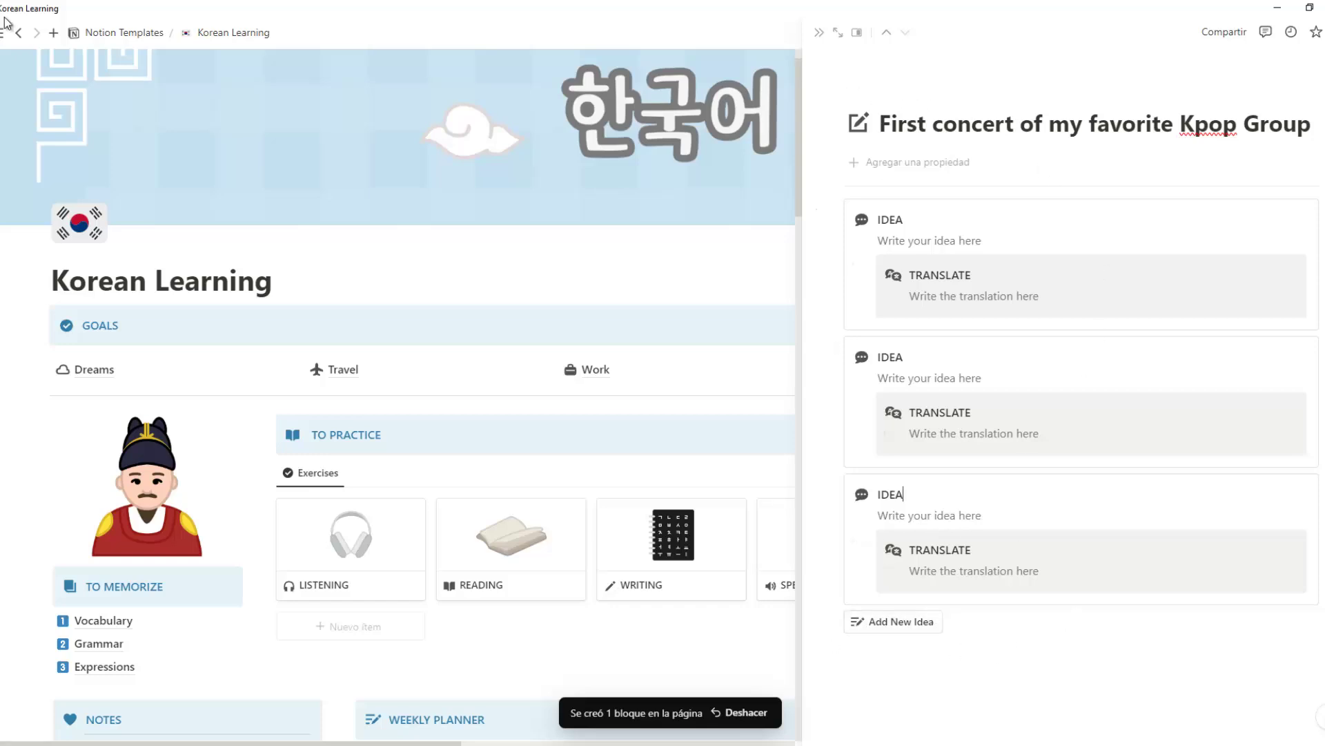
left_click(18, 33)
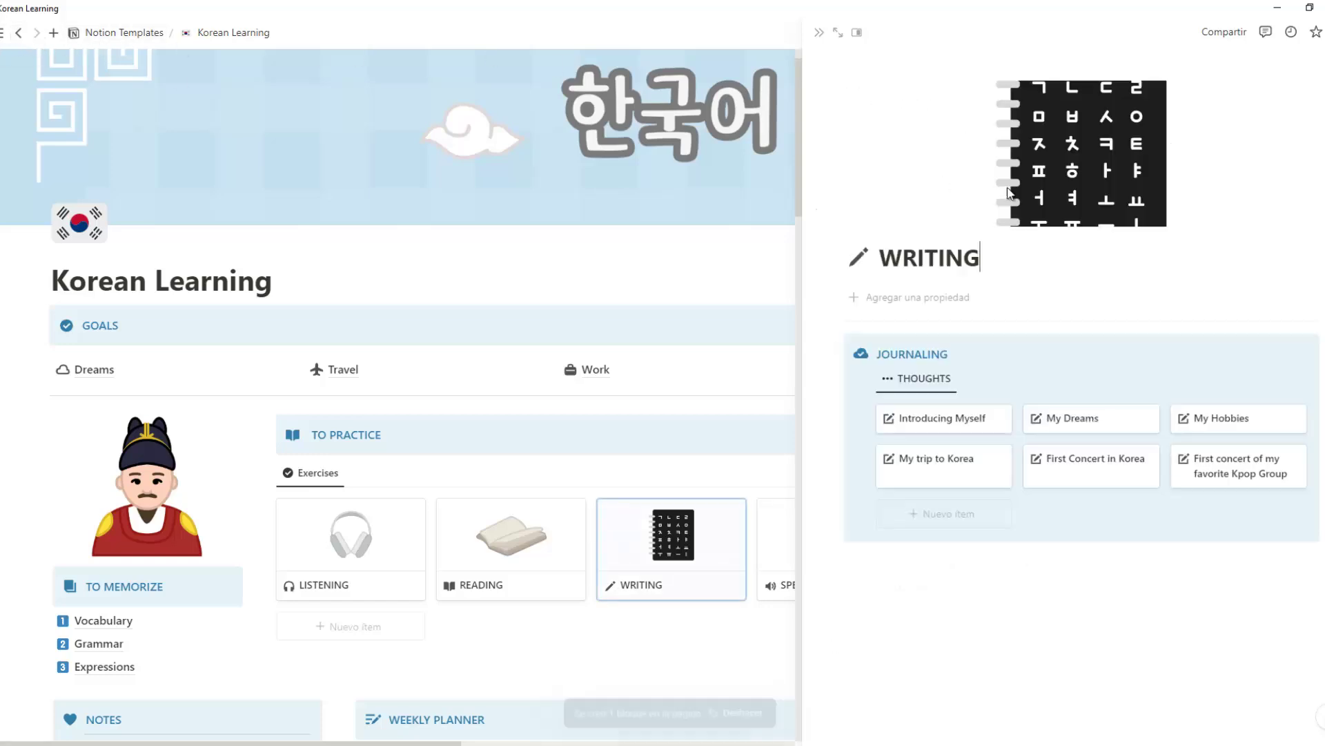
left_click(820, 33)
View the Listen and Repeat tracks and the Apps table of the SPEAKING exercise, and close its page.
left_click(825, 552)
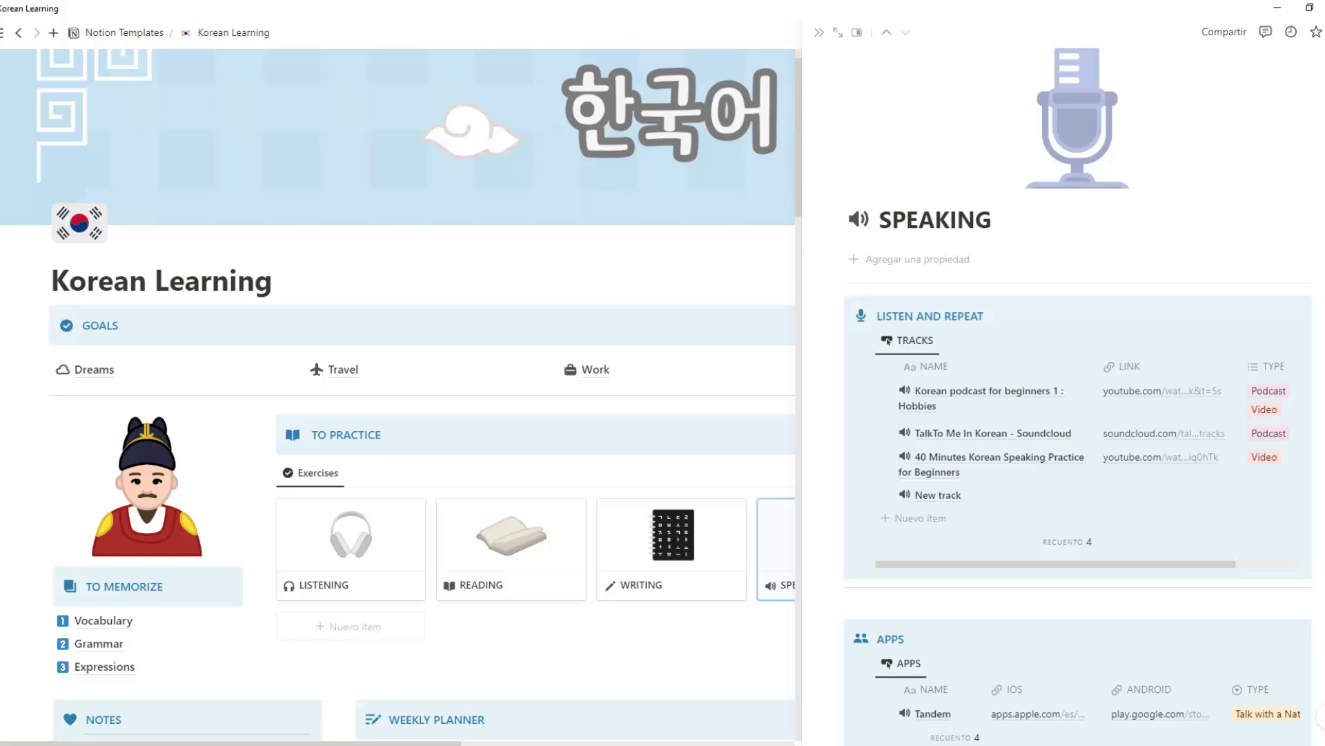
scroll(1078, 394, "down", 3)
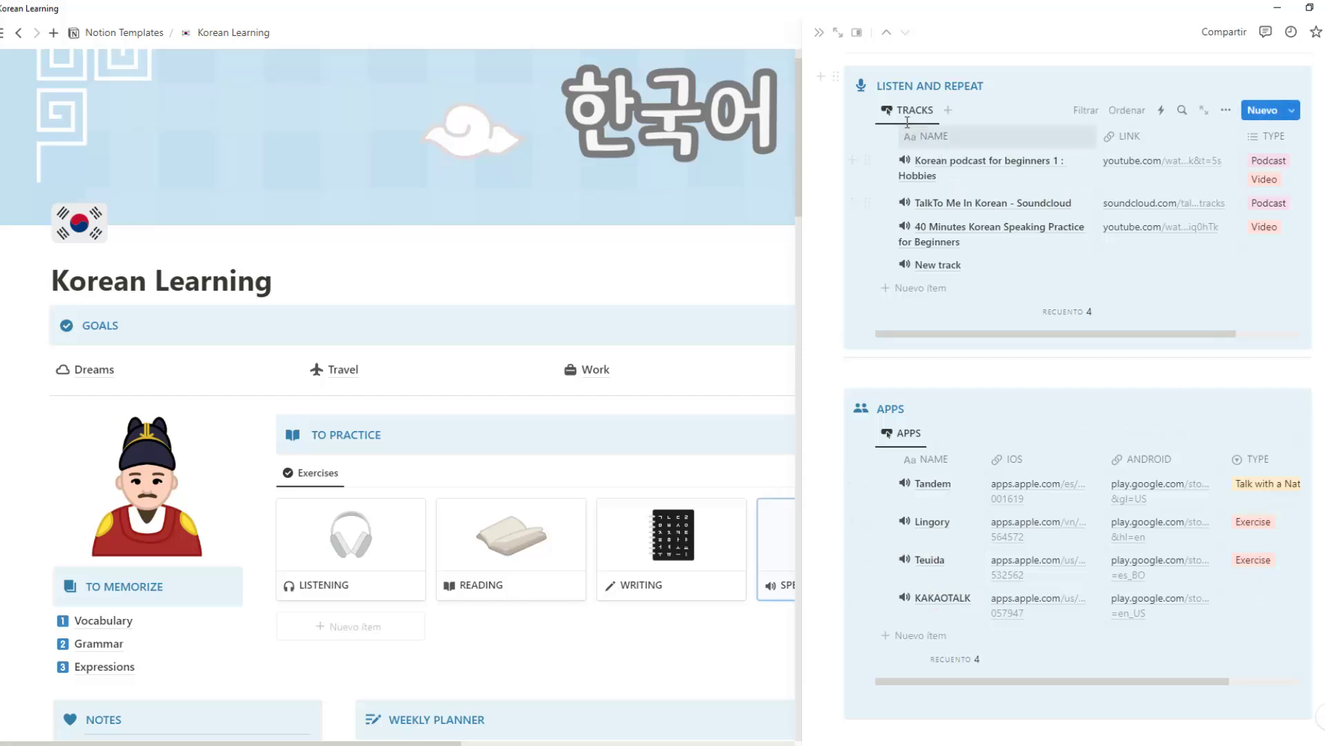
left_click(820, 37)
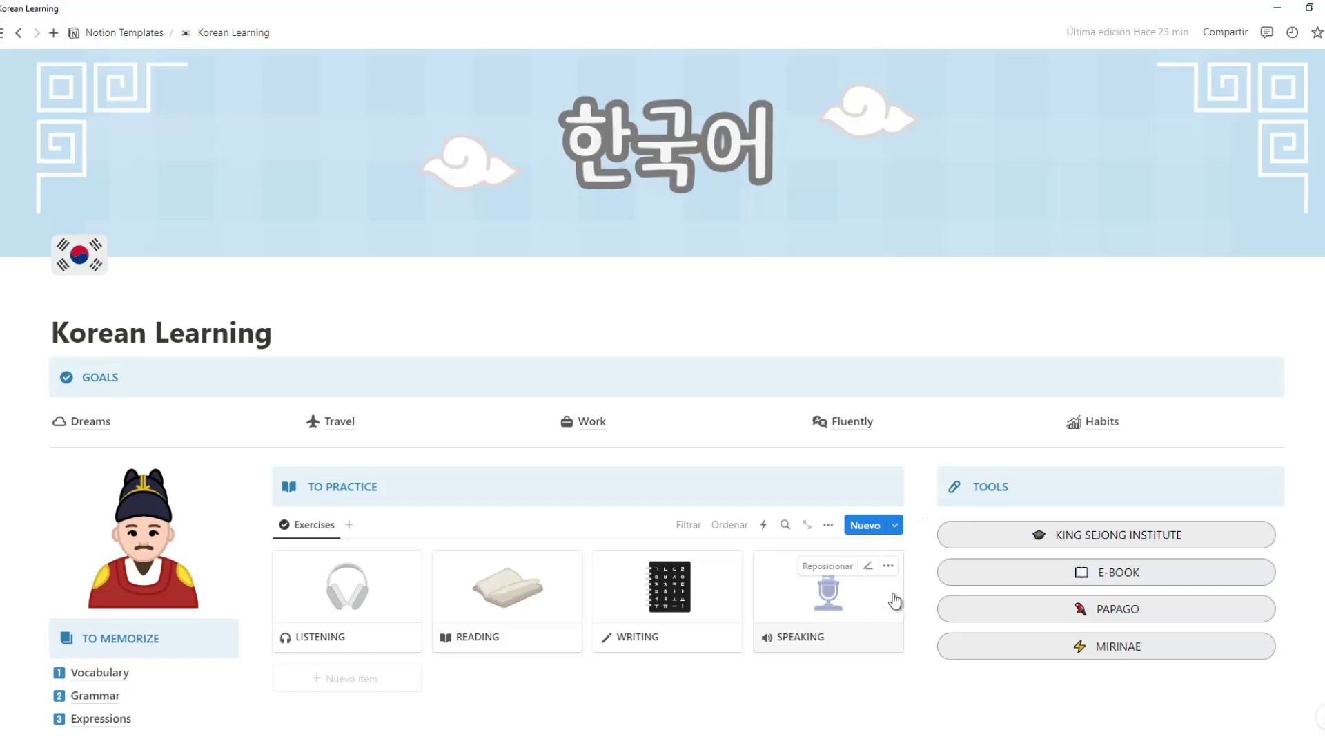
Open the King Sejong Institute site from the dashboard's Tools and read through its 1st Semester Course notice.
left_click(1072, 545)
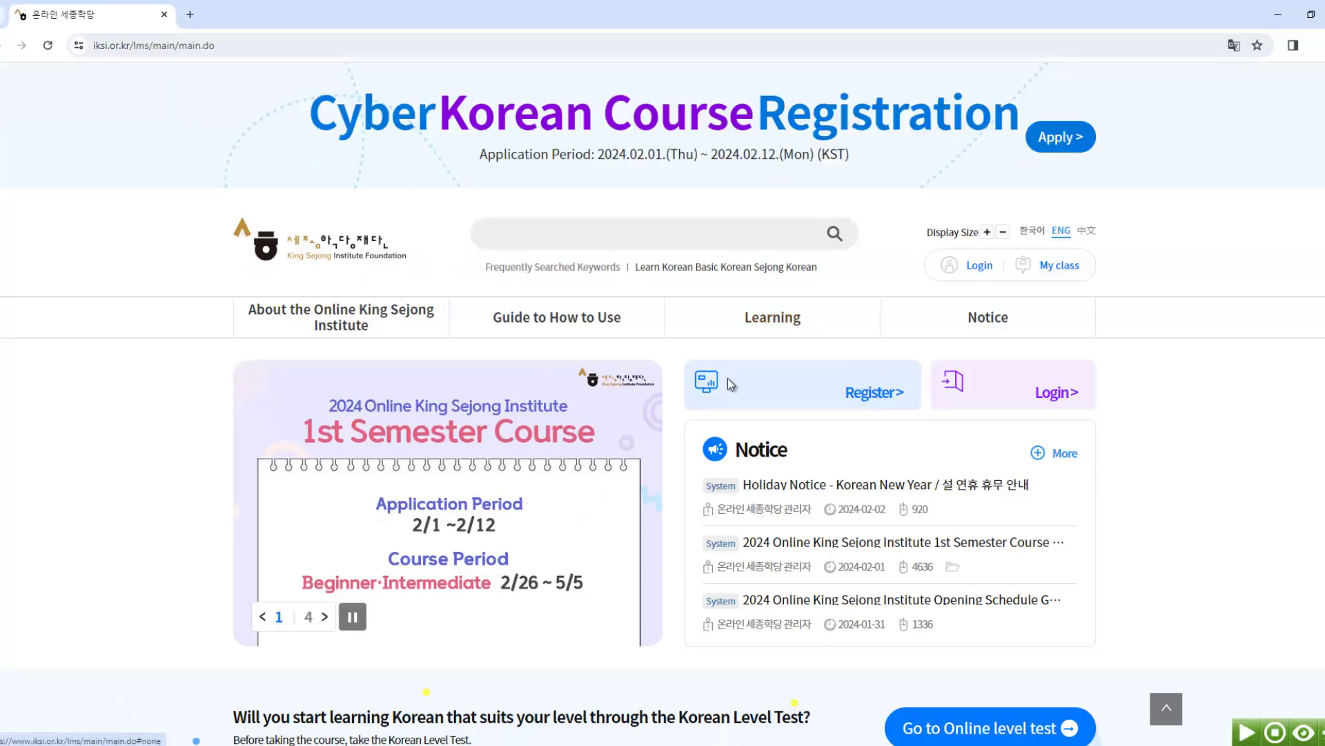
left_click(495, 545)
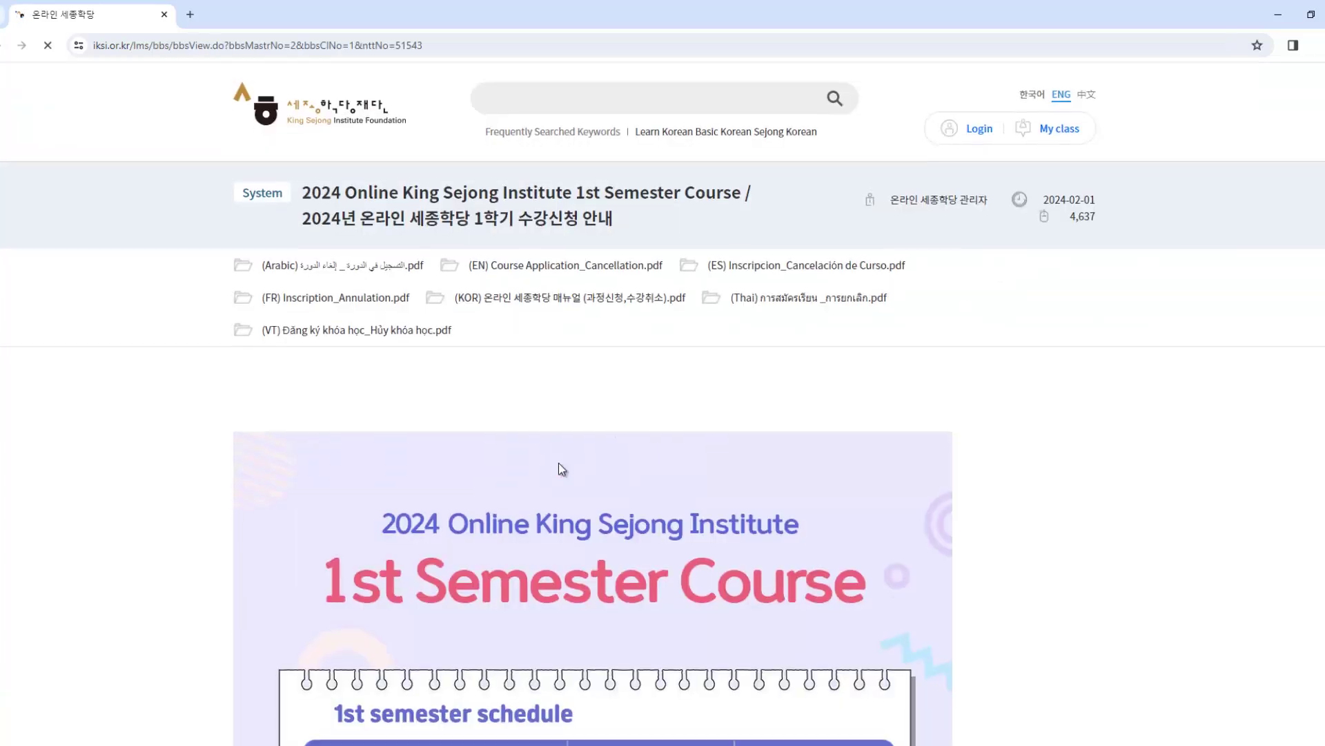
scroll(558, 462, "down", 4)
scroll(585, 530, "down", 3)
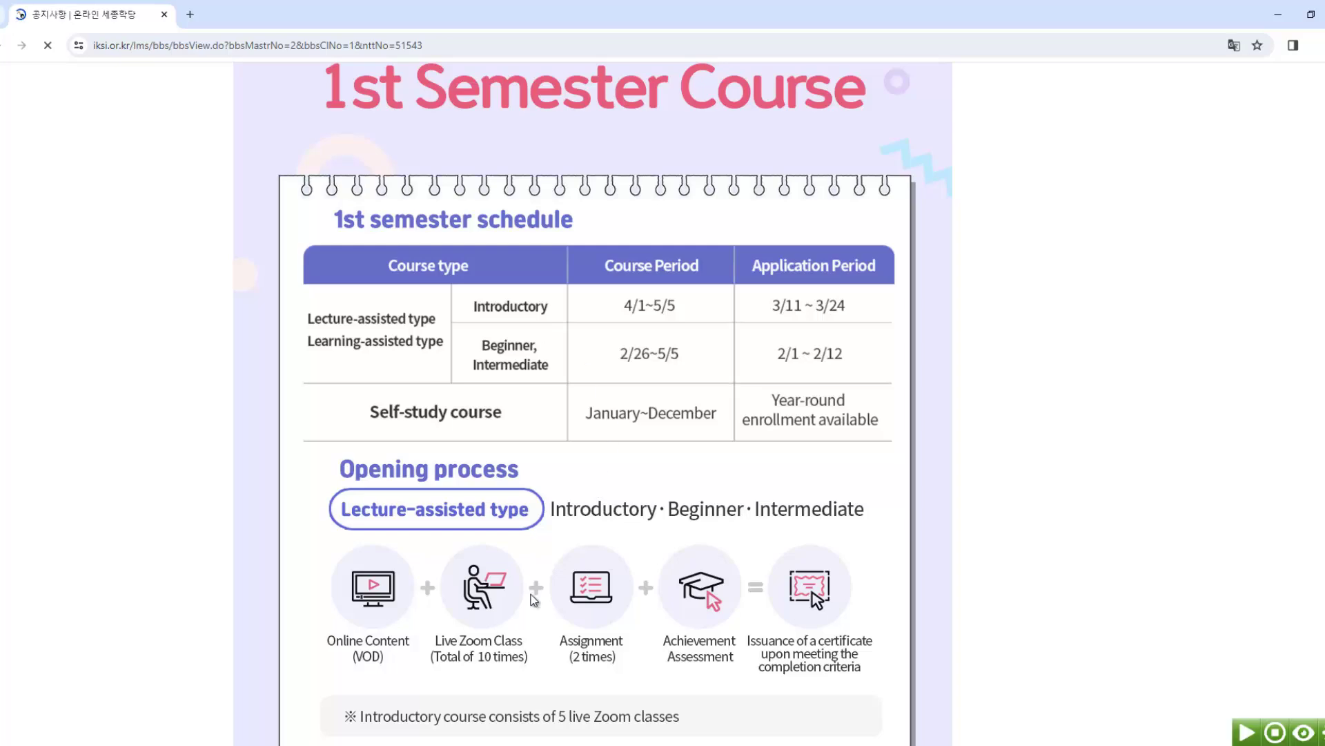
scroll(512, 525, "down", 5)
scroll(597, 522, "down", 5)
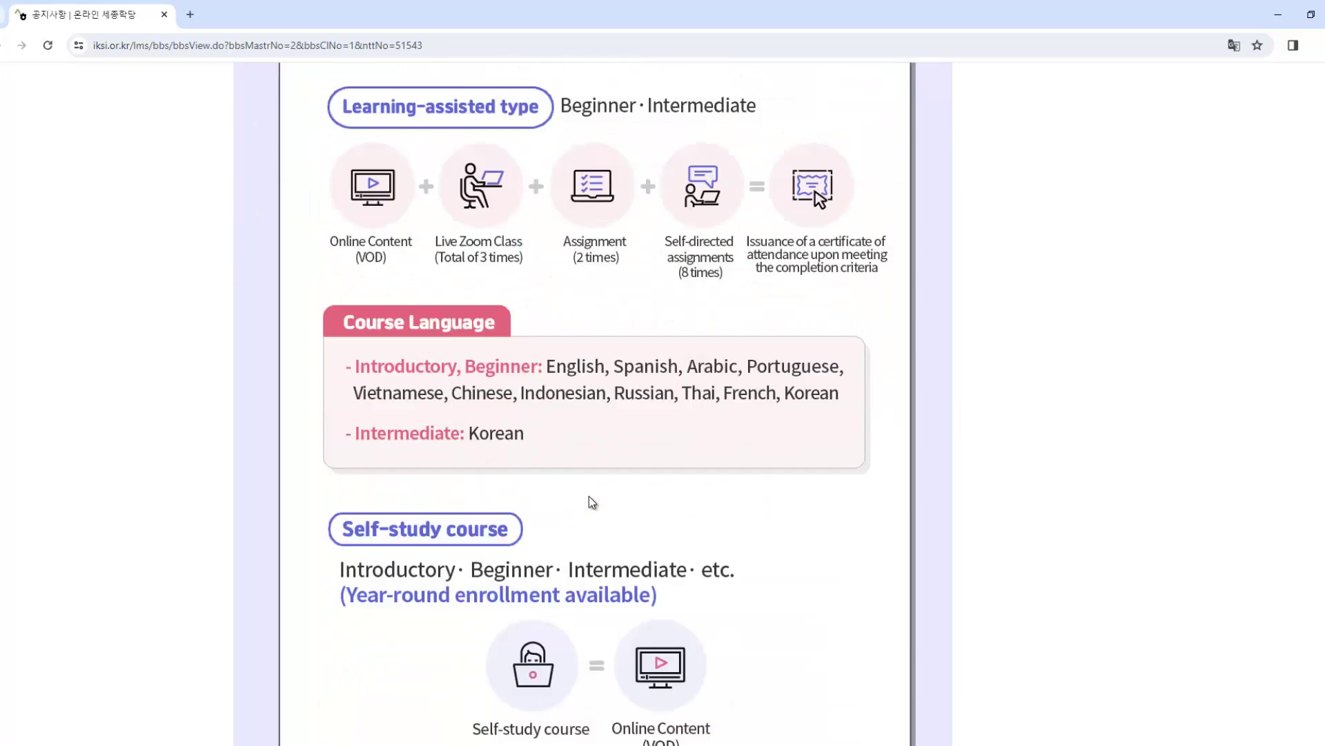
scroll(708, 487, "down", 4)
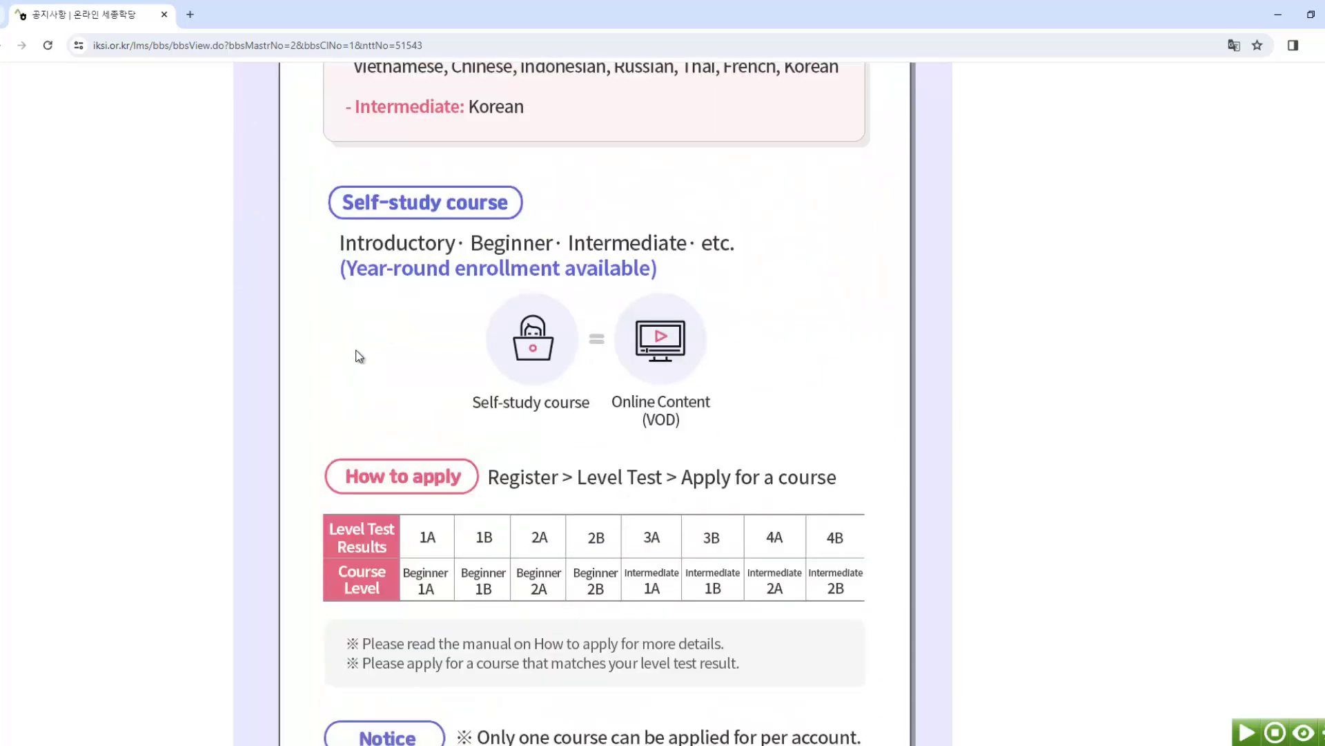
scroll(527, 480, "down", 5)
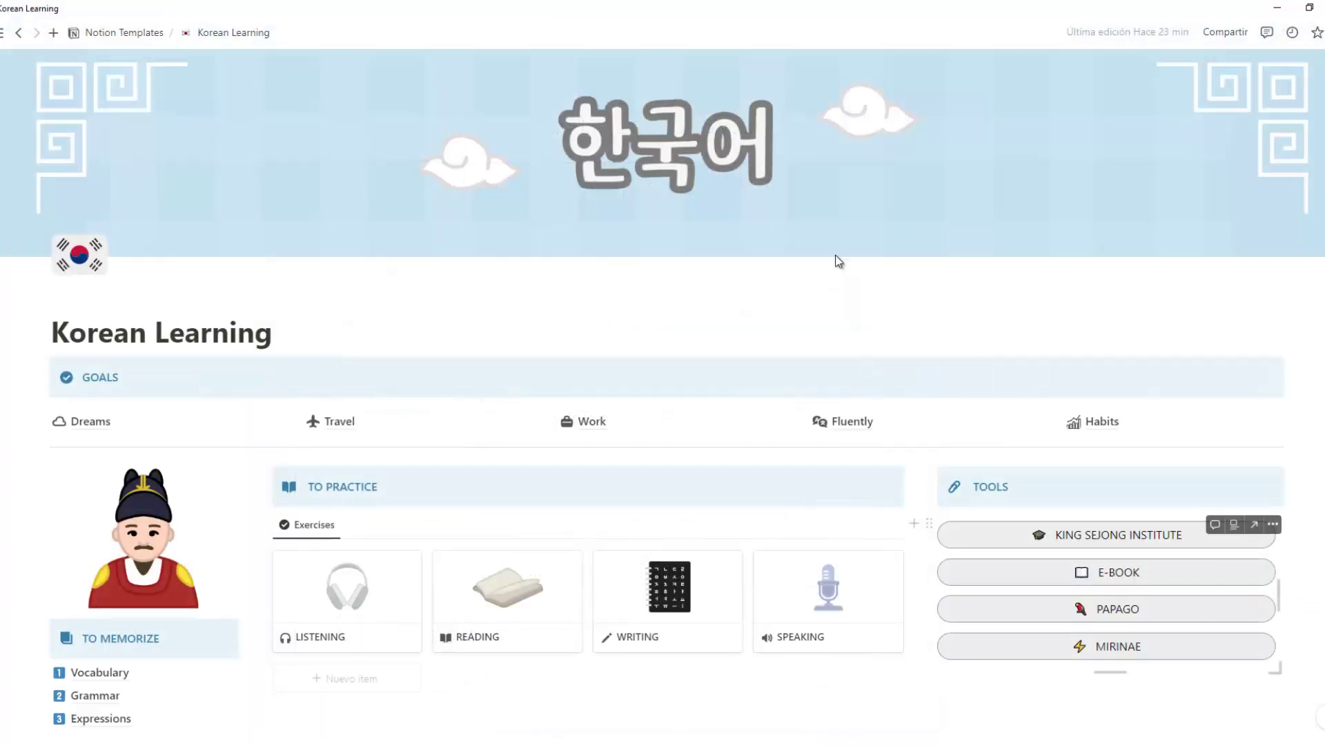
Open the E-BOOK tool, choose the introductory textbook 세종학당 한국어 입문 in English, and view its e-book.
left_click(1140, 582)
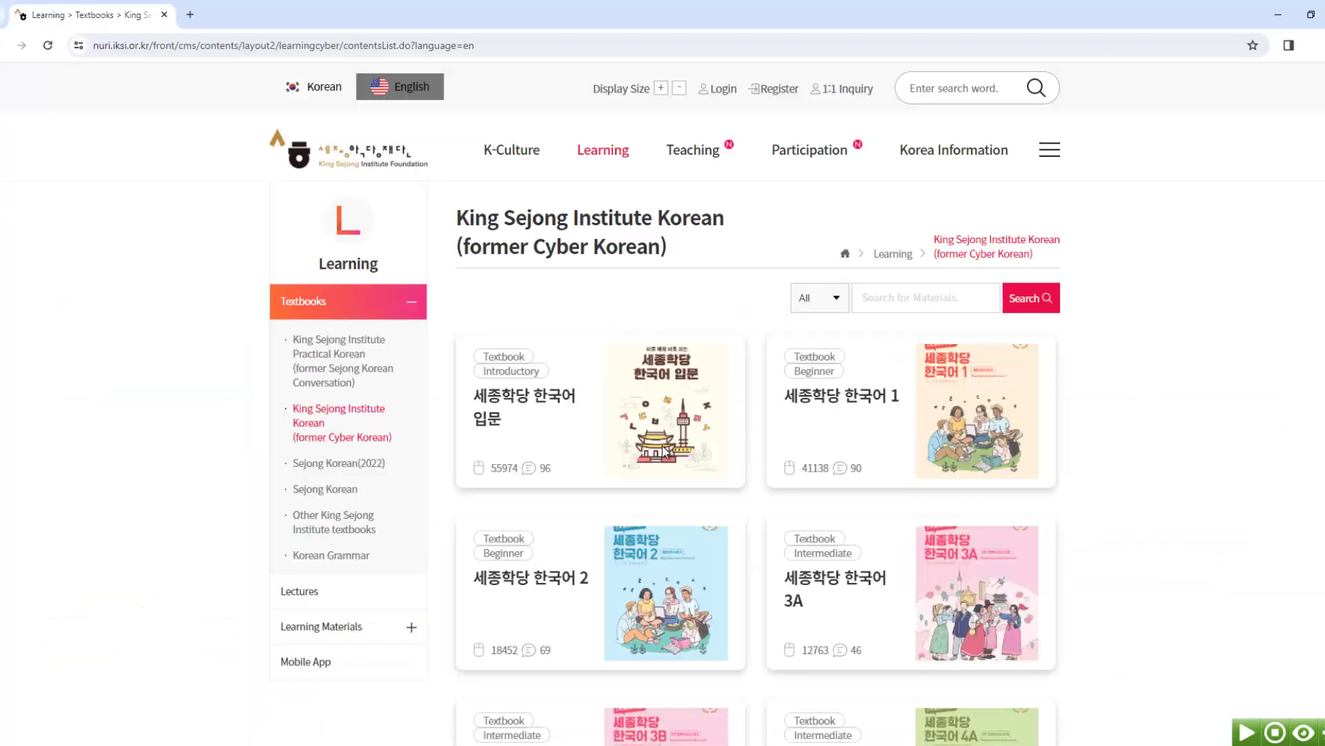
left_click(550, 414)
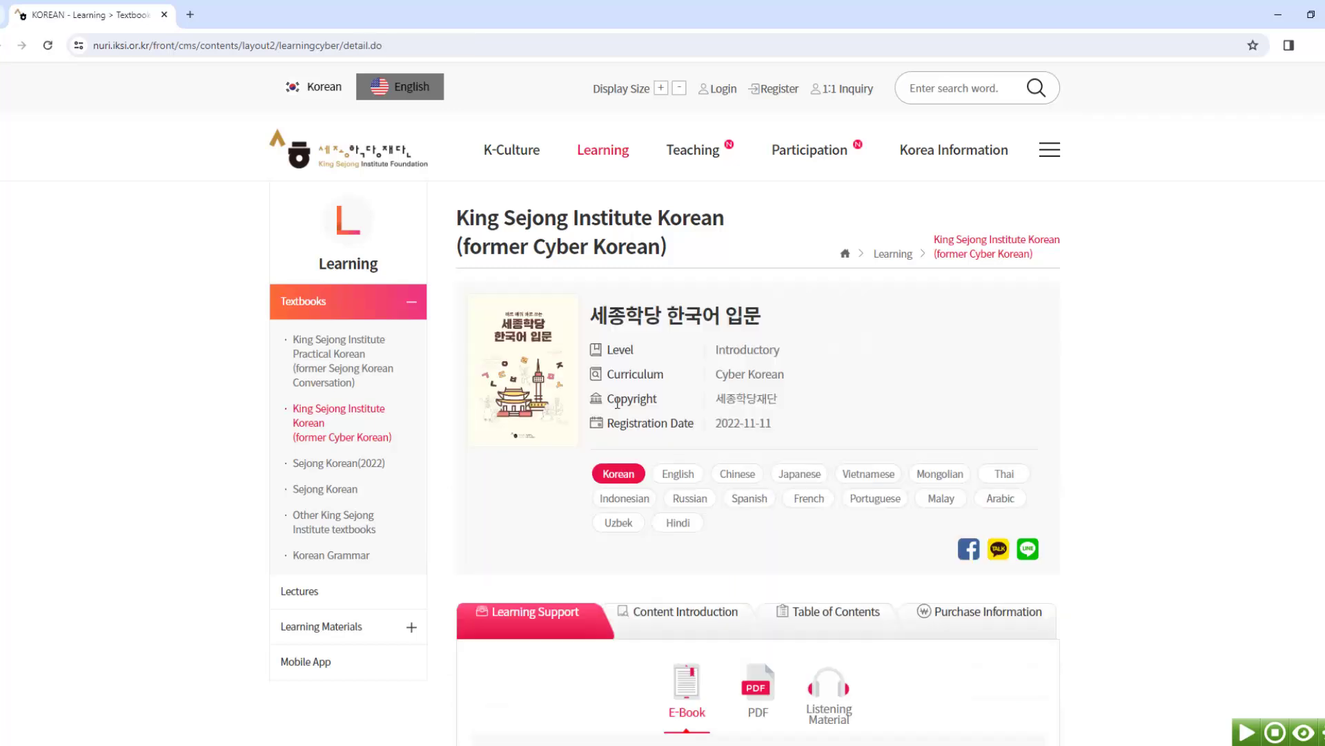
left_click(693, 473)
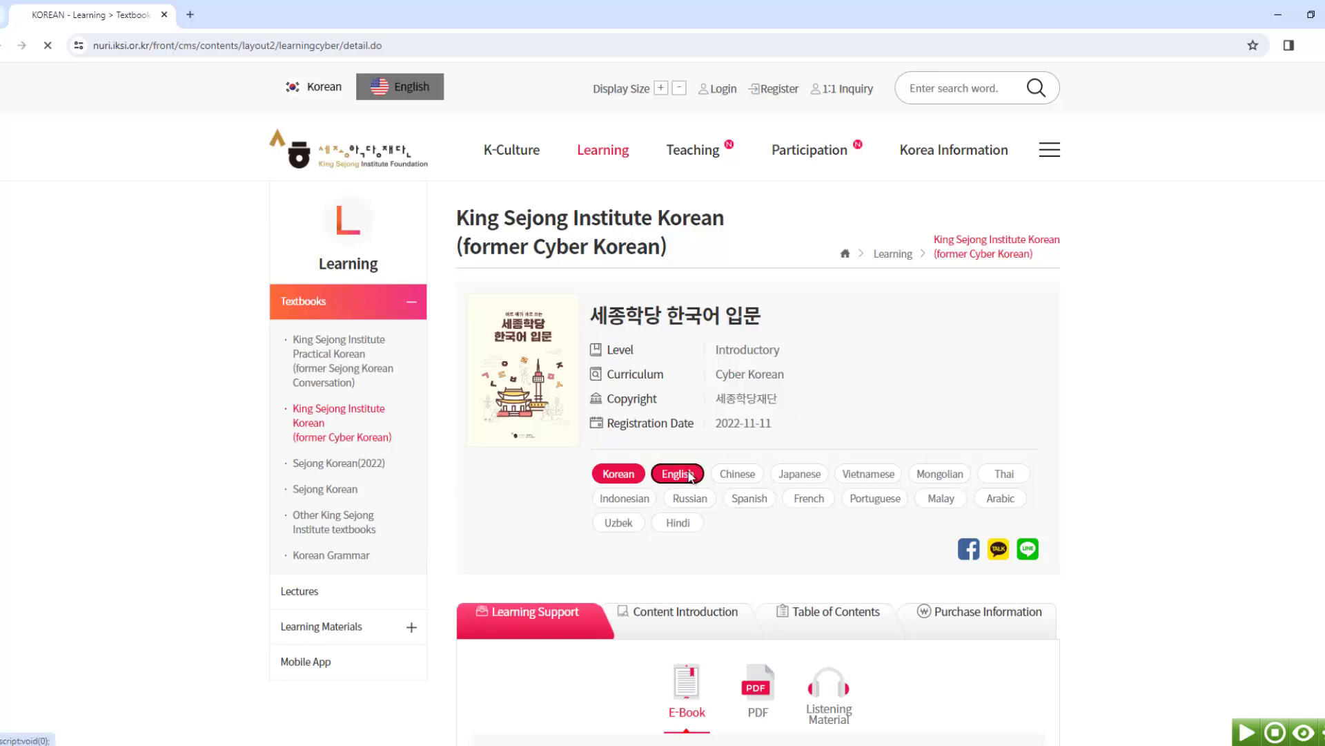
scroll(1219, 386, "down", 4)
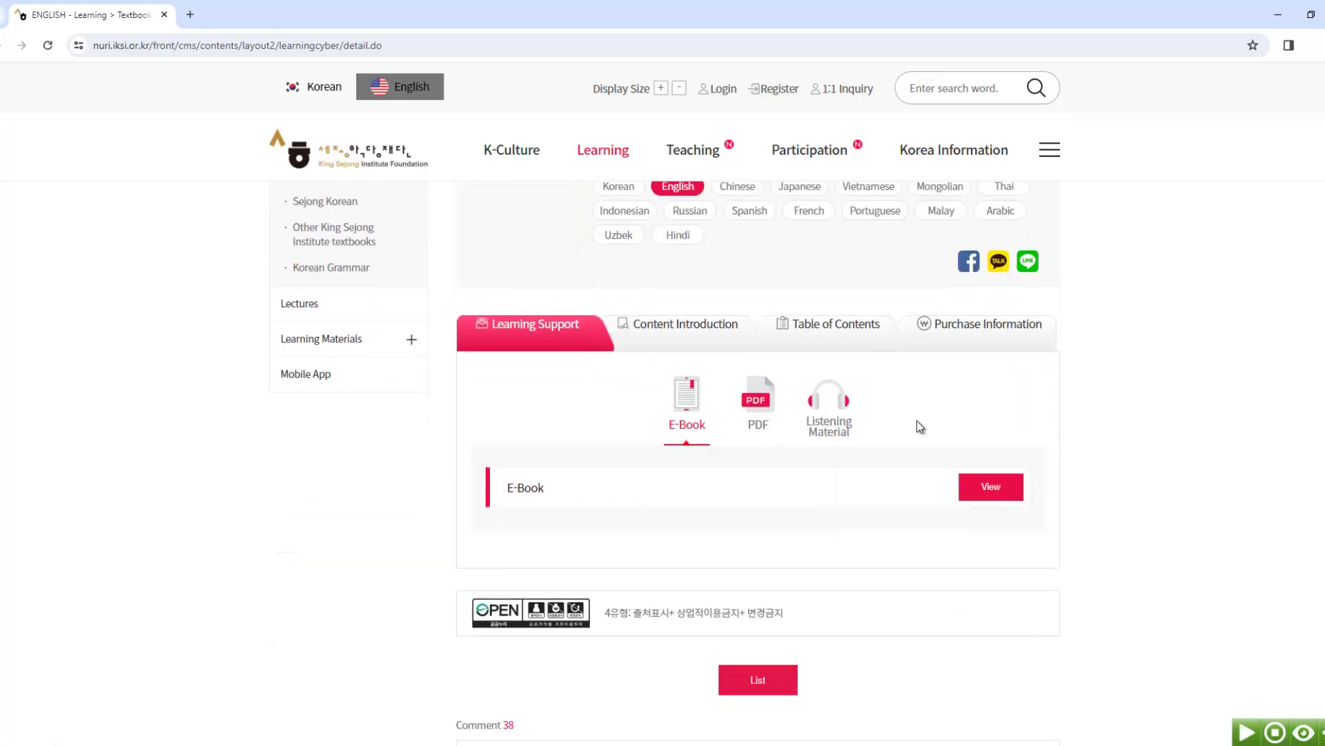
left_click(988, 486)
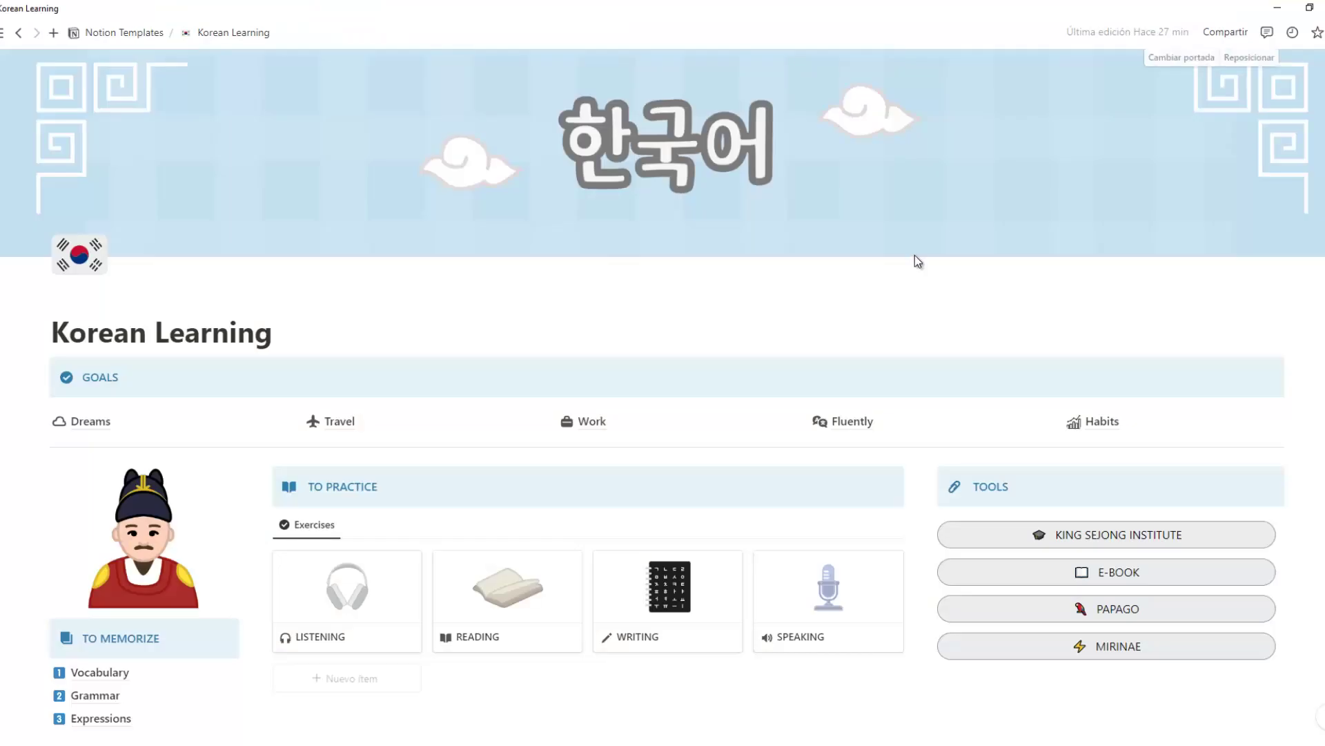
Open Papago from the Tools, translate "저는 사과를 먹습니다" from Korean to English, and look at the target language choices.
left_click(1136, 610)
type("저는 사과를 먹습니다")
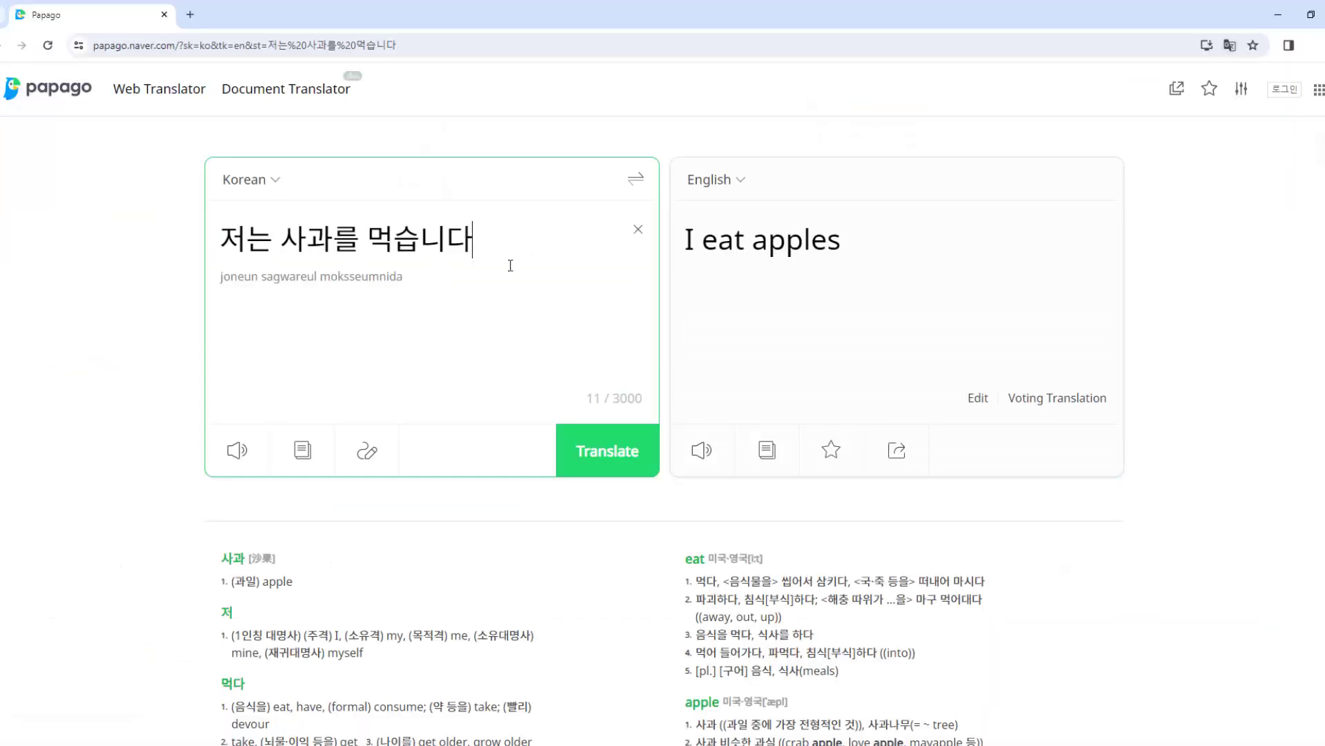
left_click(716, 180)
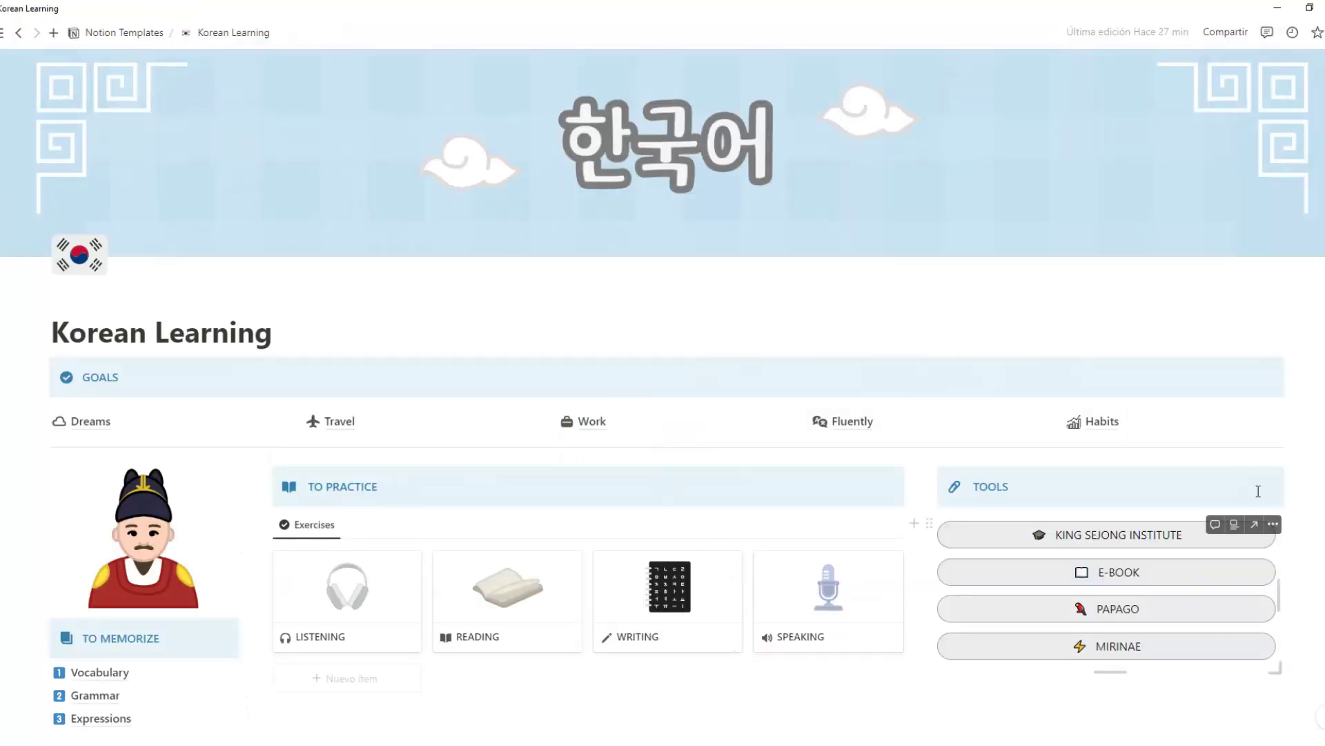
Open Mirinae from the Tools, analyze the sentence "저는 사과를 먹습니다", and view the grammar breakdown.
left_click(1145, 648)
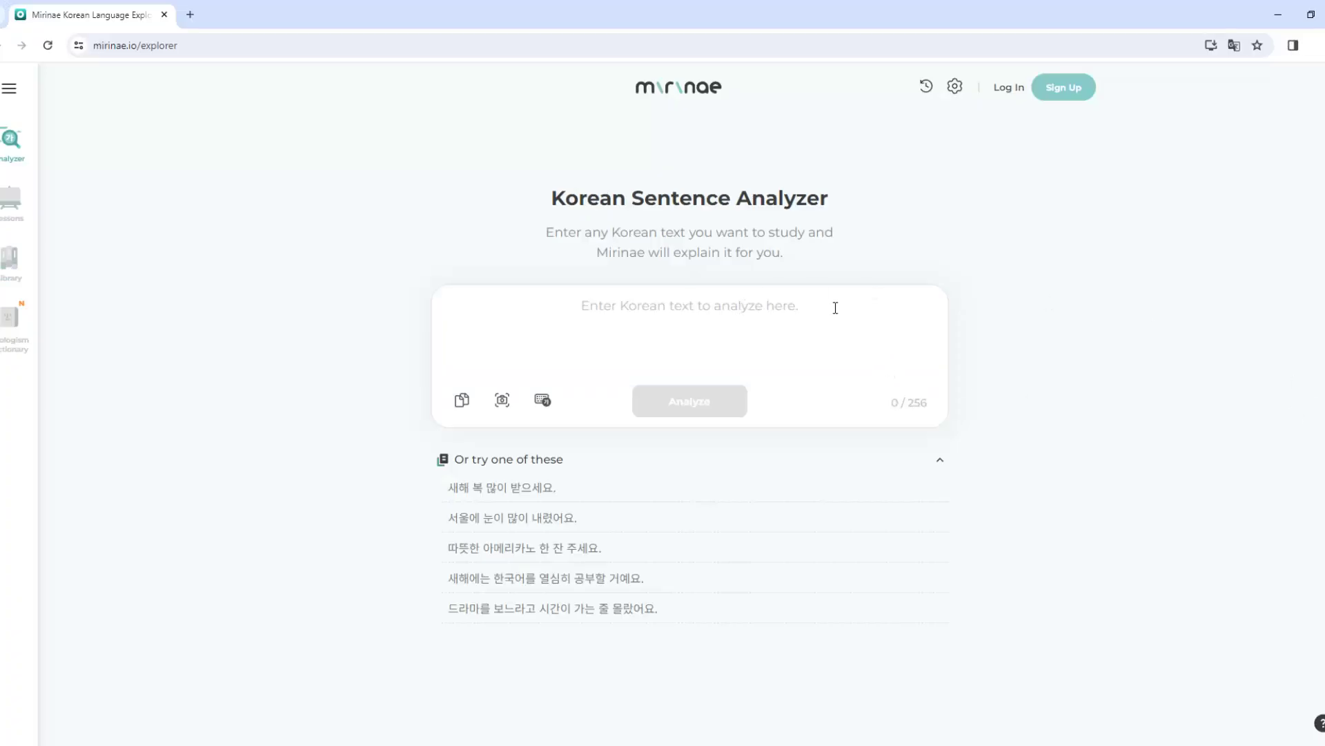
type("저는 사과를 먹습니다")
left_click(728, 400)
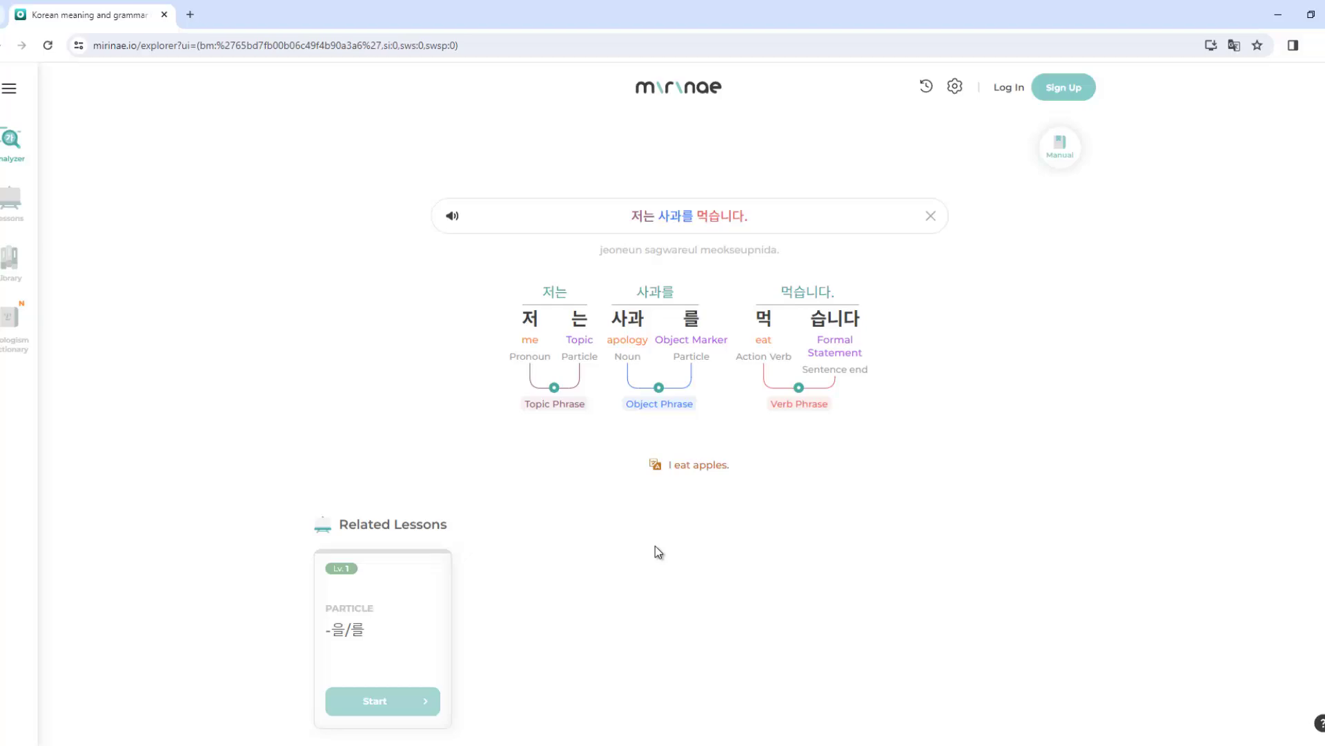
scroll(656, 547, "down", 4)
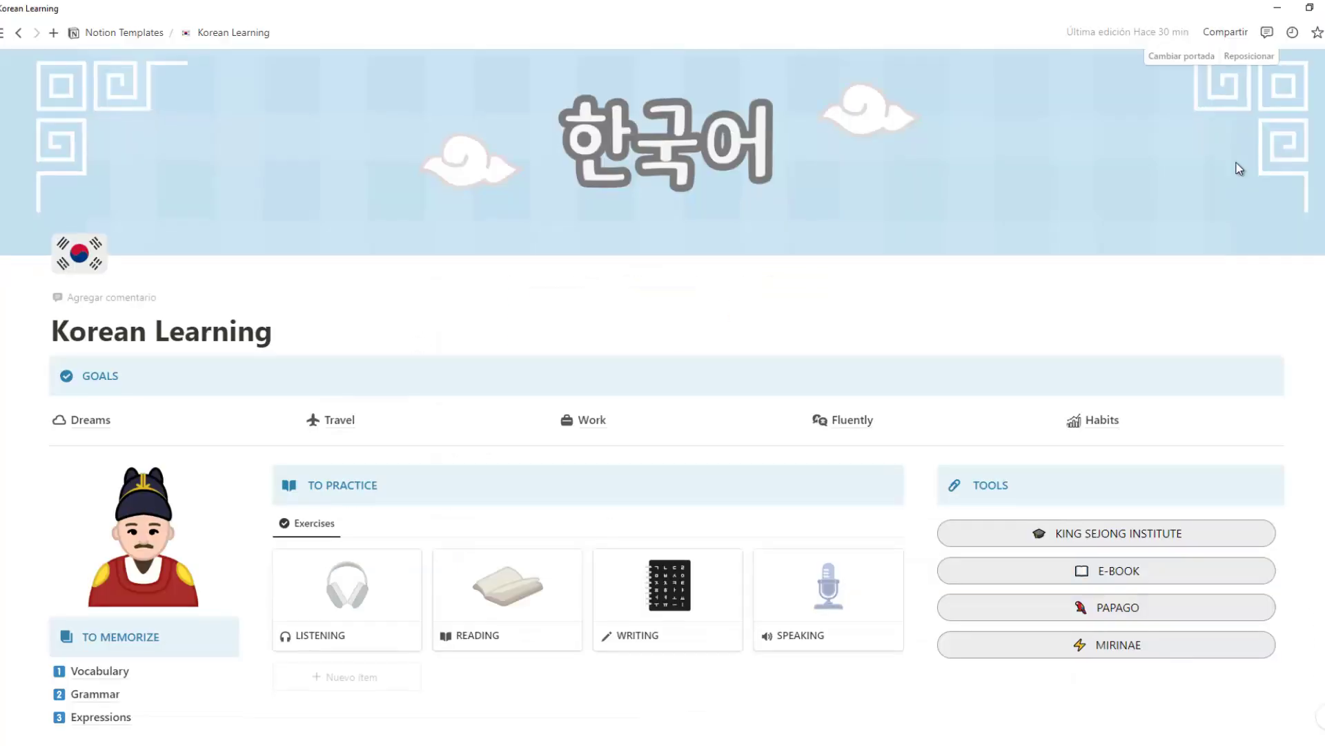
Fill in the second to-do of the dashboard's Notes section with "Read a new book".
scroll(1237, 166, "down", 2)
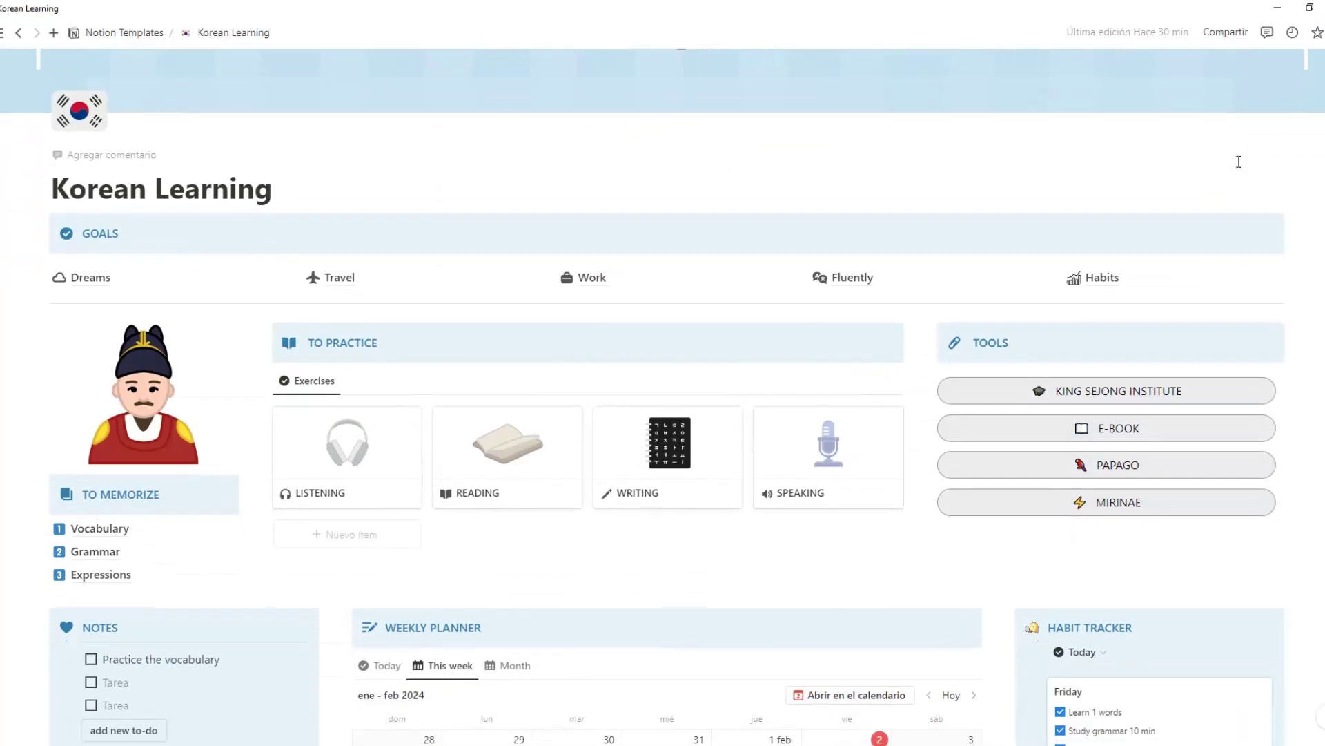
scroll(1238, 161, "down", 5)
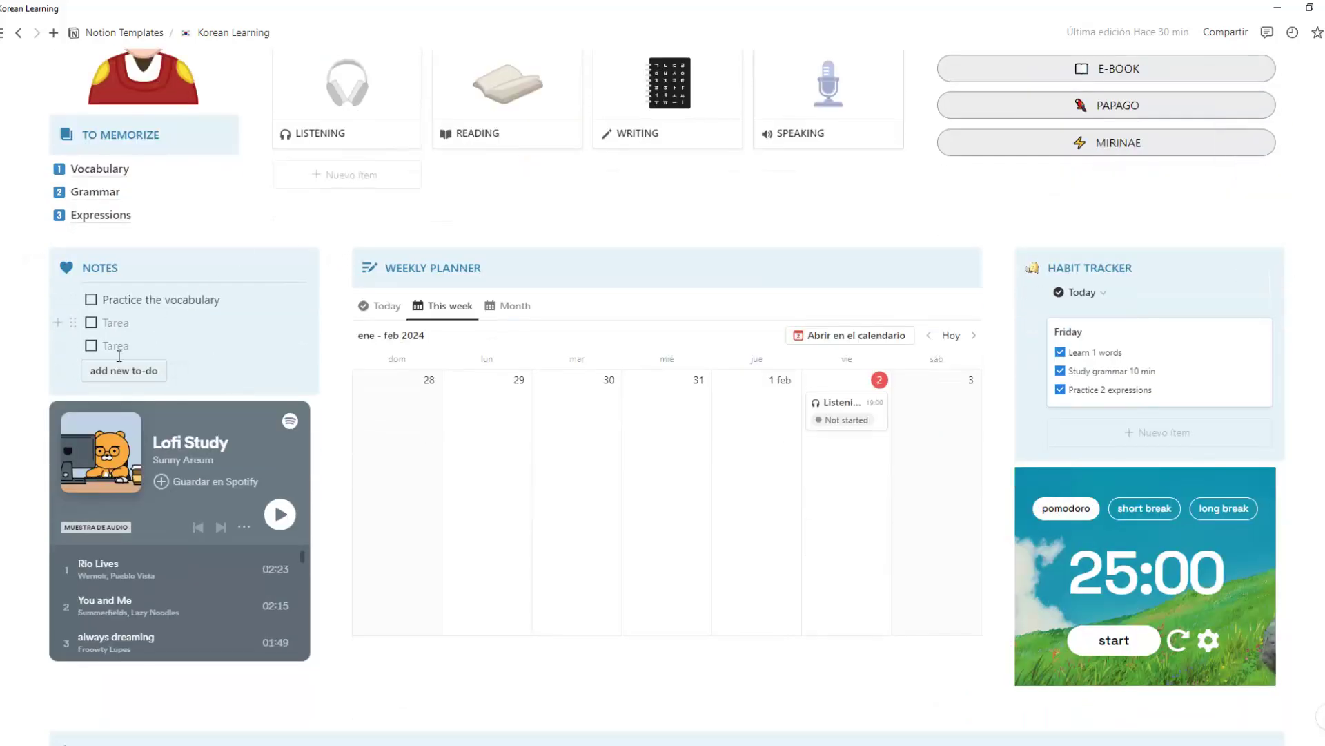
left_click(136, 320)
type("Read a new book")
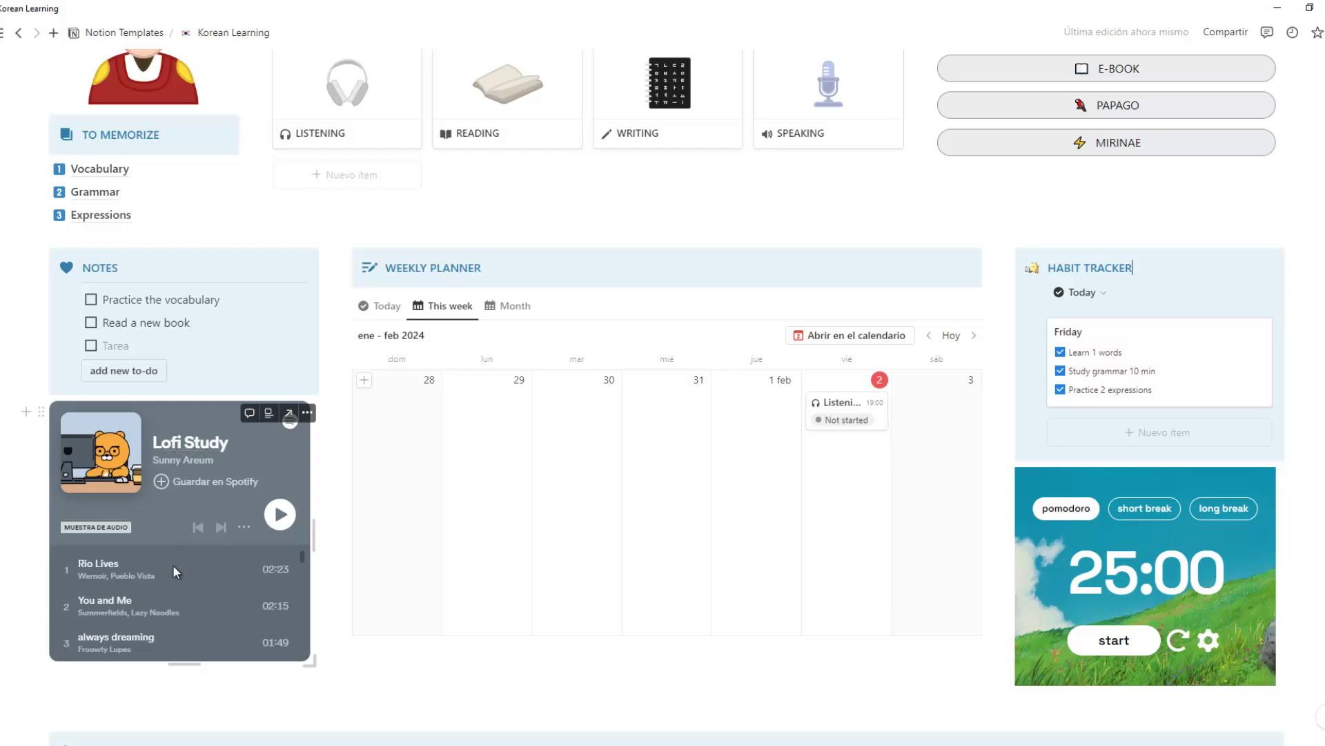
Play the embedded Lofi Study playlist, dismiss its Spotify promotion, and view the full playlist in Spotify.
left_click(281, 515)
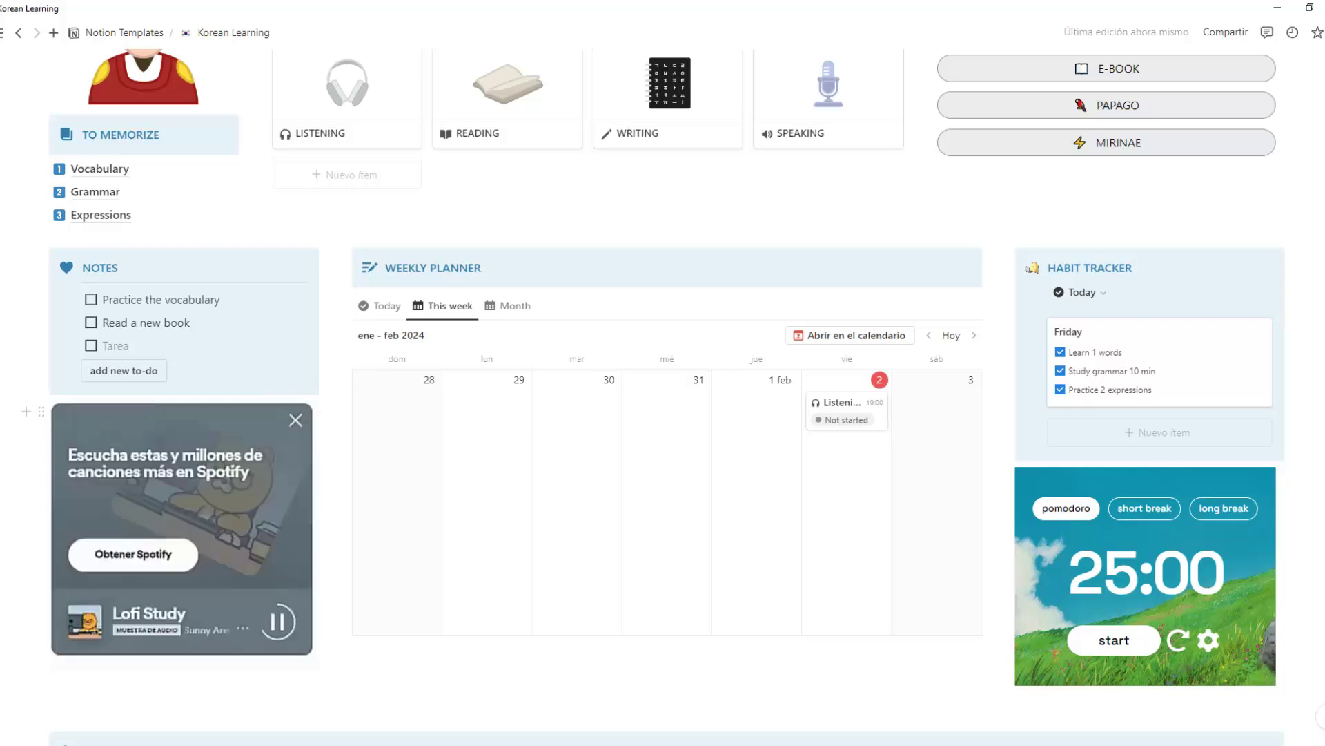
left_click(295, 420)
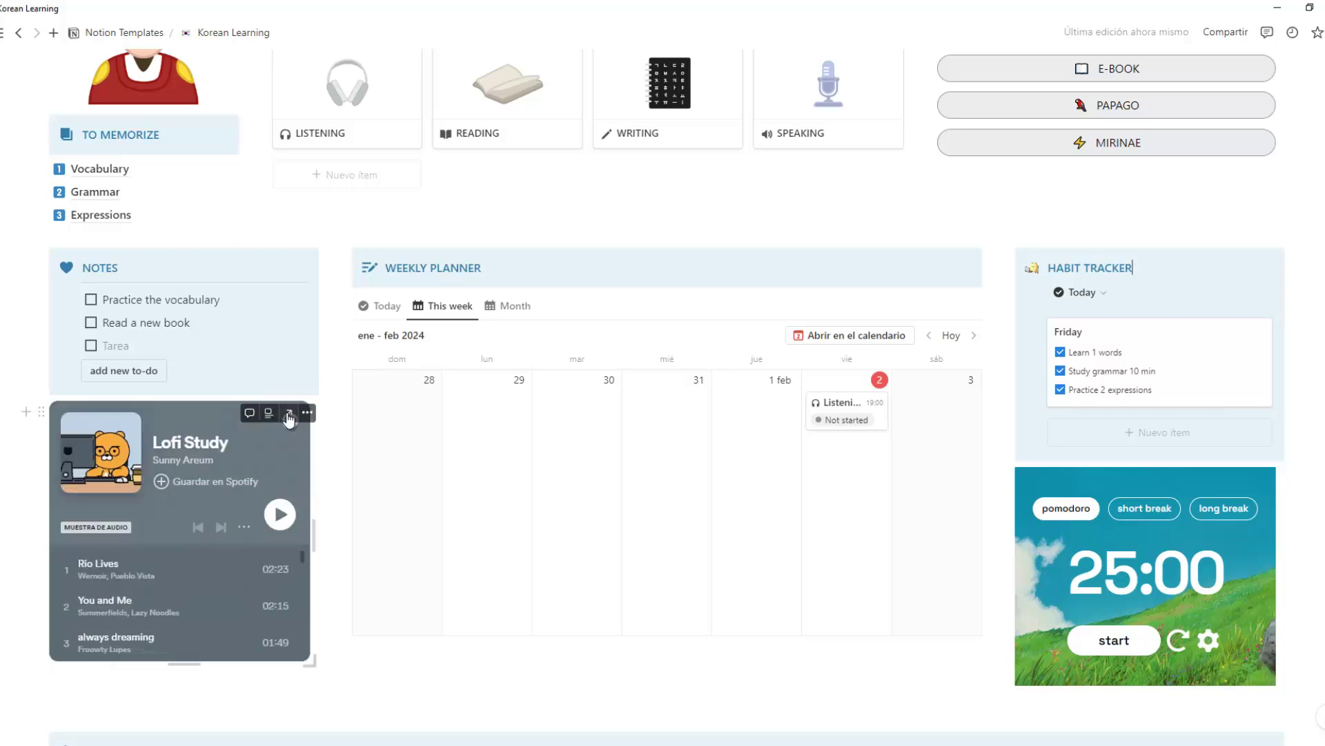
left_click(288, 417)
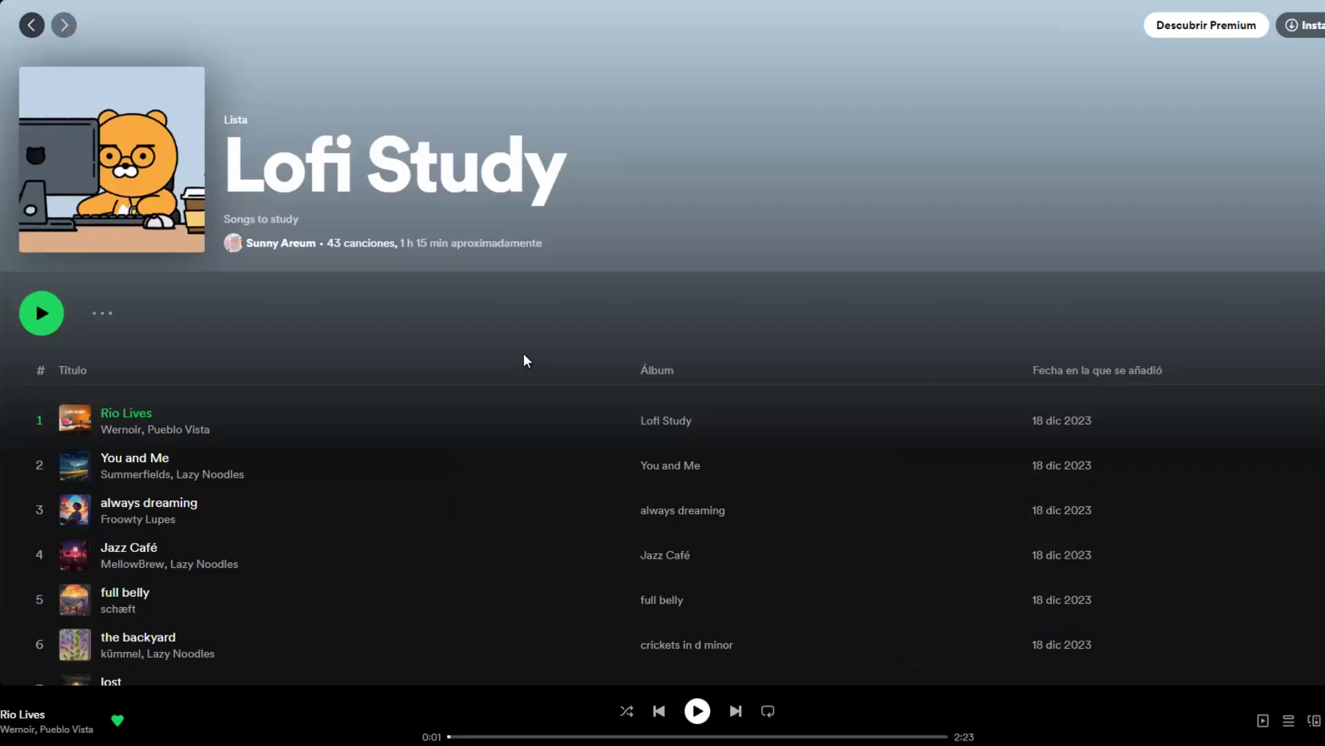
scroll(523, 353, "down", 1)
scroll(523, 353, "up", 1)
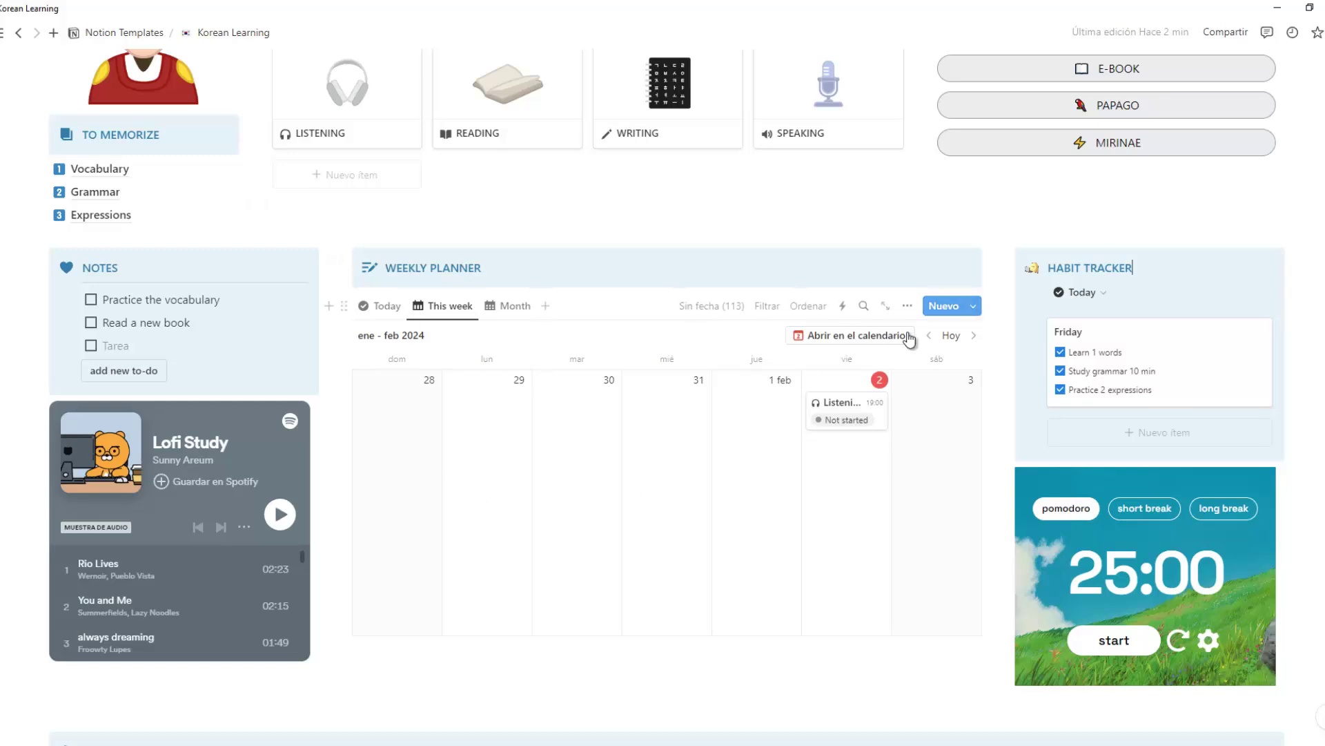
View the Weekly Planner in its Today, This week and Month views, and return it to This week.
left_click(397, 312)
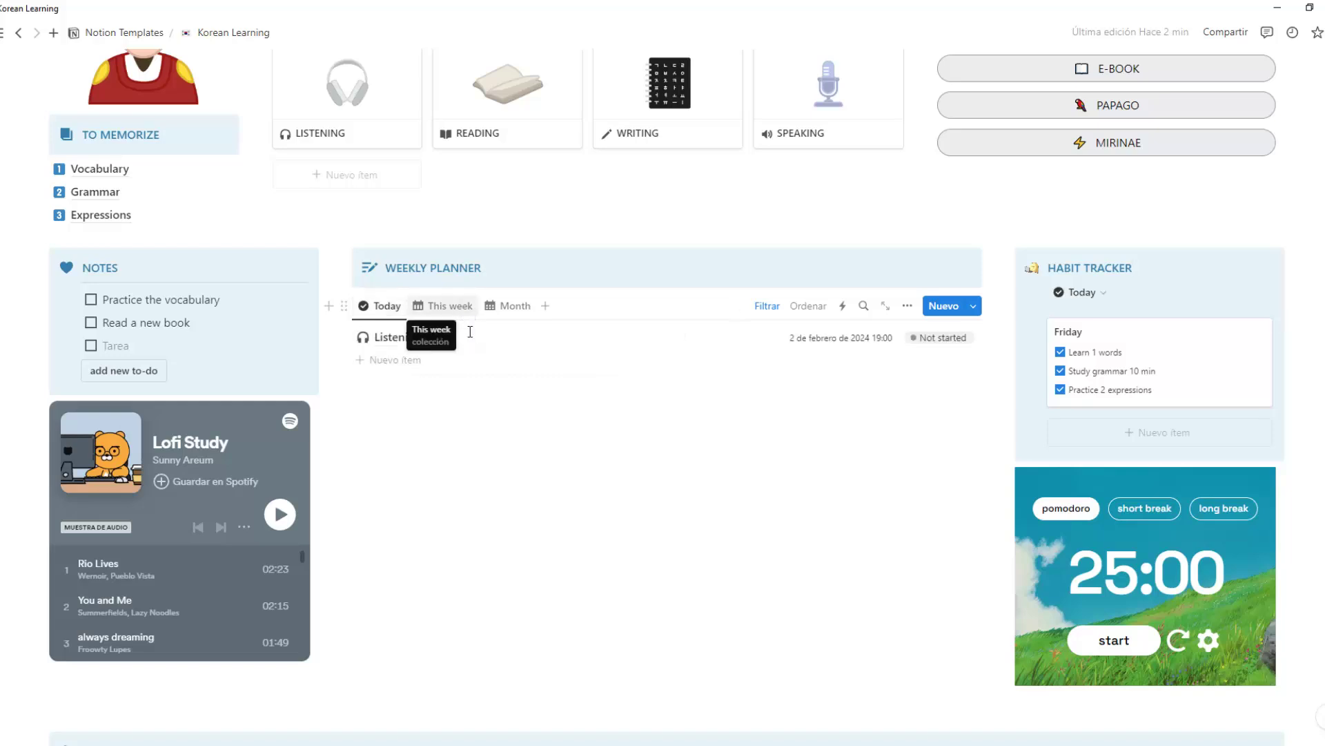
left_click(452, 308)
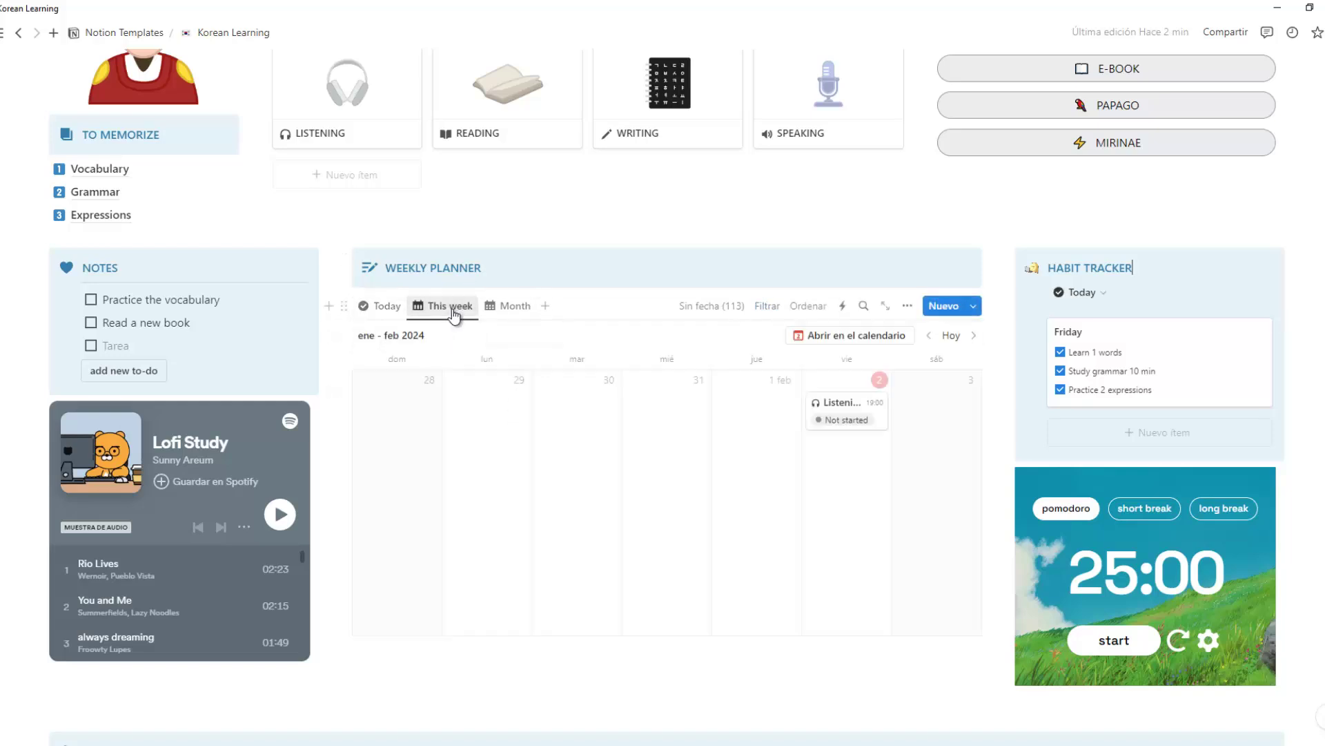
left_click(507, 310)
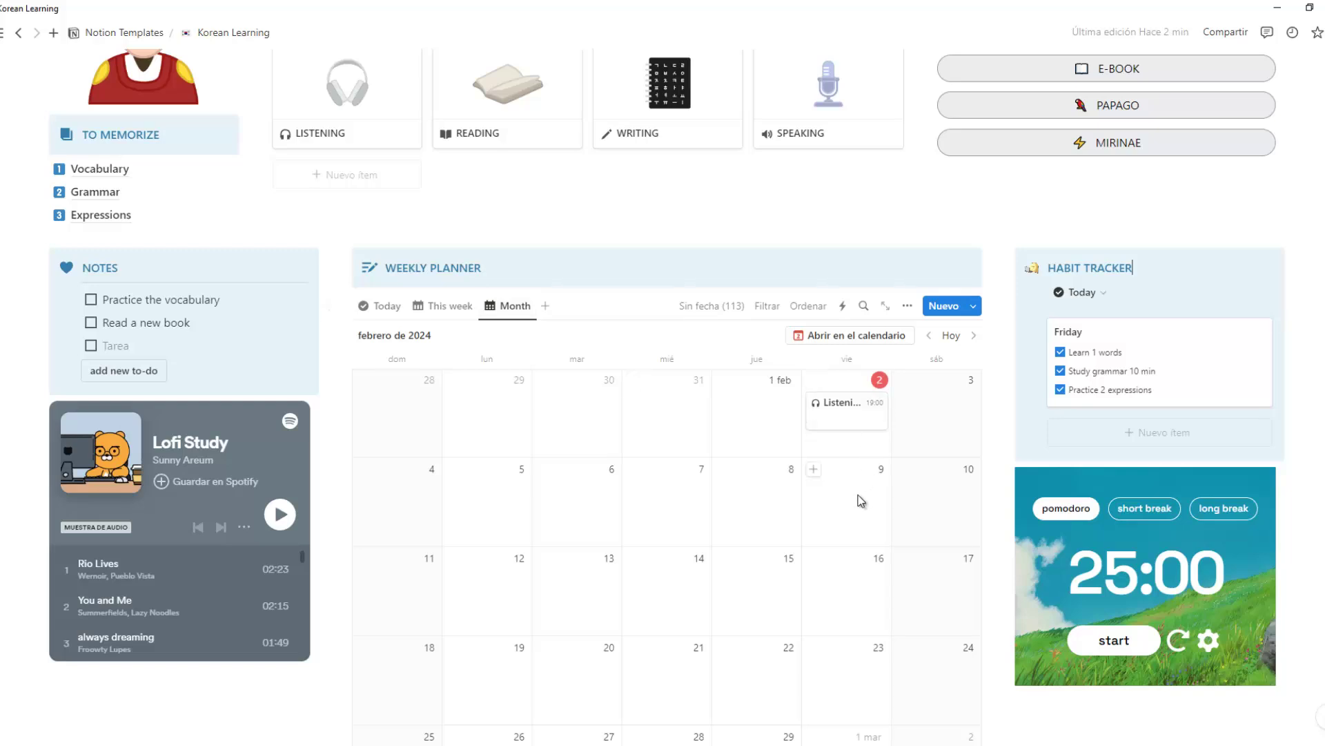
left_click(435, 308)
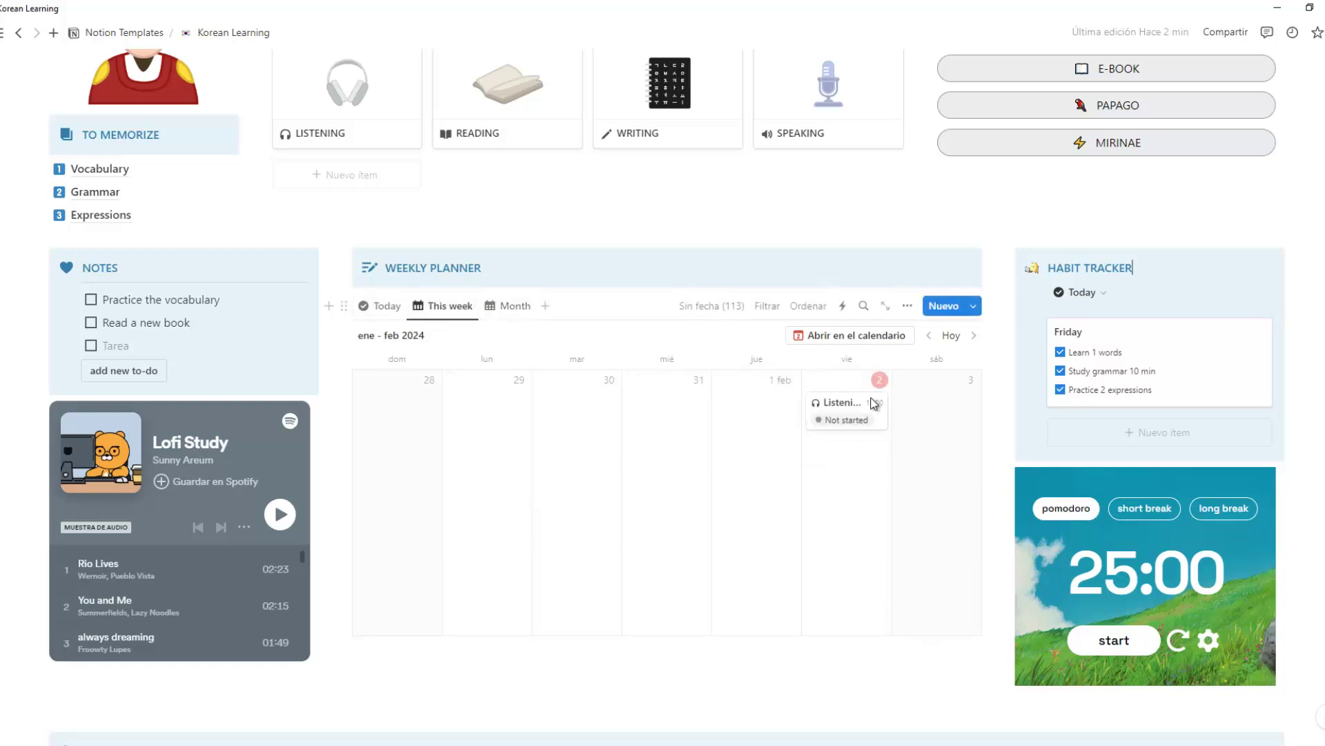
Add a planner entry for 2 February 2024 from the Watch Movie or Serie template and include the time 21:00.
left_click(812, 381)
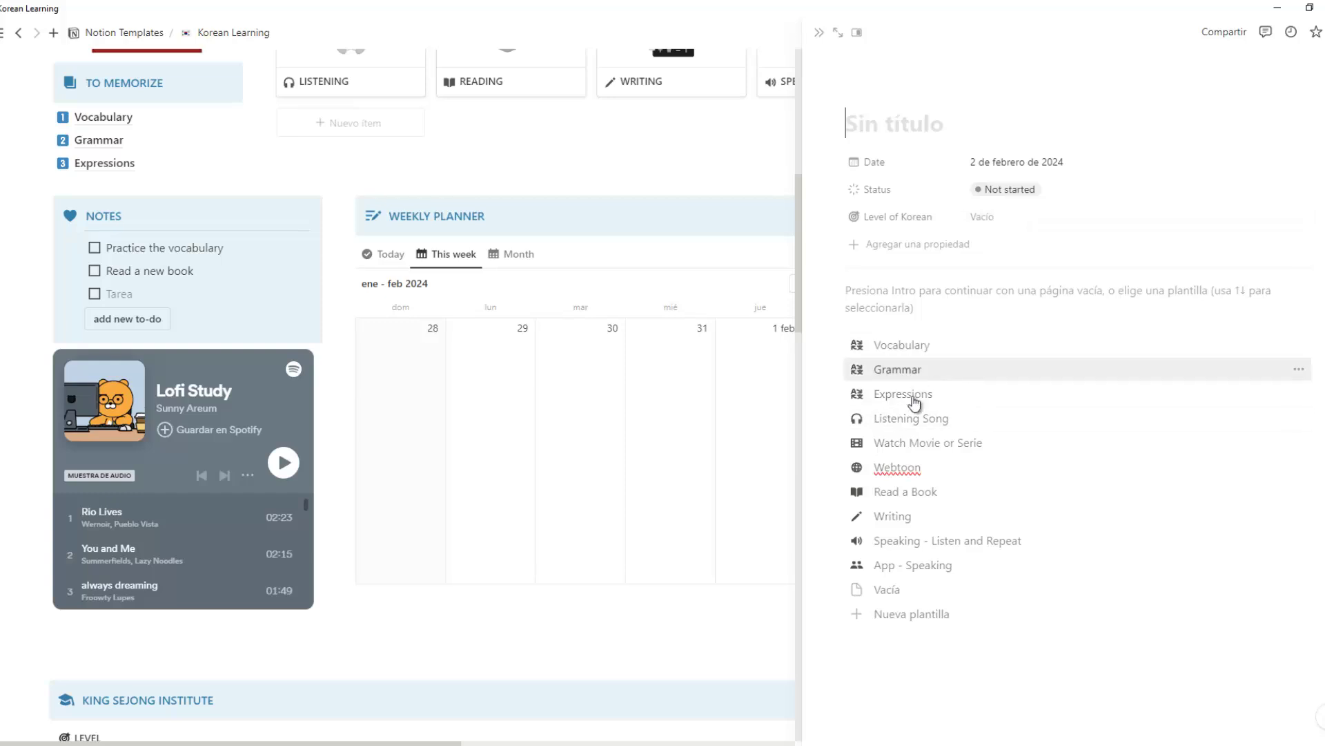
left_click(918, 442)
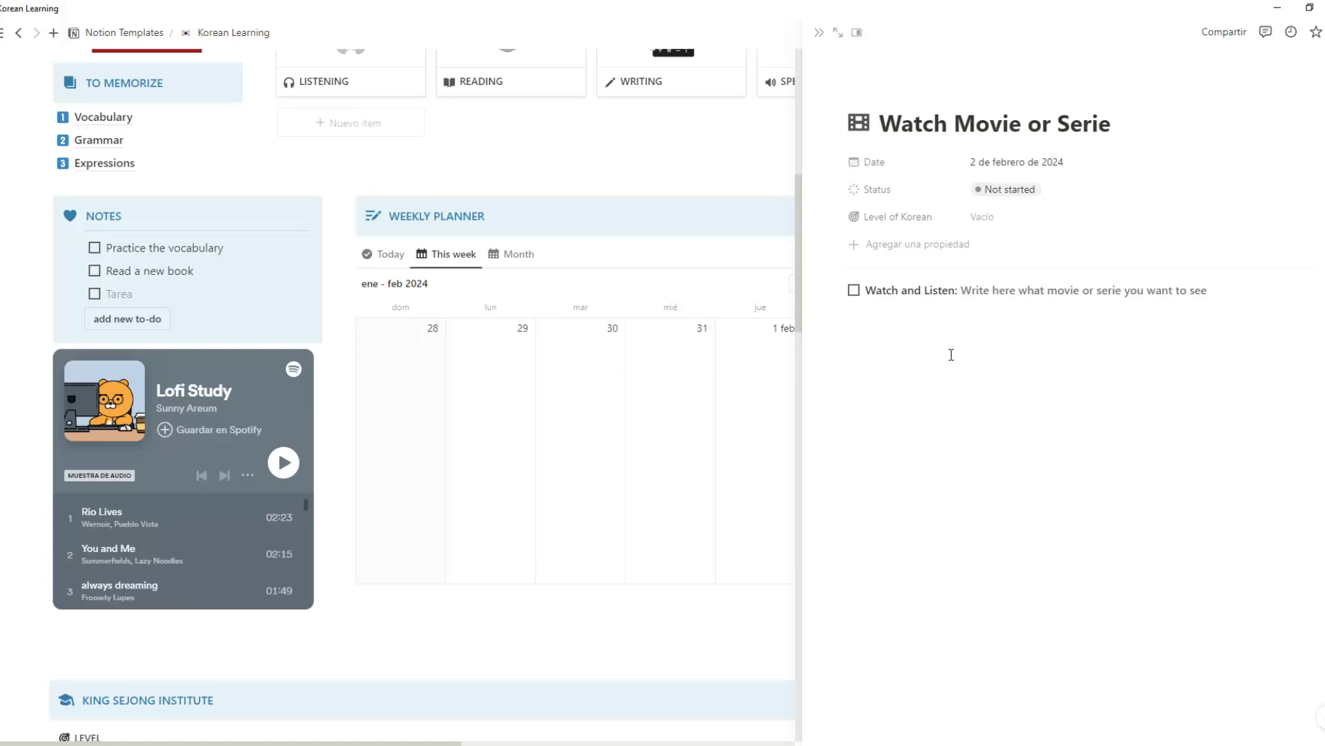
left_click_drag(1208, 290, 967, 290)
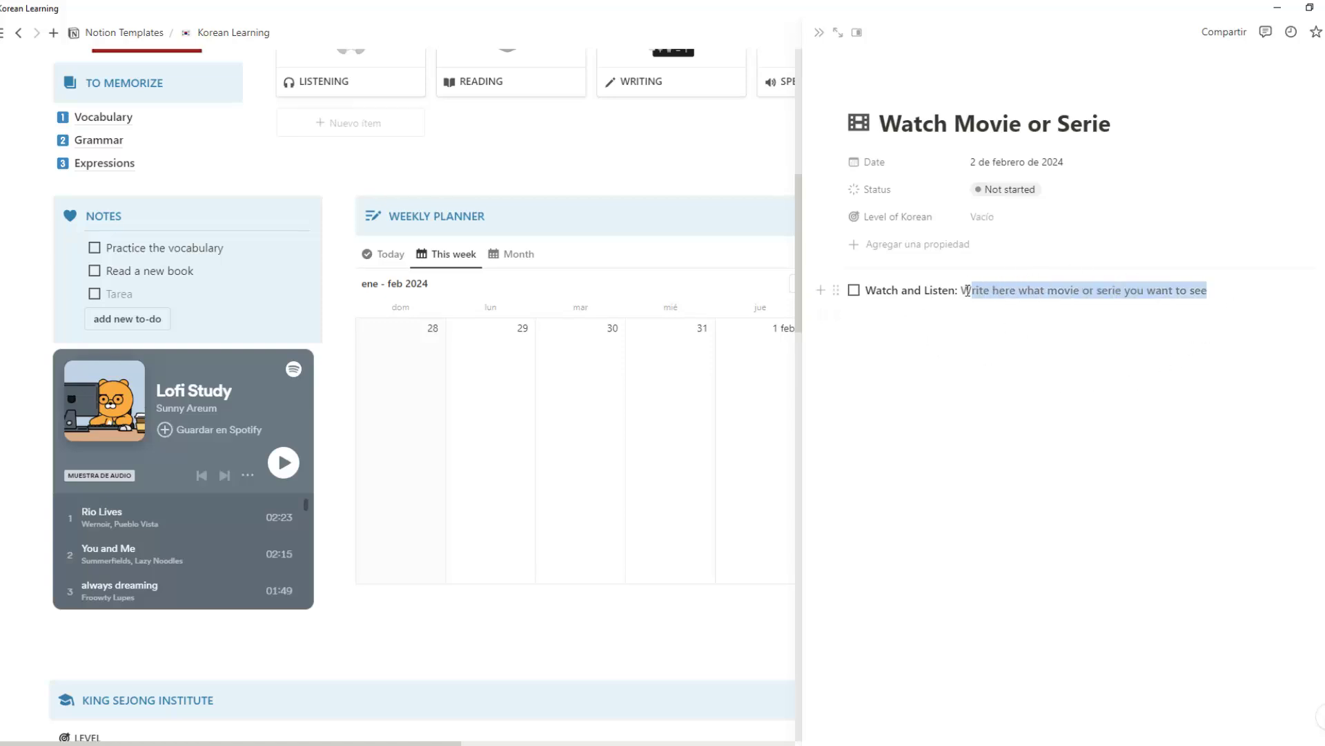
left_click(1032, 165)
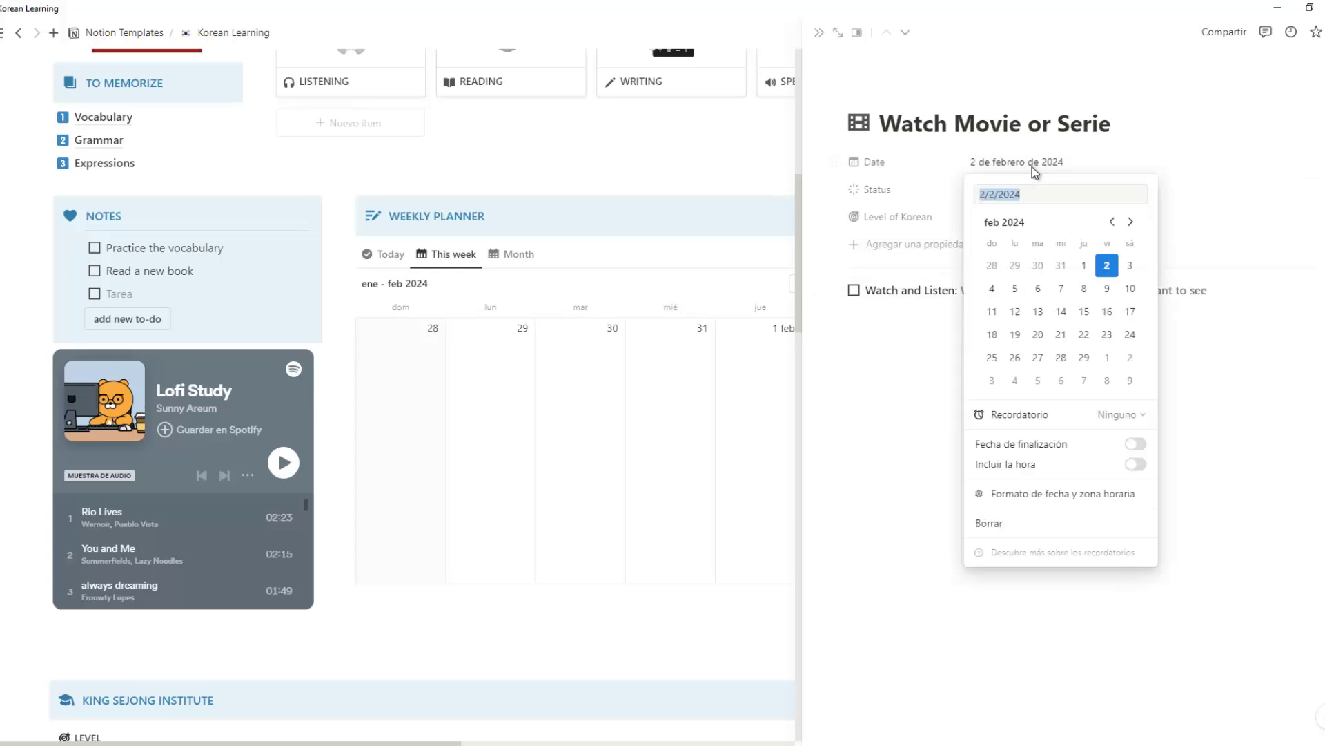
left_click(1137, 467)
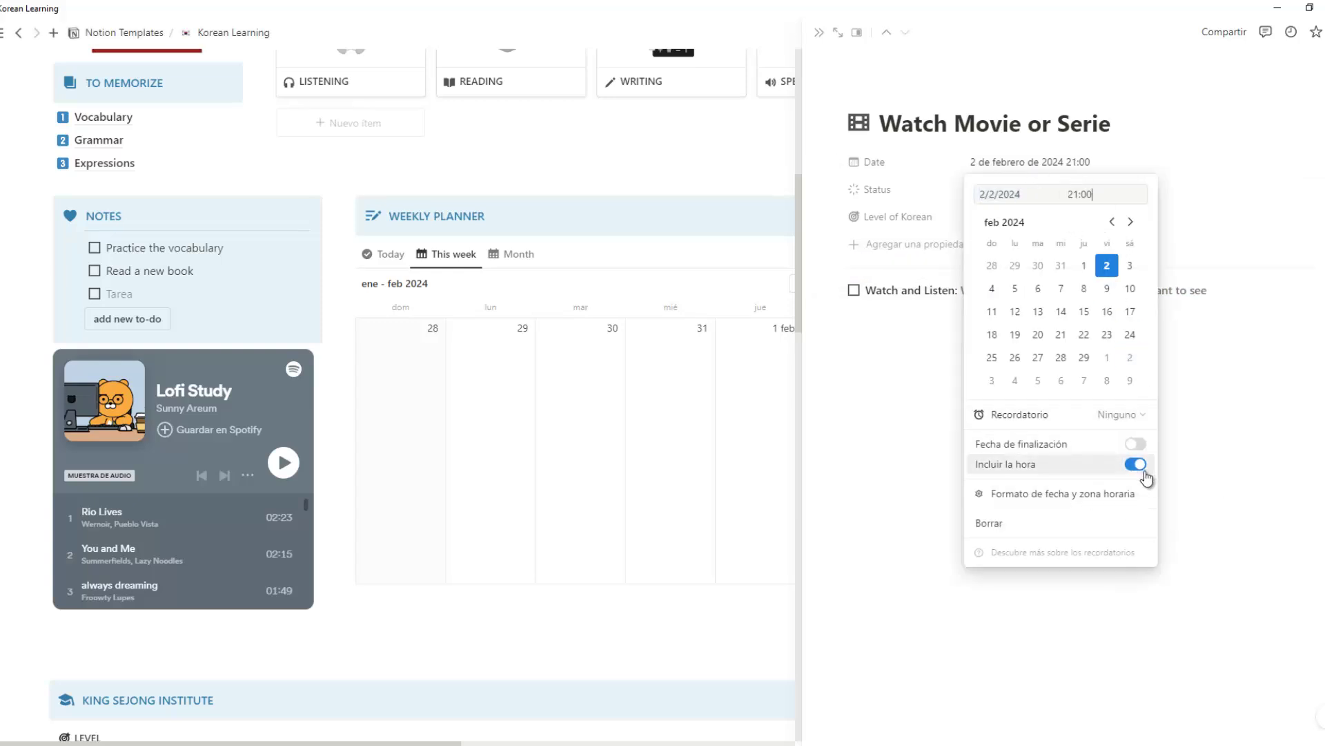
Name Parasite as the title to watch, set the entry's status to In progress, and close the entry.
left_click(1179, 485)
key("BackSpace")
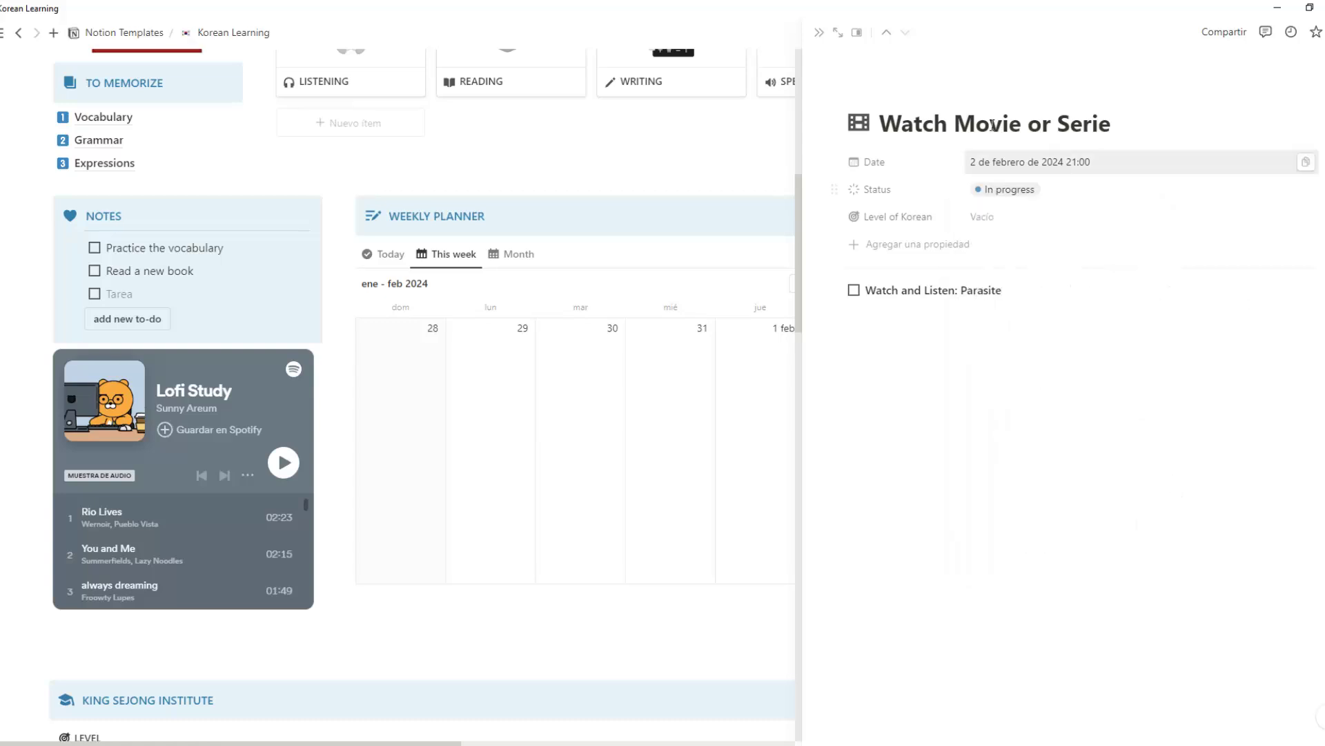
left_click(523, 344)
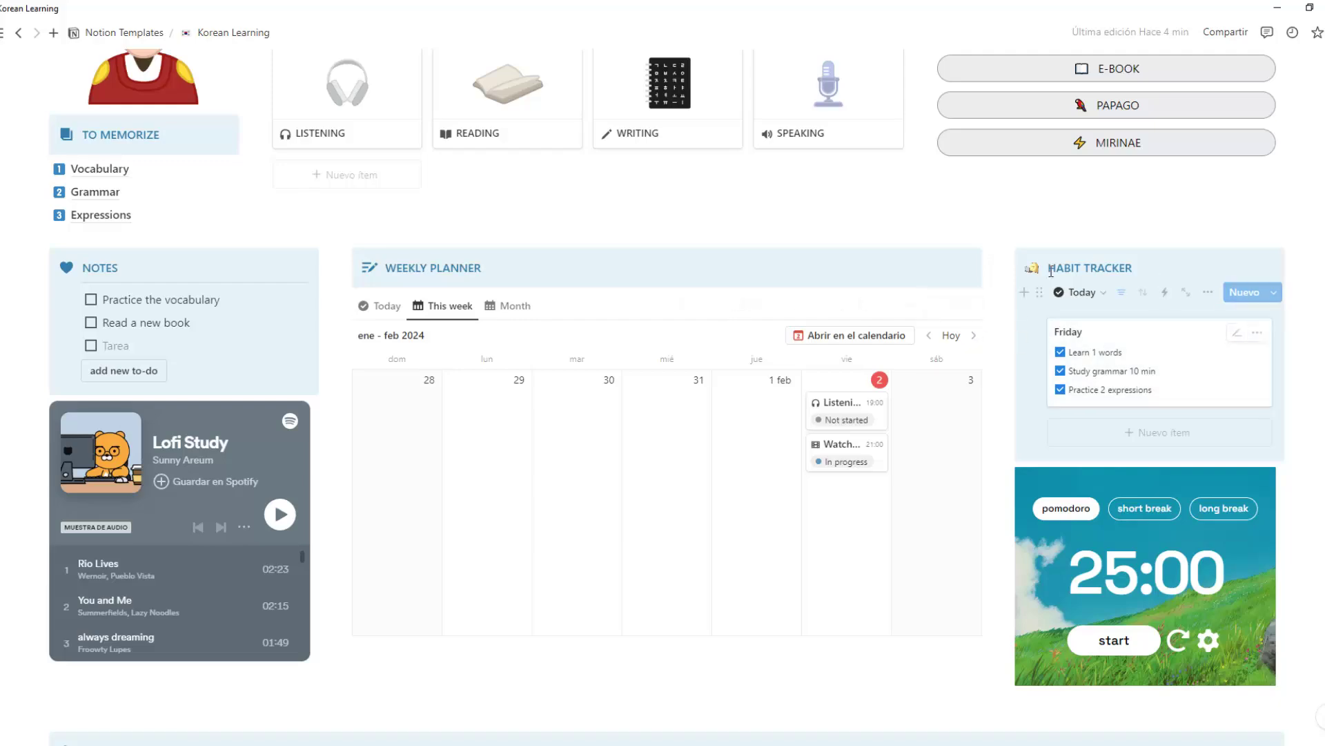
Clear all three of Friday's habits in the Habit Tracker and check them again.
scroll(1209, 388, "up", 1)
scroll(1195, 383, "up", 5)
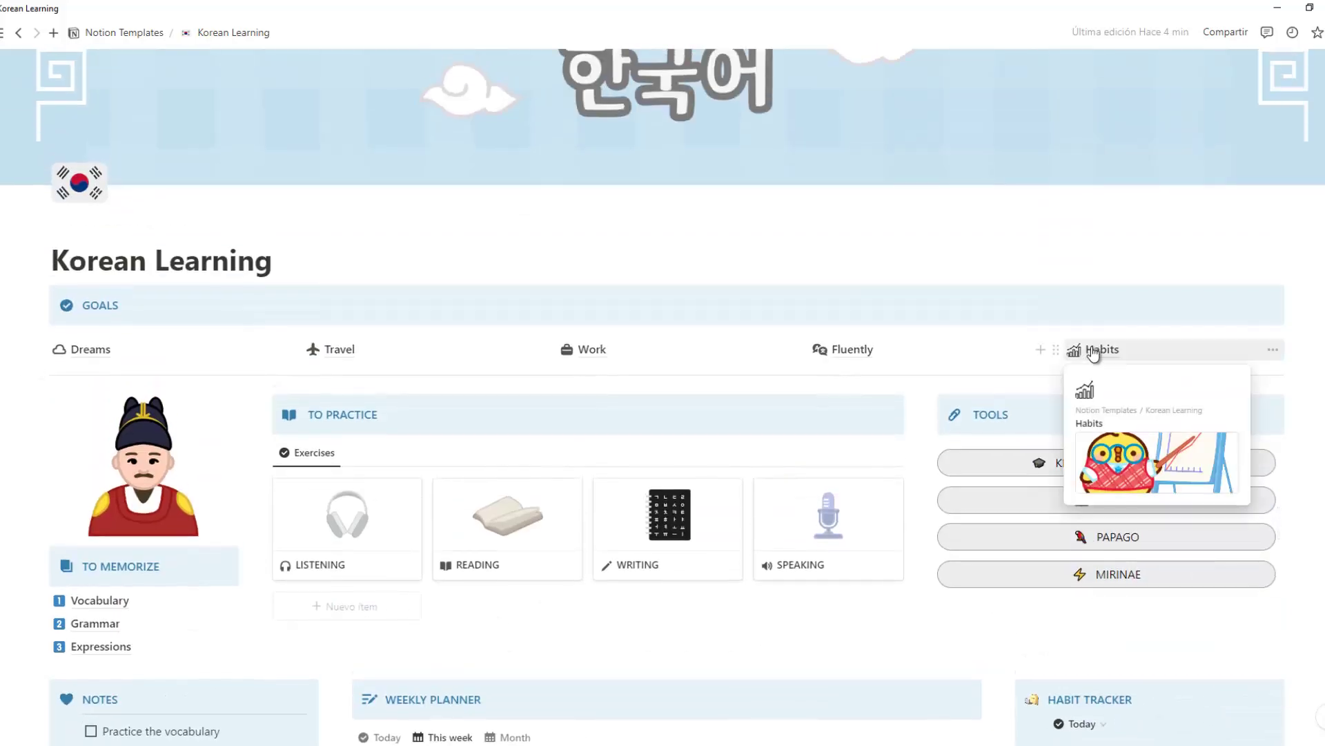
scroll(1132, 538, "down", 3)
scroll(1146, 571, "down", 2)
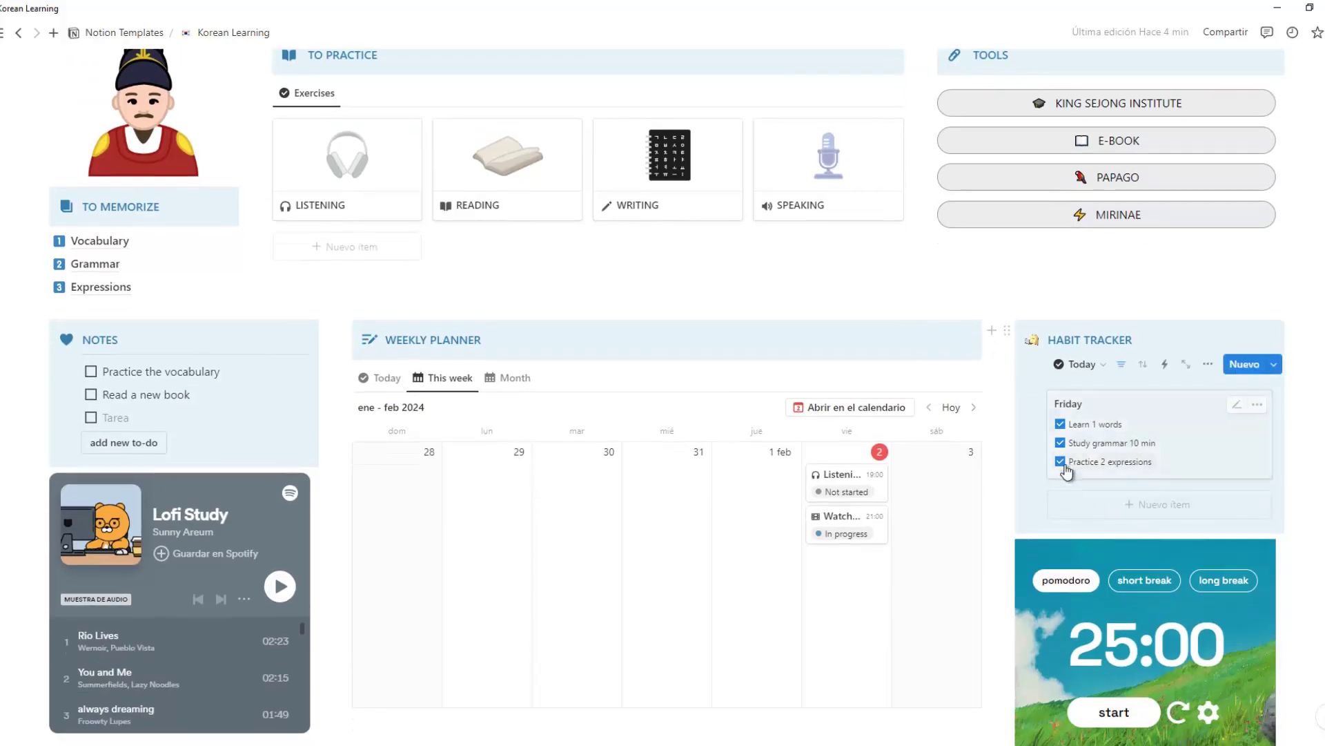
left_click(1060, 461)
left_click(1059, 443)
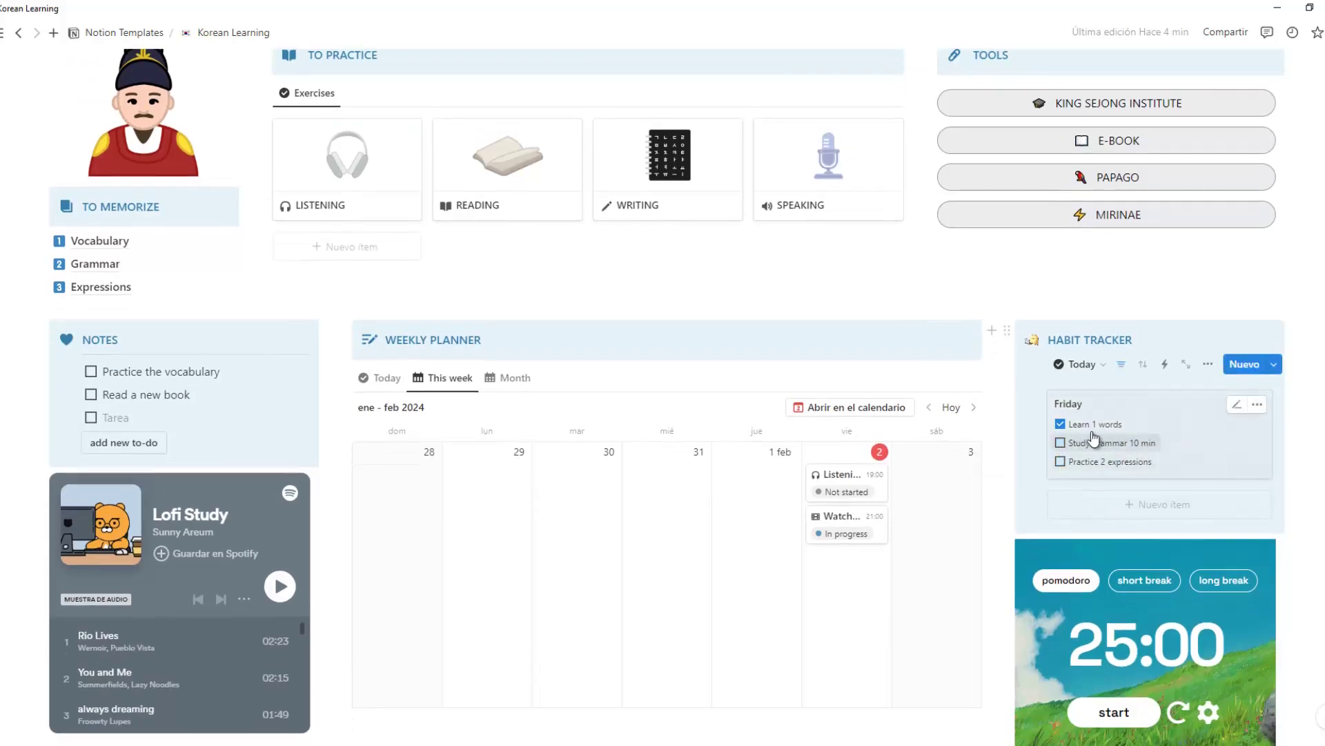
left_click(1060, 424)
left_click(1061, 424)
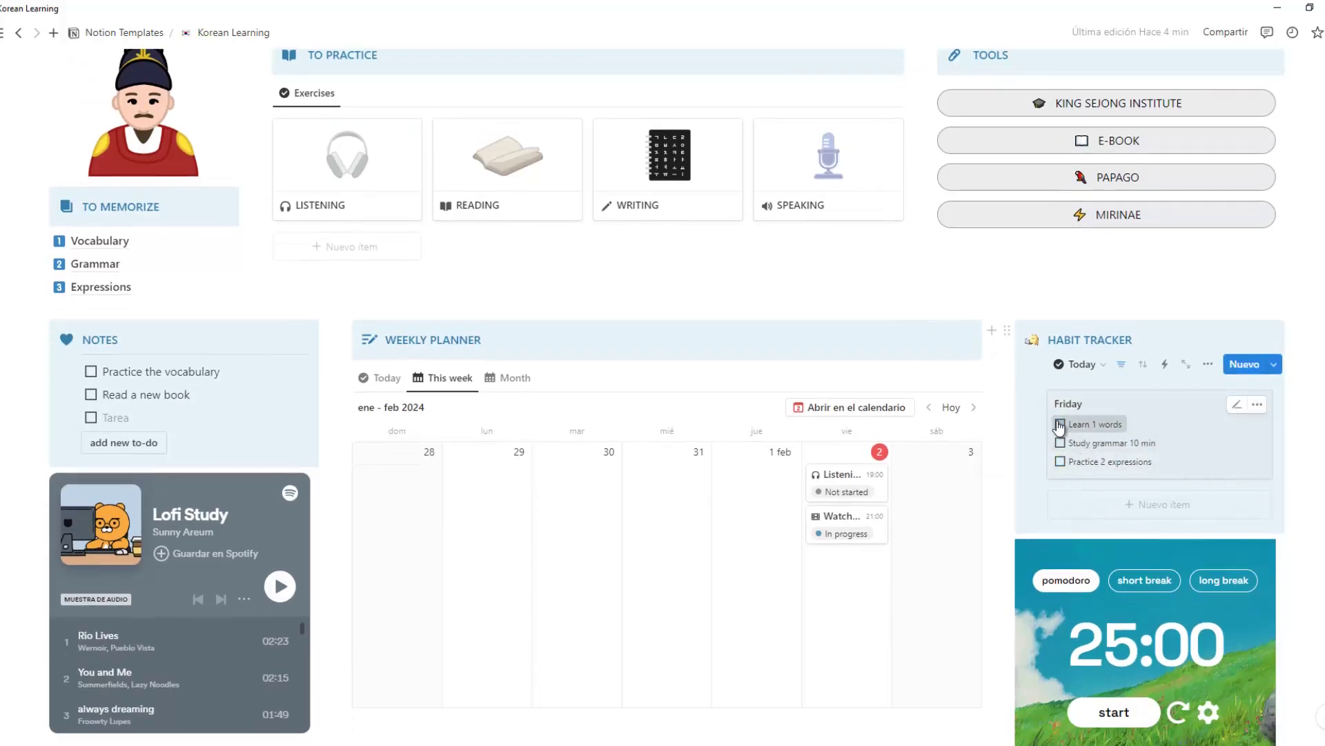
left_click(1060, 442)
left_click(1060, 461)
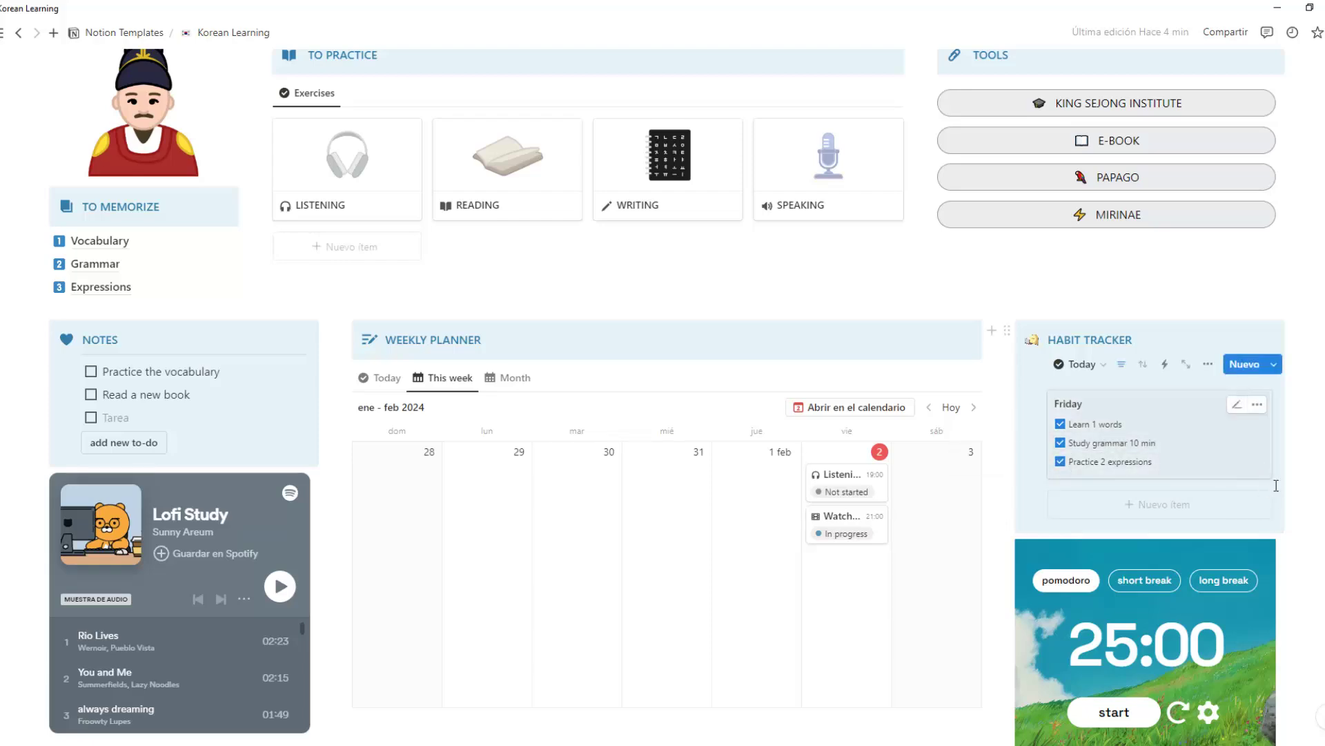
Look through the Pomodoro timer's Sounds and General settings and save them.
scroll(1263, 548, "down", 3)
scroll(1263, 547, "up", 1)
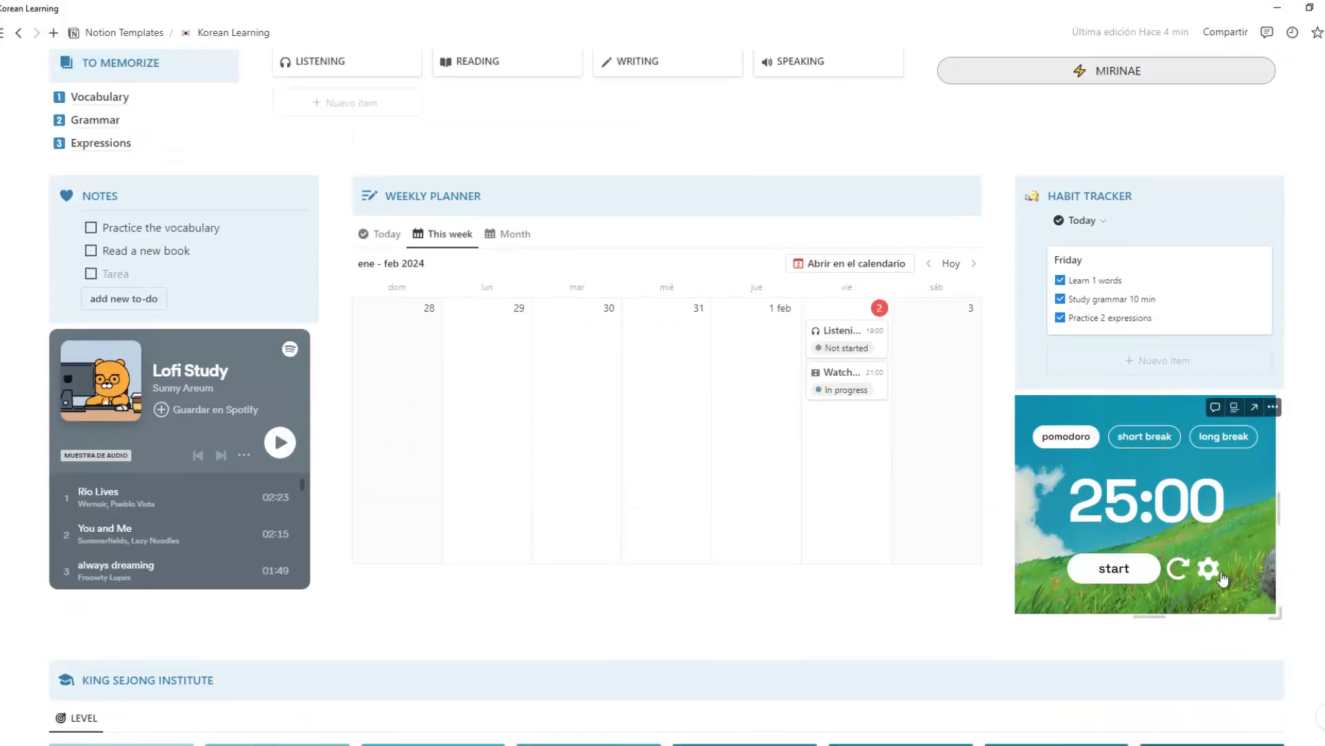
left_click(1208, 568)
left_click(1063, 496)
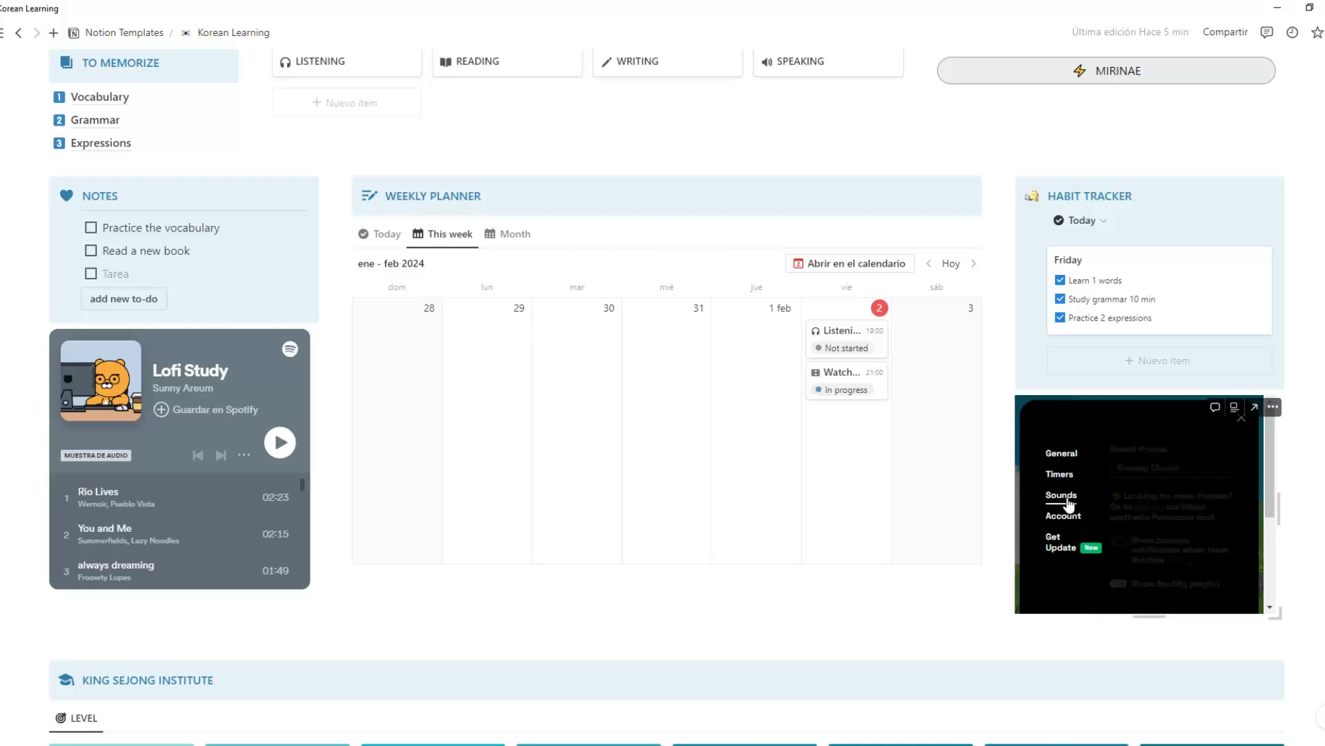
left_click(1062, 453)
scroll(1197, 560, "down", 3)
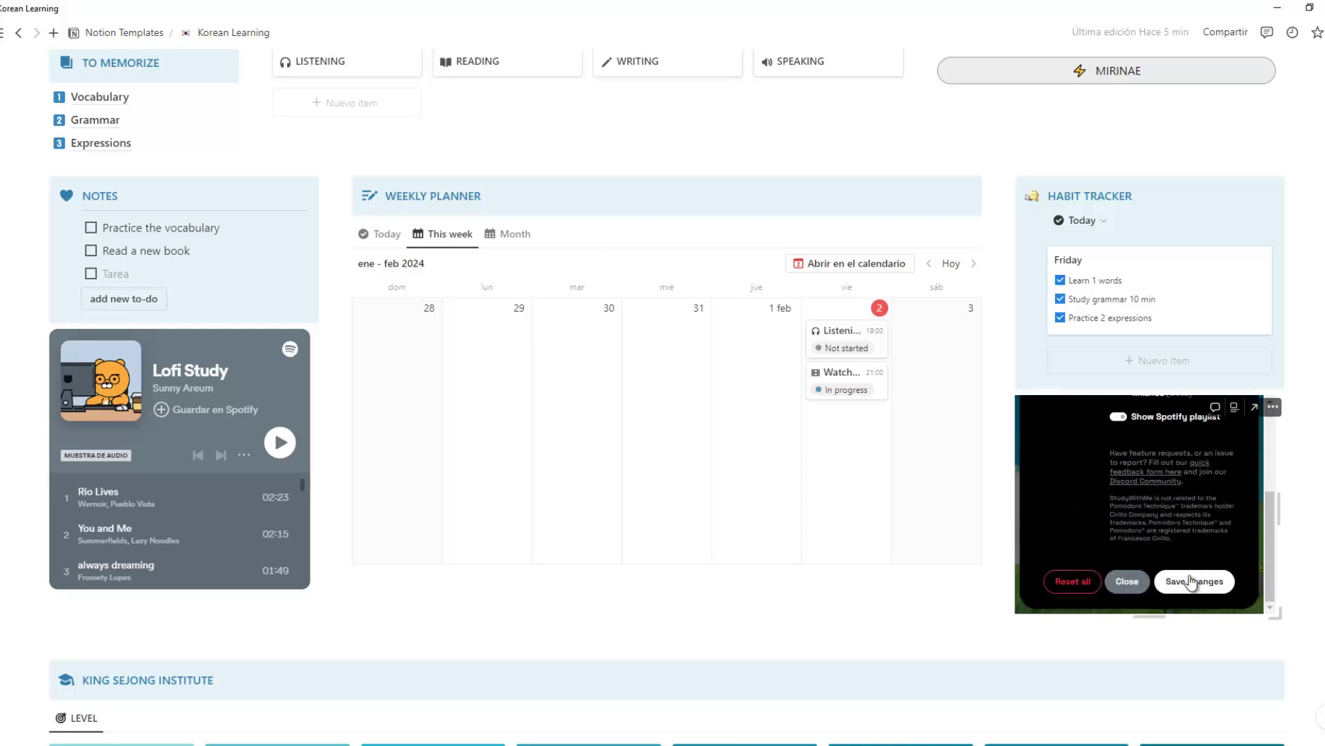
left_click(1193, 582)
Show the timer's long break mode and switch it back to pomodoro.
left_click(1227, 439)
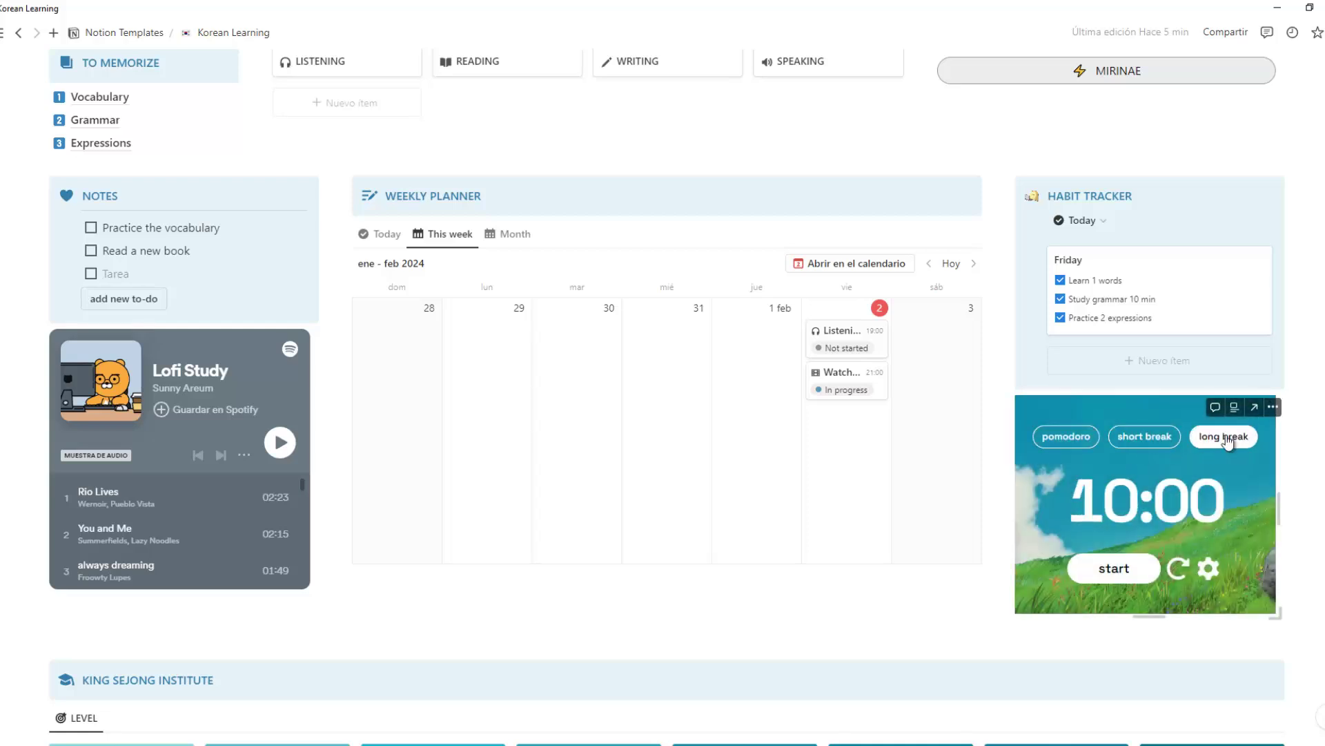
left_click(1069, 438)
left_click(1192, 634)
Open the INTRODUCTORY level in the King Sejong Institute section and view its Study Planner.
scroll(1195, 572, "down", 4)
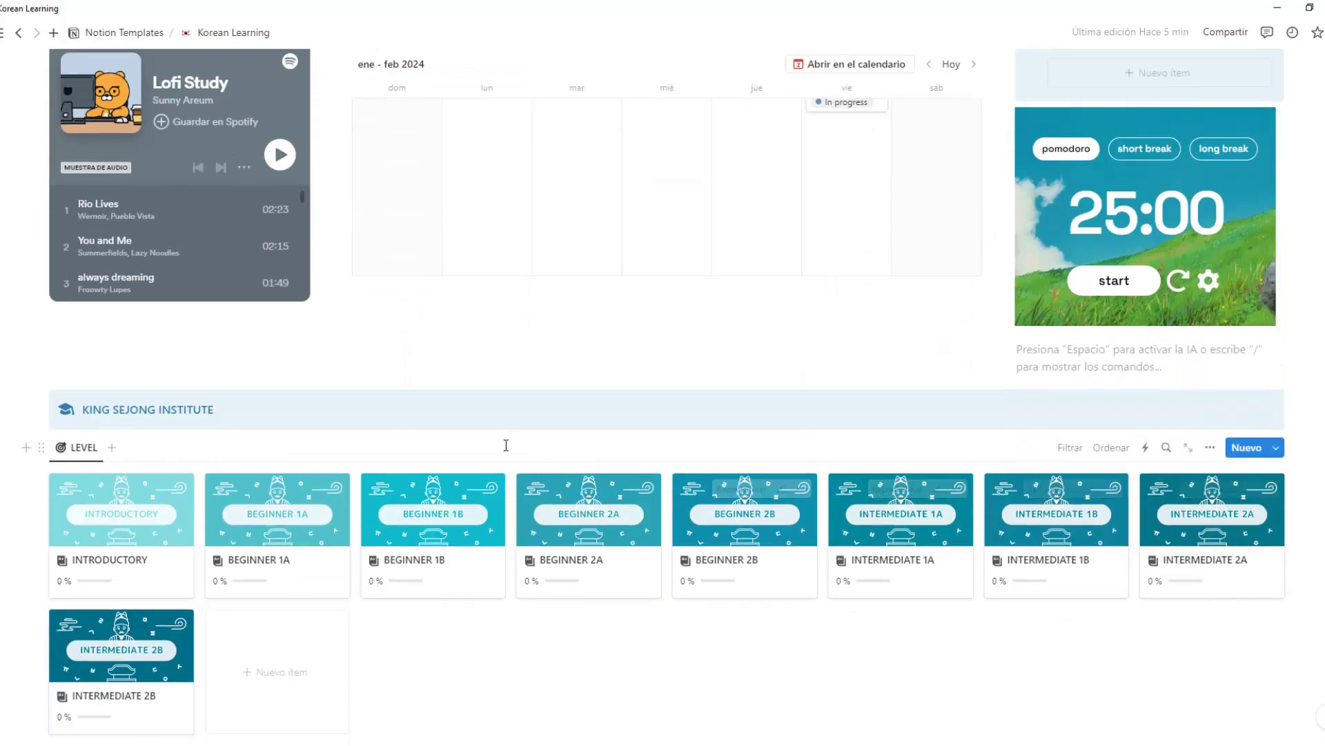
scroll(148, 529, "down", 1)
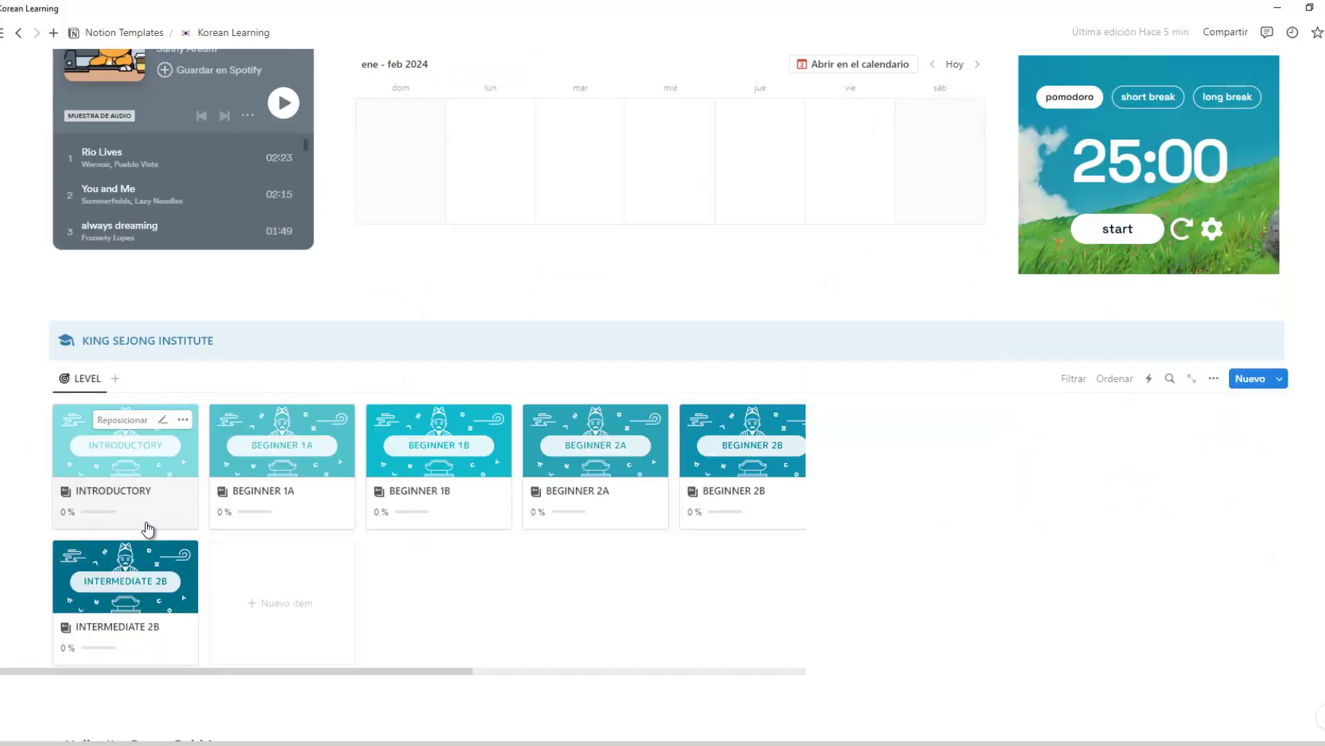
left_click(147, 444)
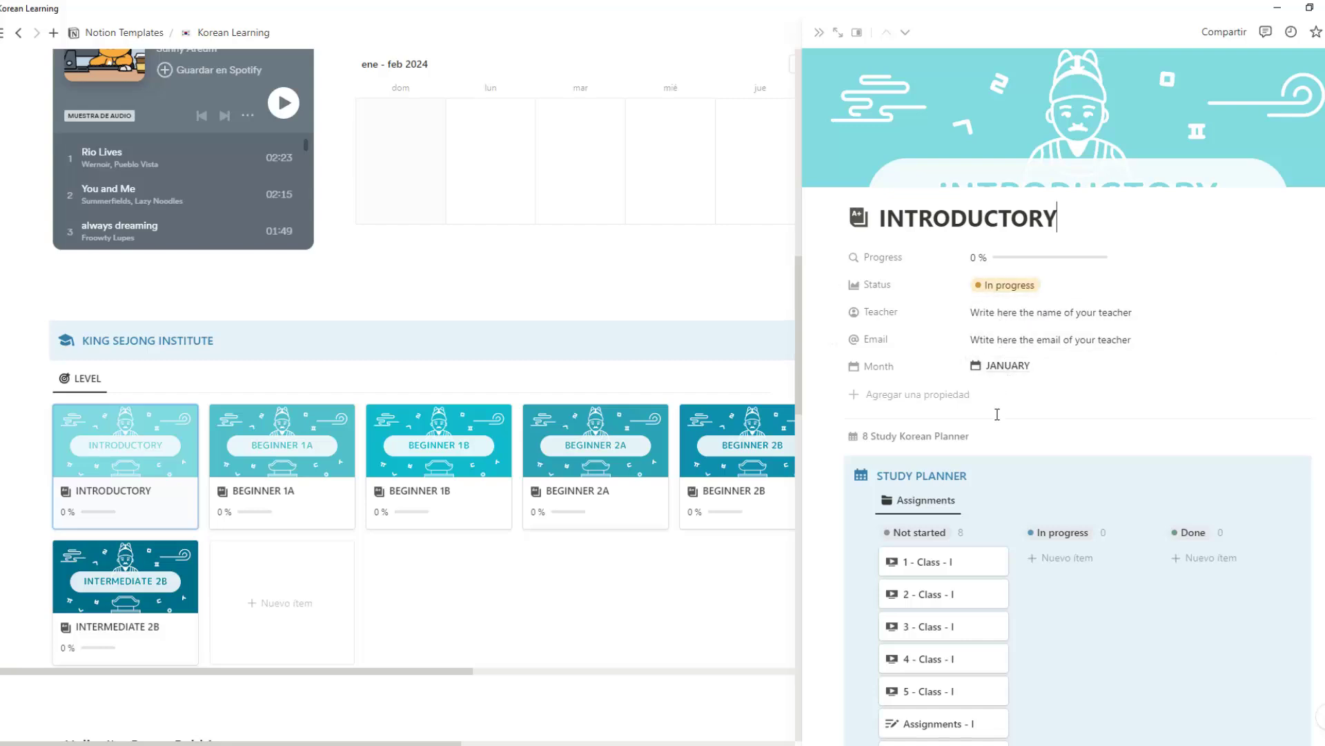
scroll(997, 414, "down", 2)
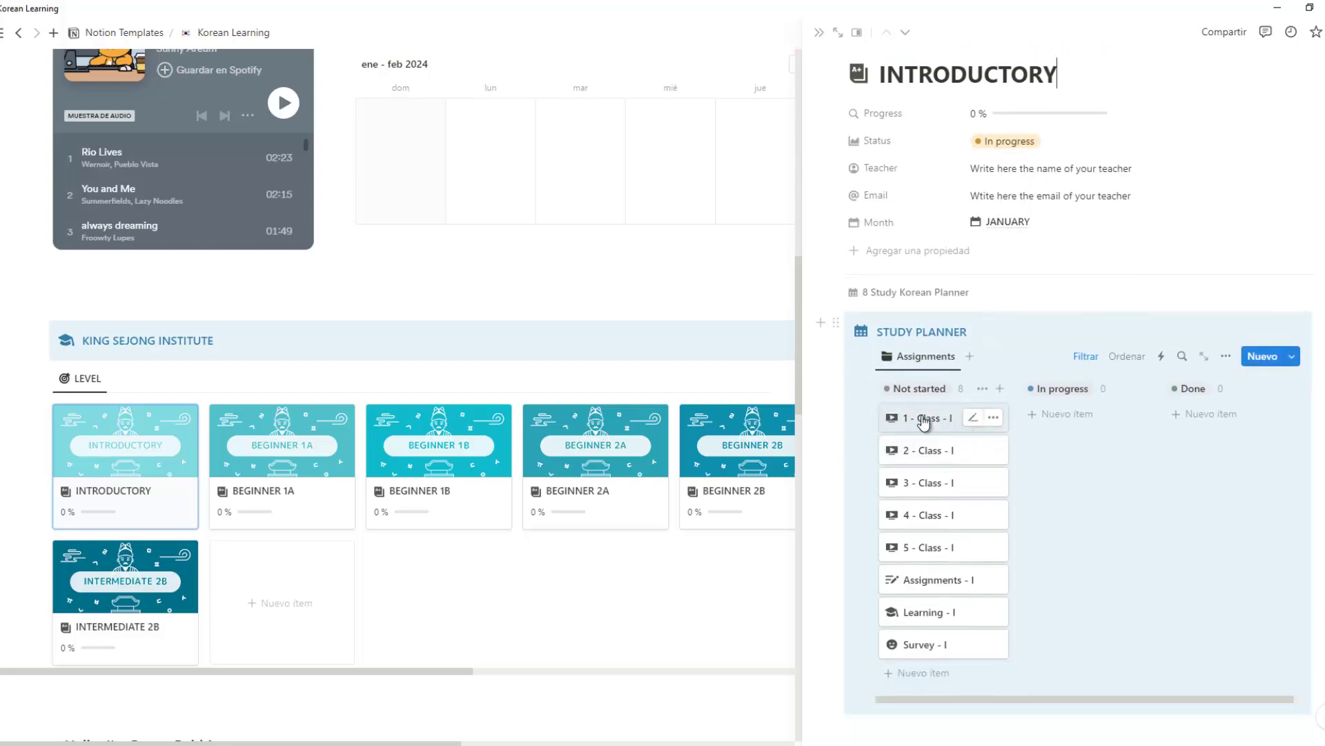
Move all five class cards and the Assignments, Learning and Survey cards of the Study Planner from Not started to Done.
left_click_drag(923, 422, 1191, 419)
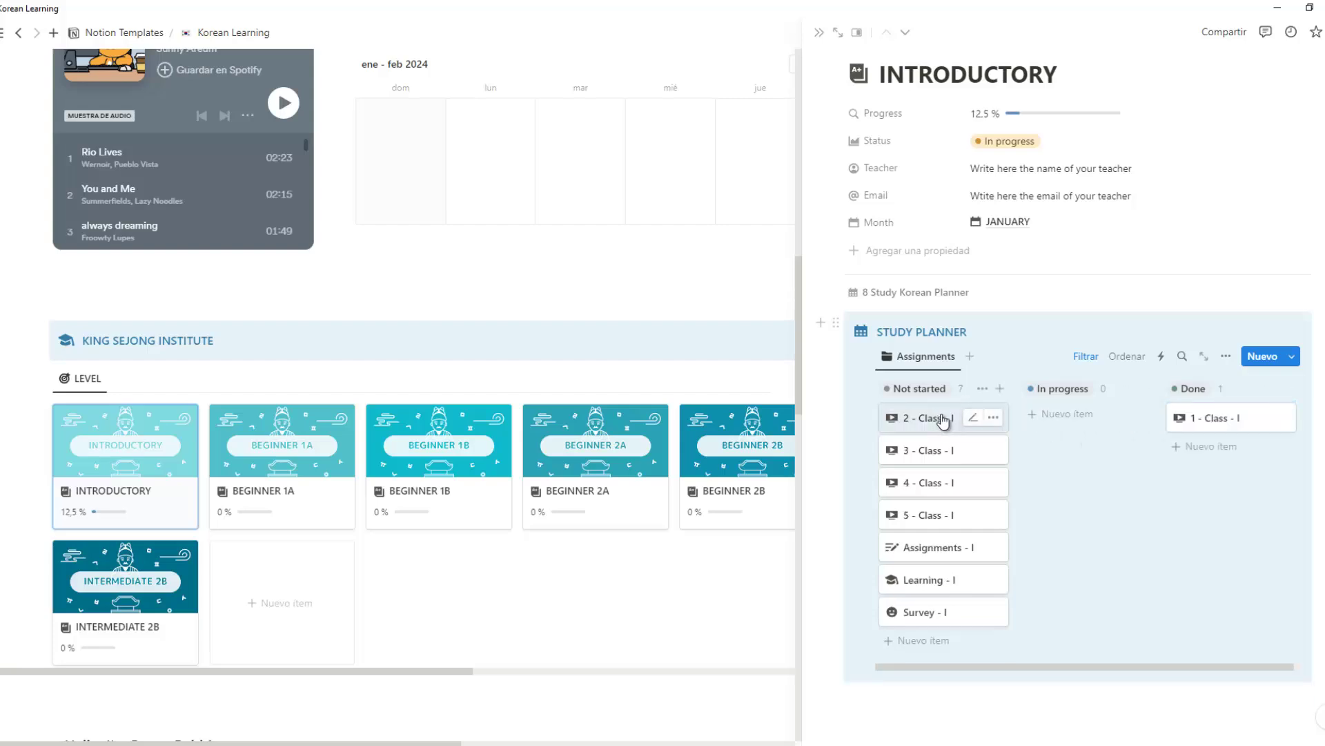
left_click_drag(942, 420, 1189, 452)
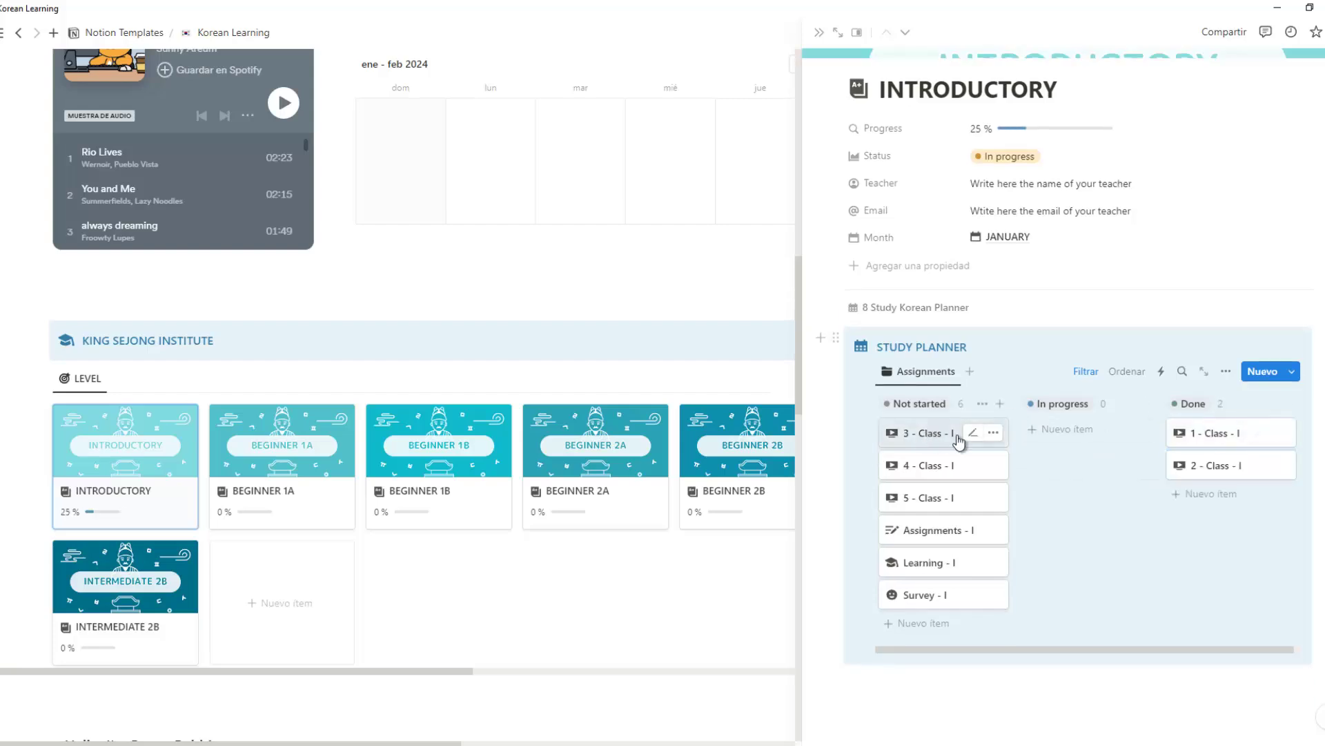
left_click_drag(958, 440, 1198, 528)
left_click_drag(950, 474, 1201, 590)
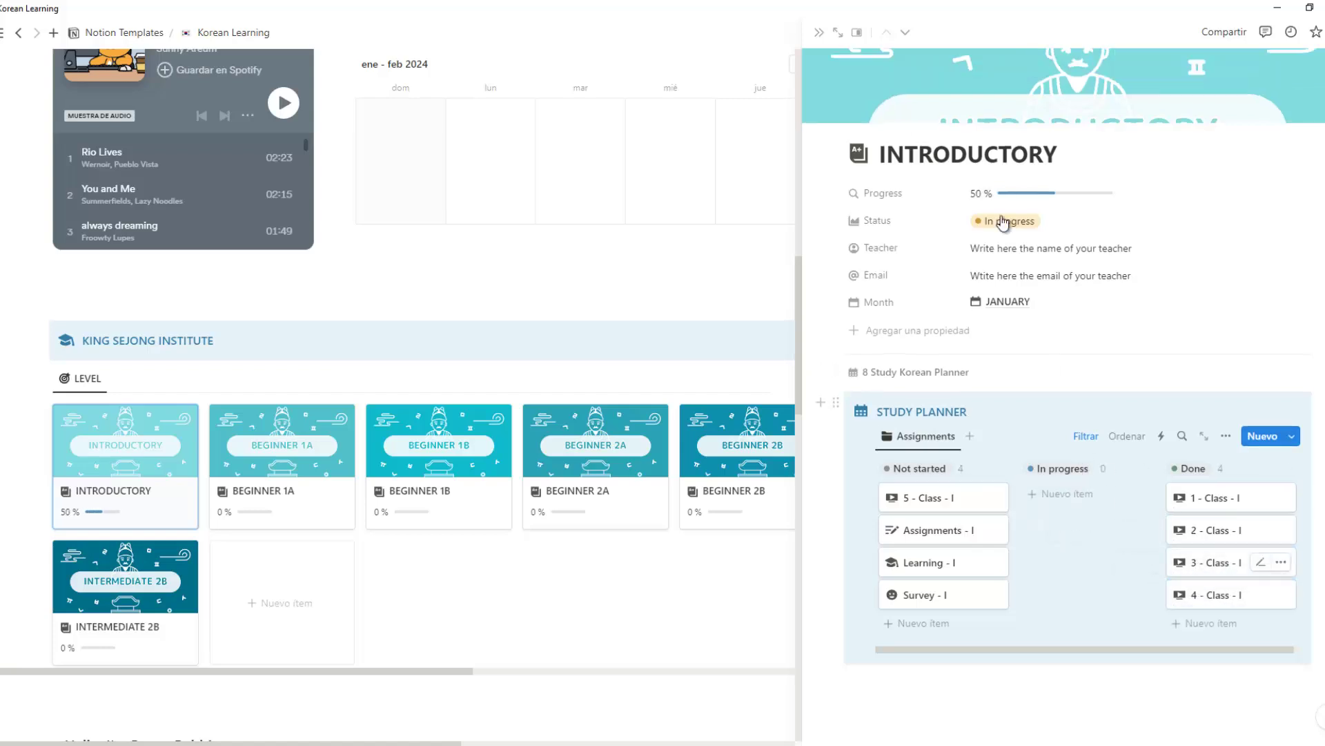
left_click_drag(947, 497, 1167, 609)
left_click_drag(932, 463, 1179, 624)
left_click_drag(948, 442, 1205, 625)
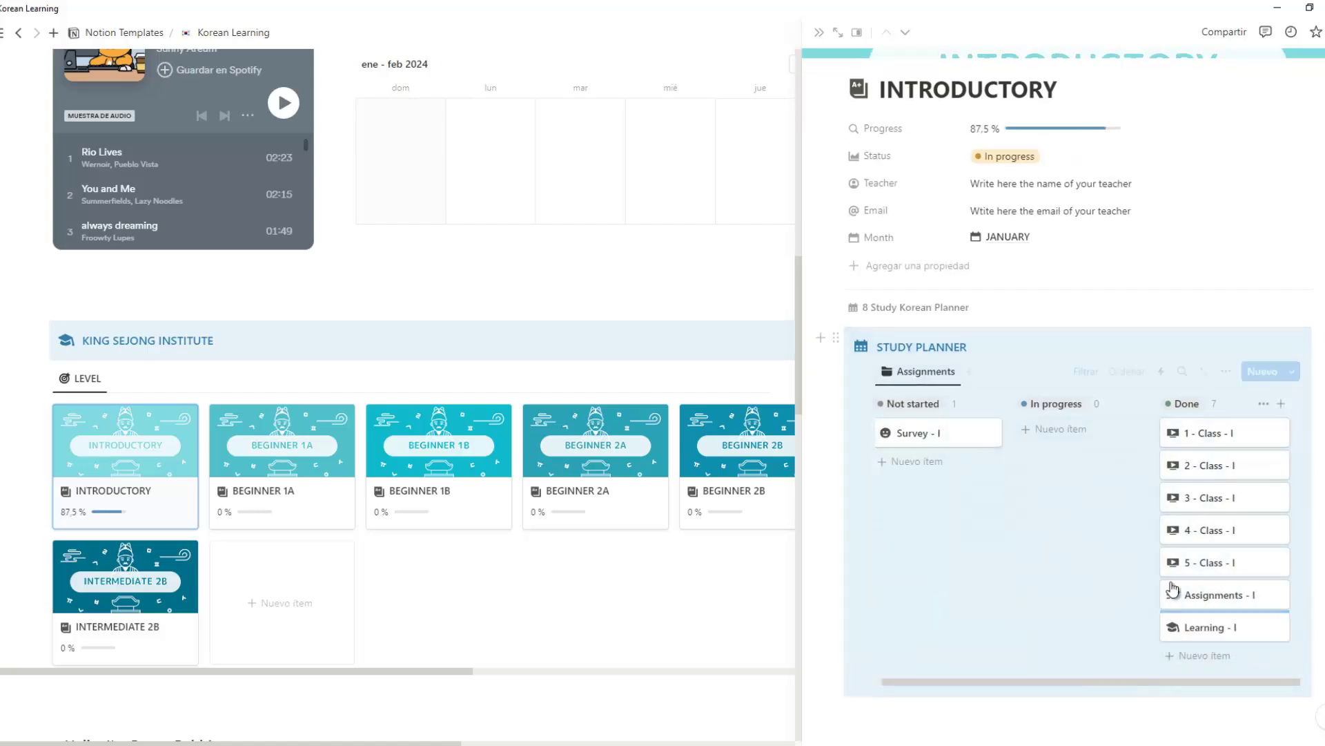
left_click_drag(904, 435, 1212, 652)
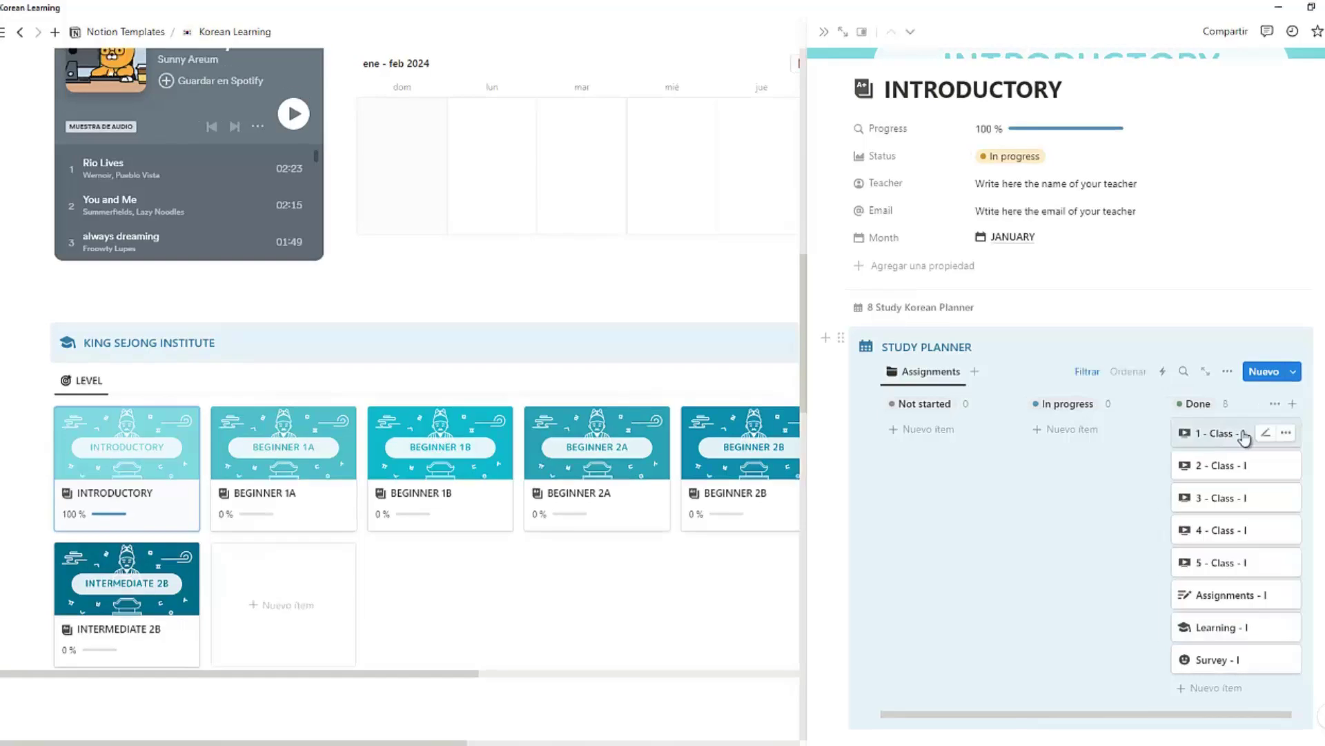
Set the date of the "1 - Class - I" card to 16 October 2023 and return to the INTRODUCTORY level.
left_click(1244, 432)
left_click(1047, 166)
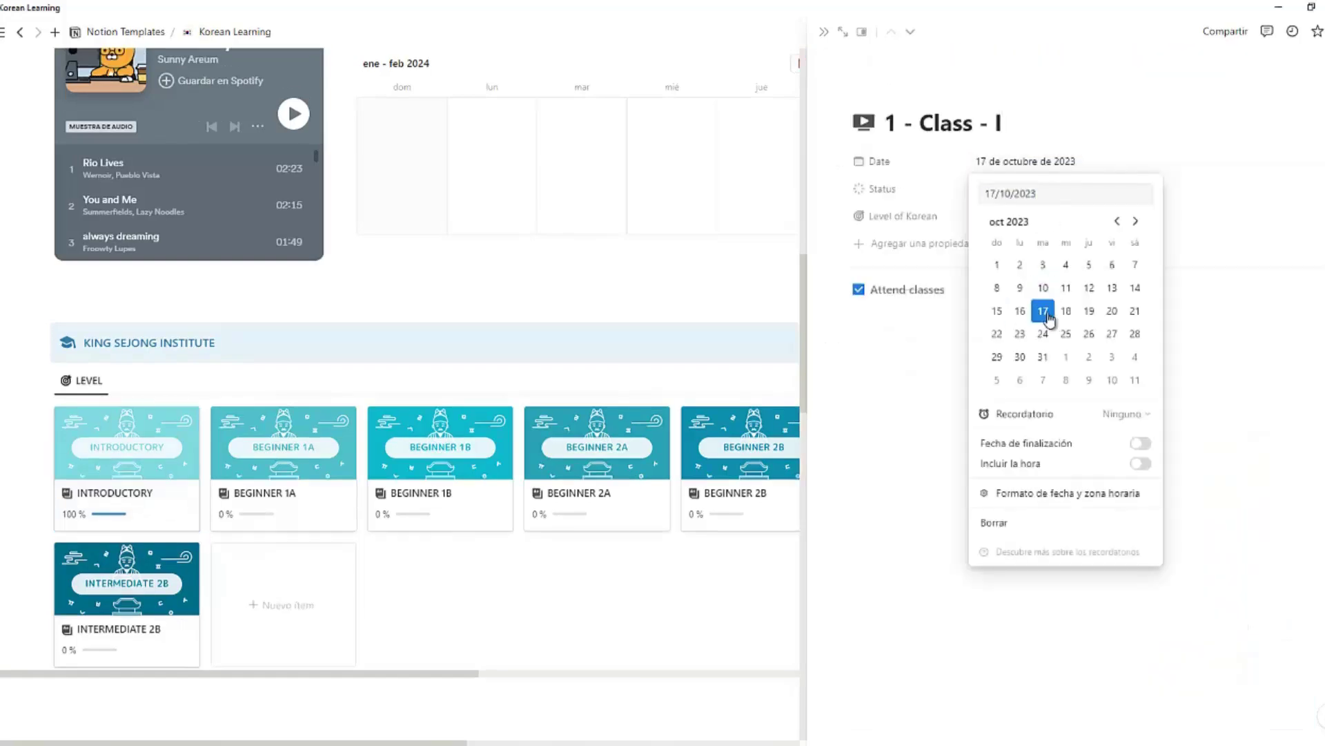
left_click(1020, 311)
left_click(1255, 376)
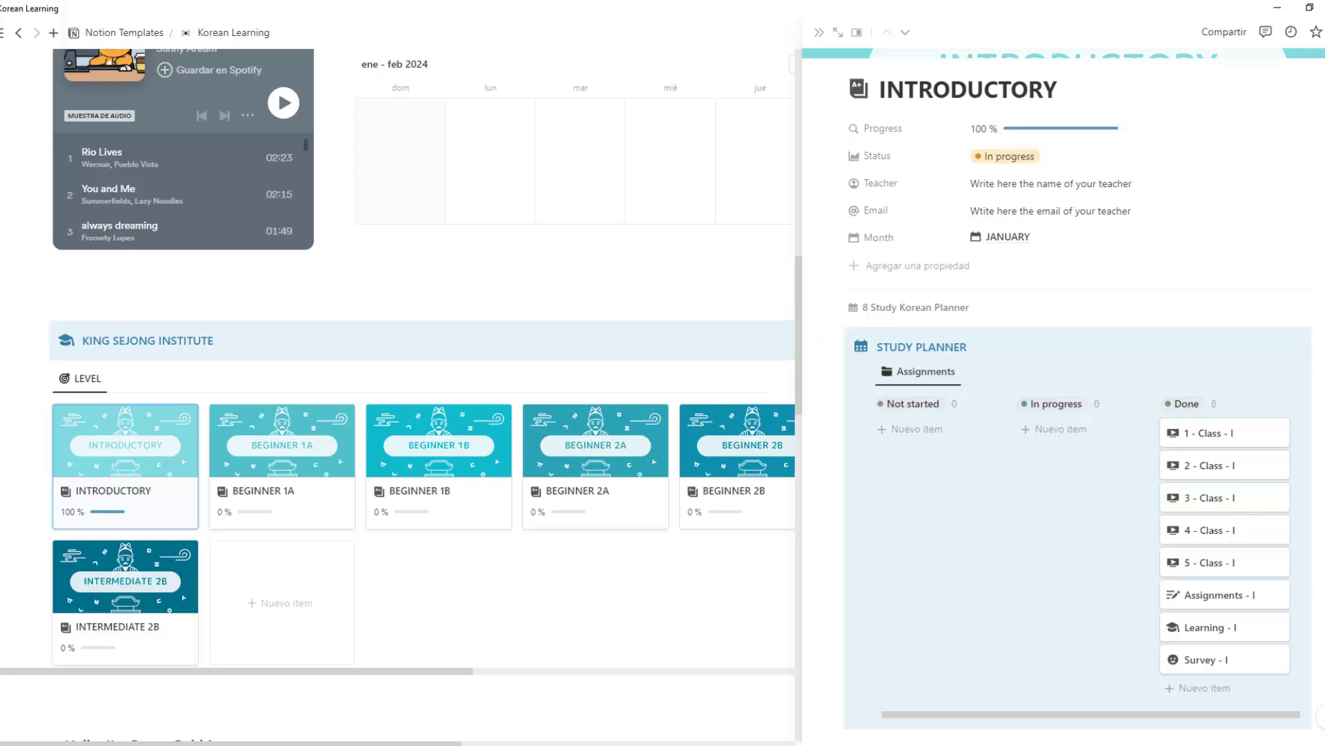
Set the INTRODUCTORY level's status to Completed and close its page.
scroll(1012, 169, "up", 1)
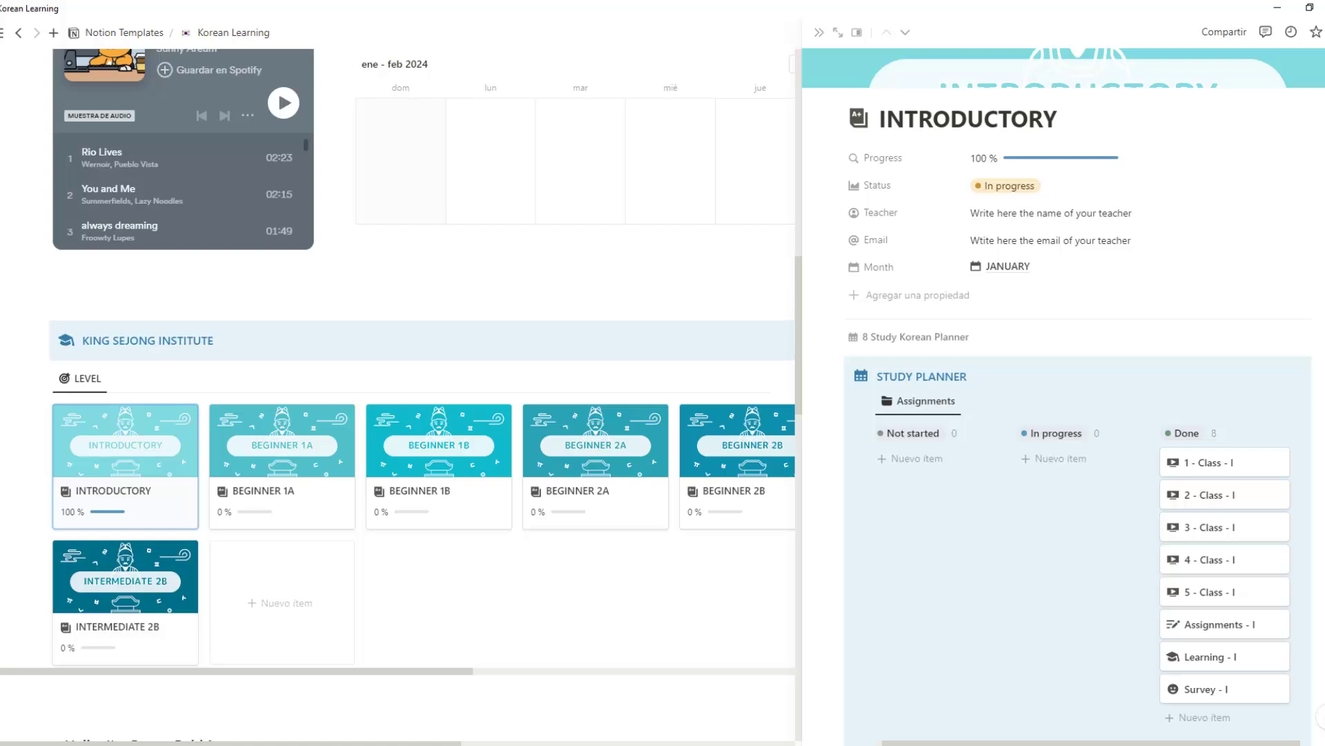
left_click(1006, 190)
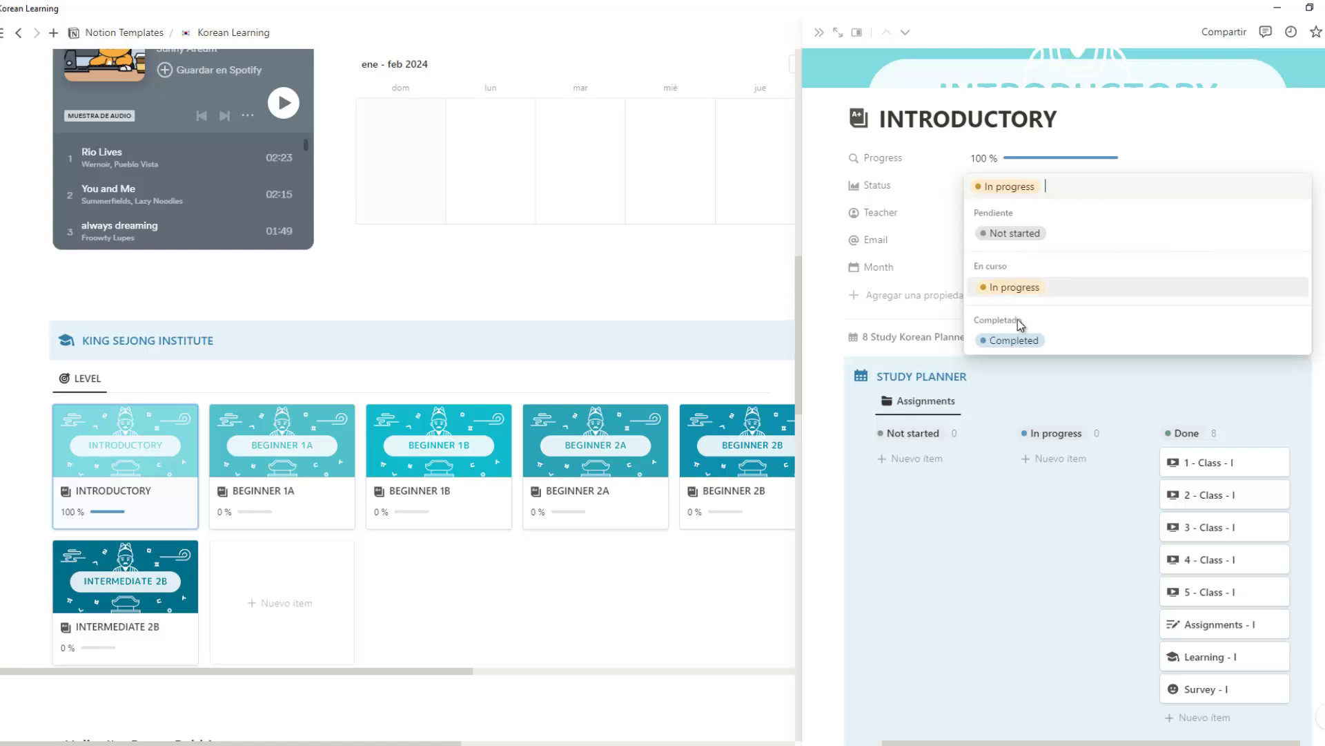
left_click(1020, 339)
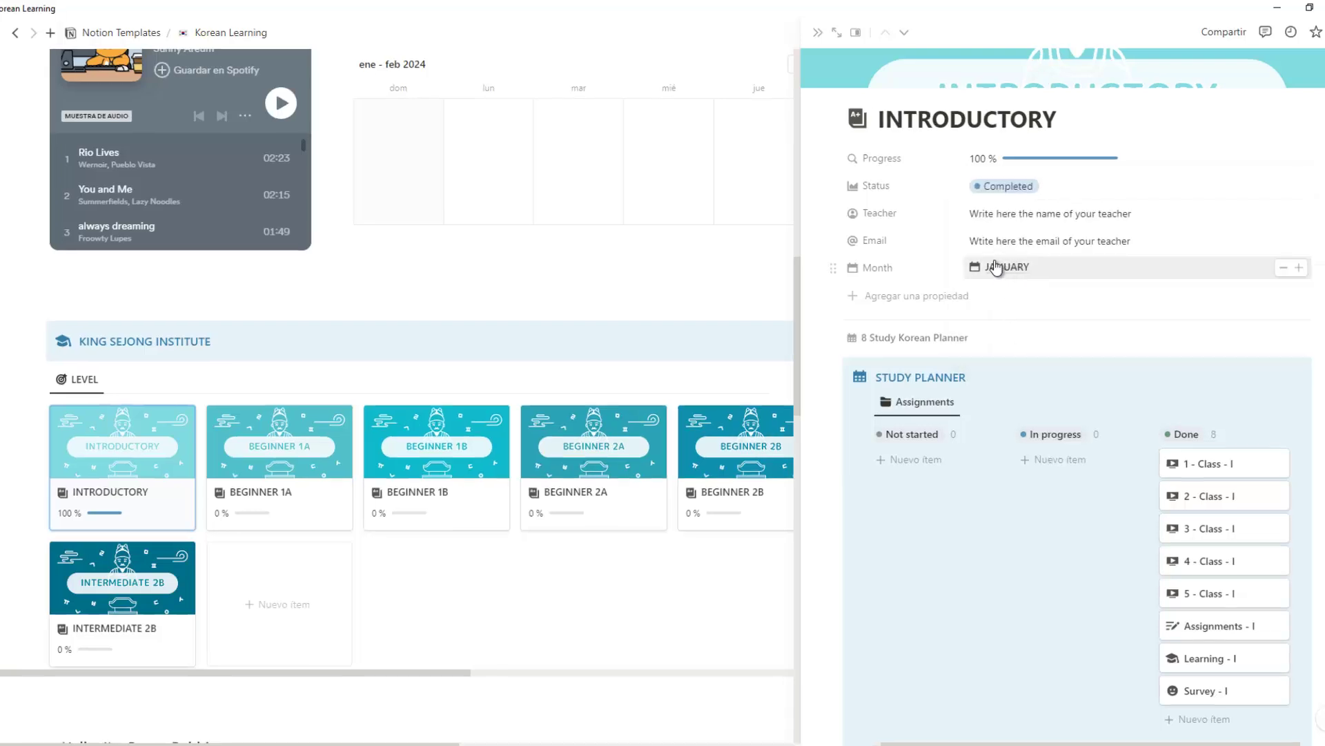
left_click(820, 36)
Review the whole Korean Learning dashboard, from the goals down to the creator's notes and the HOW TO USE block.
scroll(973, 204, "up", 10)
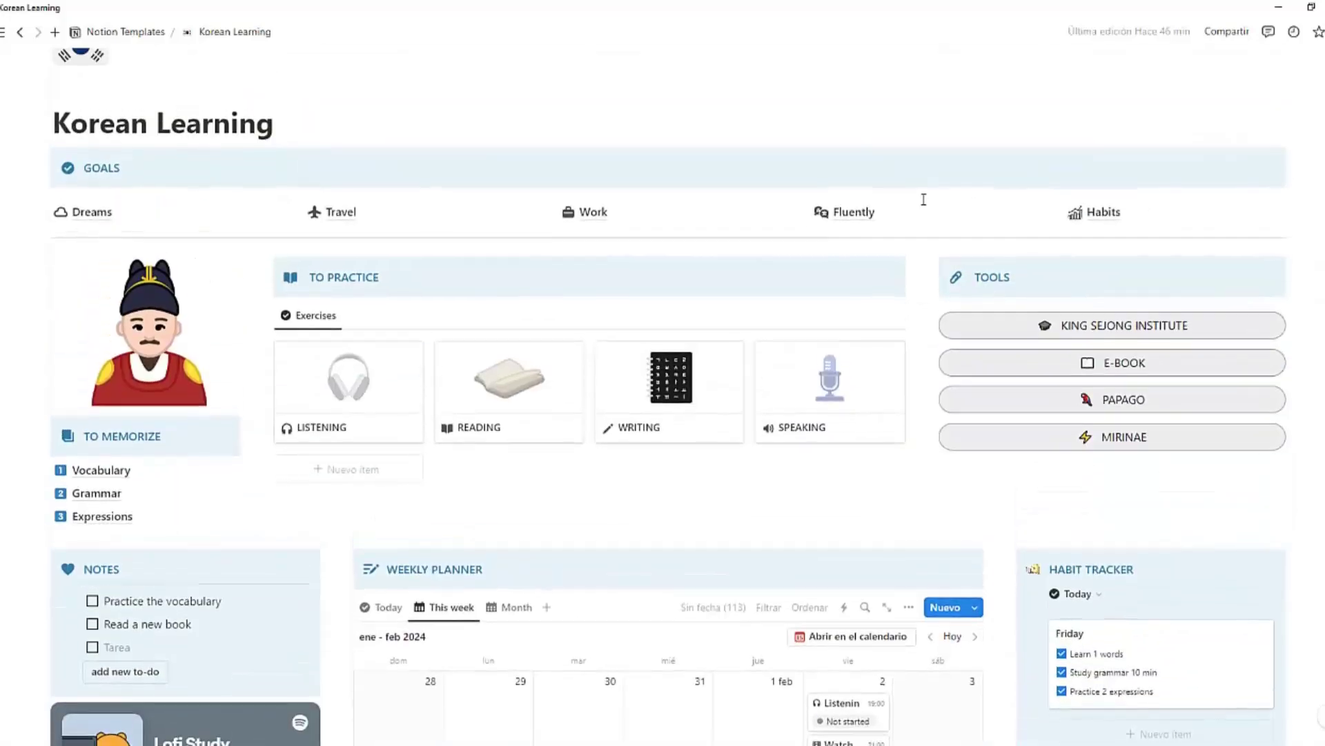
mouse_move(864, 219)
scroll(701, 379, "down", 10)
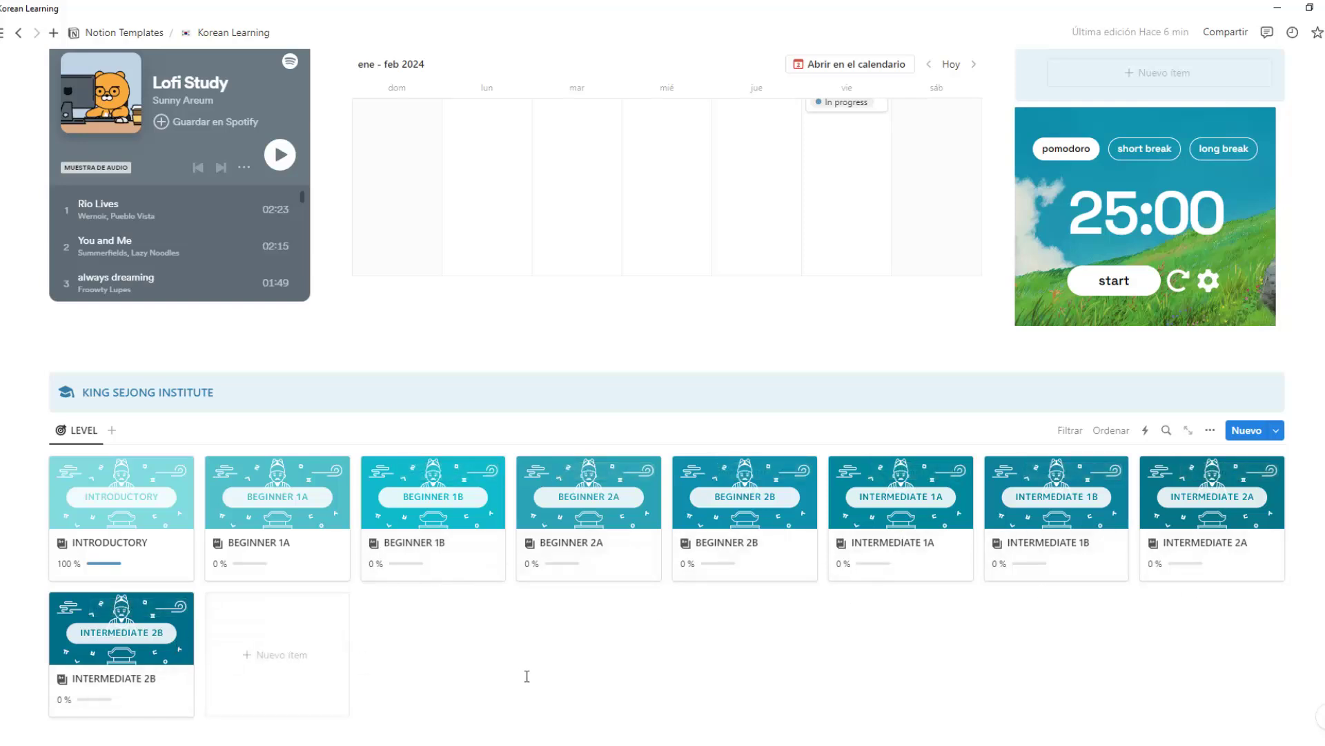
scroll(532, 677, "down", 4)
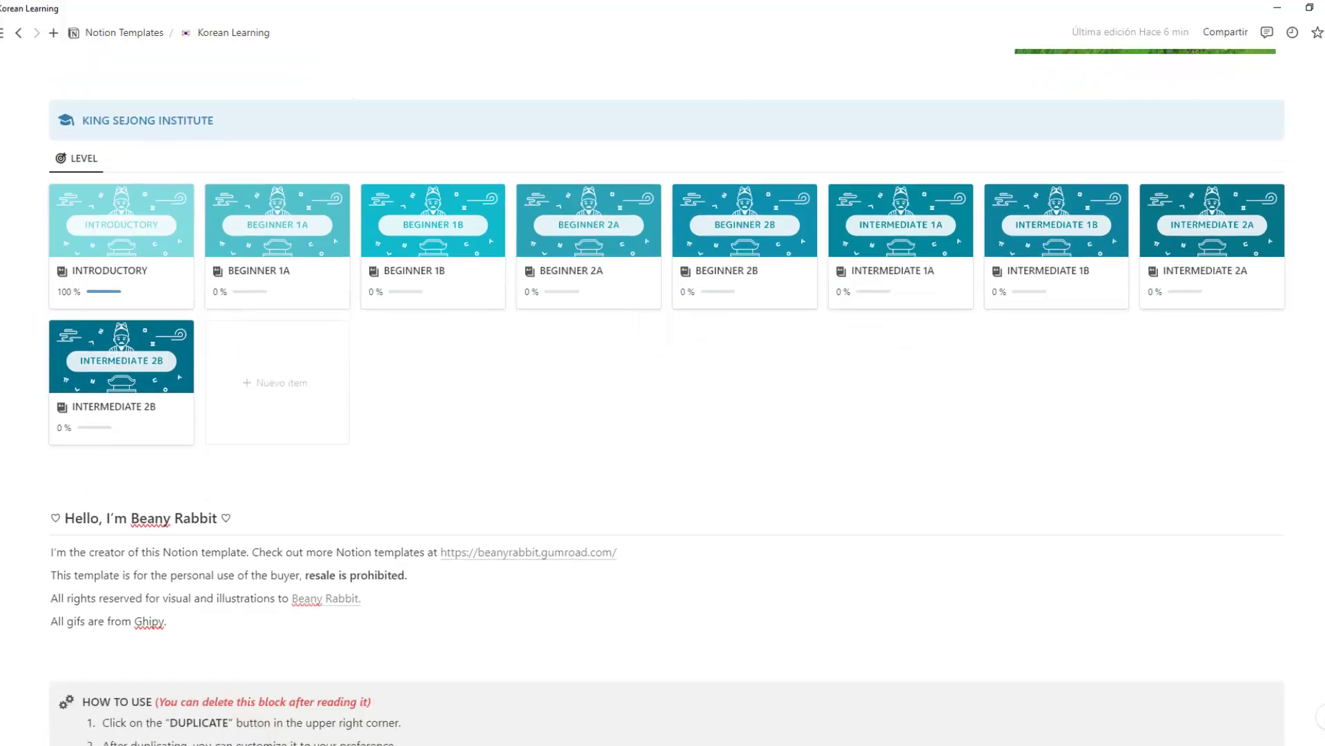
scroll(532, 677, "down", 2)
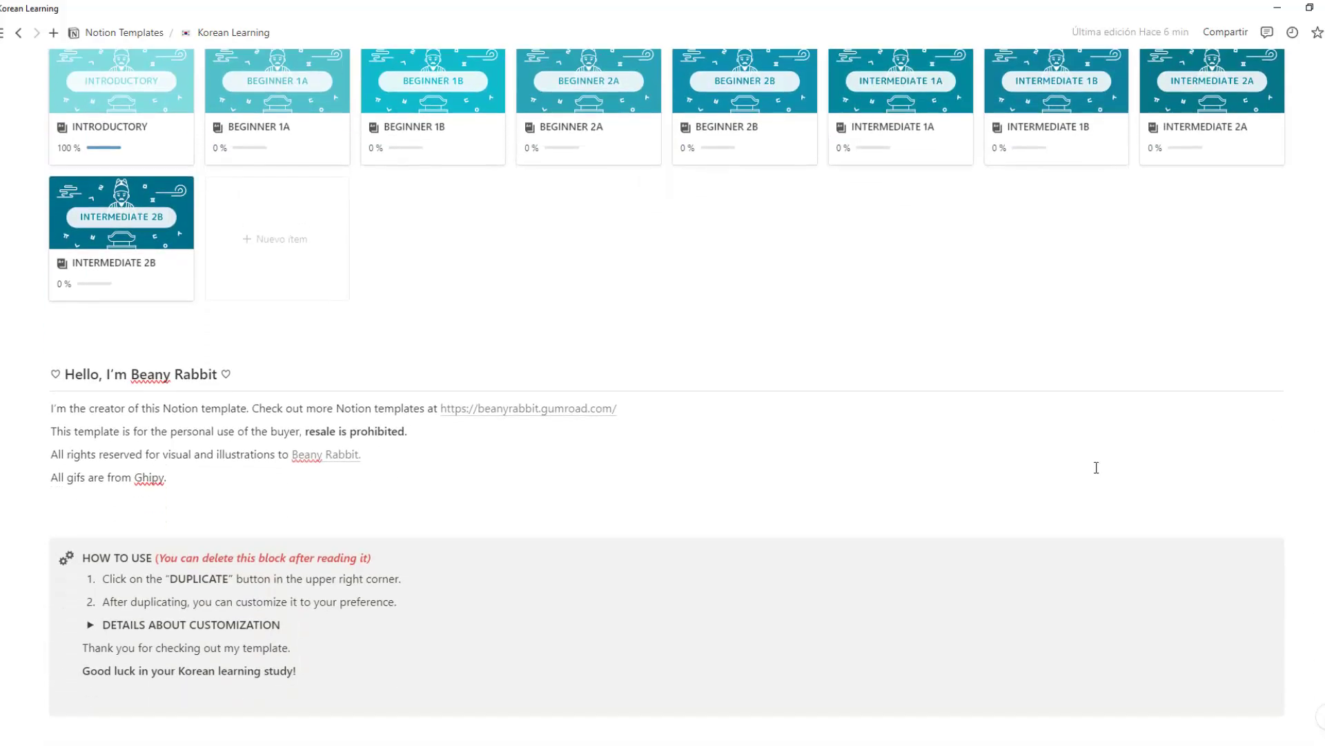